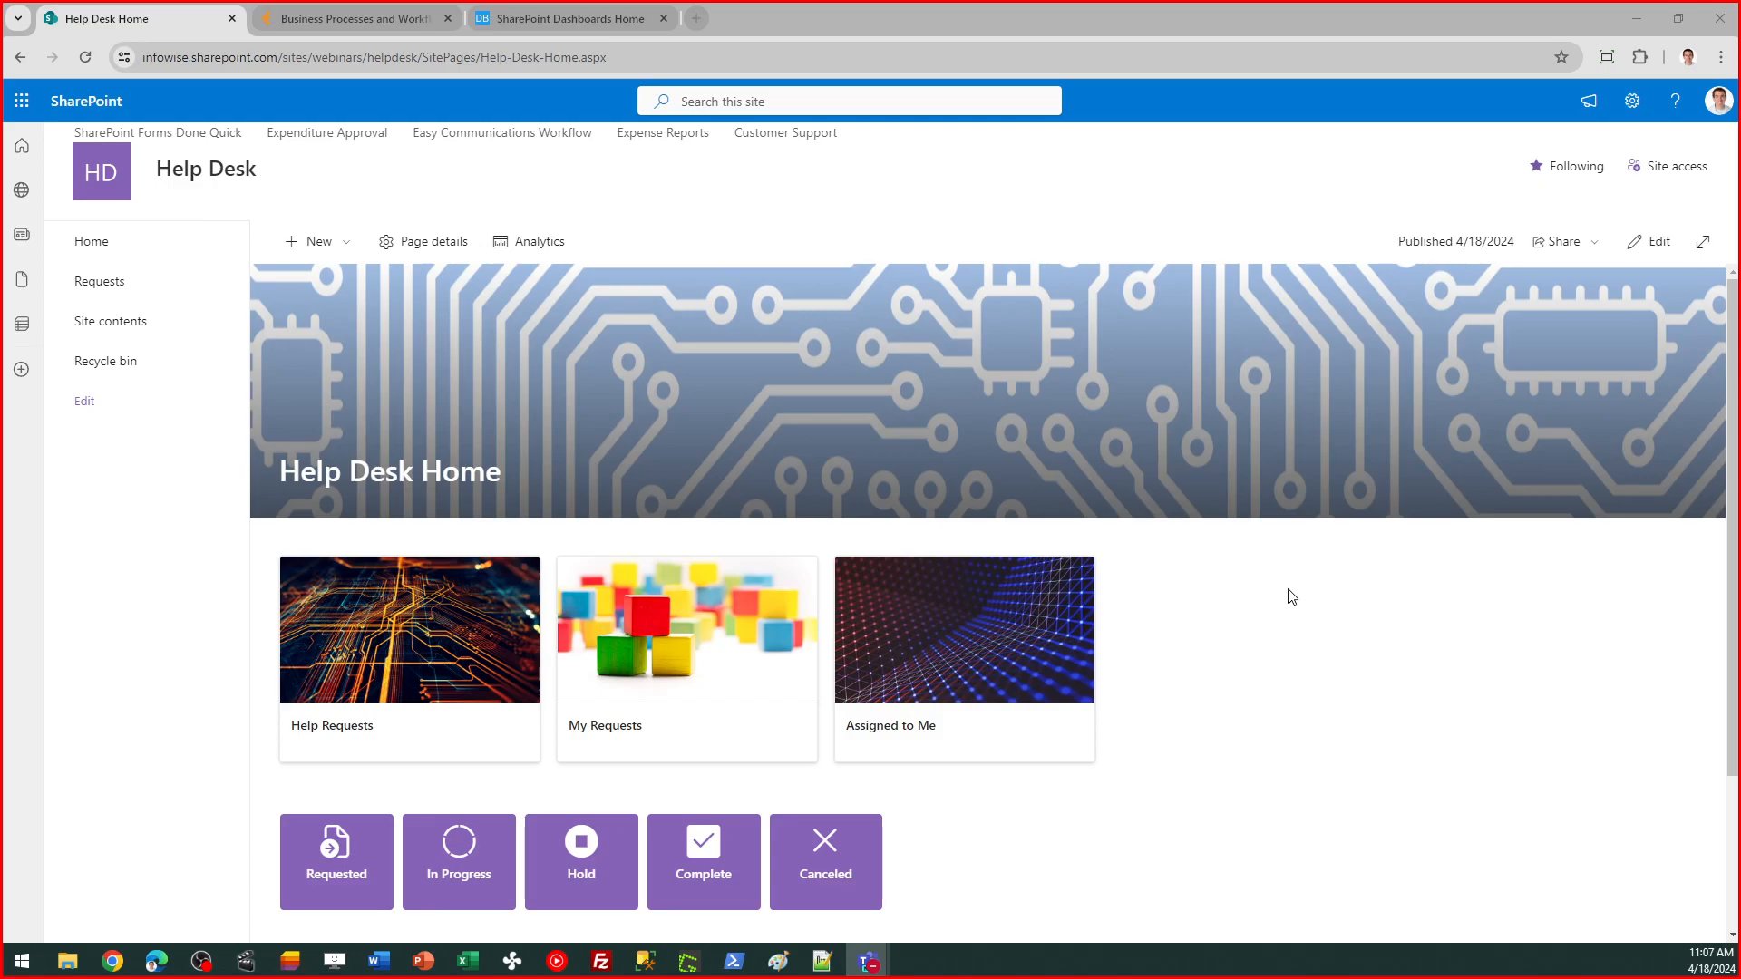
Step: Create a new item in the Help Requests list with the request title "I can't get logged into SharePoint!"
click(1239, 606)
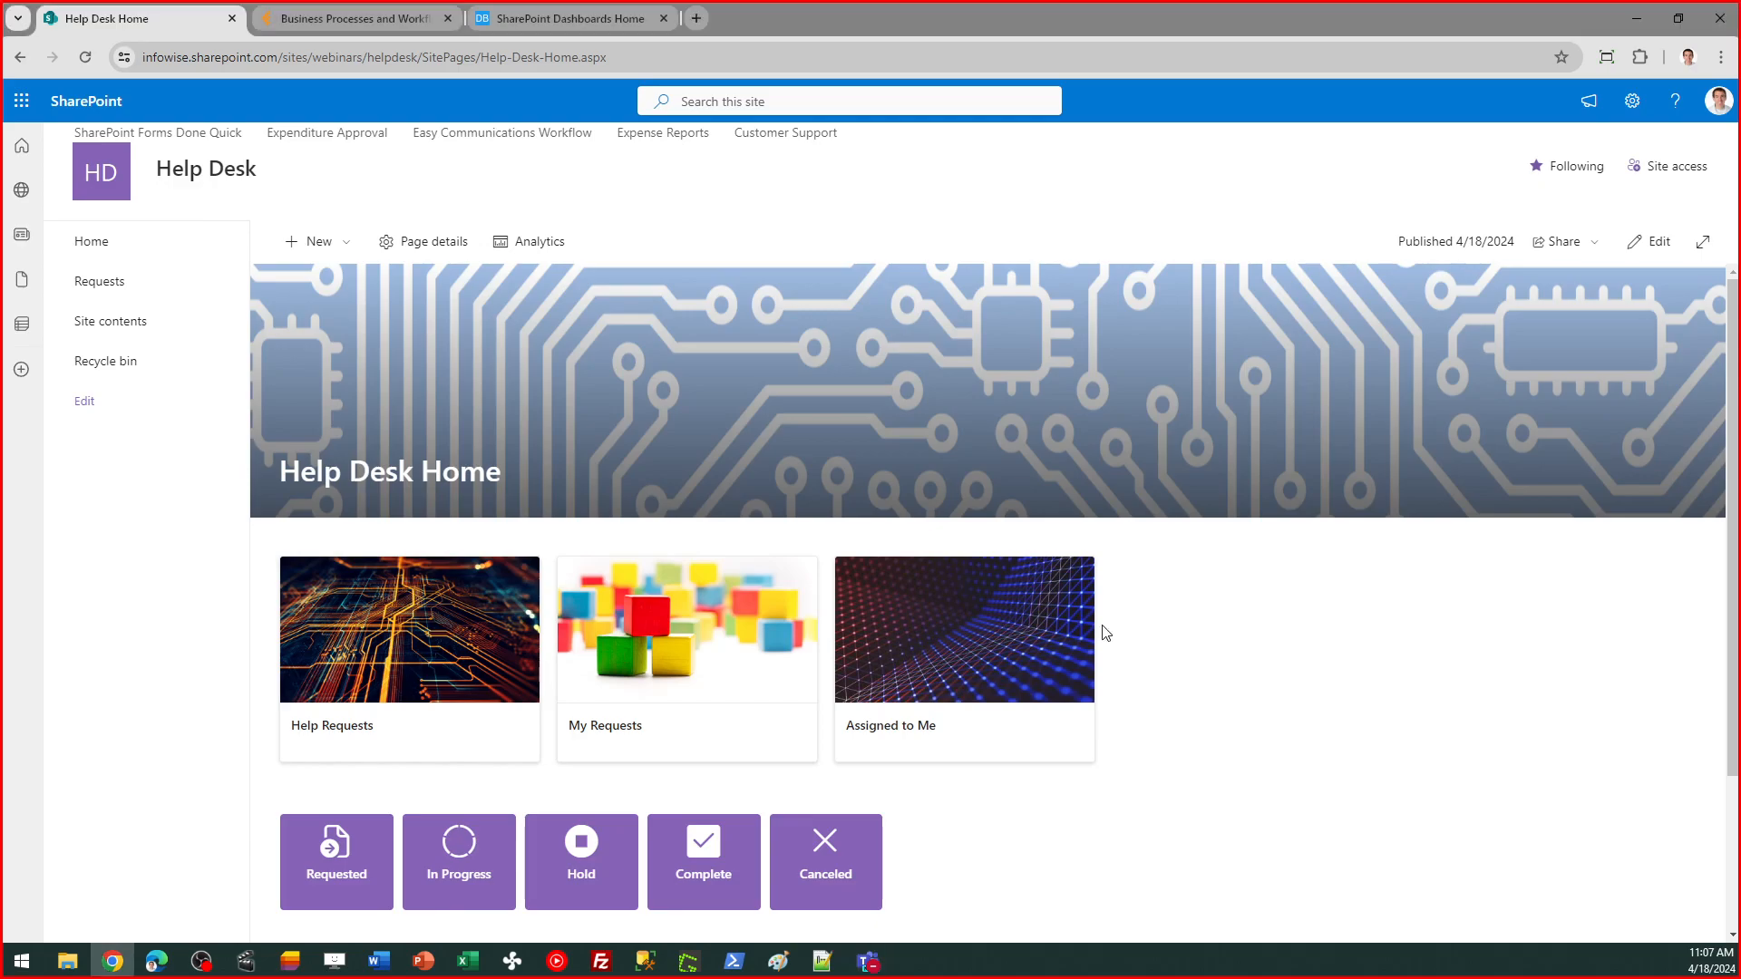
click(405, 642)
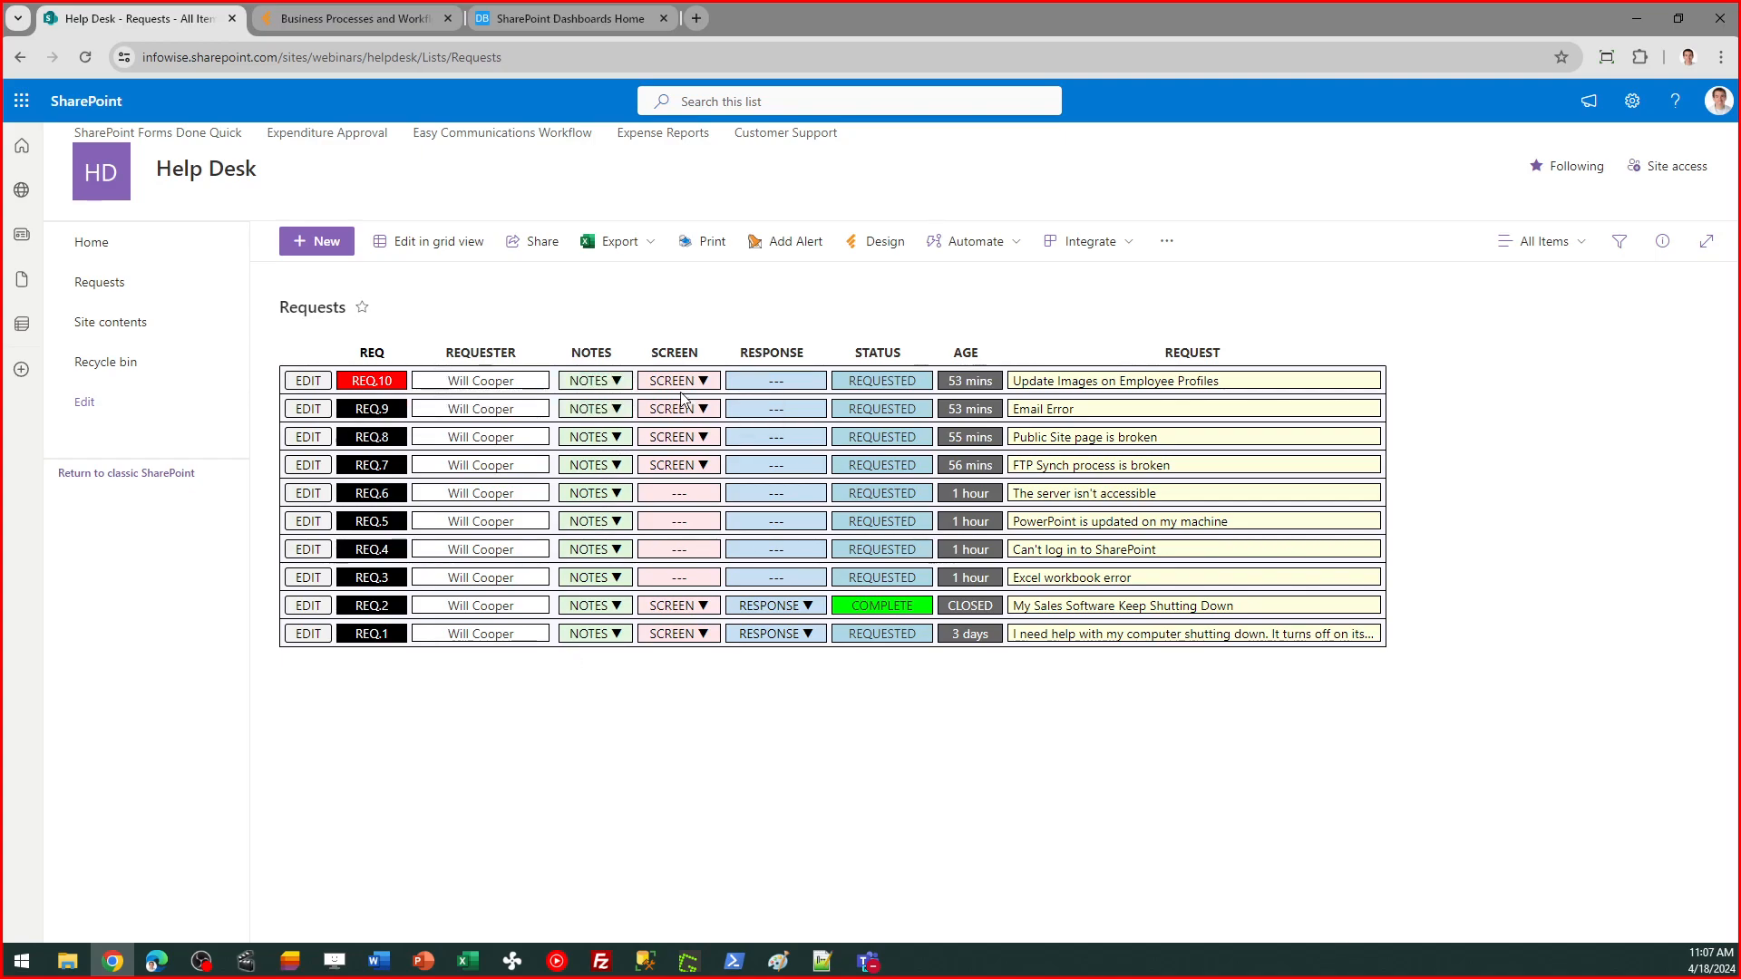
mouse_move(673, 388)
click(703, 381)
click(324, 243)
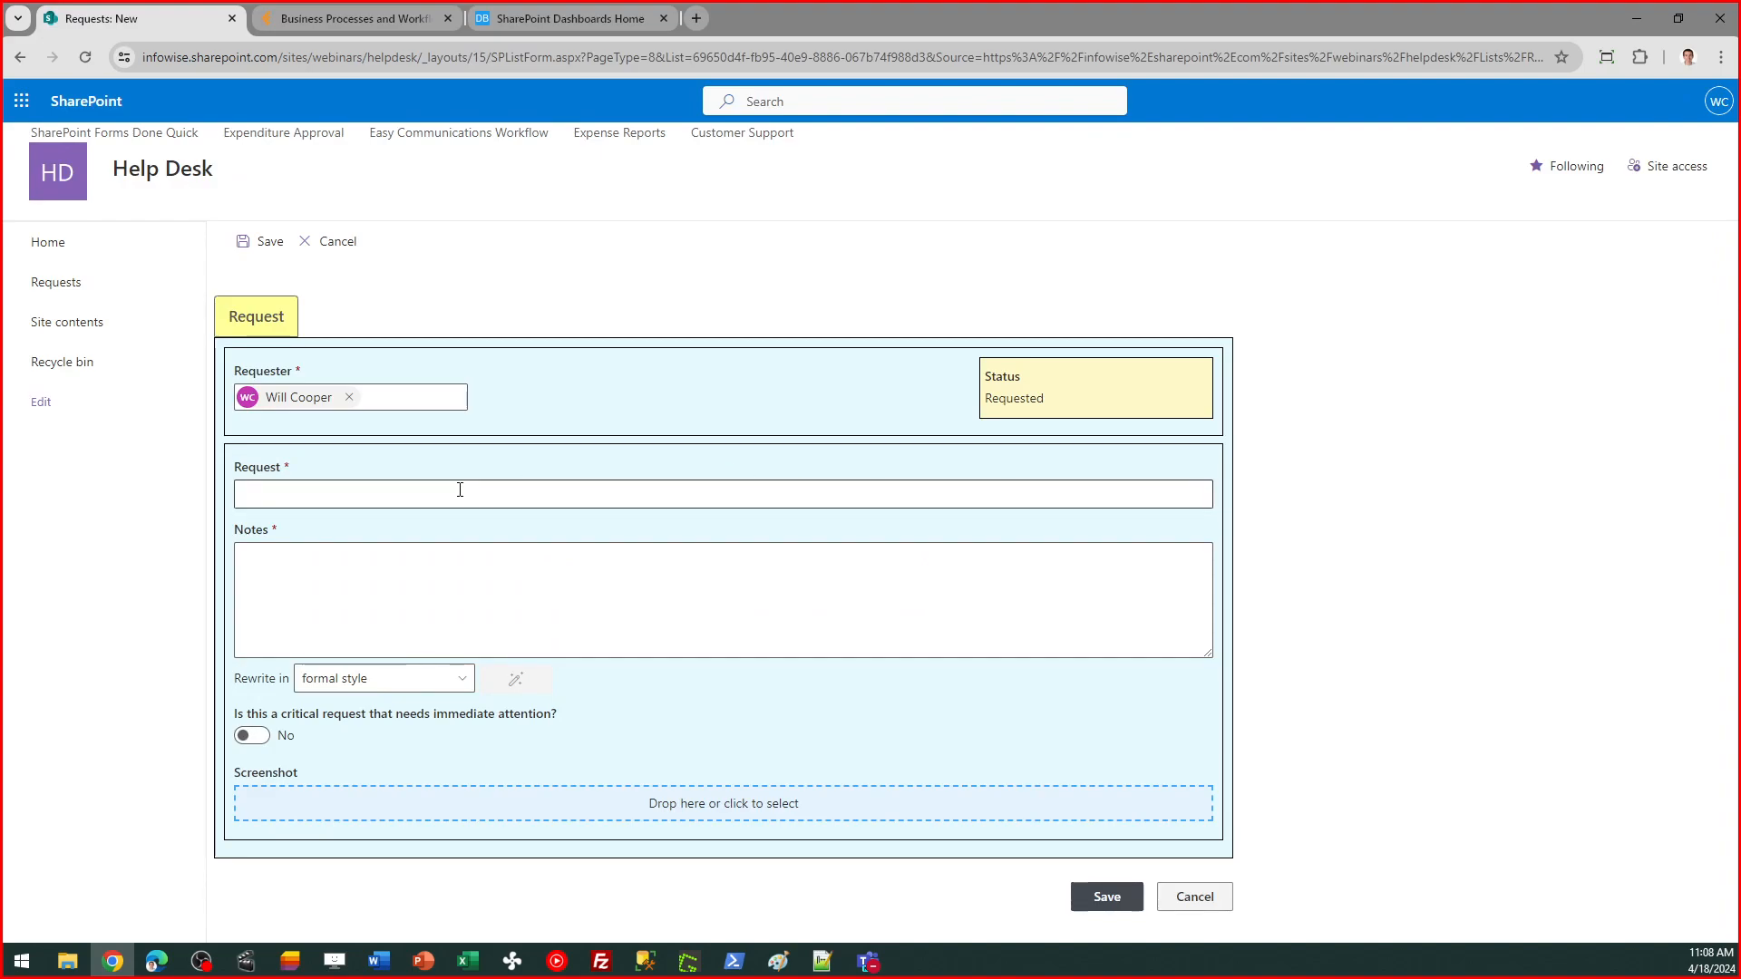
click(378, 499)
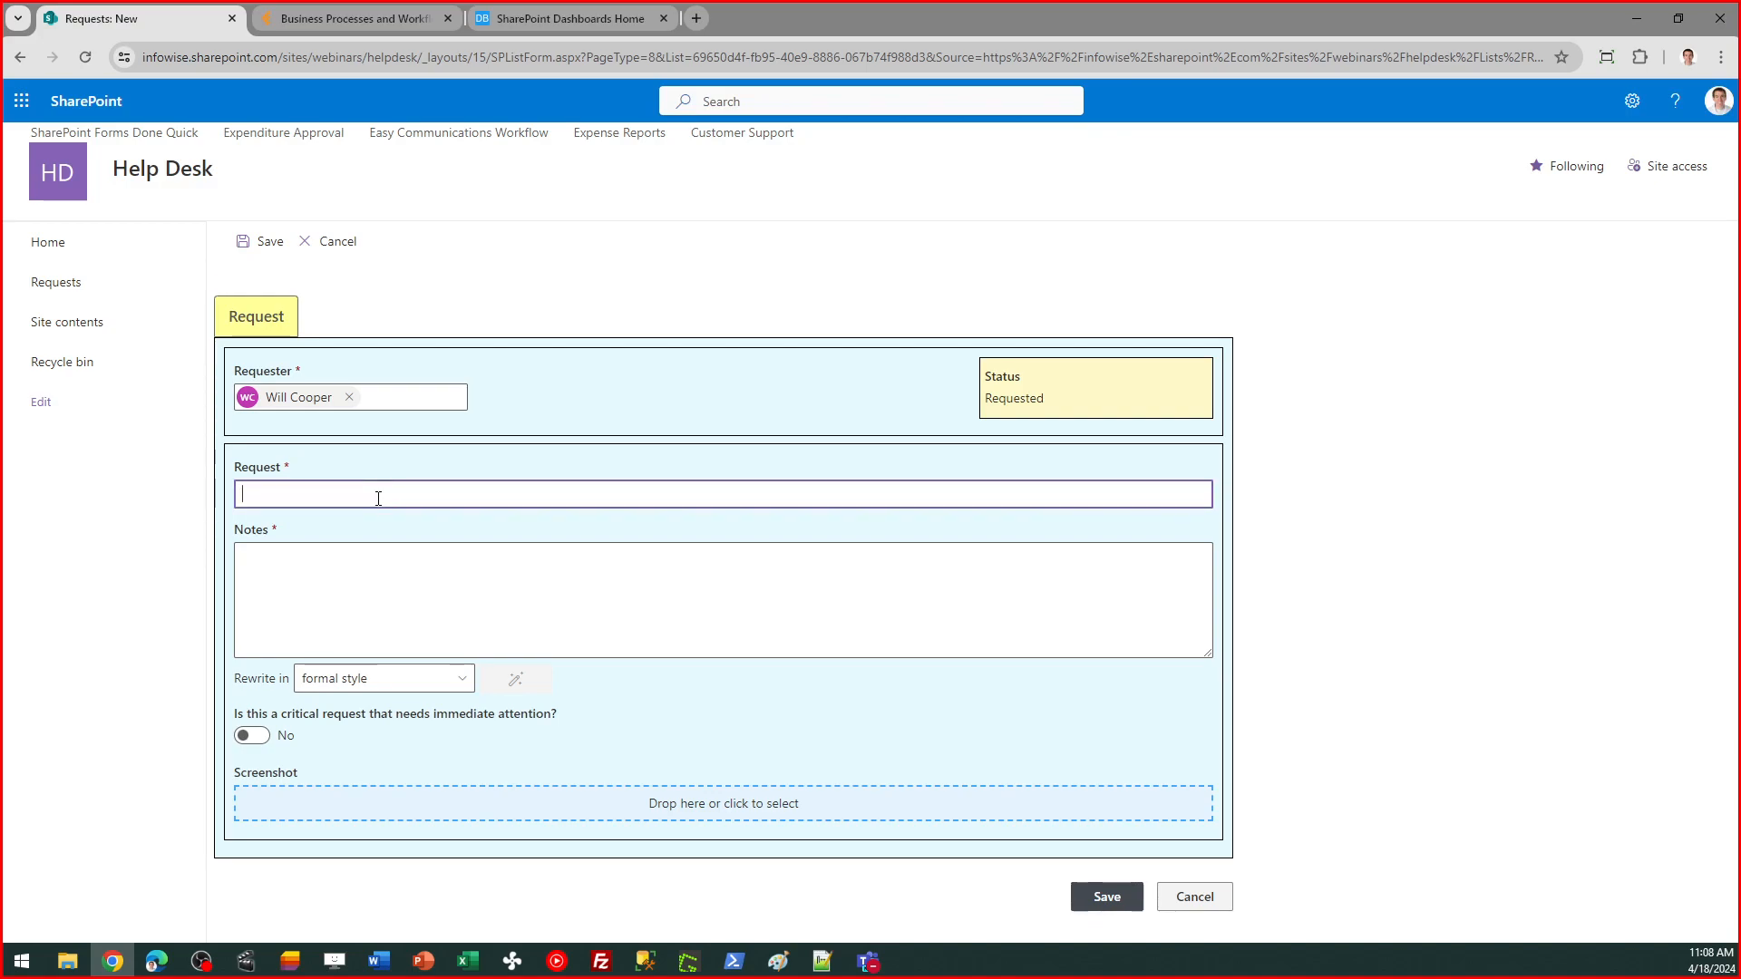
text(I can't get logged into SharePoint!)
key(Tab)
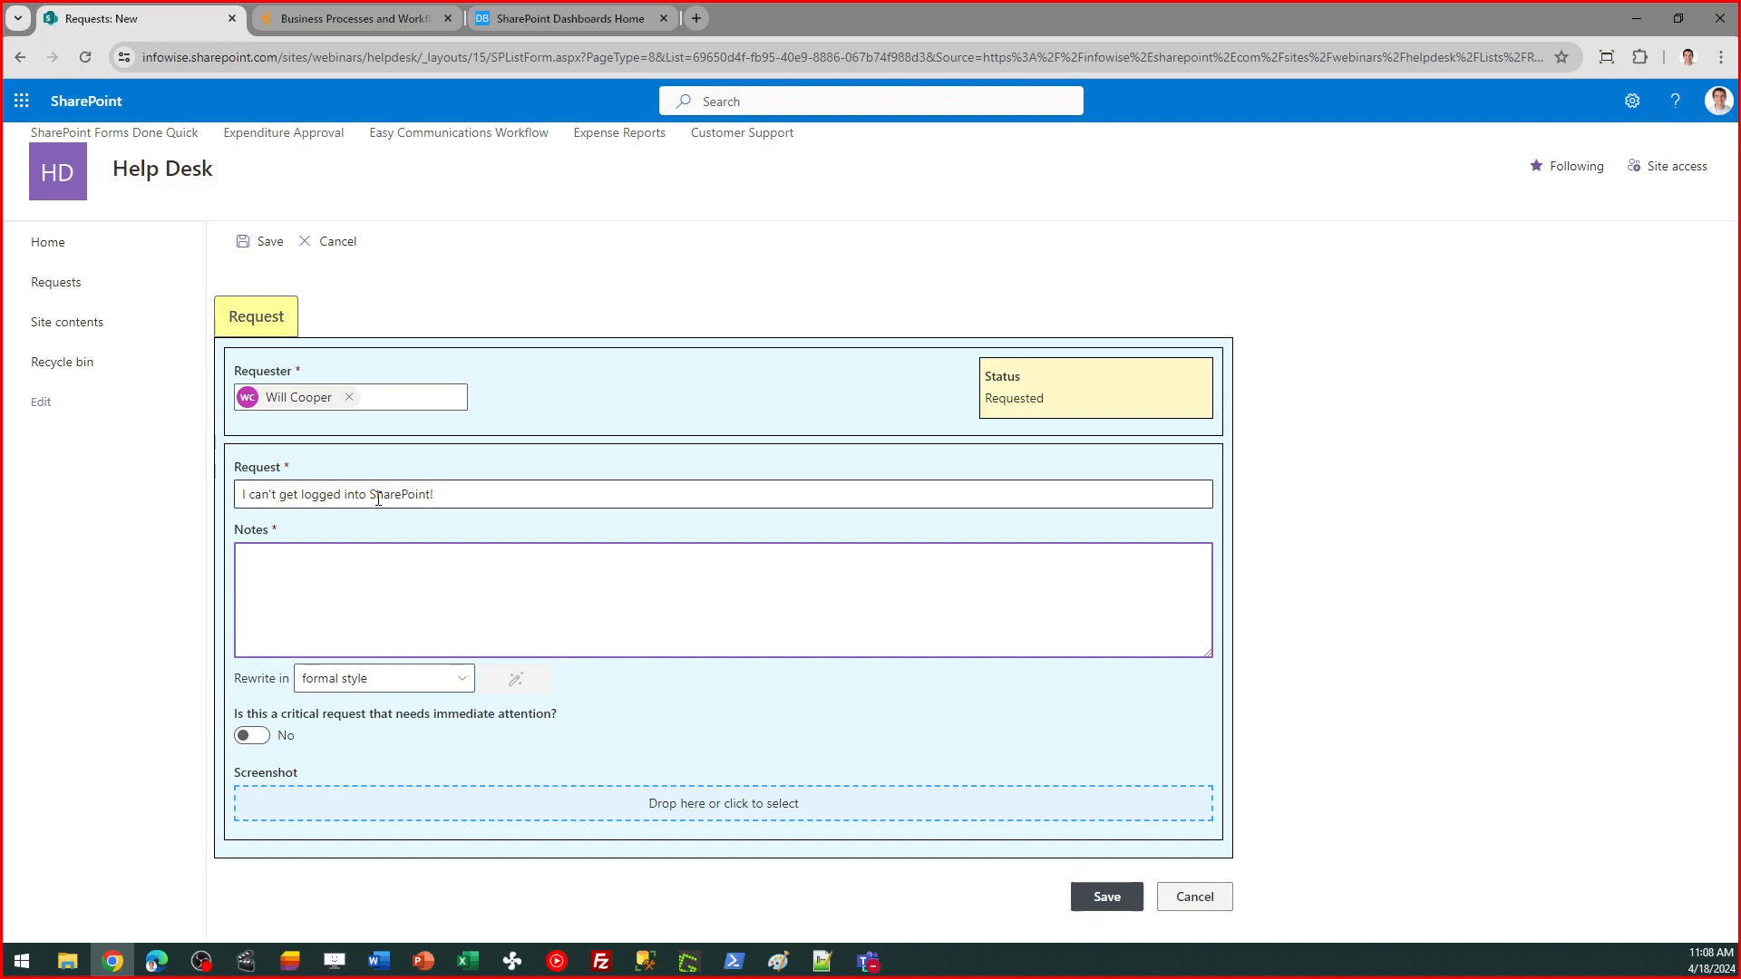
Step: Fill in the notes with "I can't seem to log in. I don't get an MFA notification. Can you please help?"
text(I can't seem to log in.)
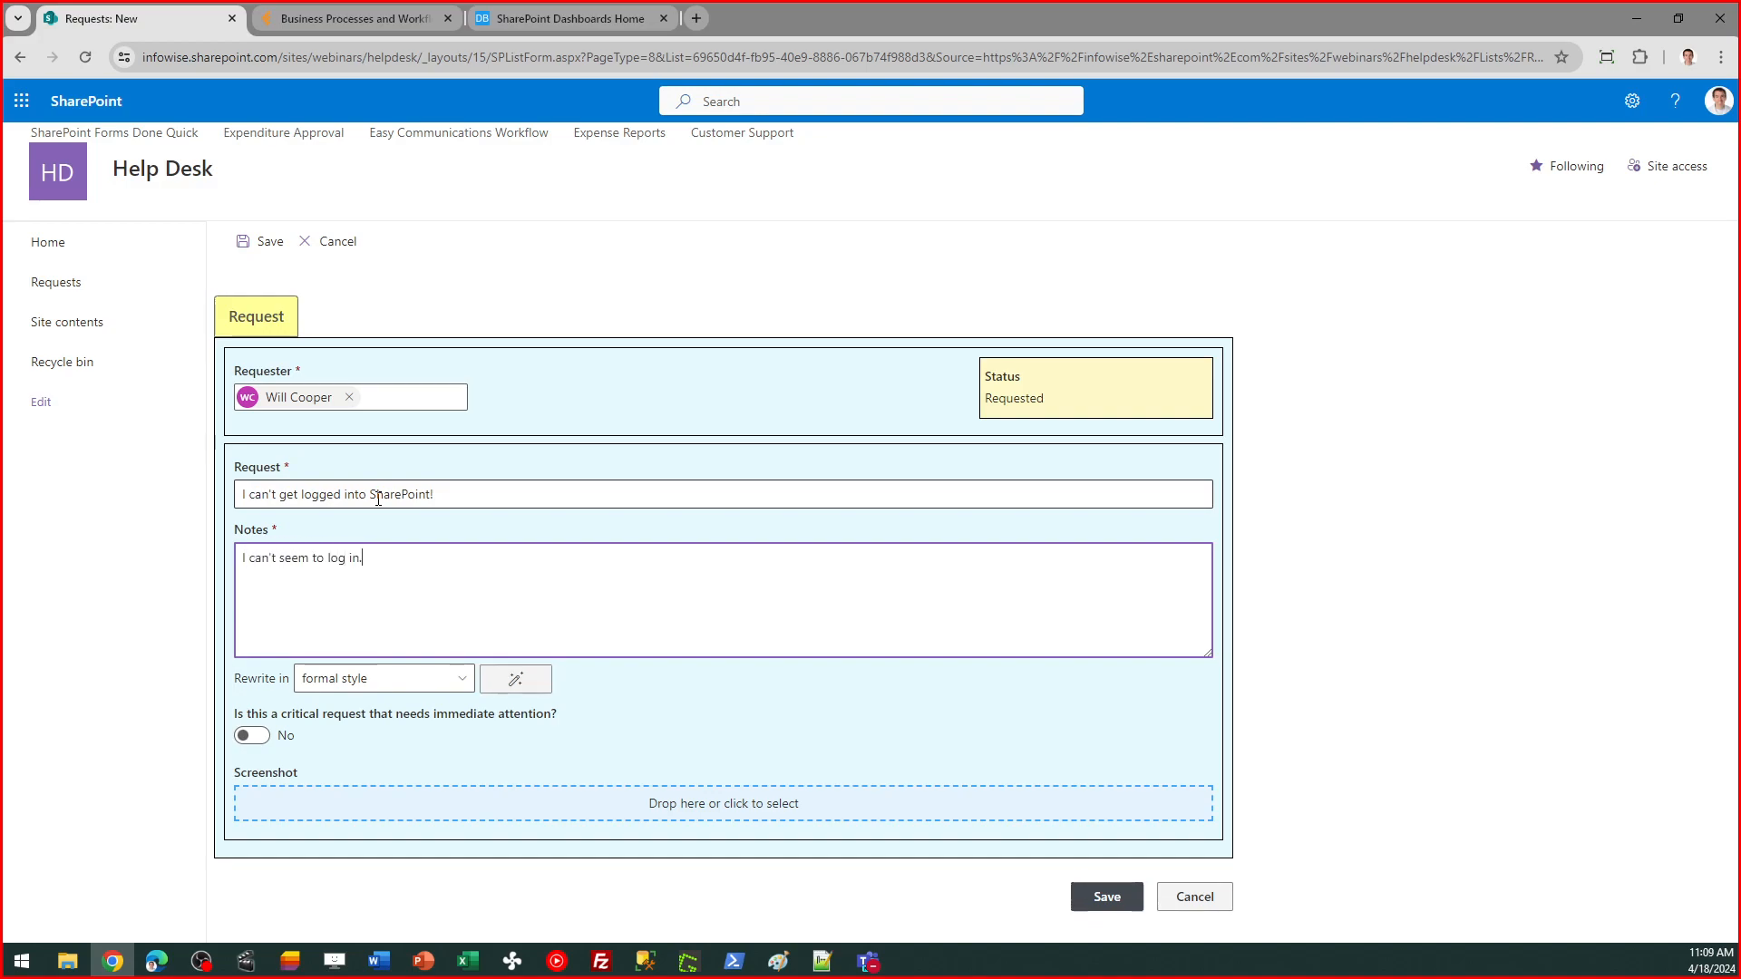
text( I don't get a)
text(n MFA notif)
text(c)
text(icat)
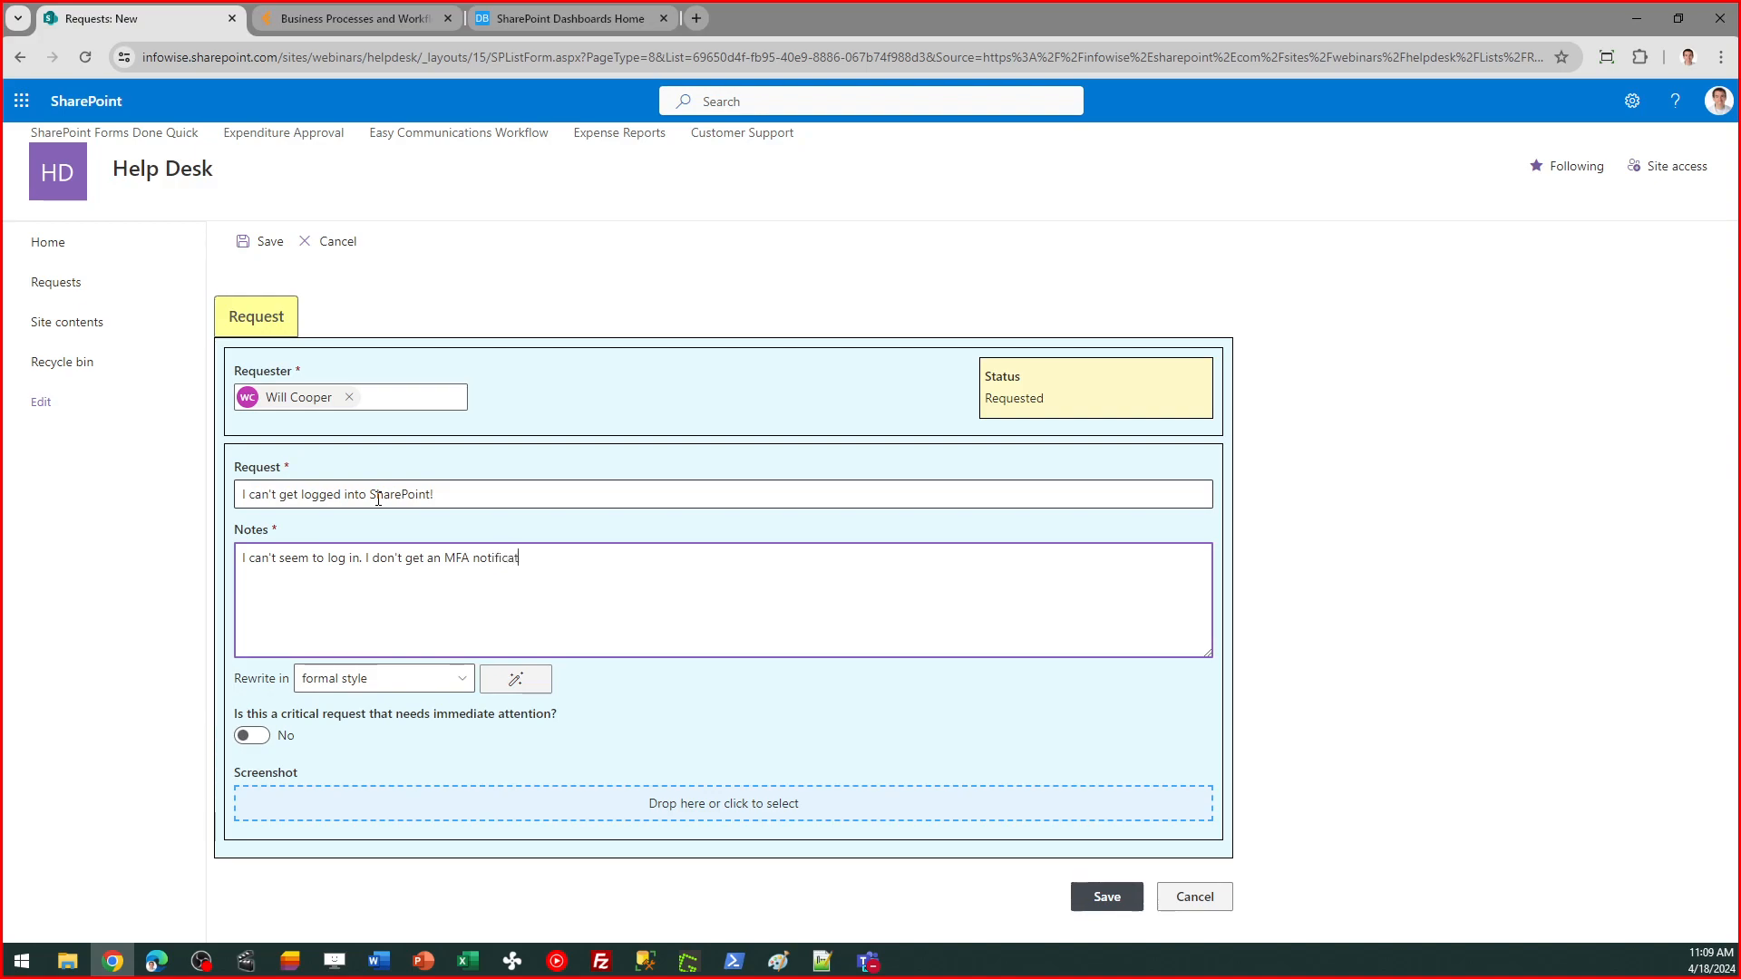
text(ion. Can you please help?)
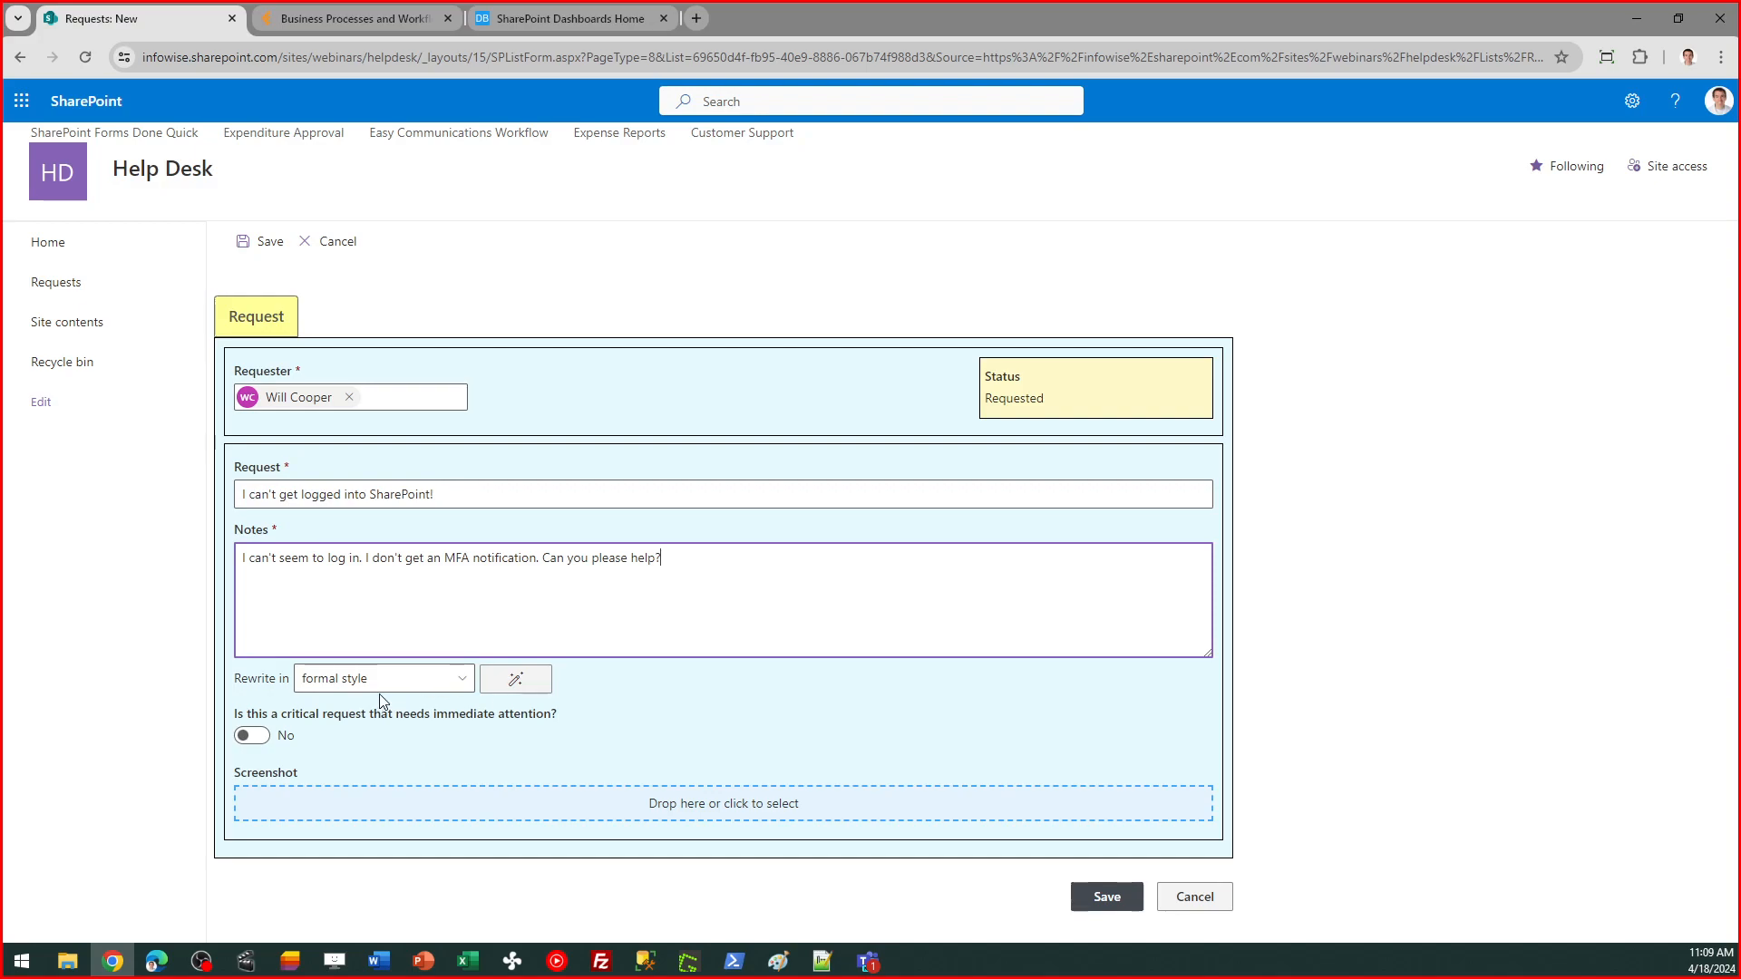
Step: Try the automatic rewrite of the notes in formal style and restore the original wording
click(449, 684)
click(458, 686)
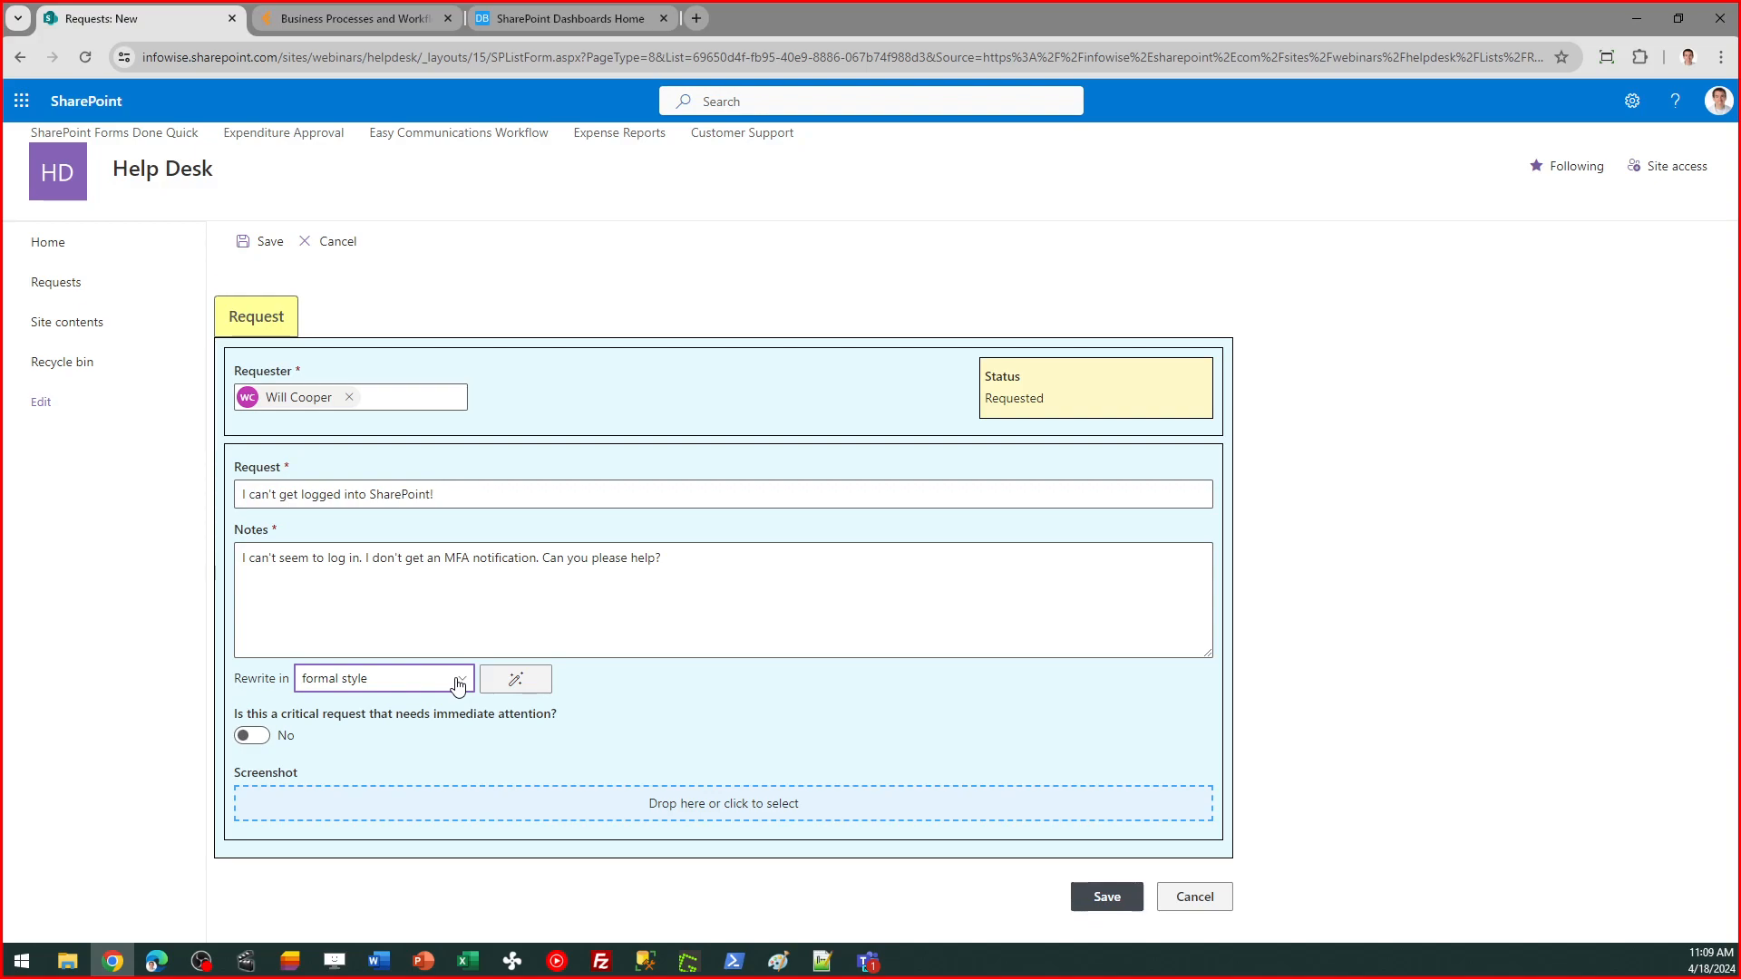
click(458, 686)
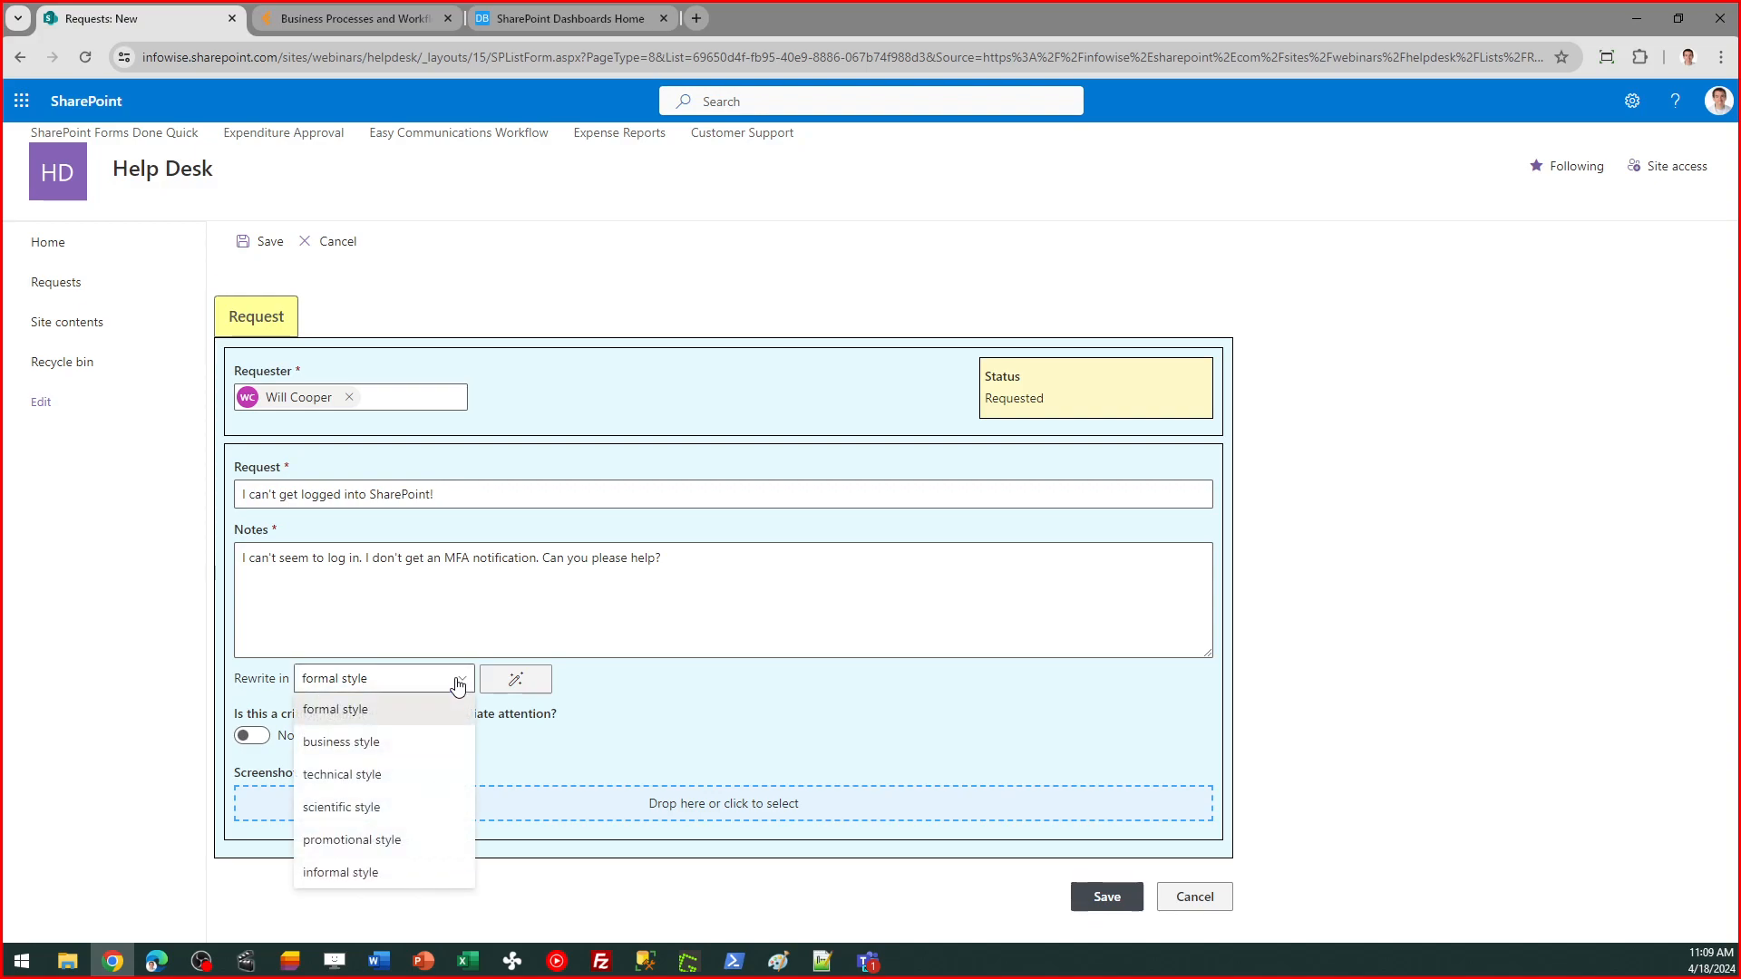
click(458, 687)
click(508, 686)
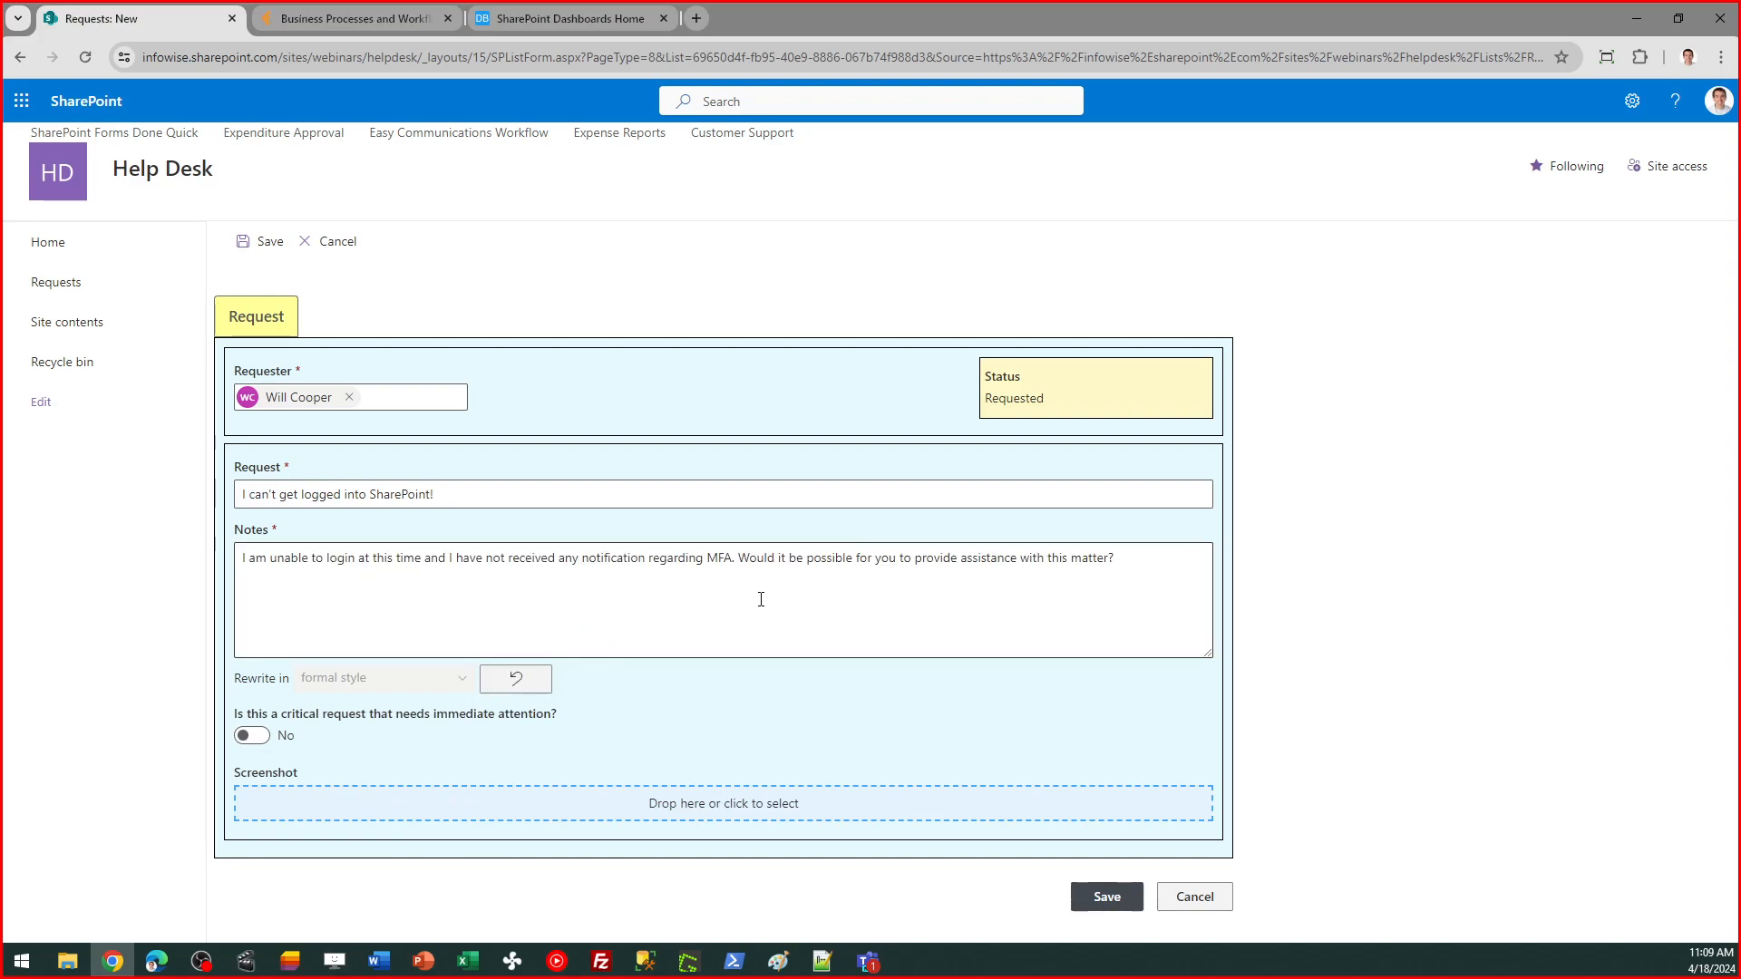
click(510, 685)
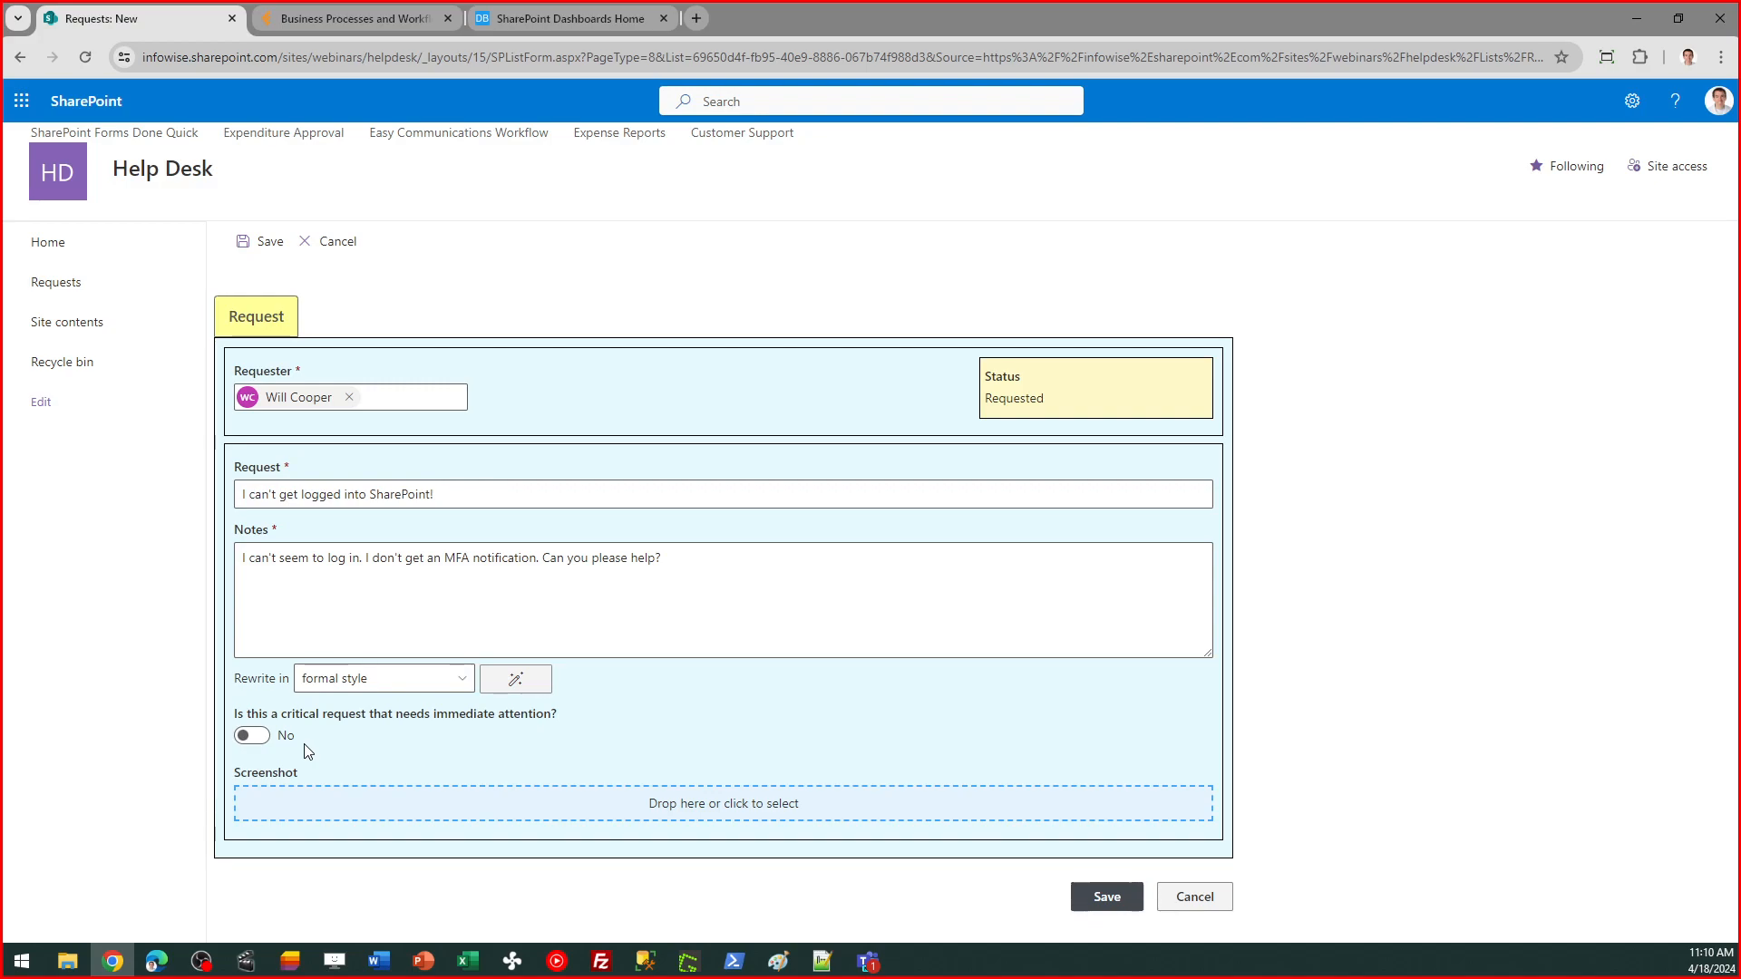
Step: Mark the request as critical, confirm that it is critical, and save it
click(254, 738)
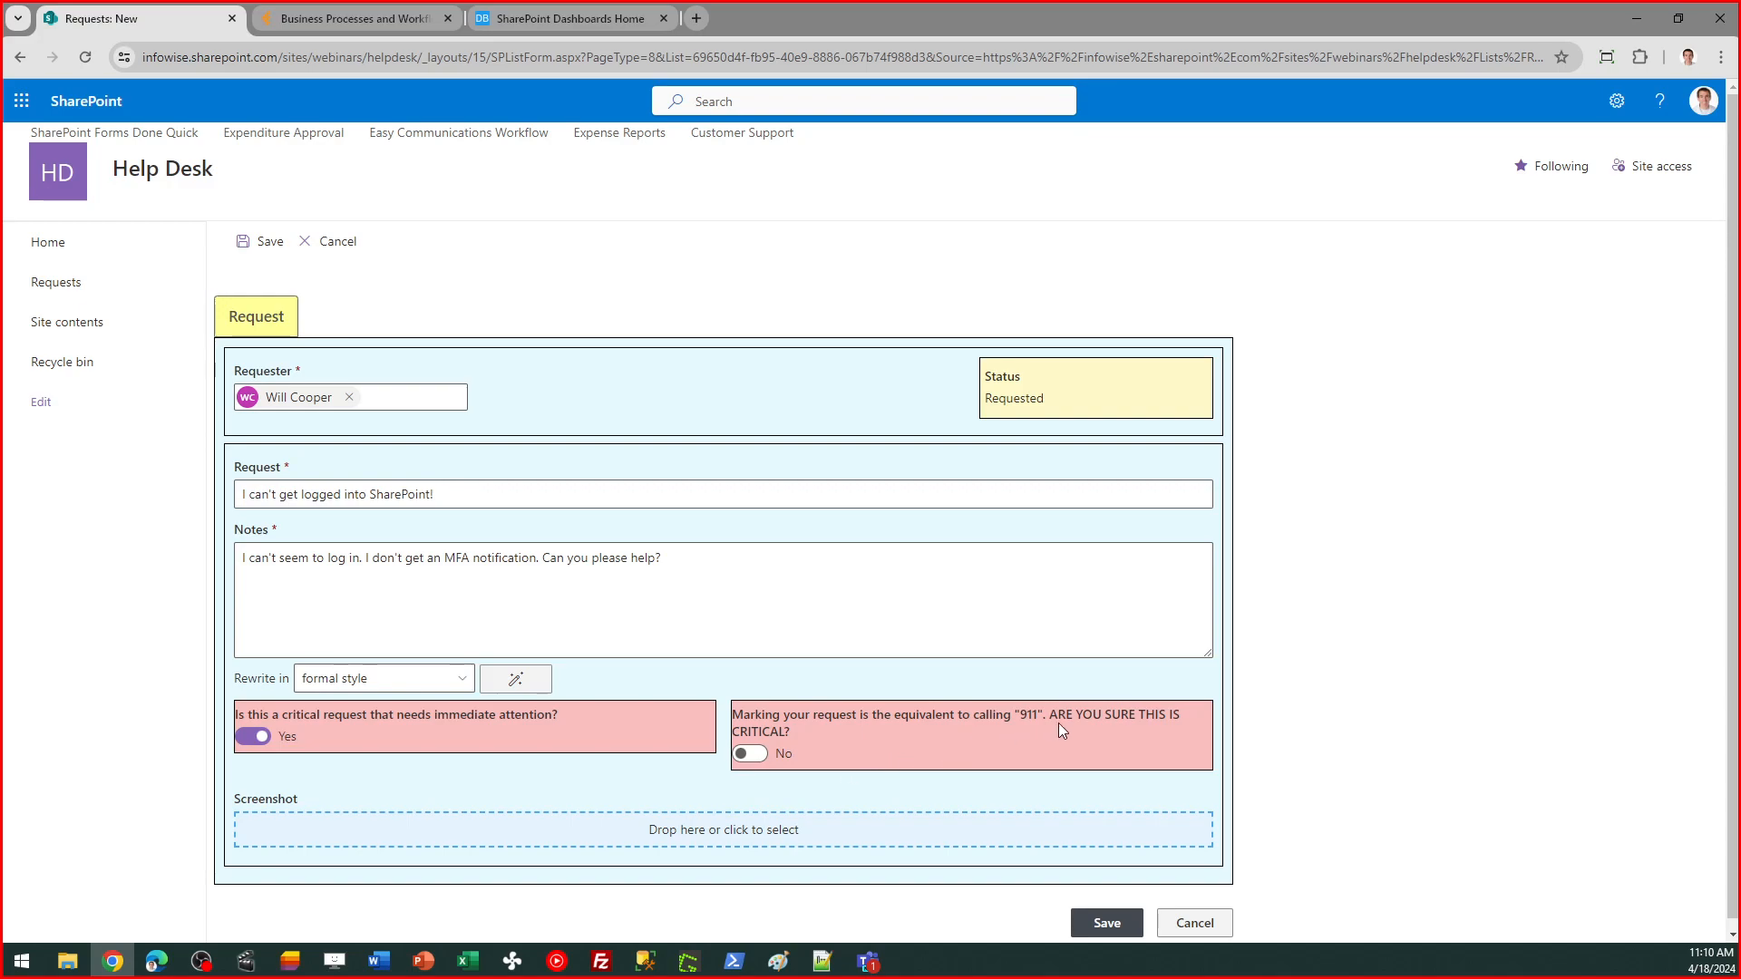
click(1107, 923)
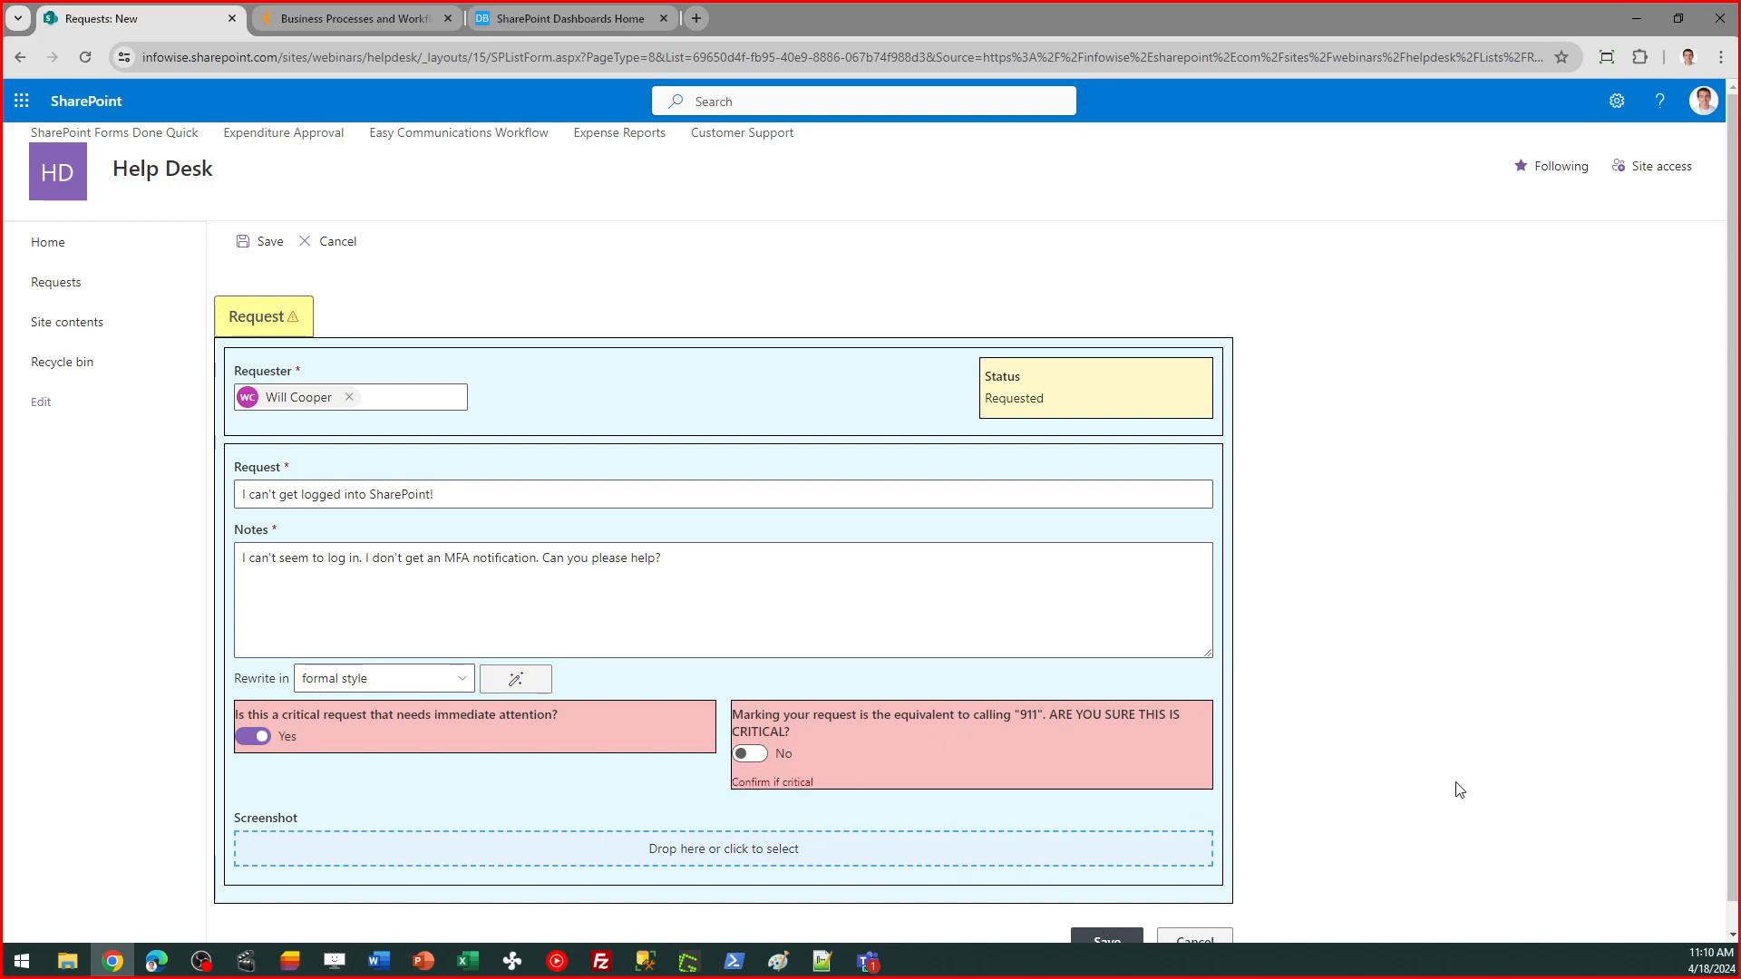
click(757, 757)
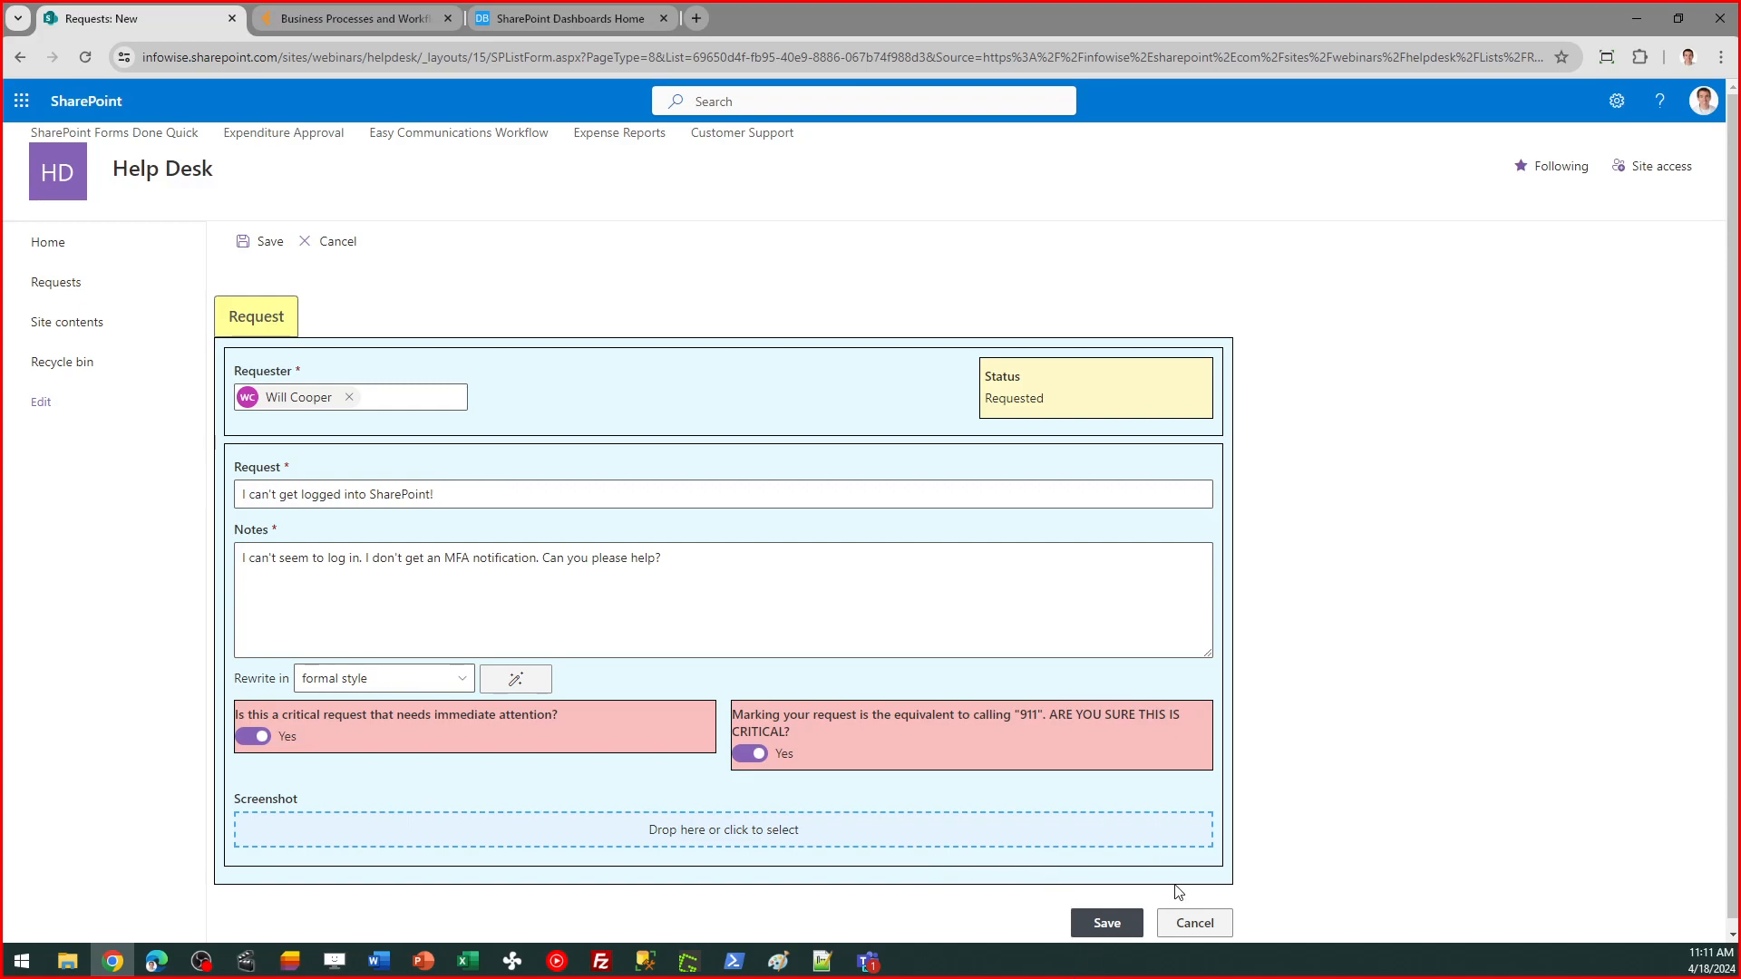
click(1106, 923)
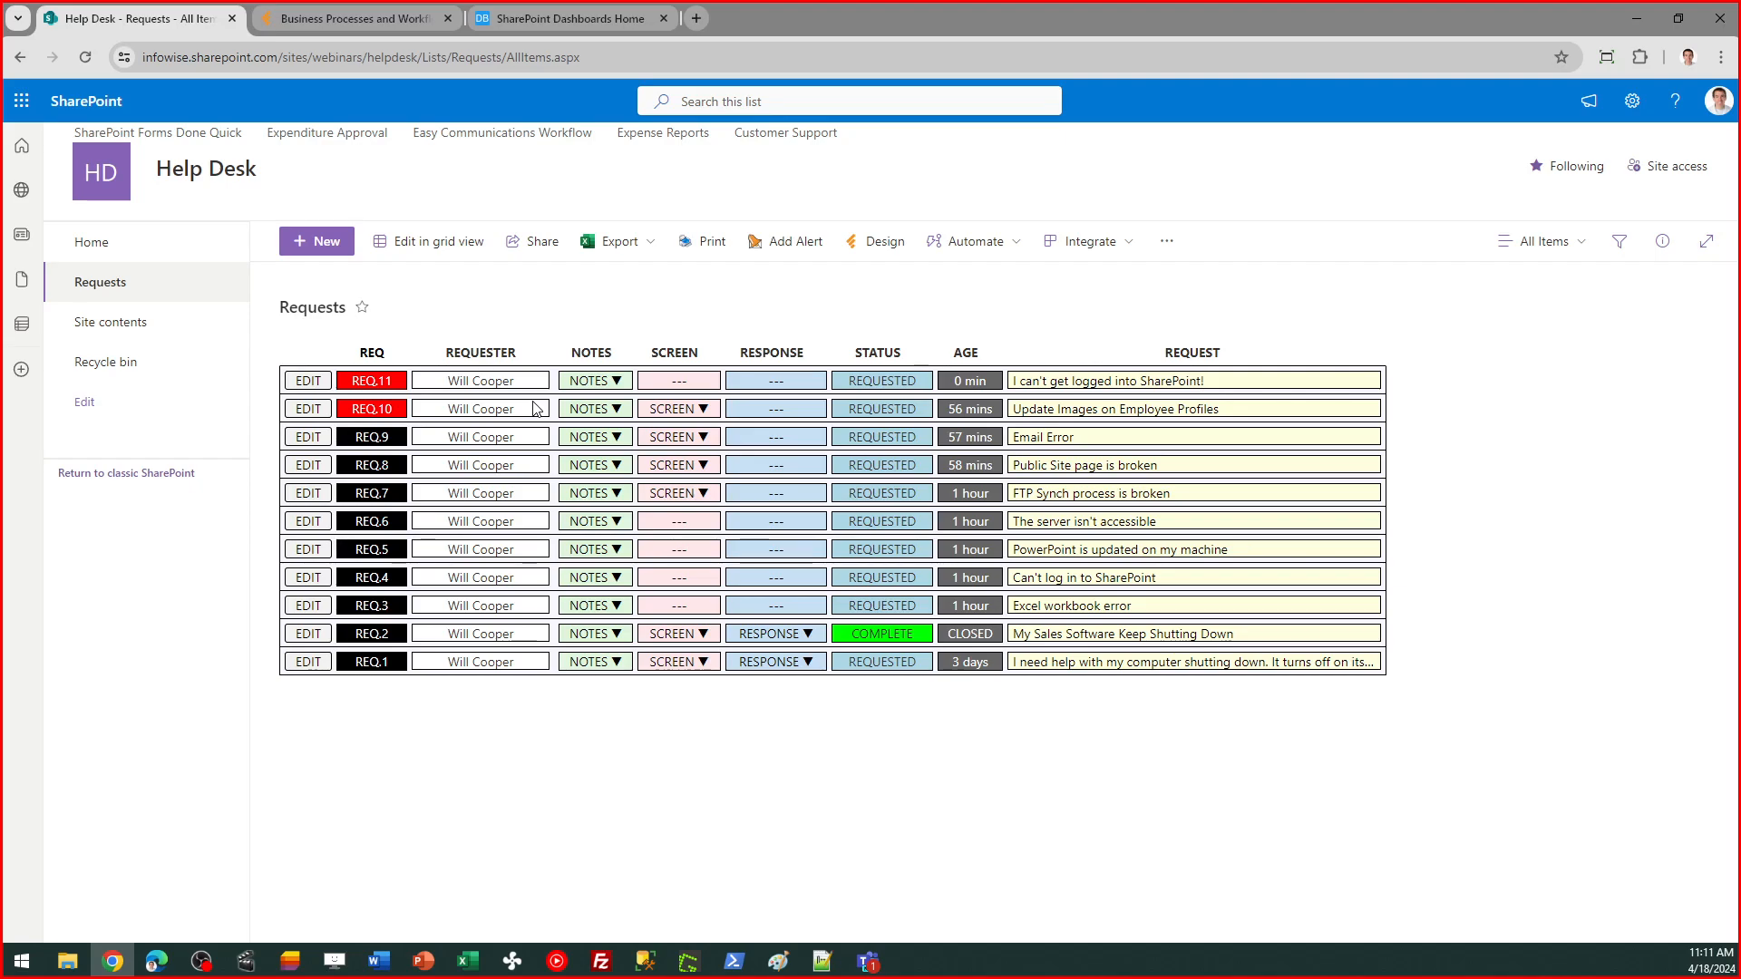
Step: Open the new SharePoint login request for editing and enter the response "Got your reponse - we are working on it!"
click(304, 385)
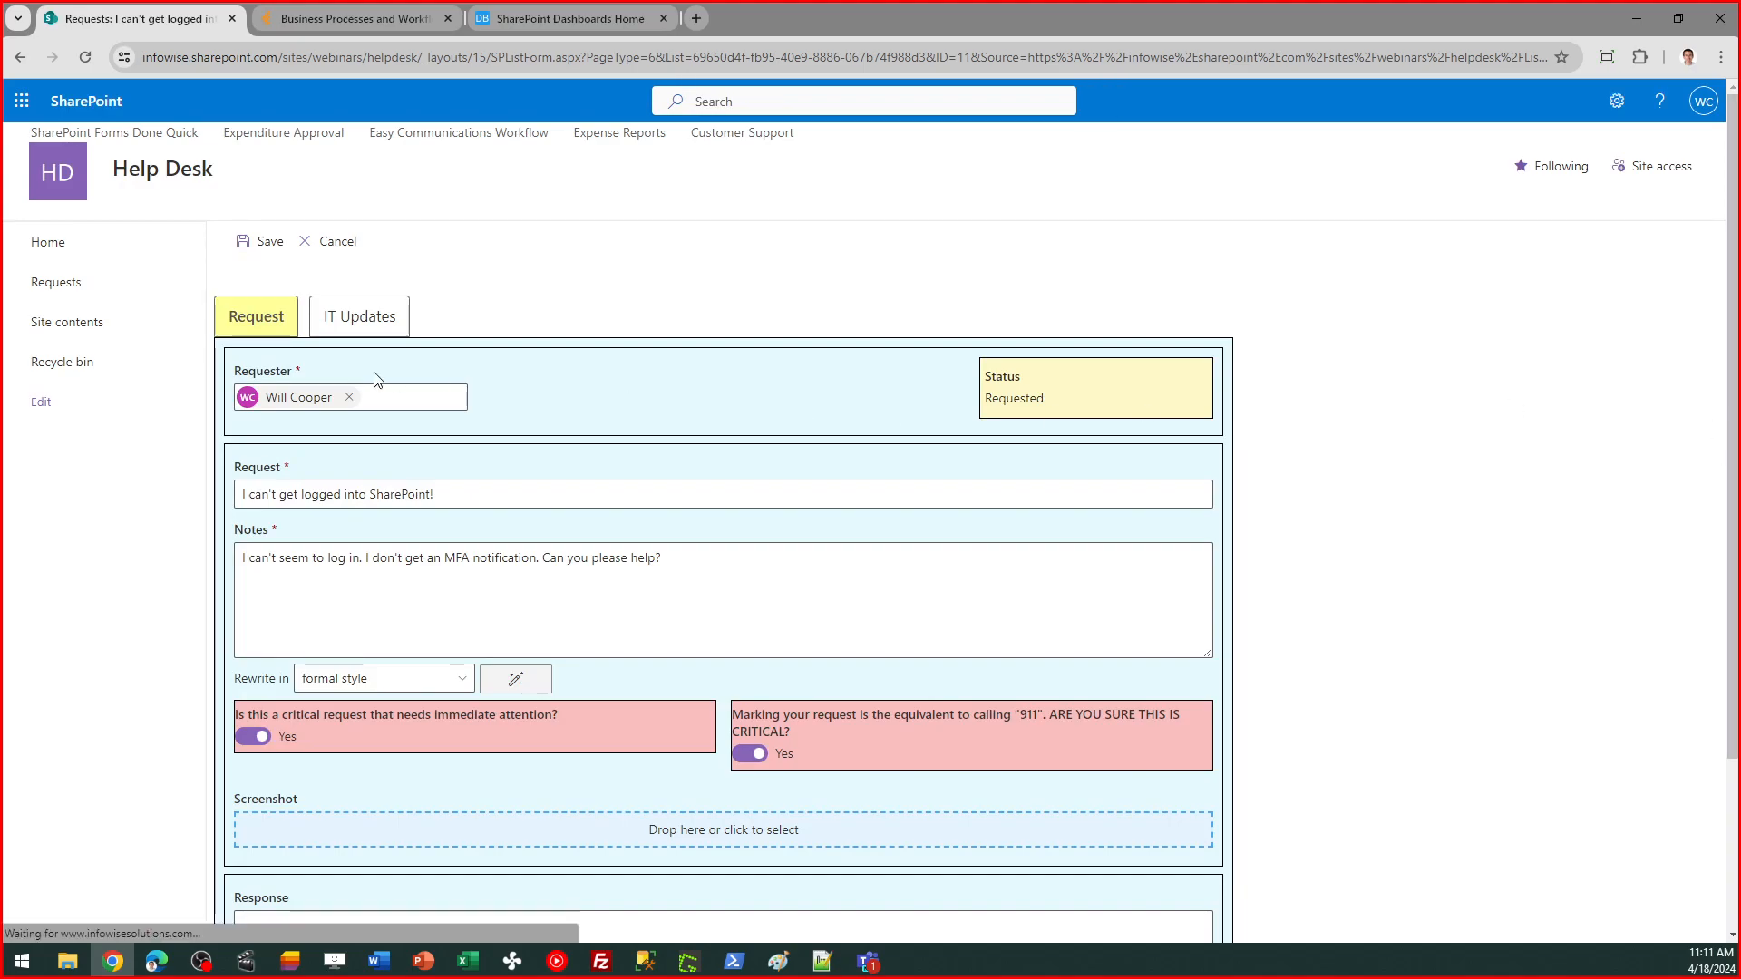
click(333, 332)
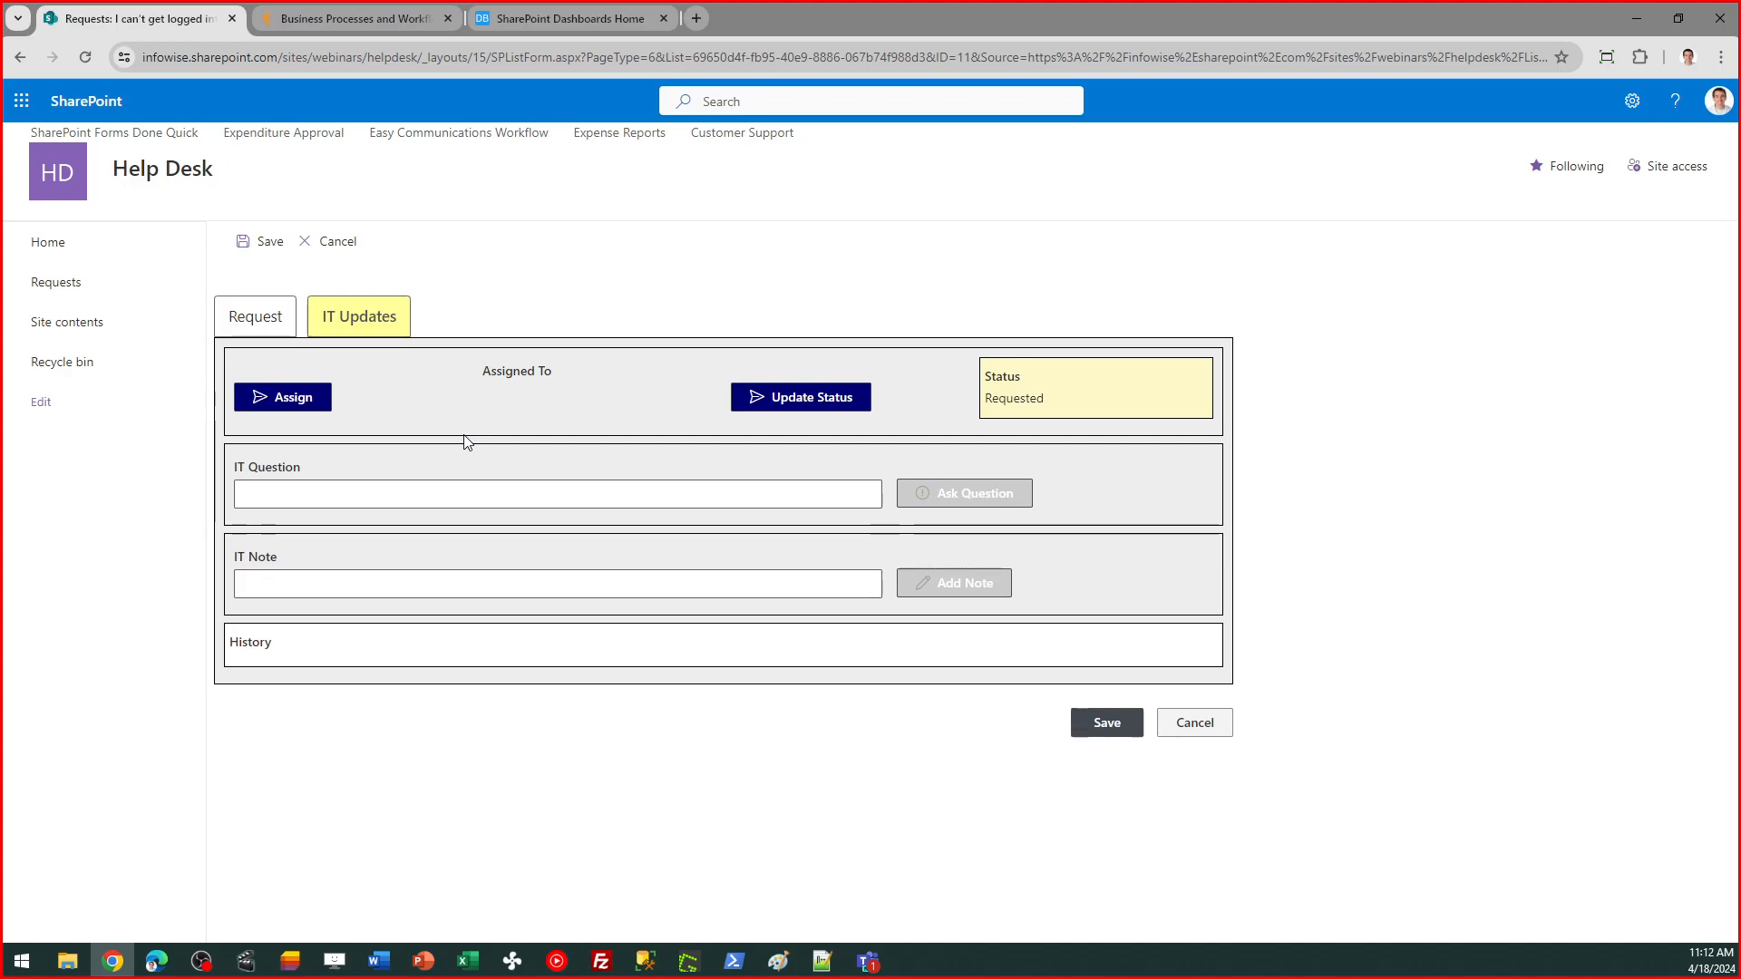
click(261, 319)
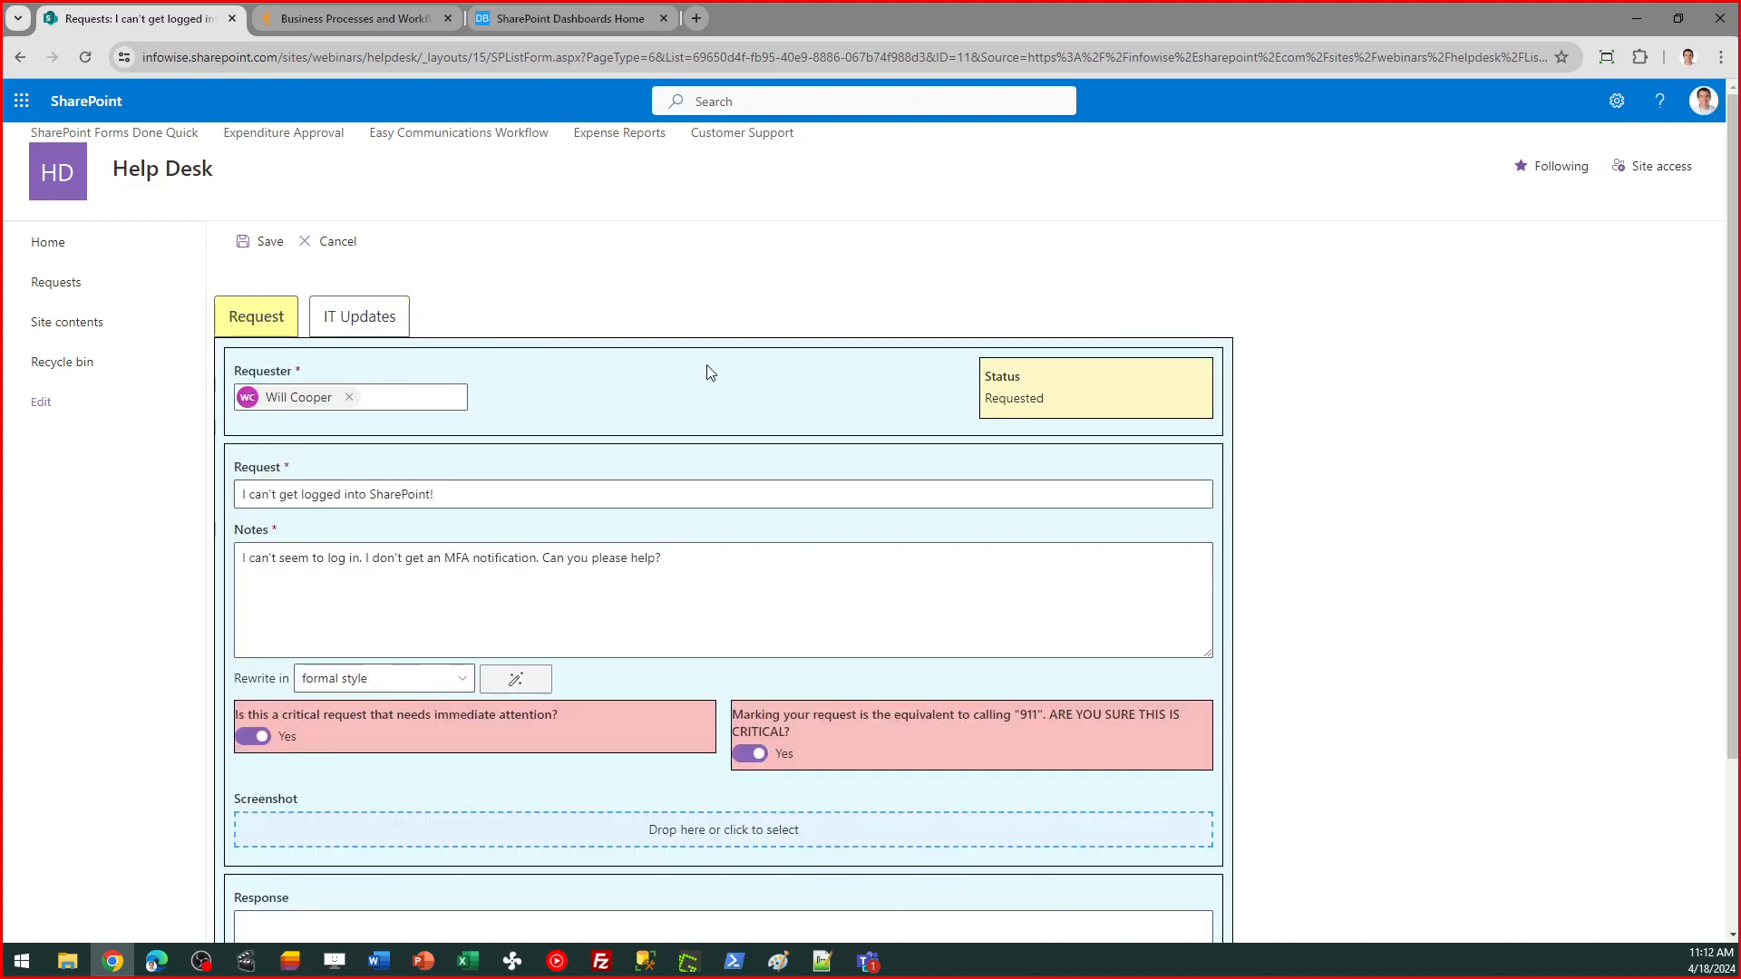
scroll(793, 640, down, 2)
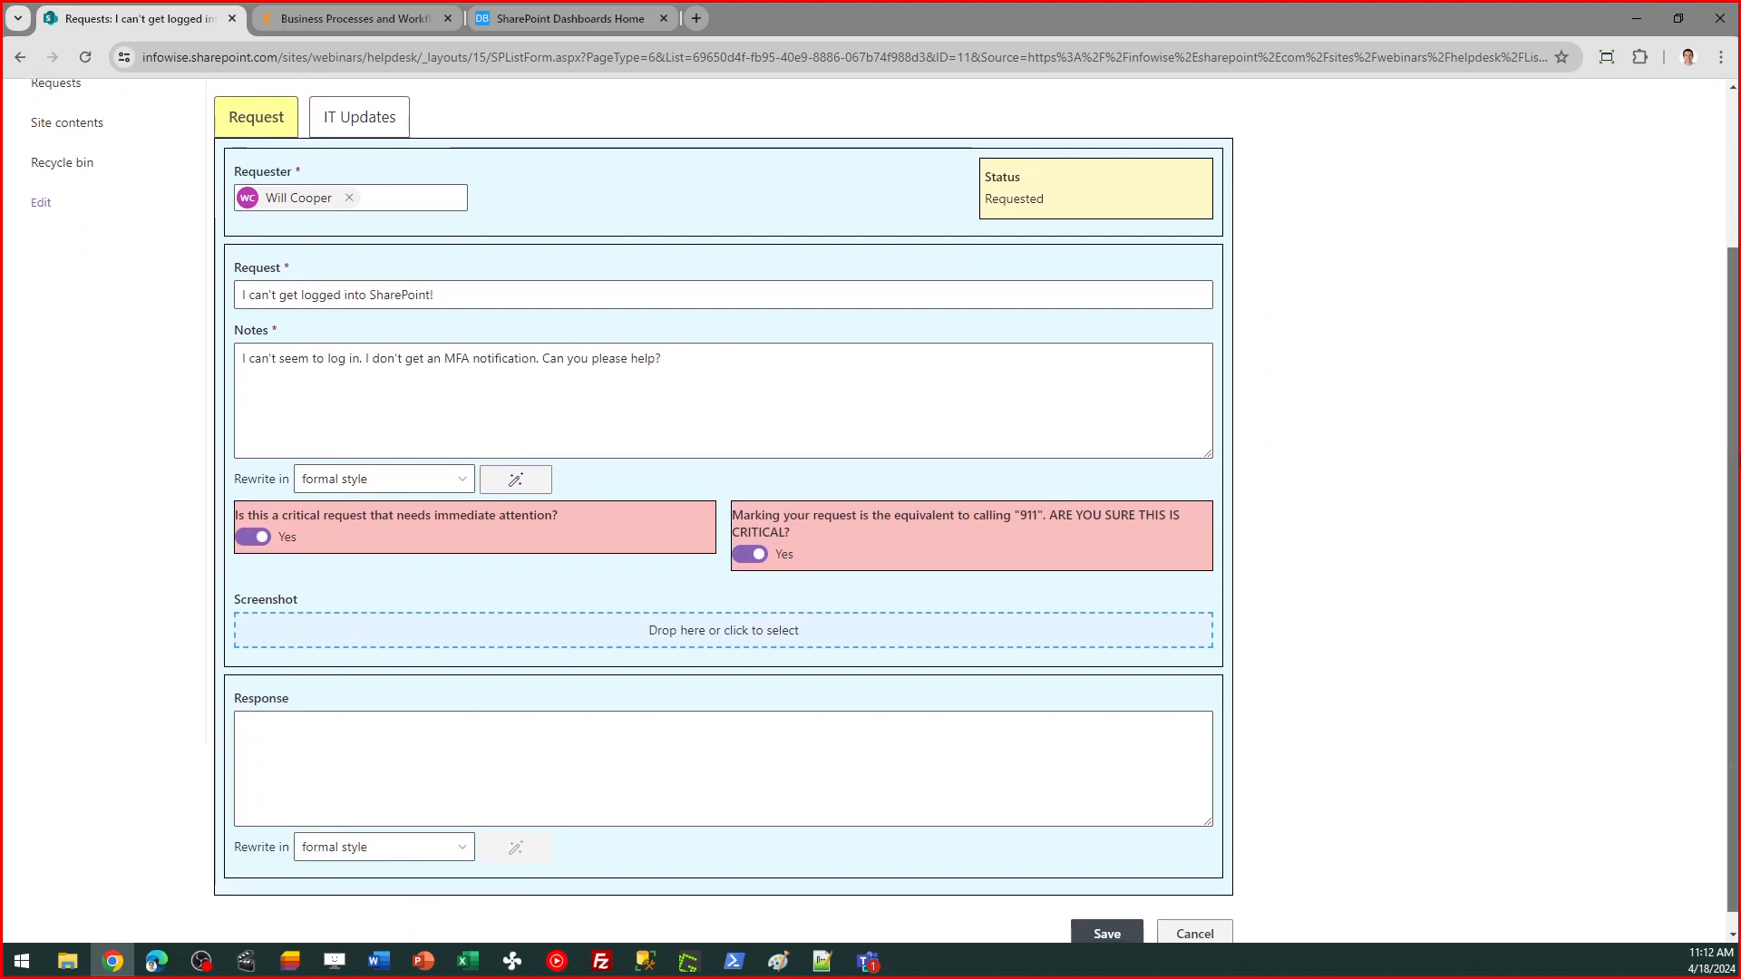
click(493, 744)
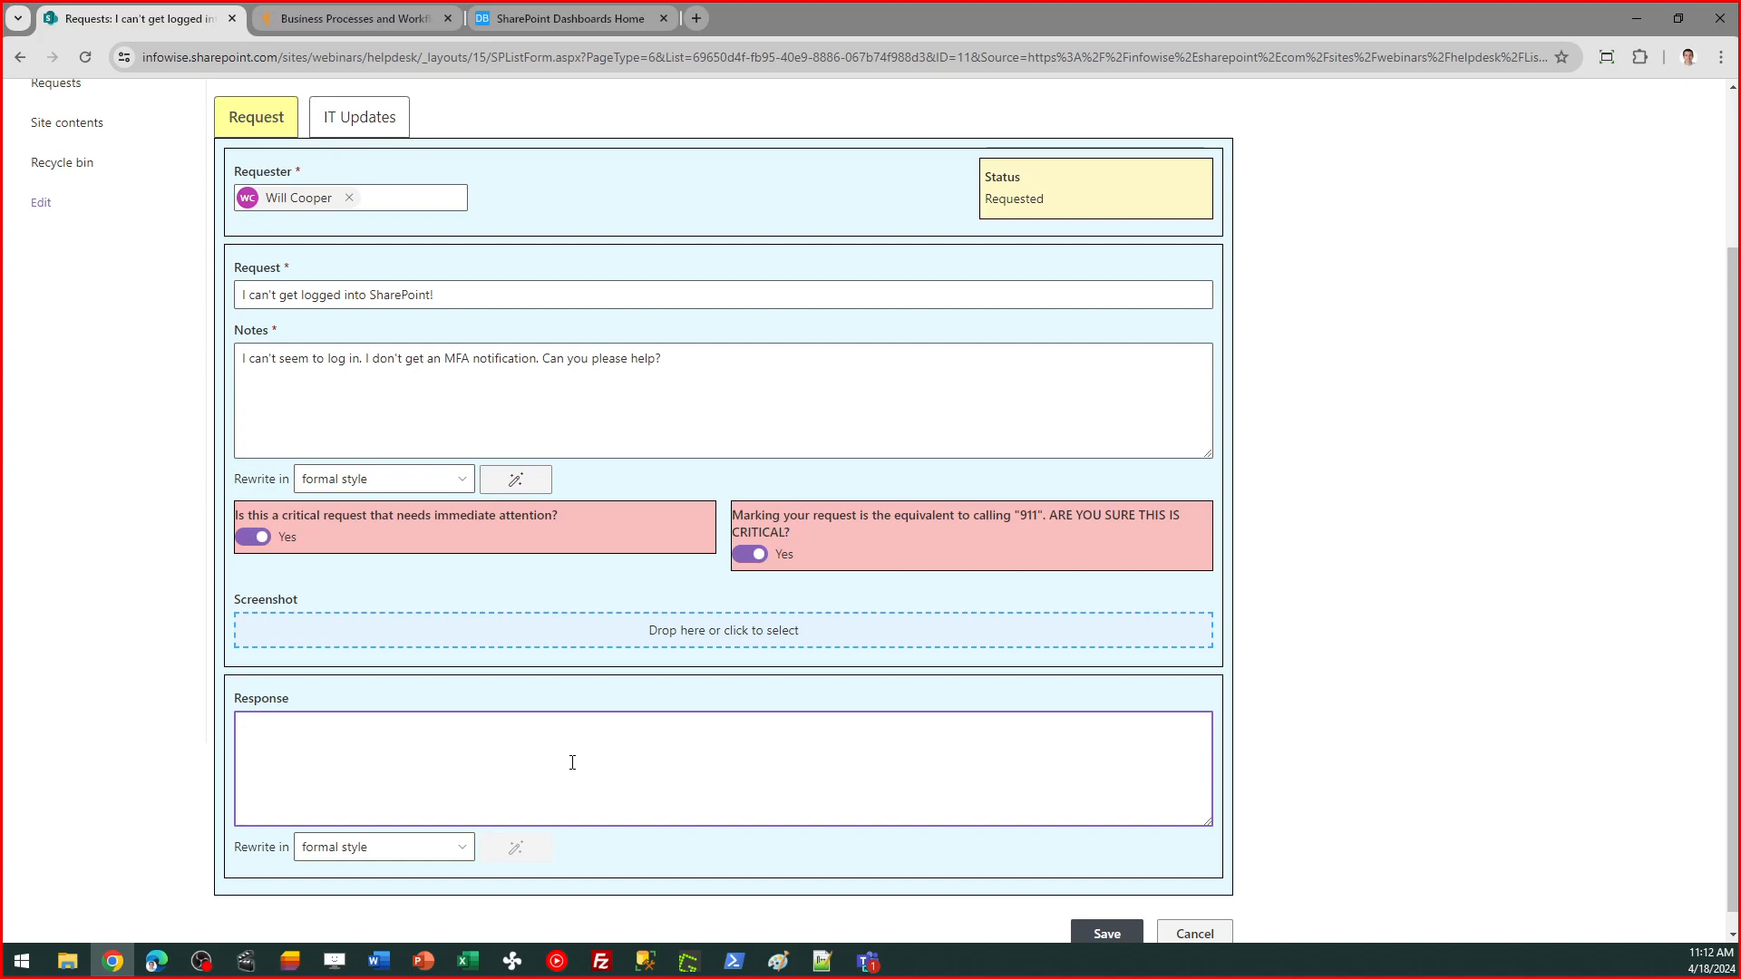
text(Got your reponse - we are working on it!)
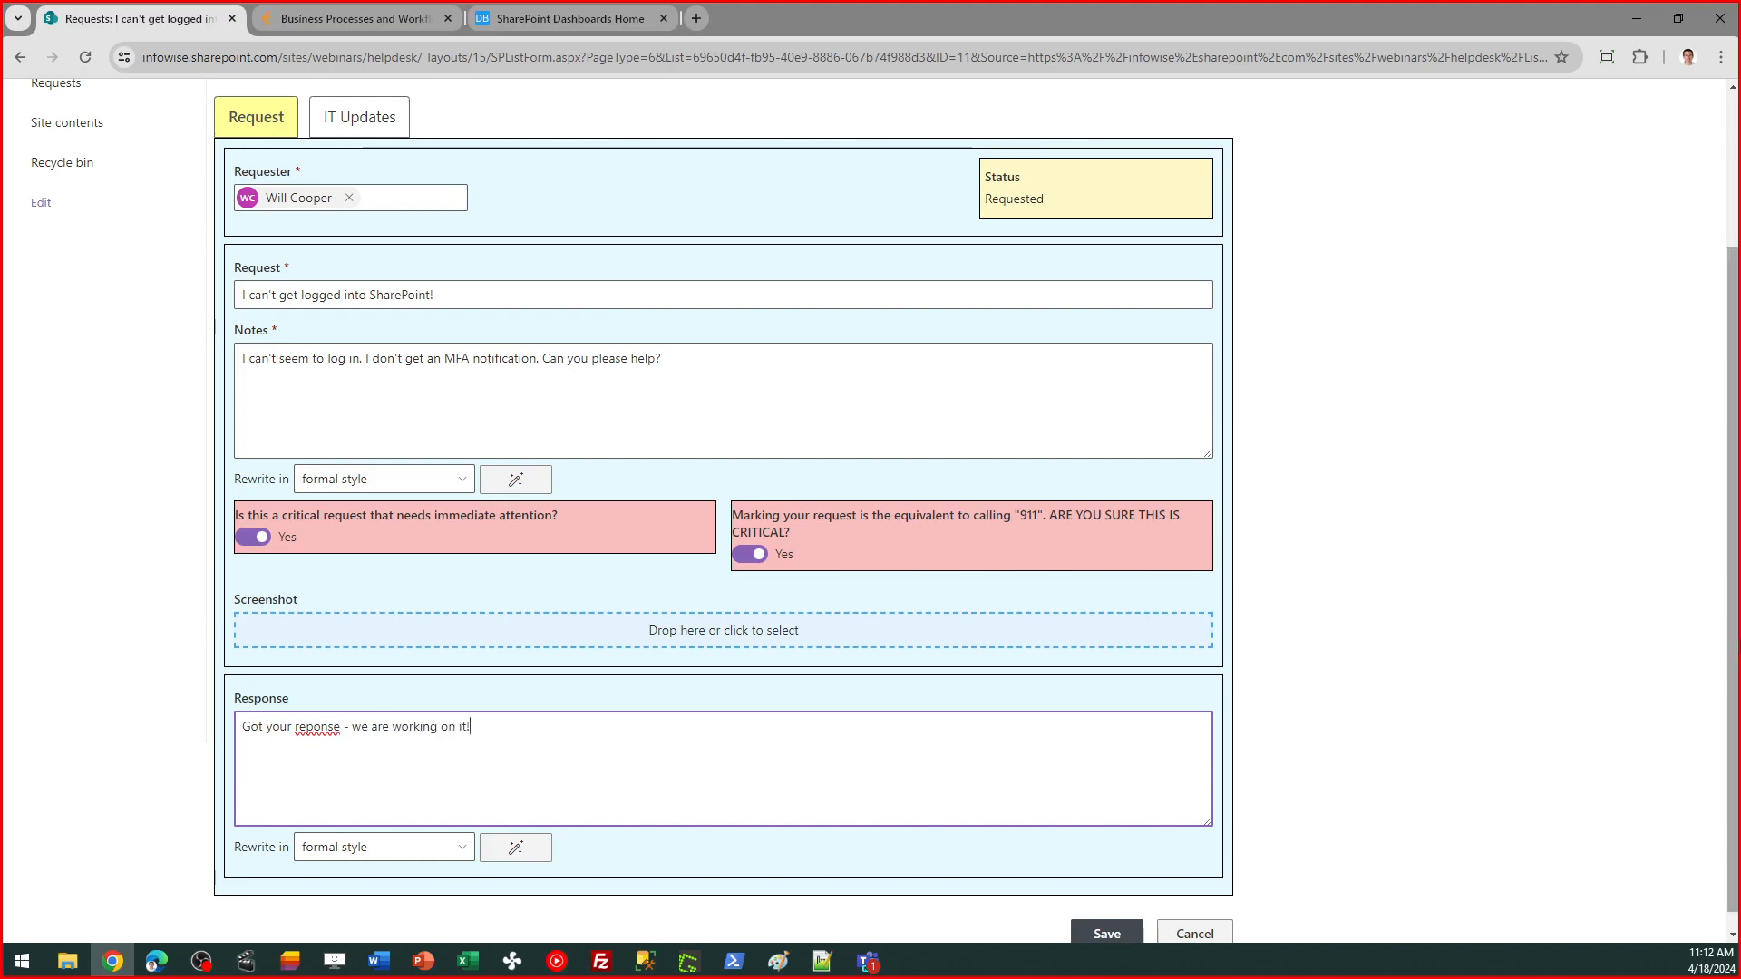
Step: Assign the request to the chosen staff member in the IT updates section and submit the assignment
scroll(573, 763, up, 3)
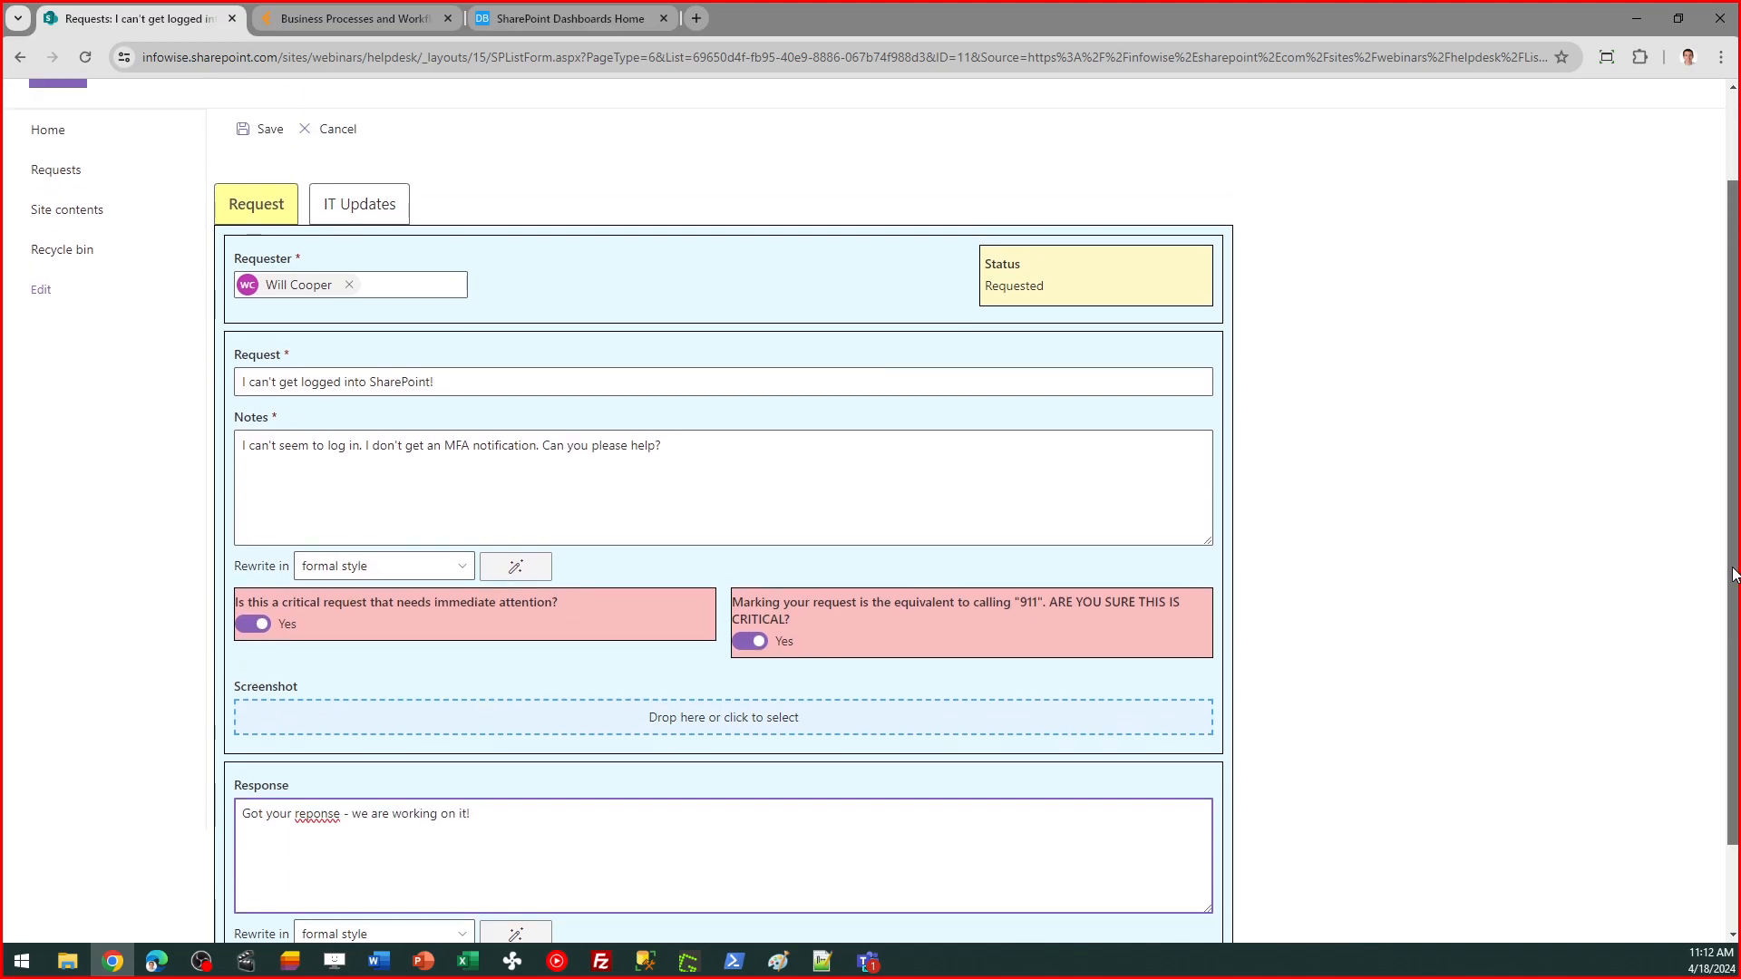
click(367, 329)
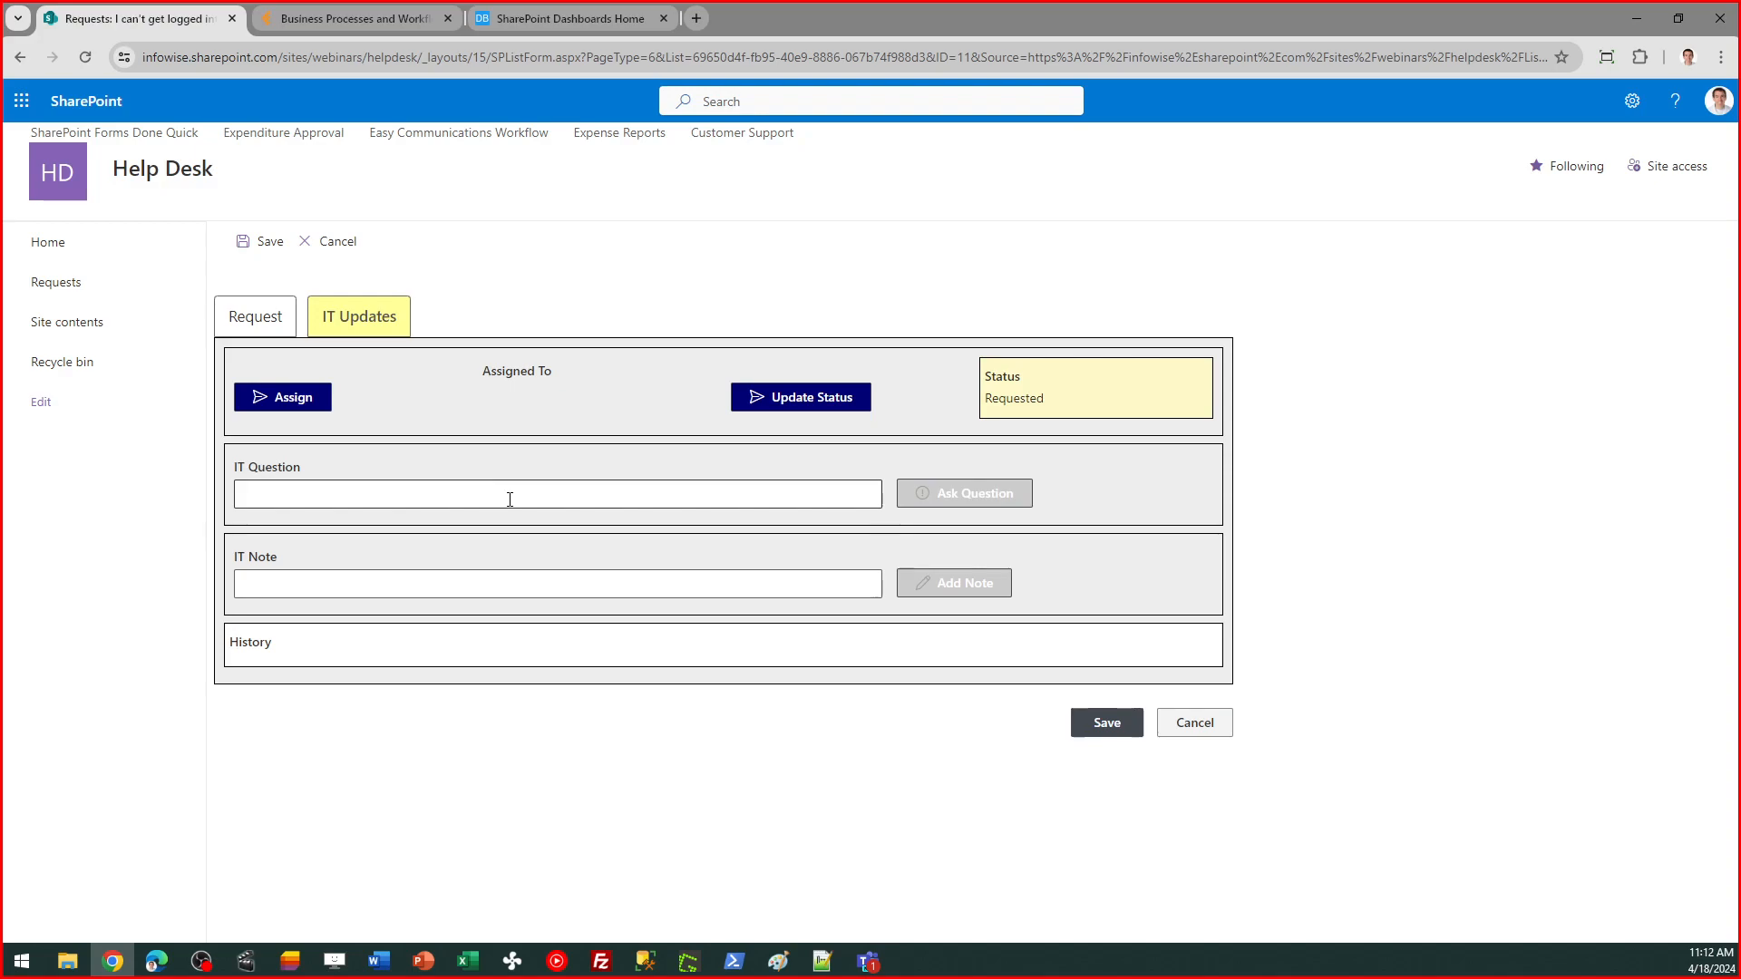
click(299, 401)
click(393, 497)
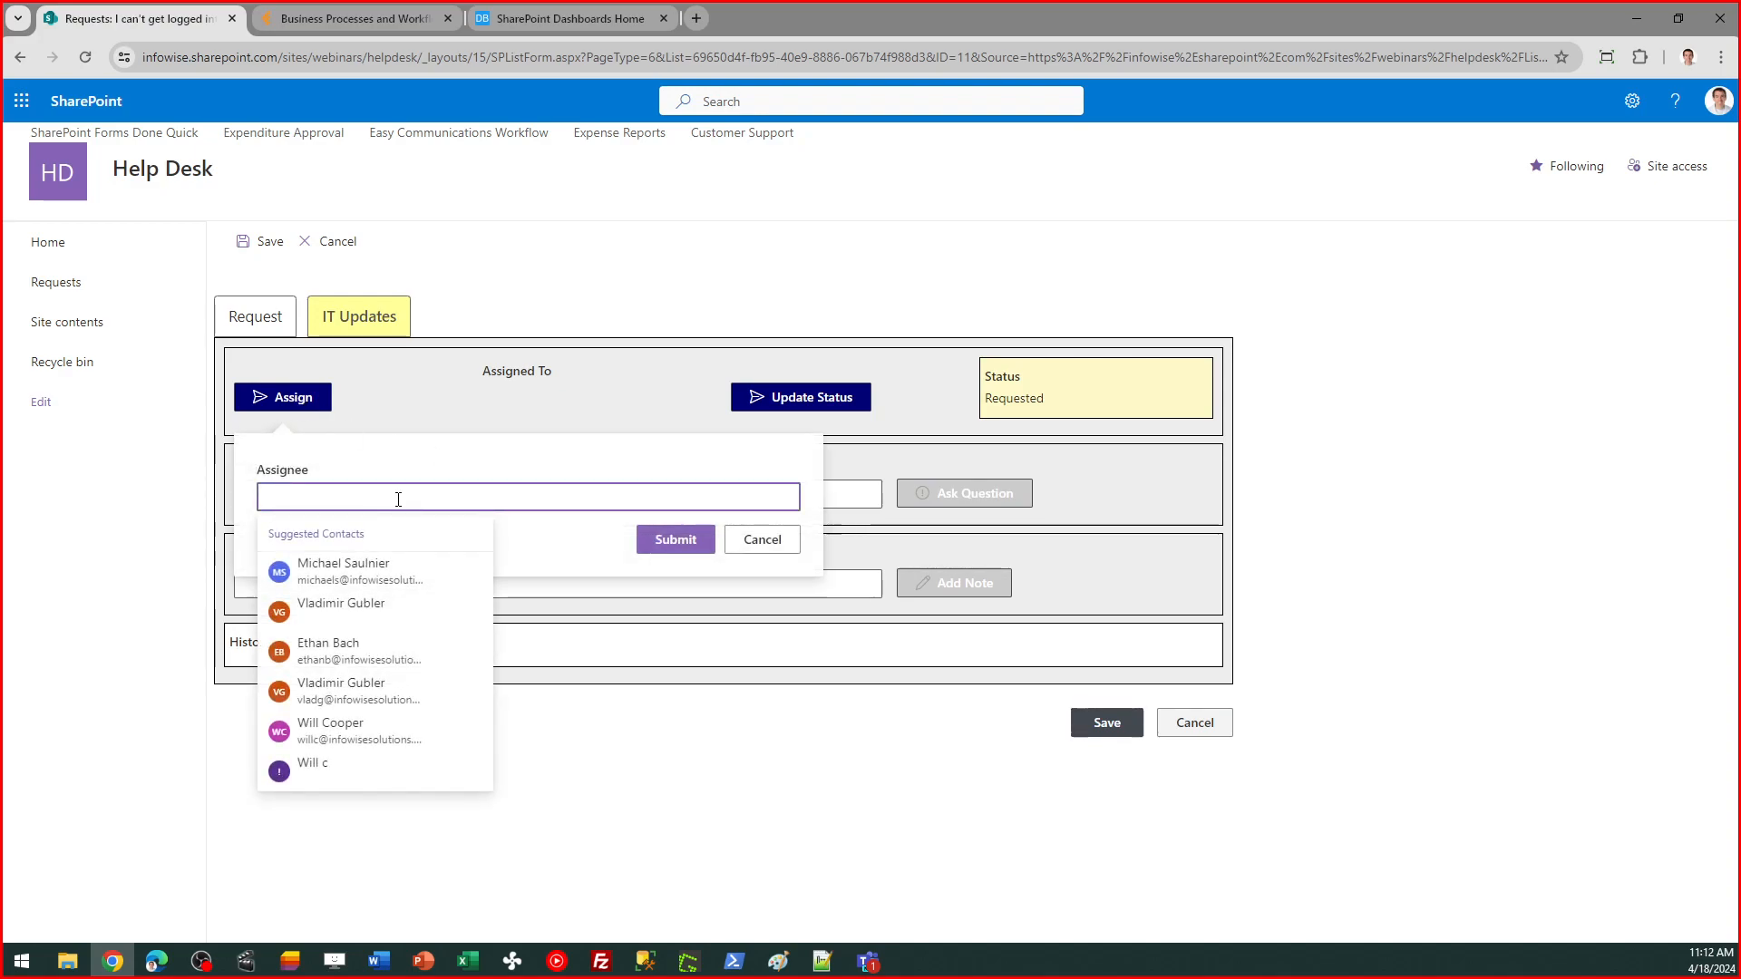
text(will)
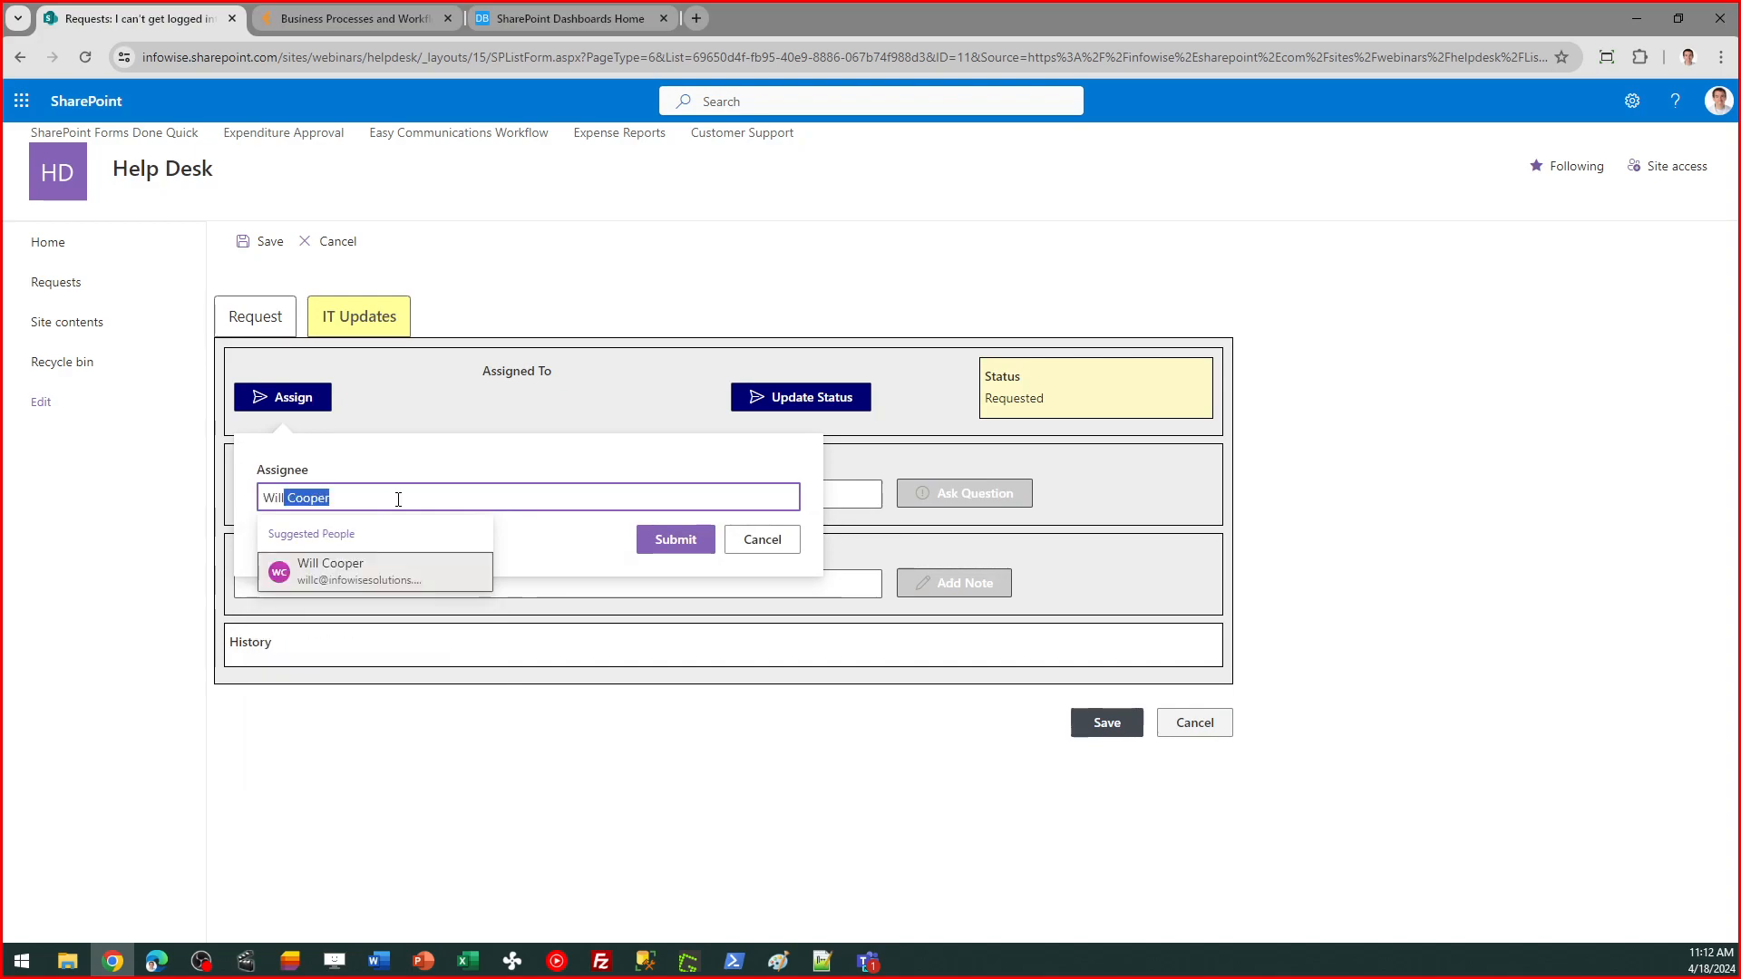
click(337, 571)
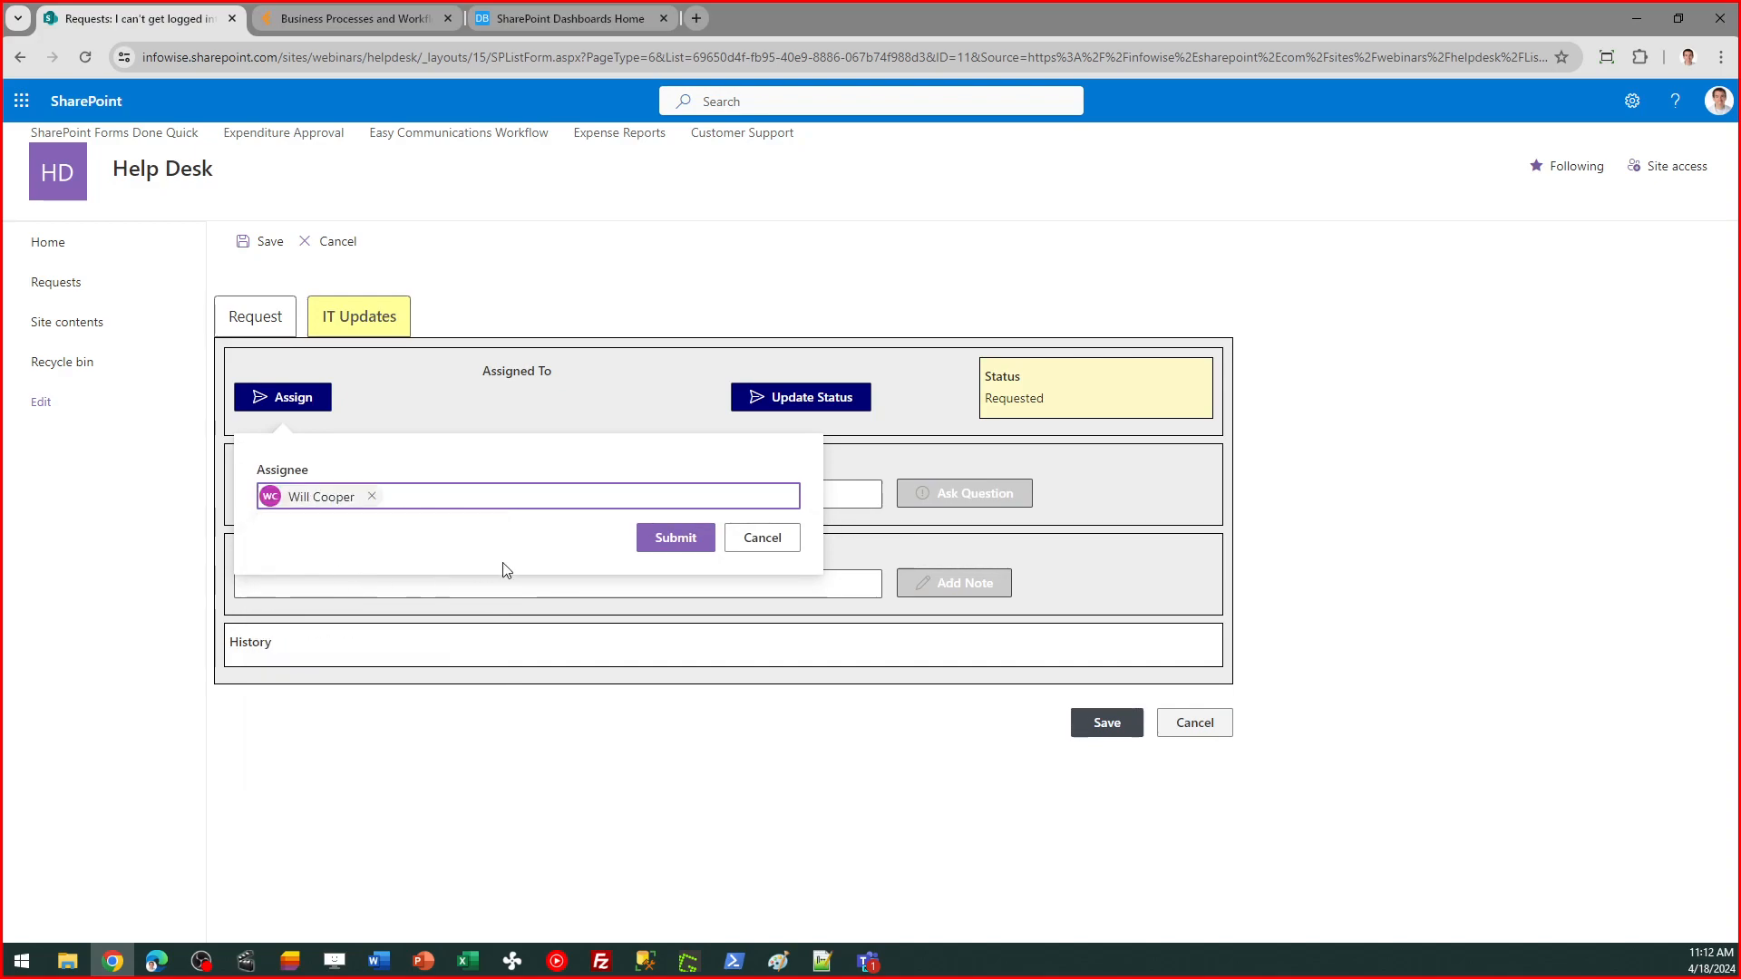
click(662, 538)
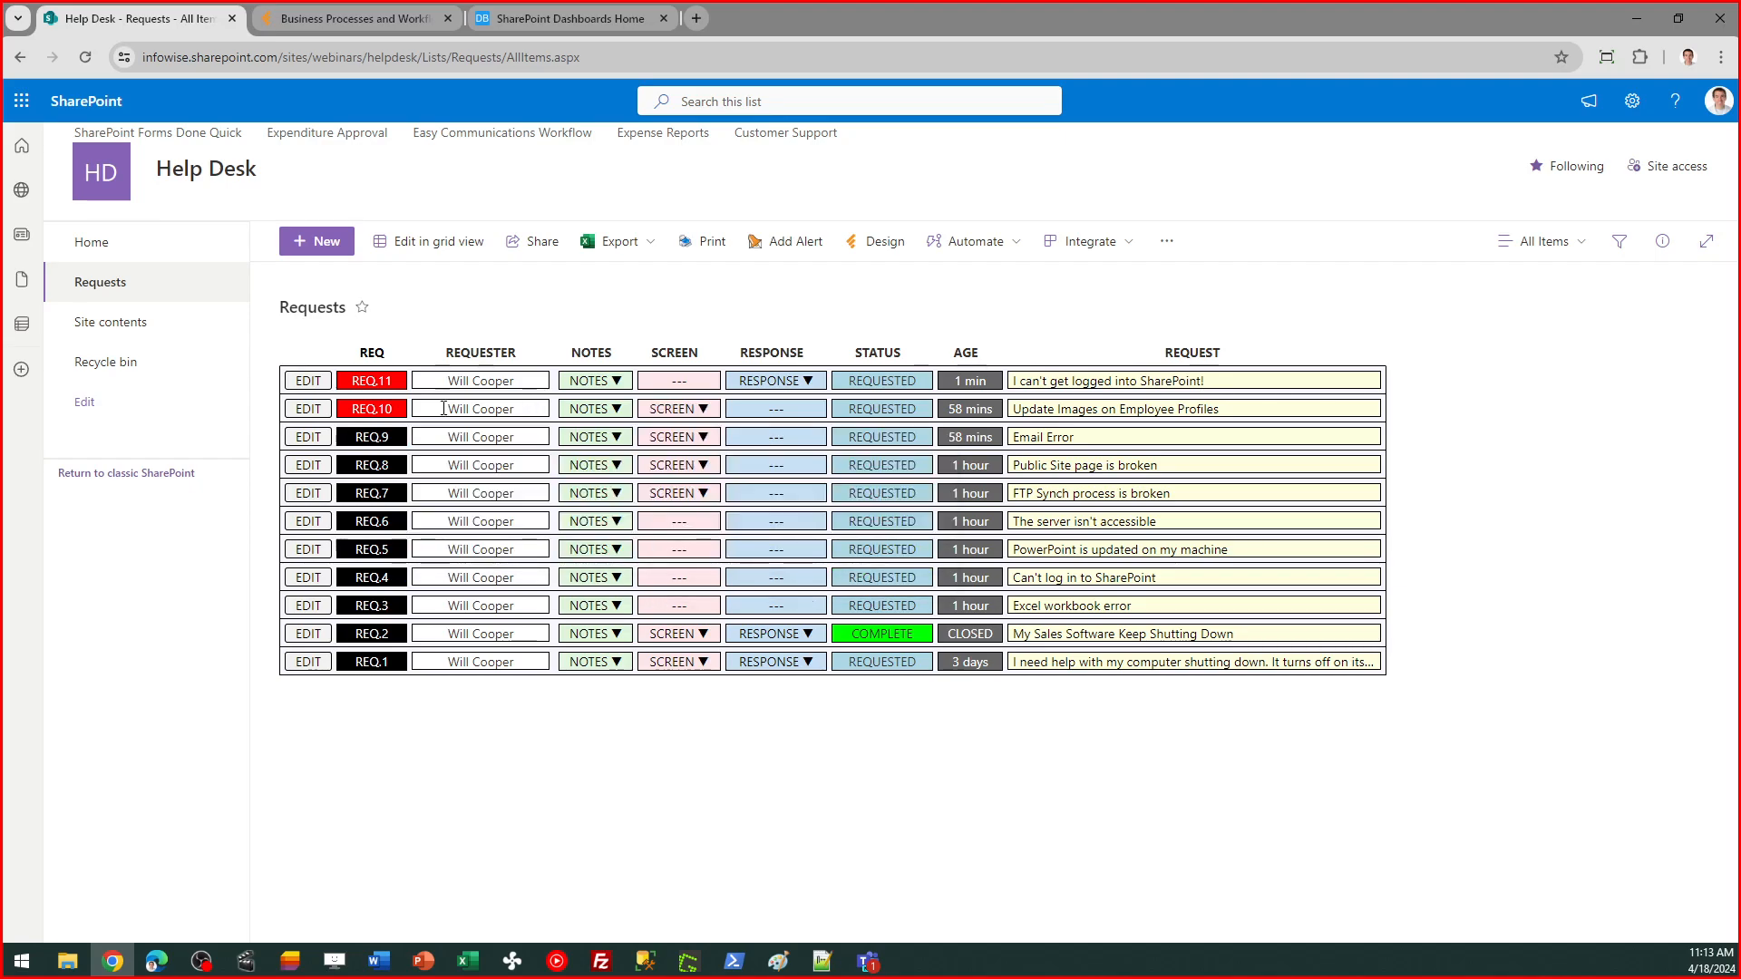
Step: Reopen the SharePoint login request and update its status to In Progress
click(308, 381)
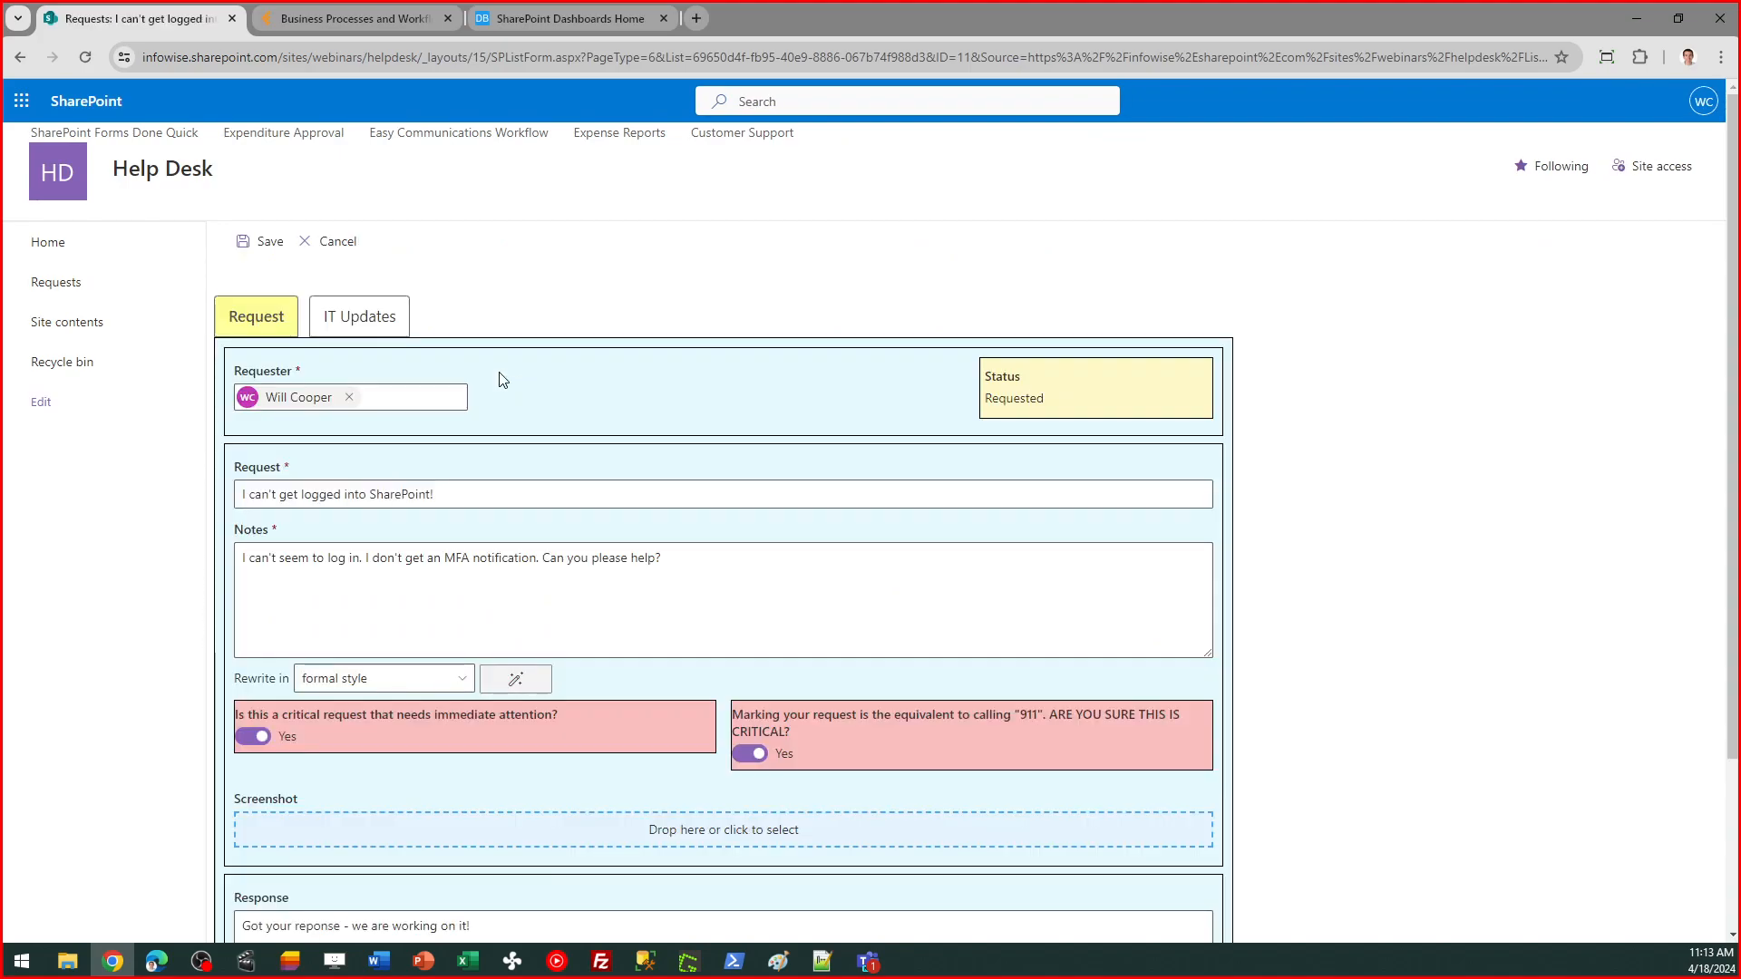
click(358, 332)
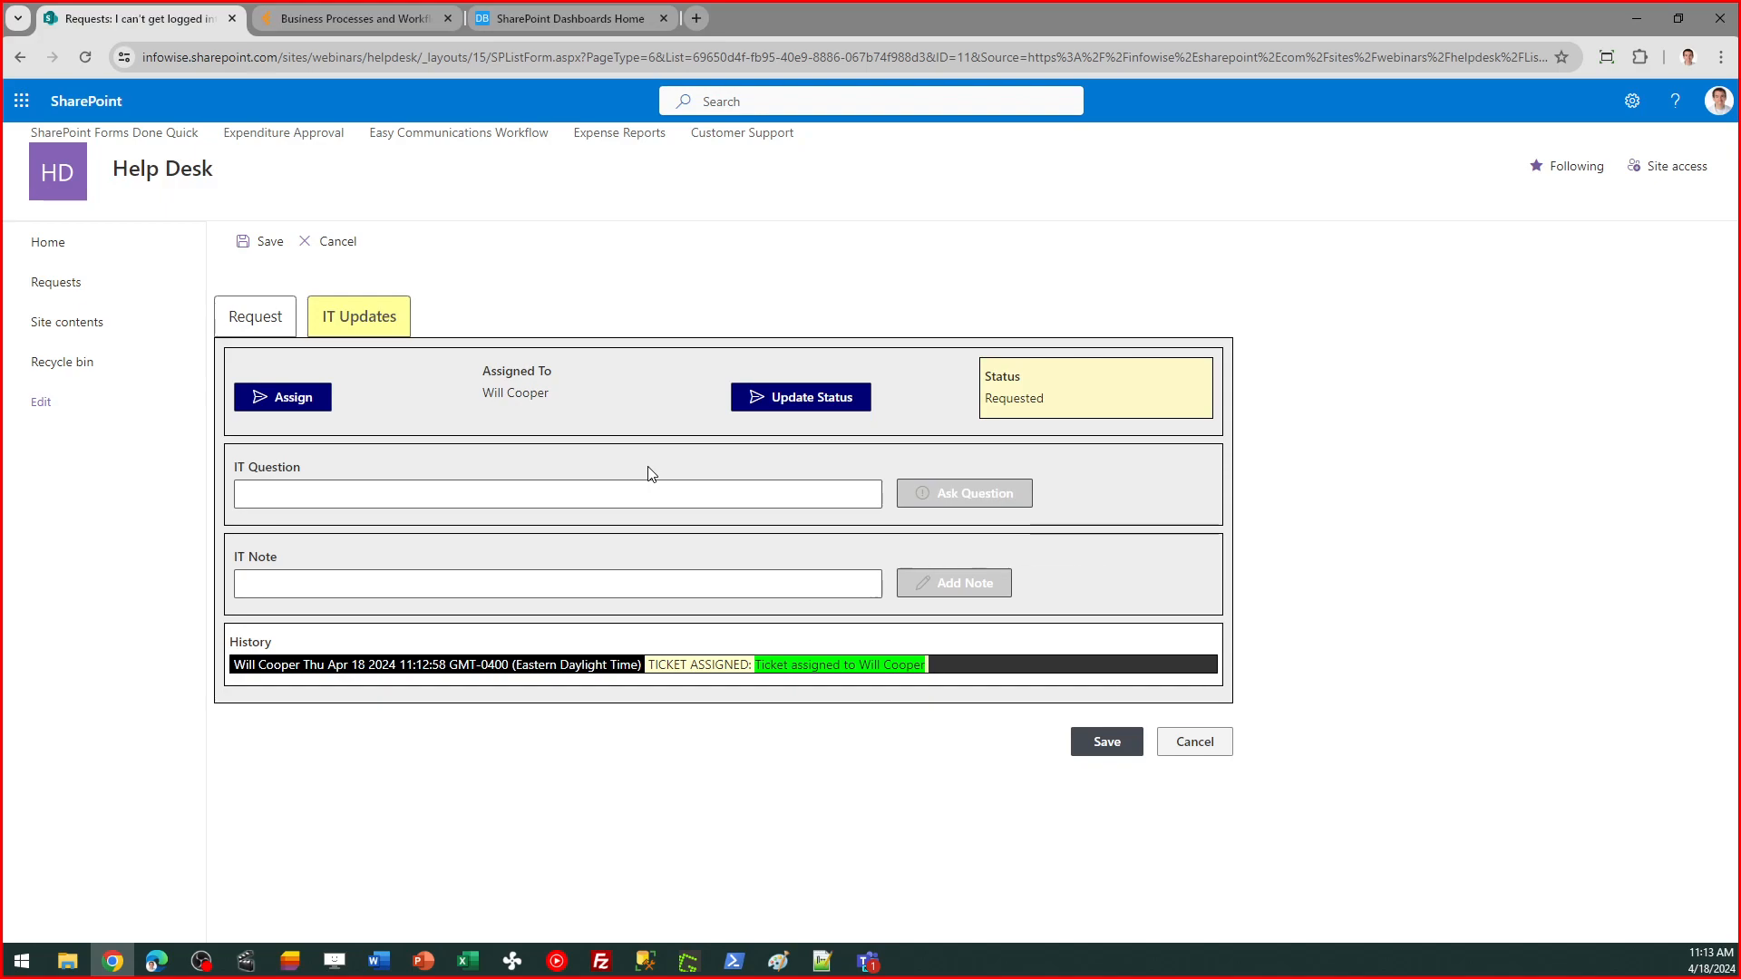
click(813, 408)
click(872, 504)
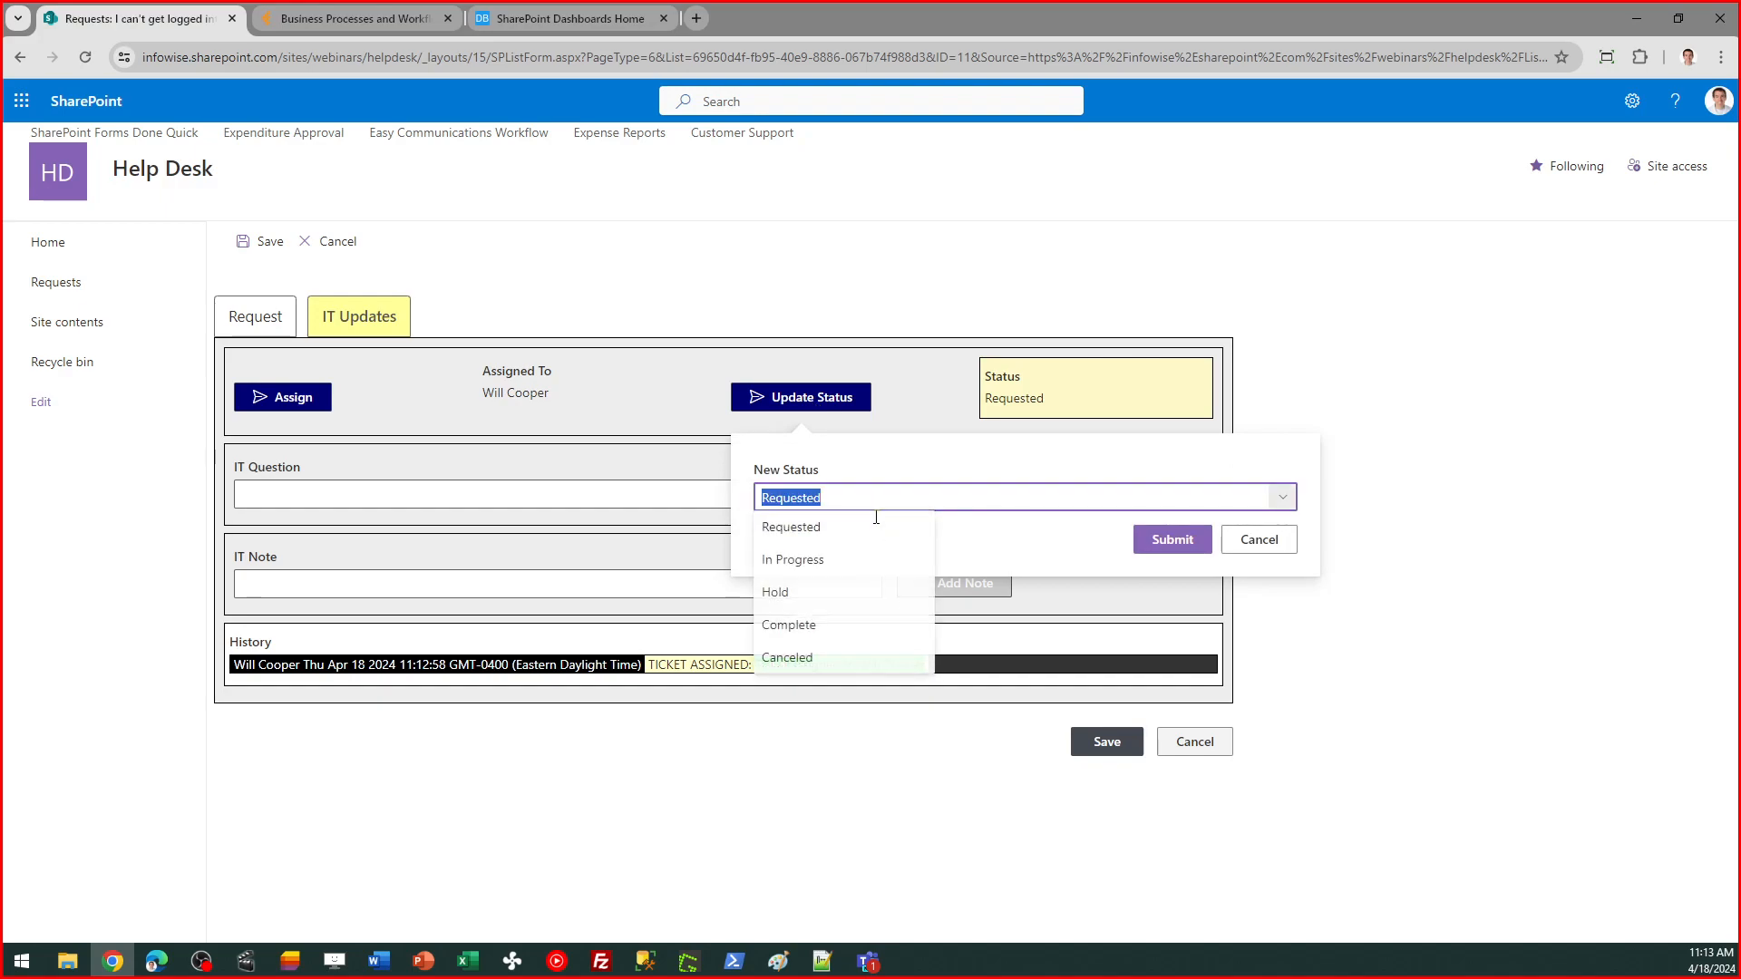
click(829, 569)
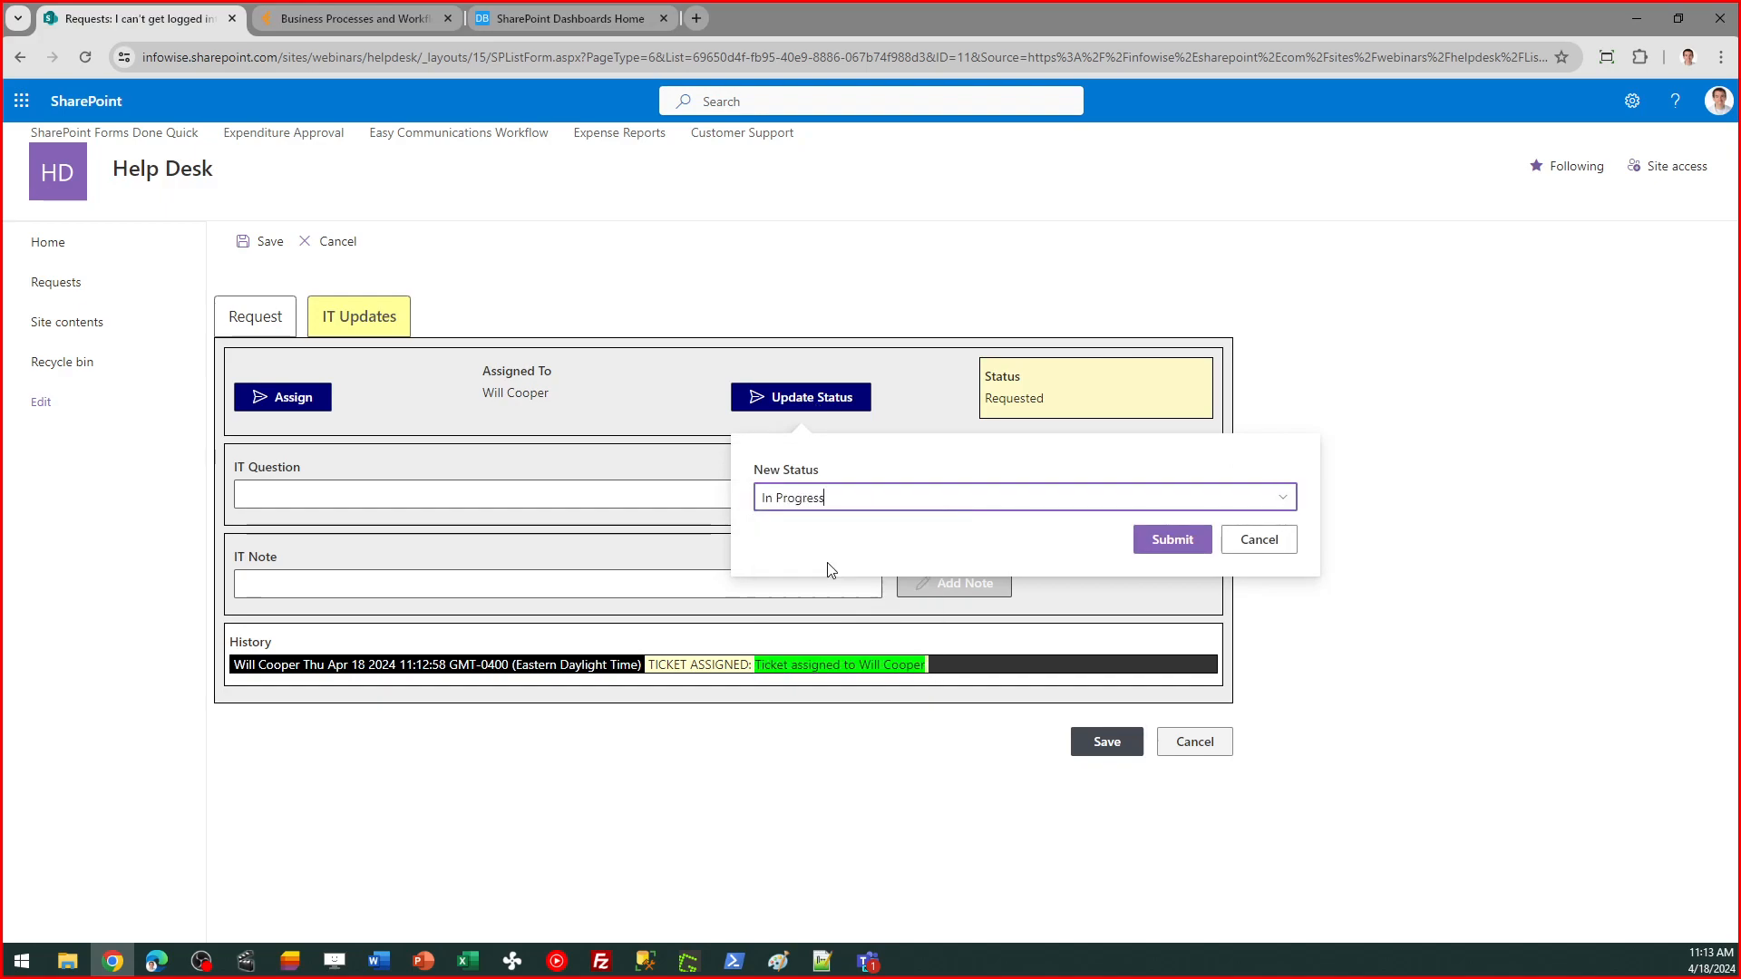
click(1172, 543)
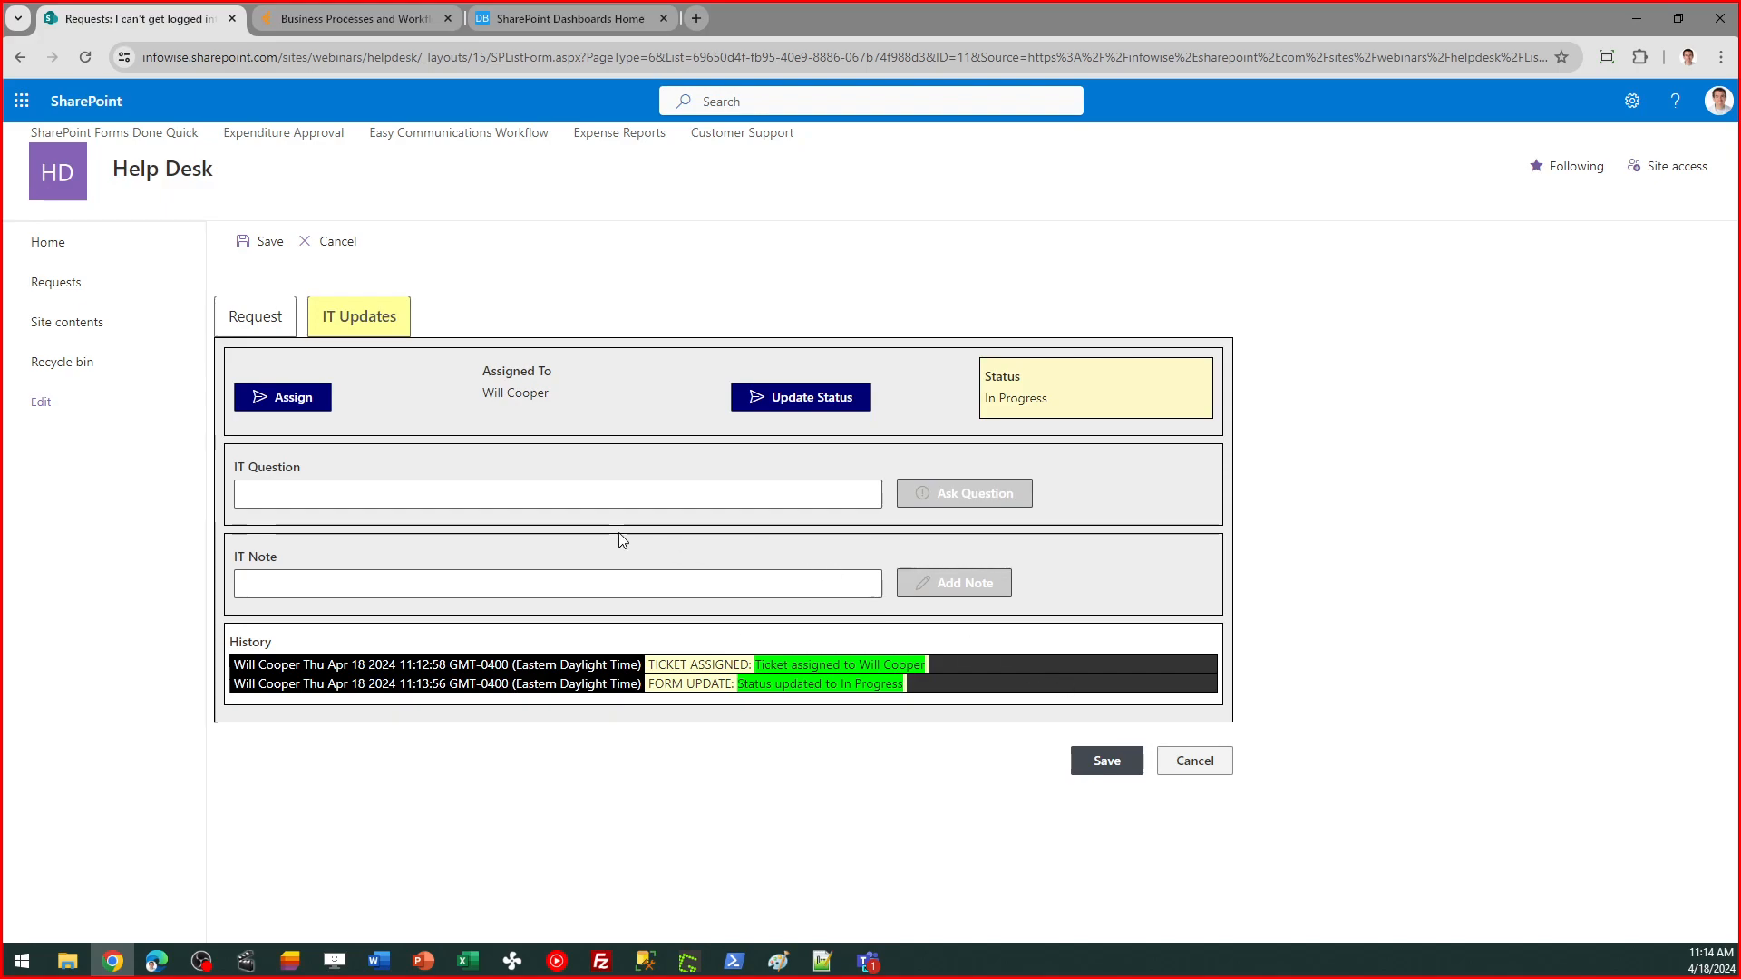
Step: Ask the IT question "Can you tell me when you first started seeing the issue?" on the login request and save it
click(362, 496)
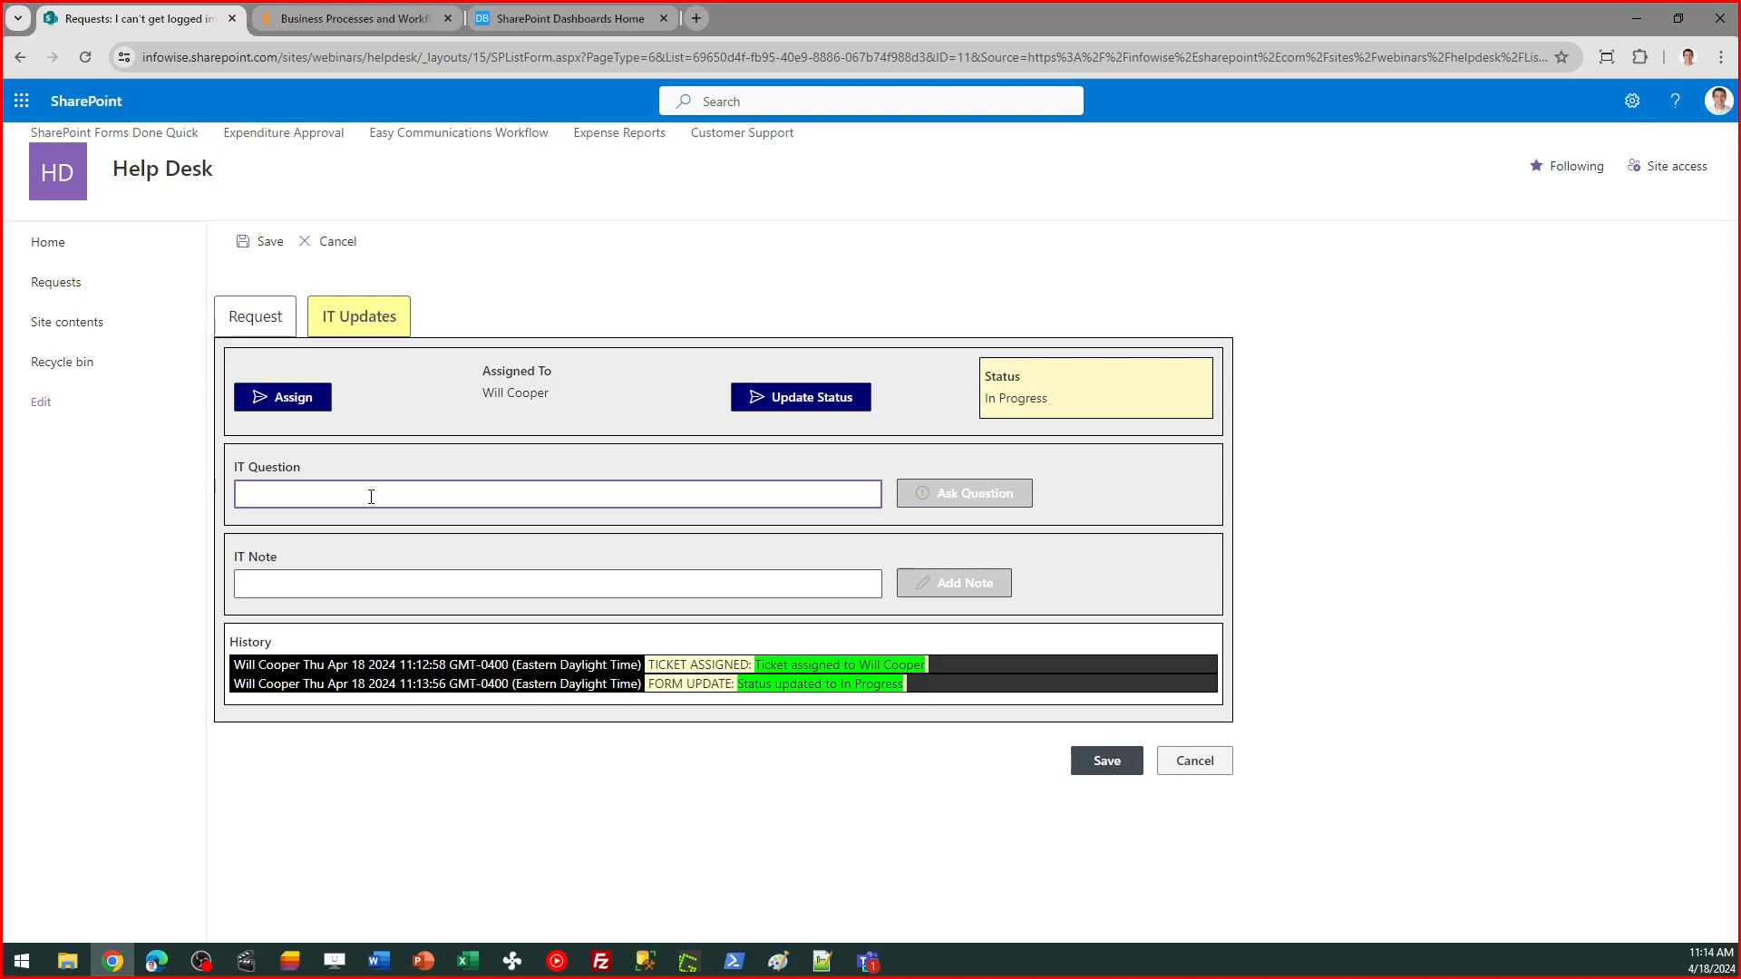
text(Can y)
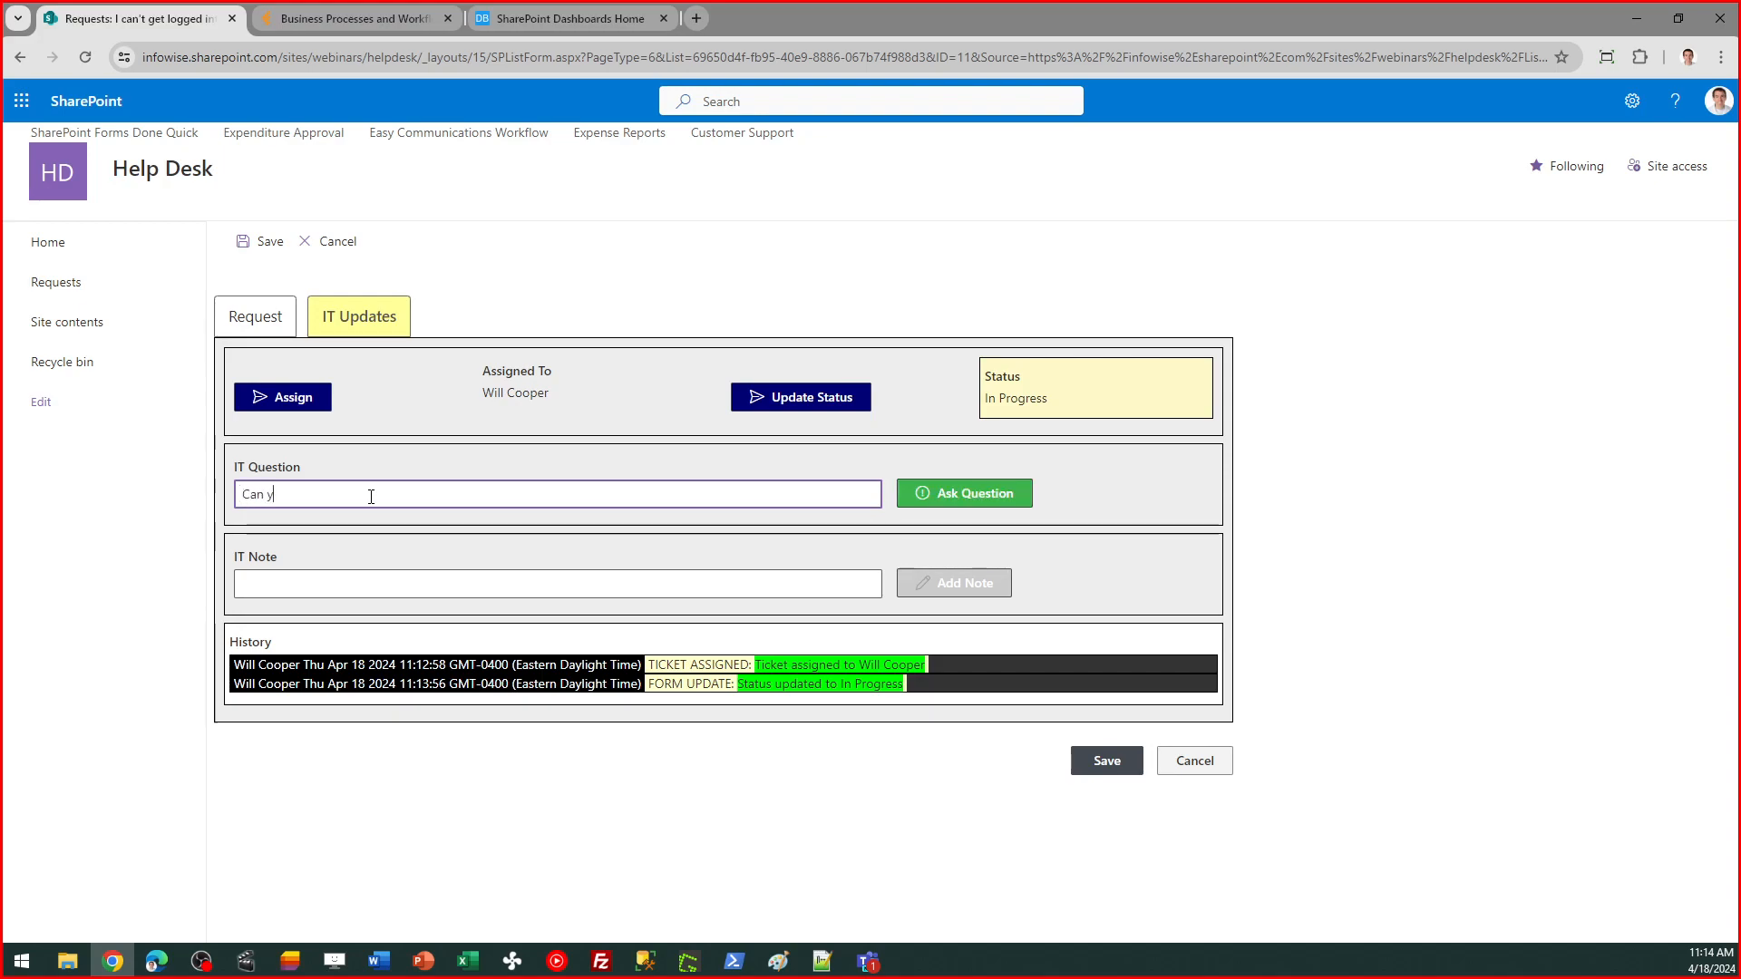
text(ou tell me when y)
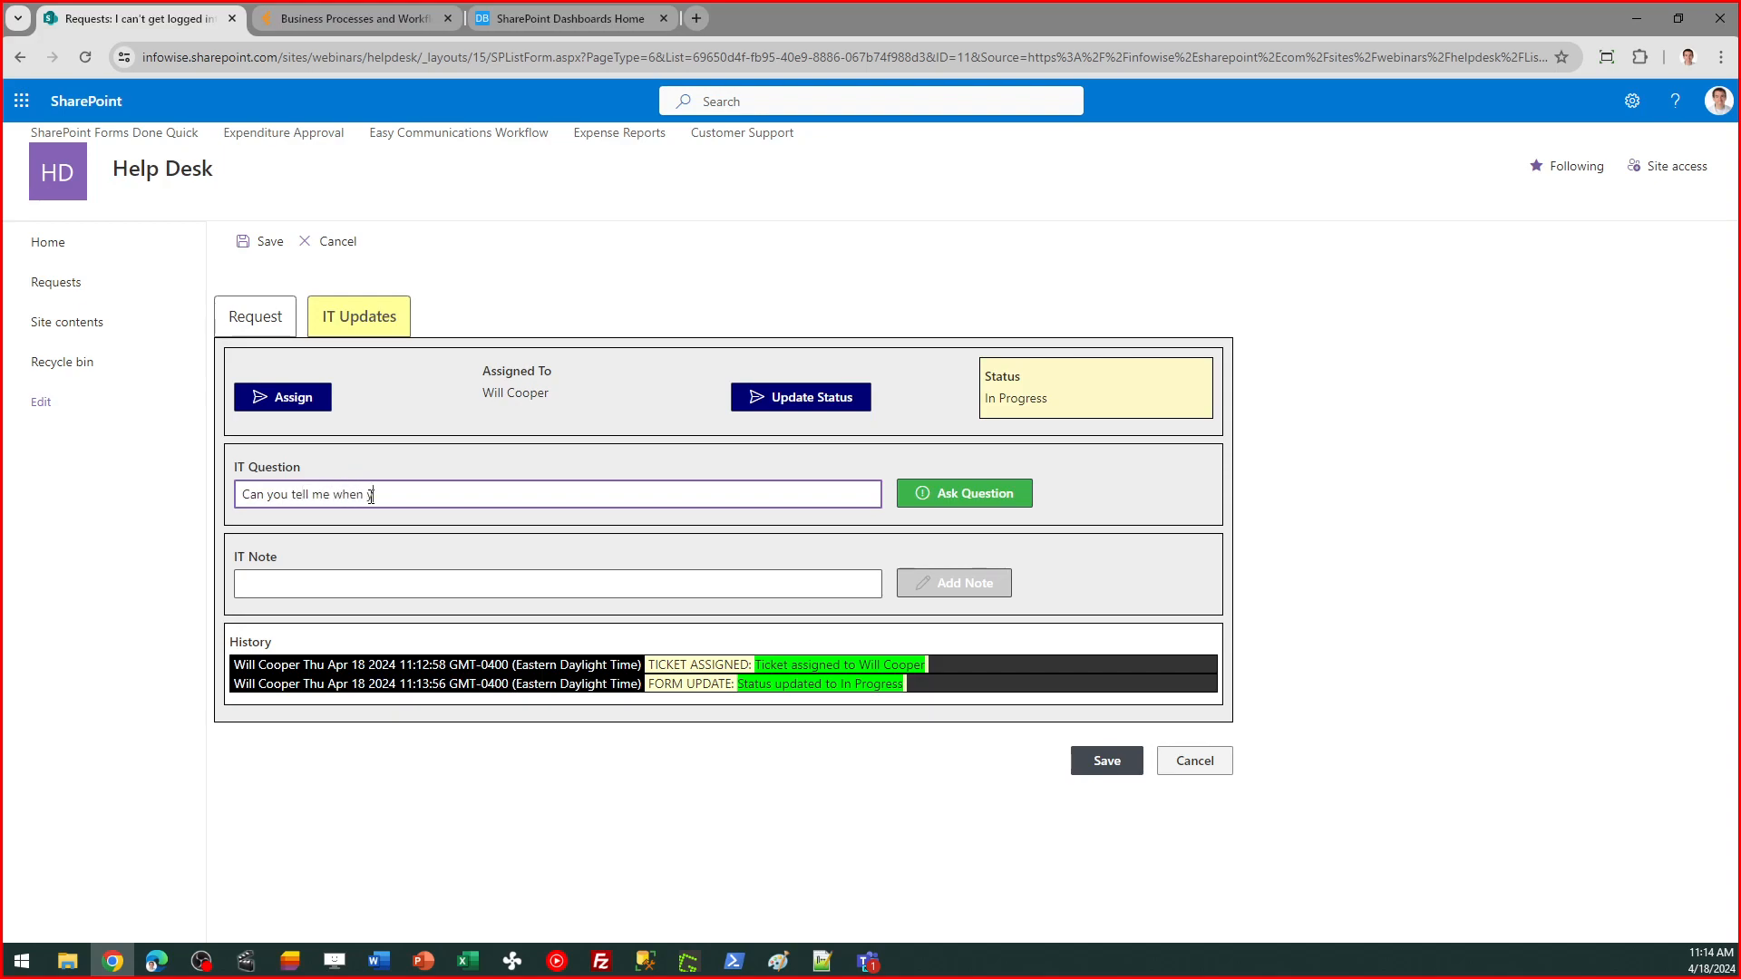
text(ou first started seeing the issue")
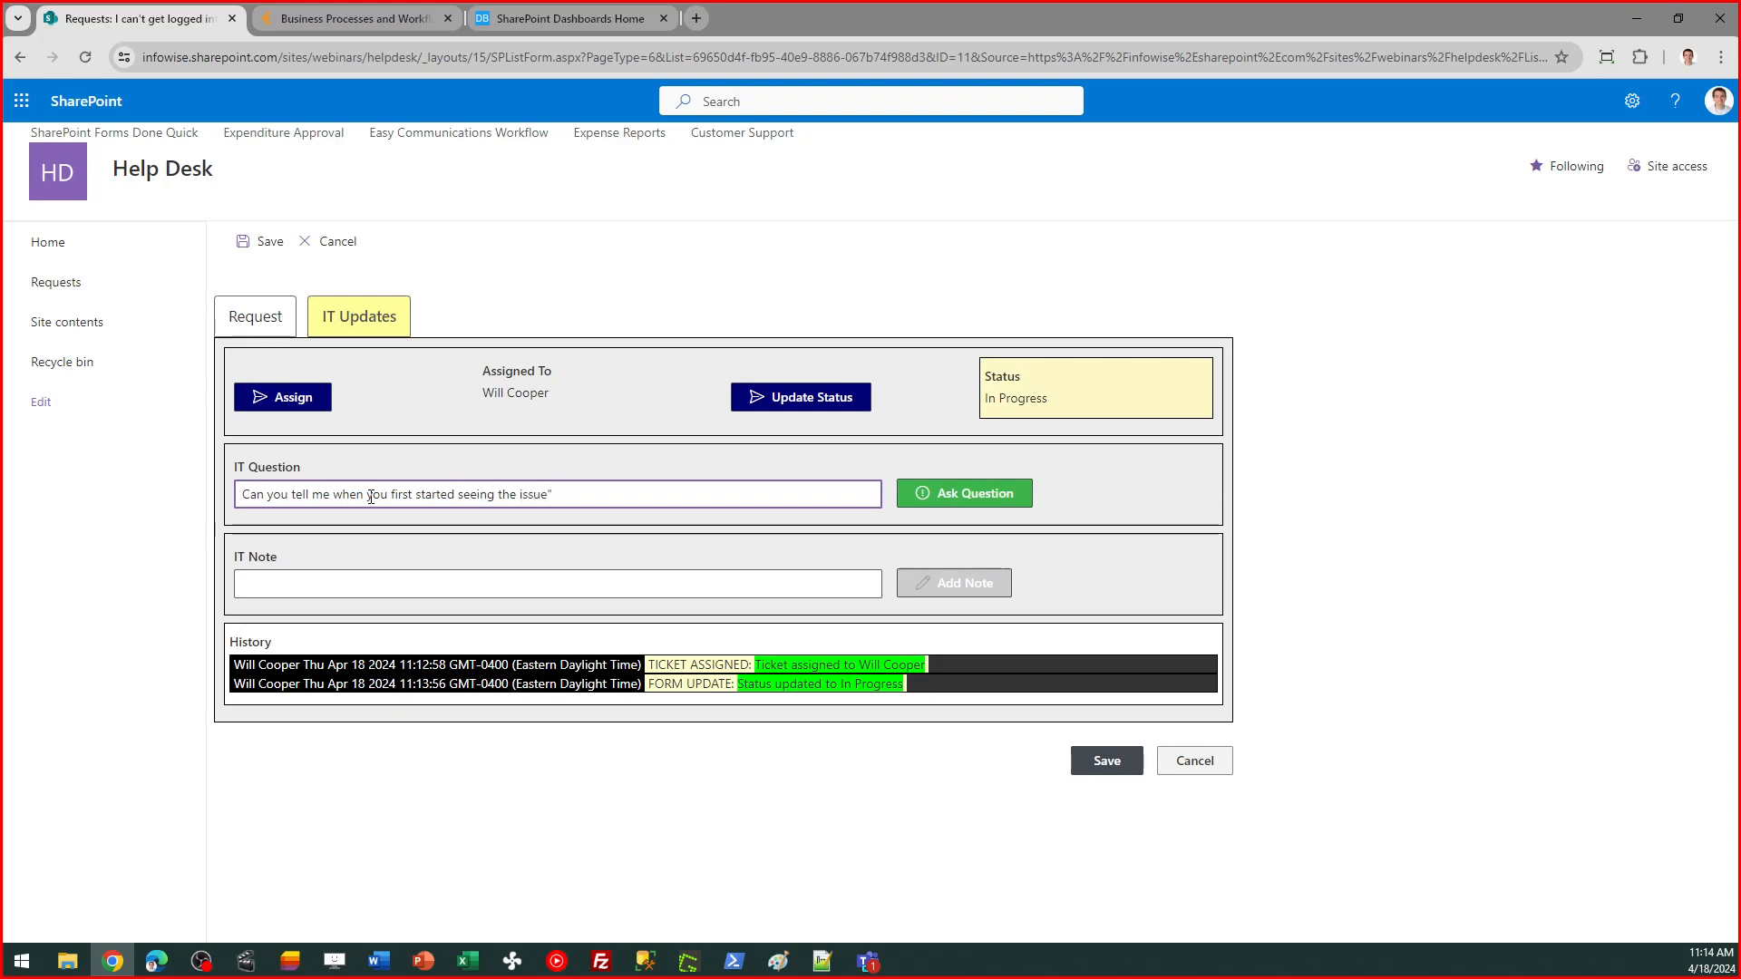
key(BackSpace)
text(?)
click(945, 492)
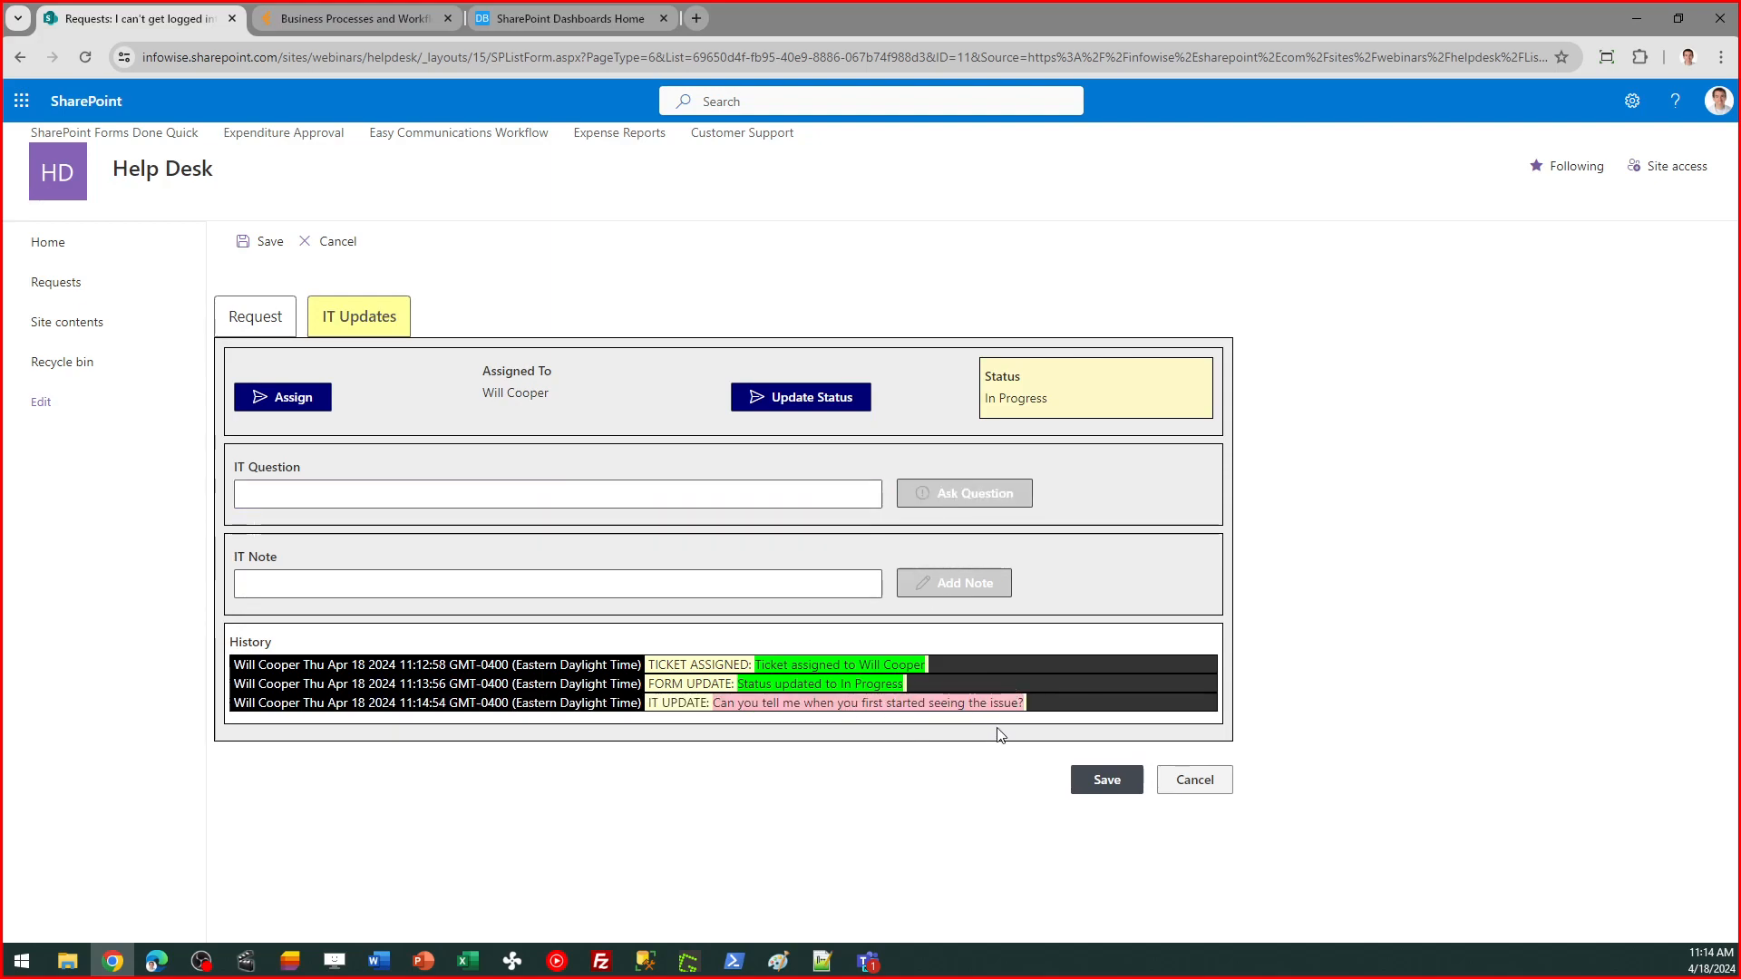
click(1101, 777)
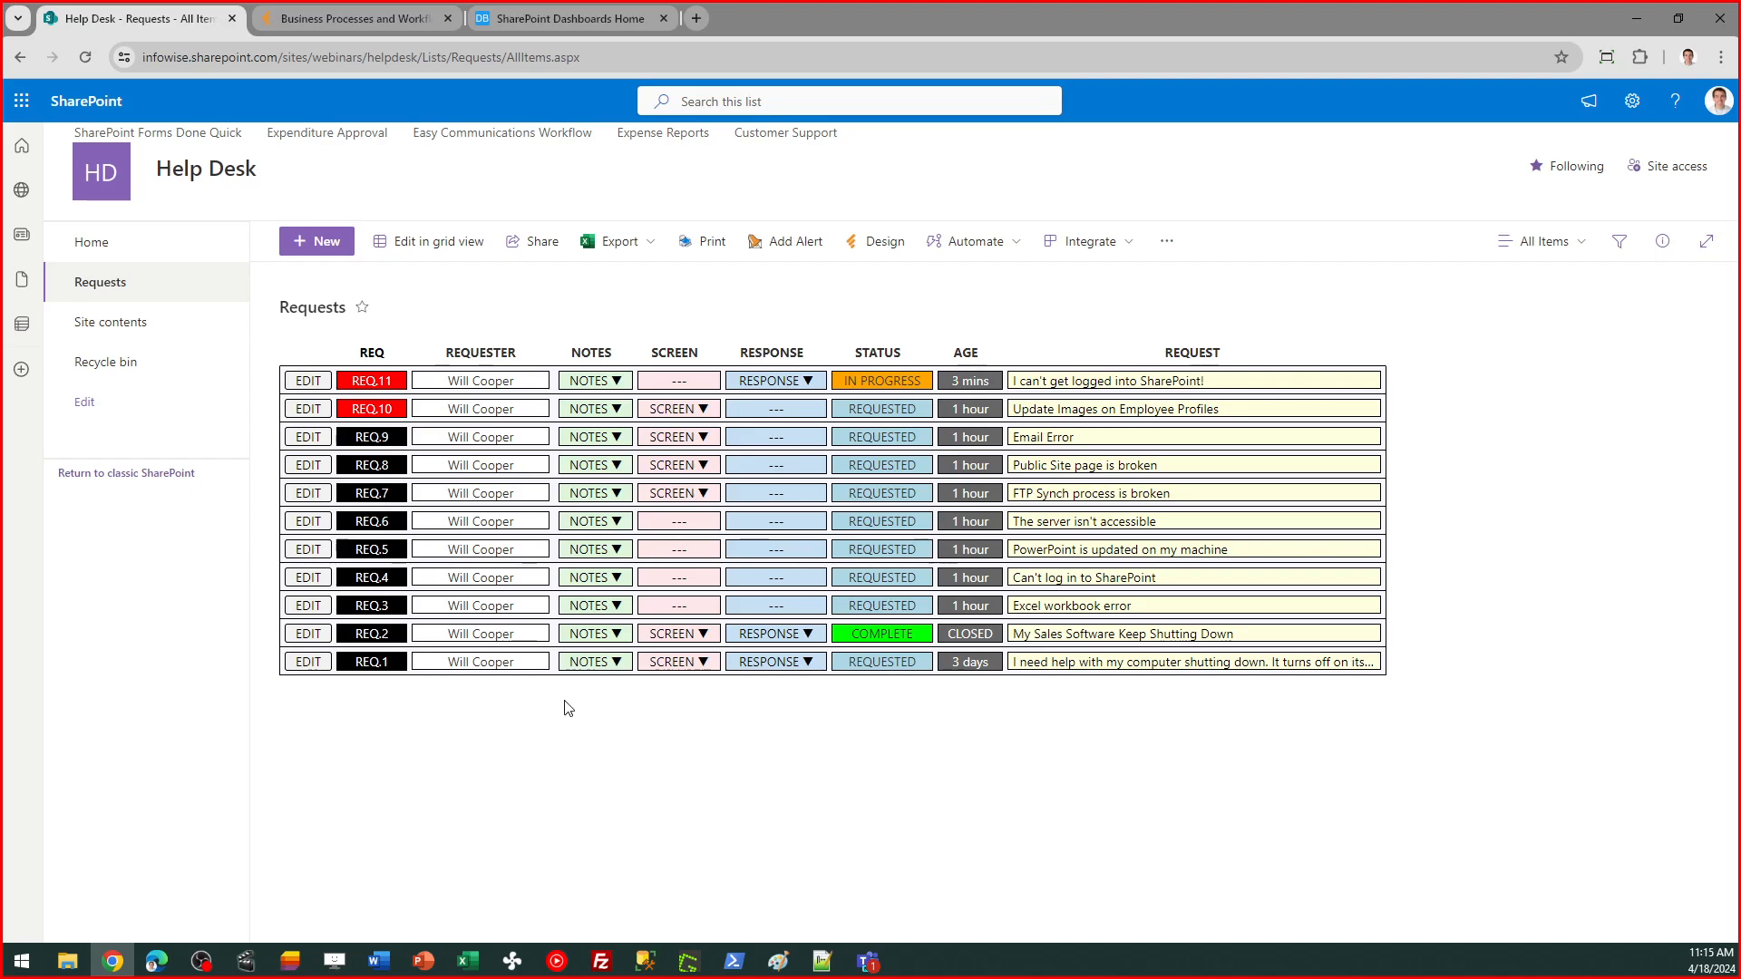
Step: Reopen the SharePoint login request and add the IT note "Checked in M365 Admin - user profile info is up to date."
click(307, 381)
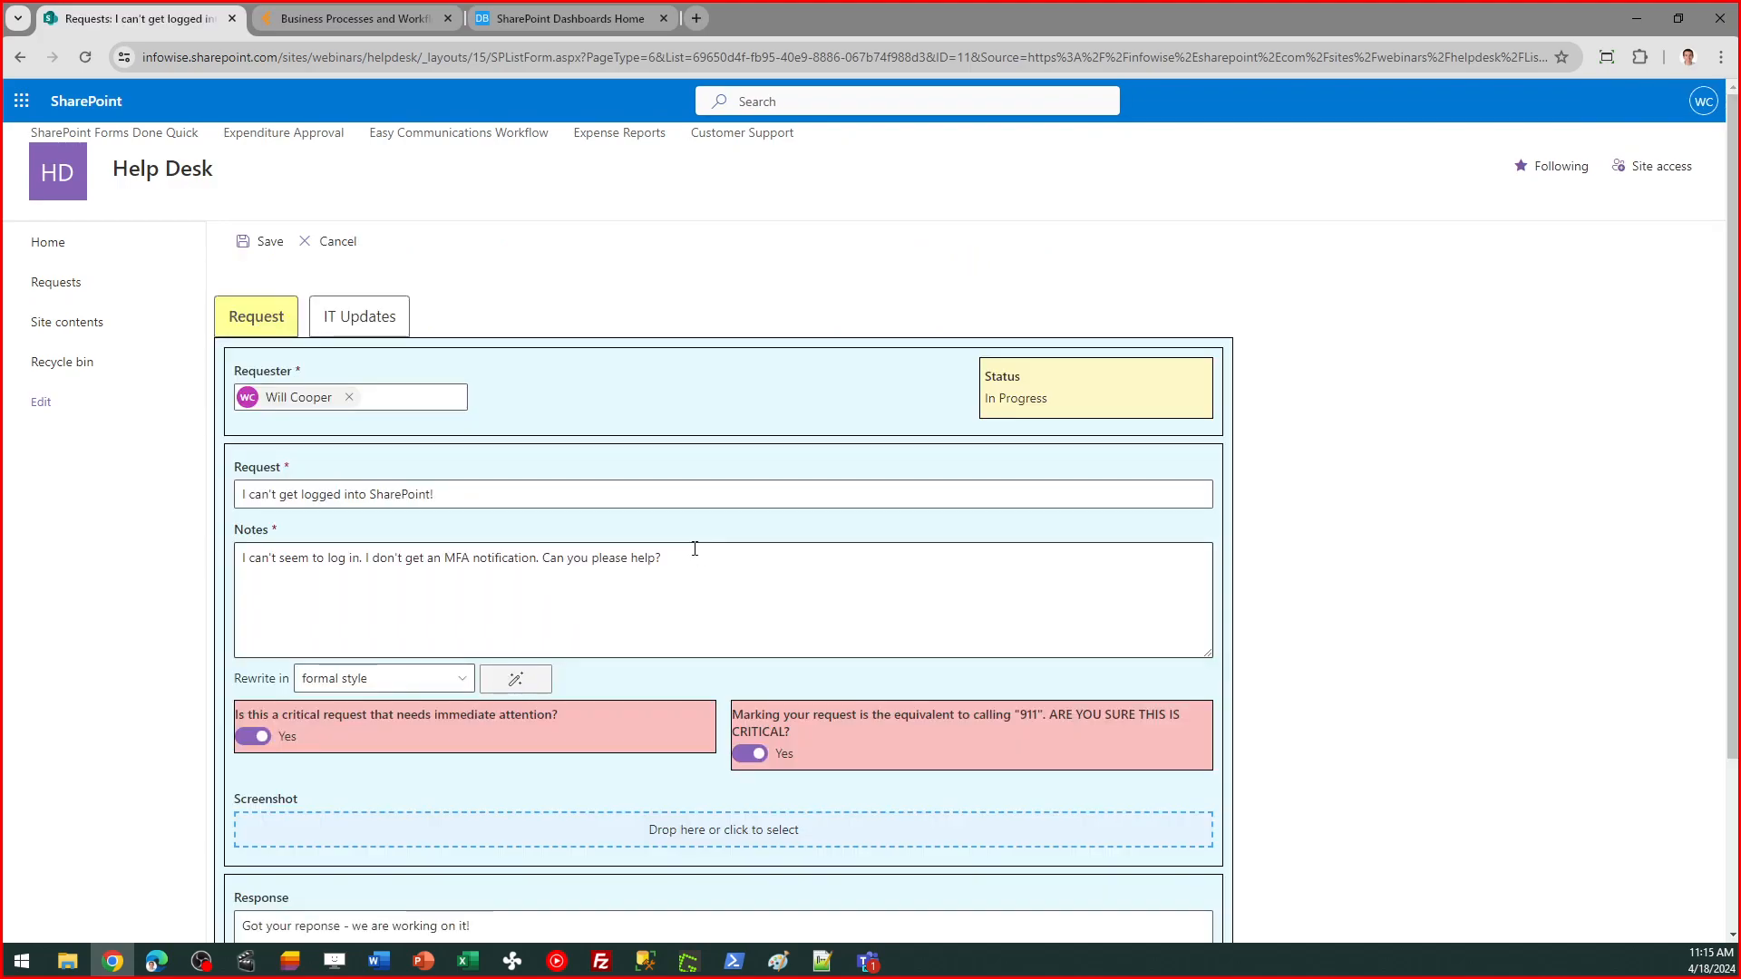
click(356, 325)
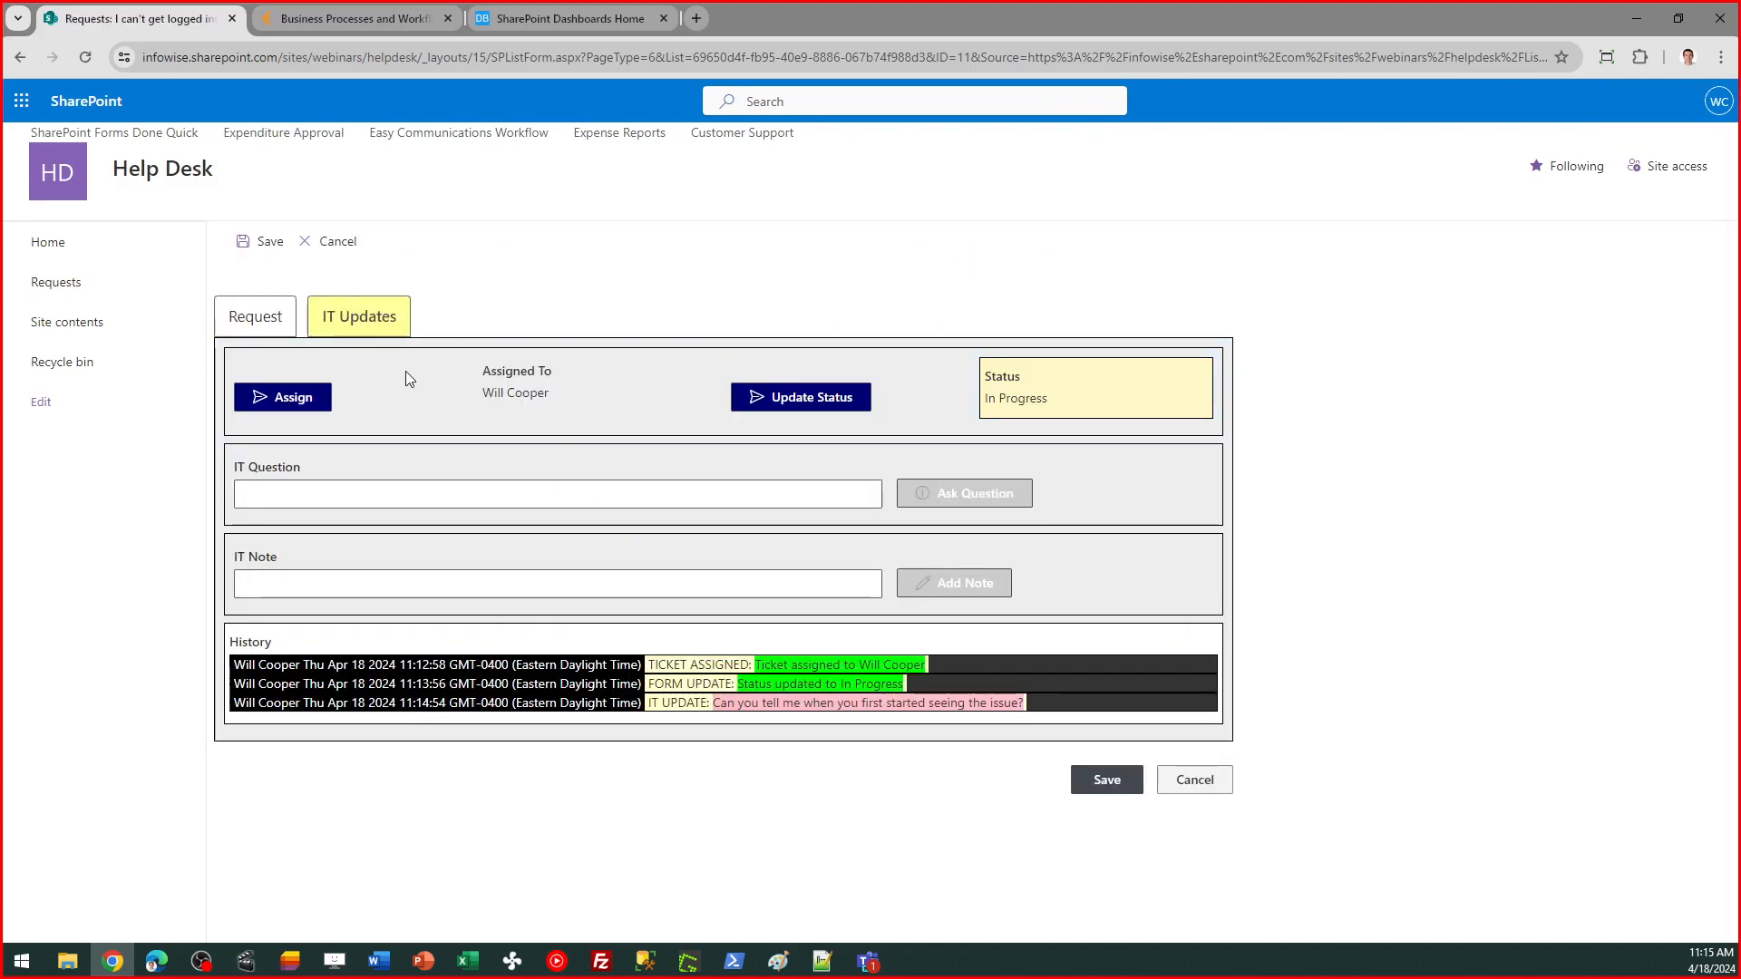
click(343, 581)
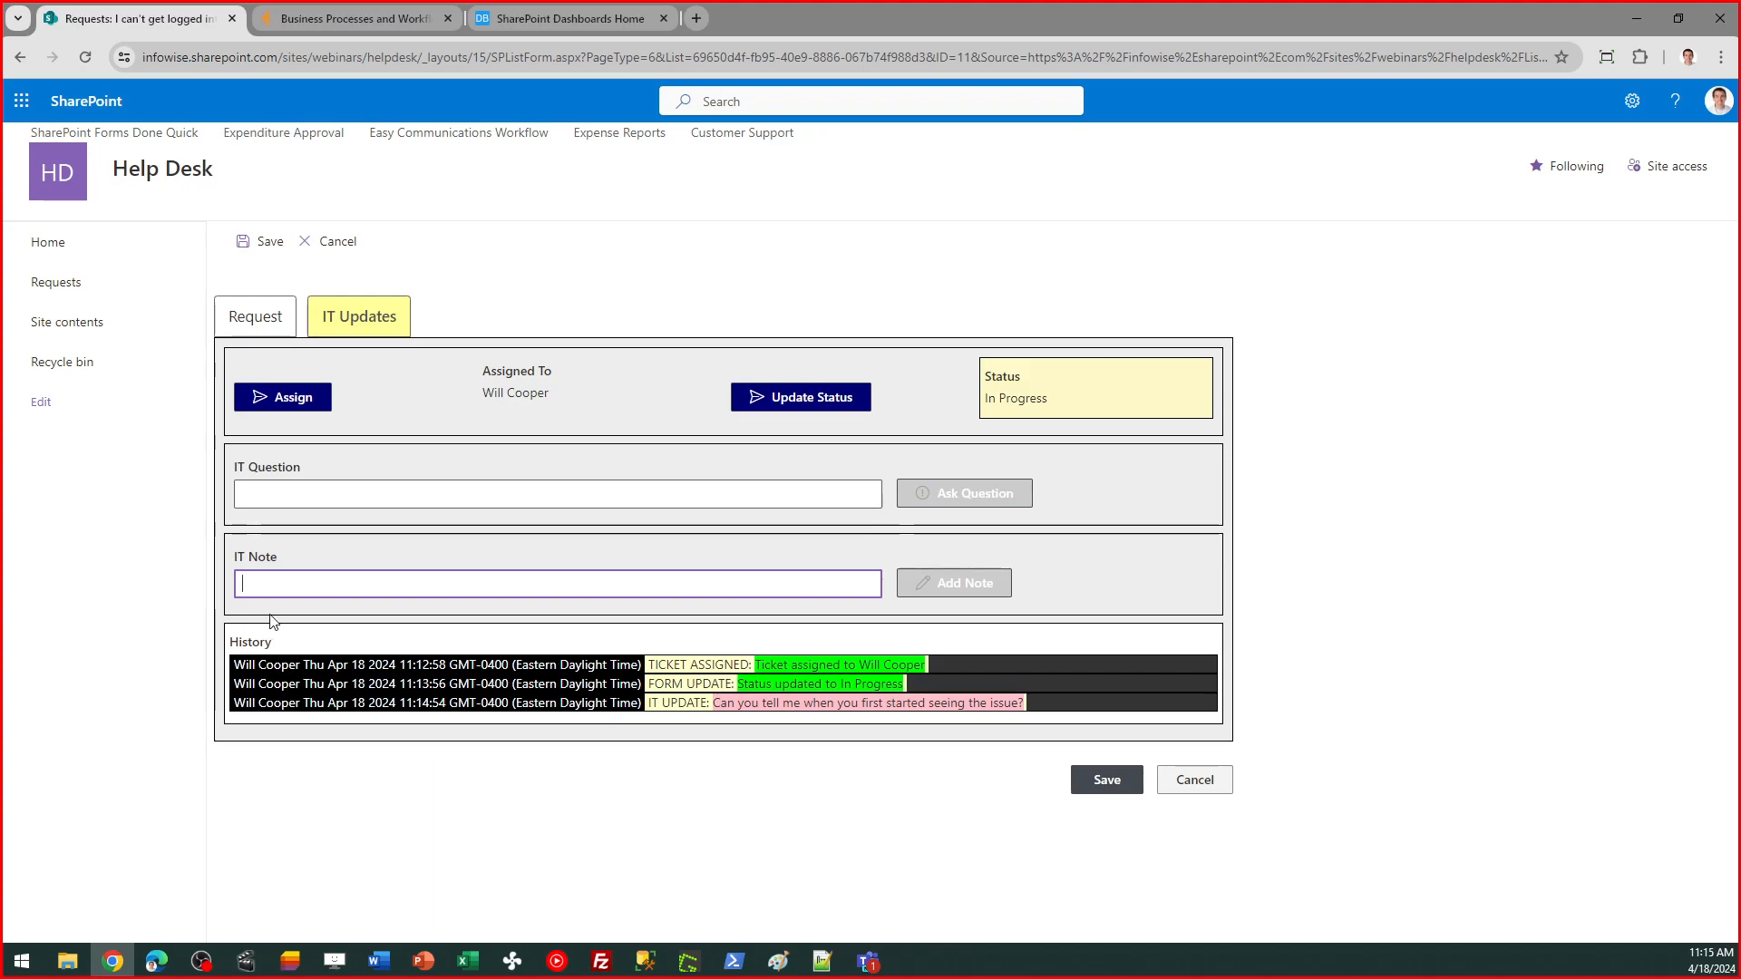
text(Checked)
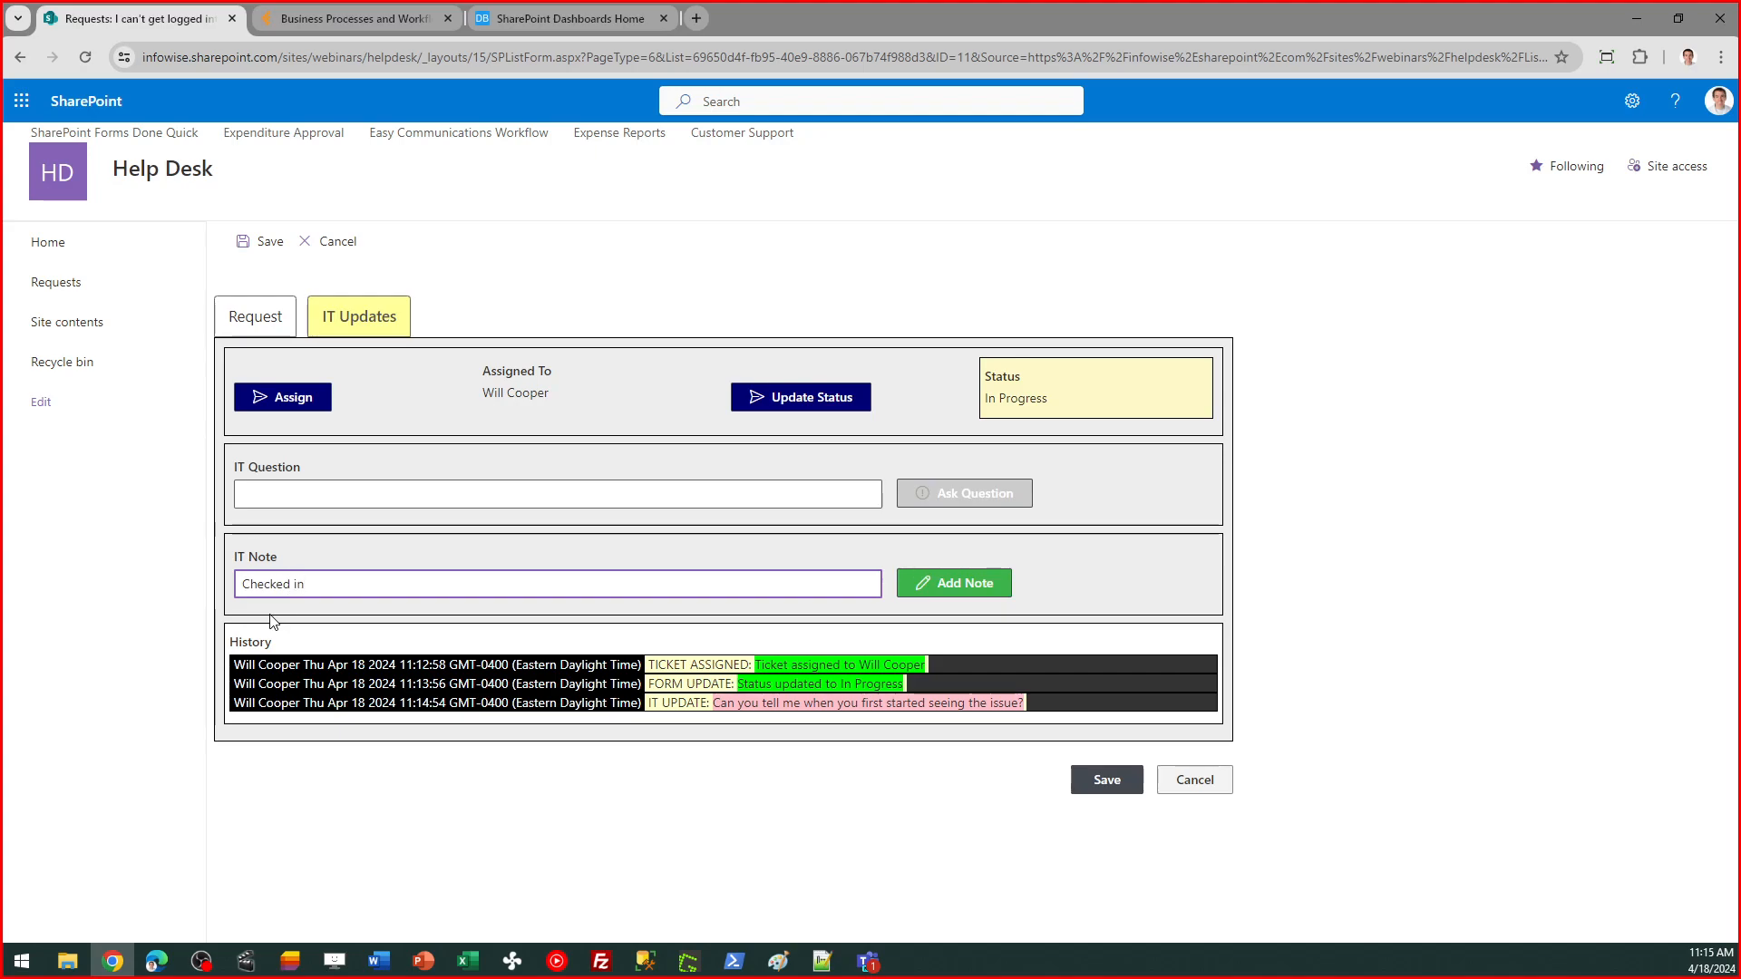
text(in M365 Admin - user prof)
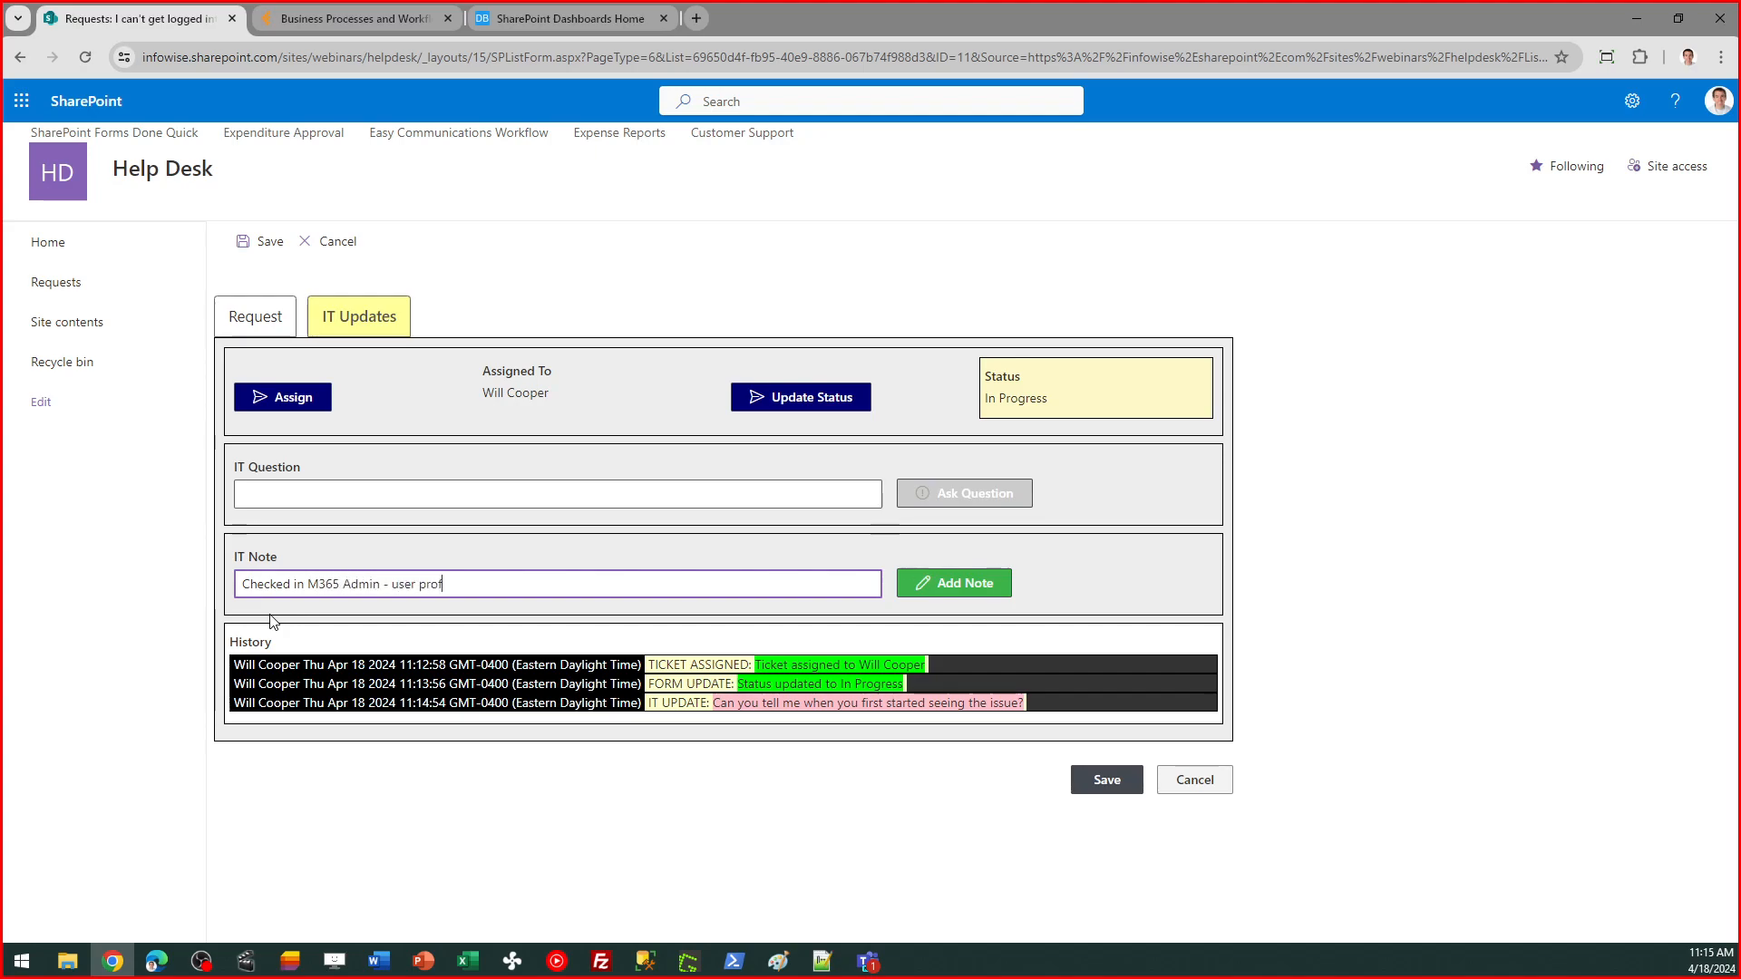
text(ile info is up)
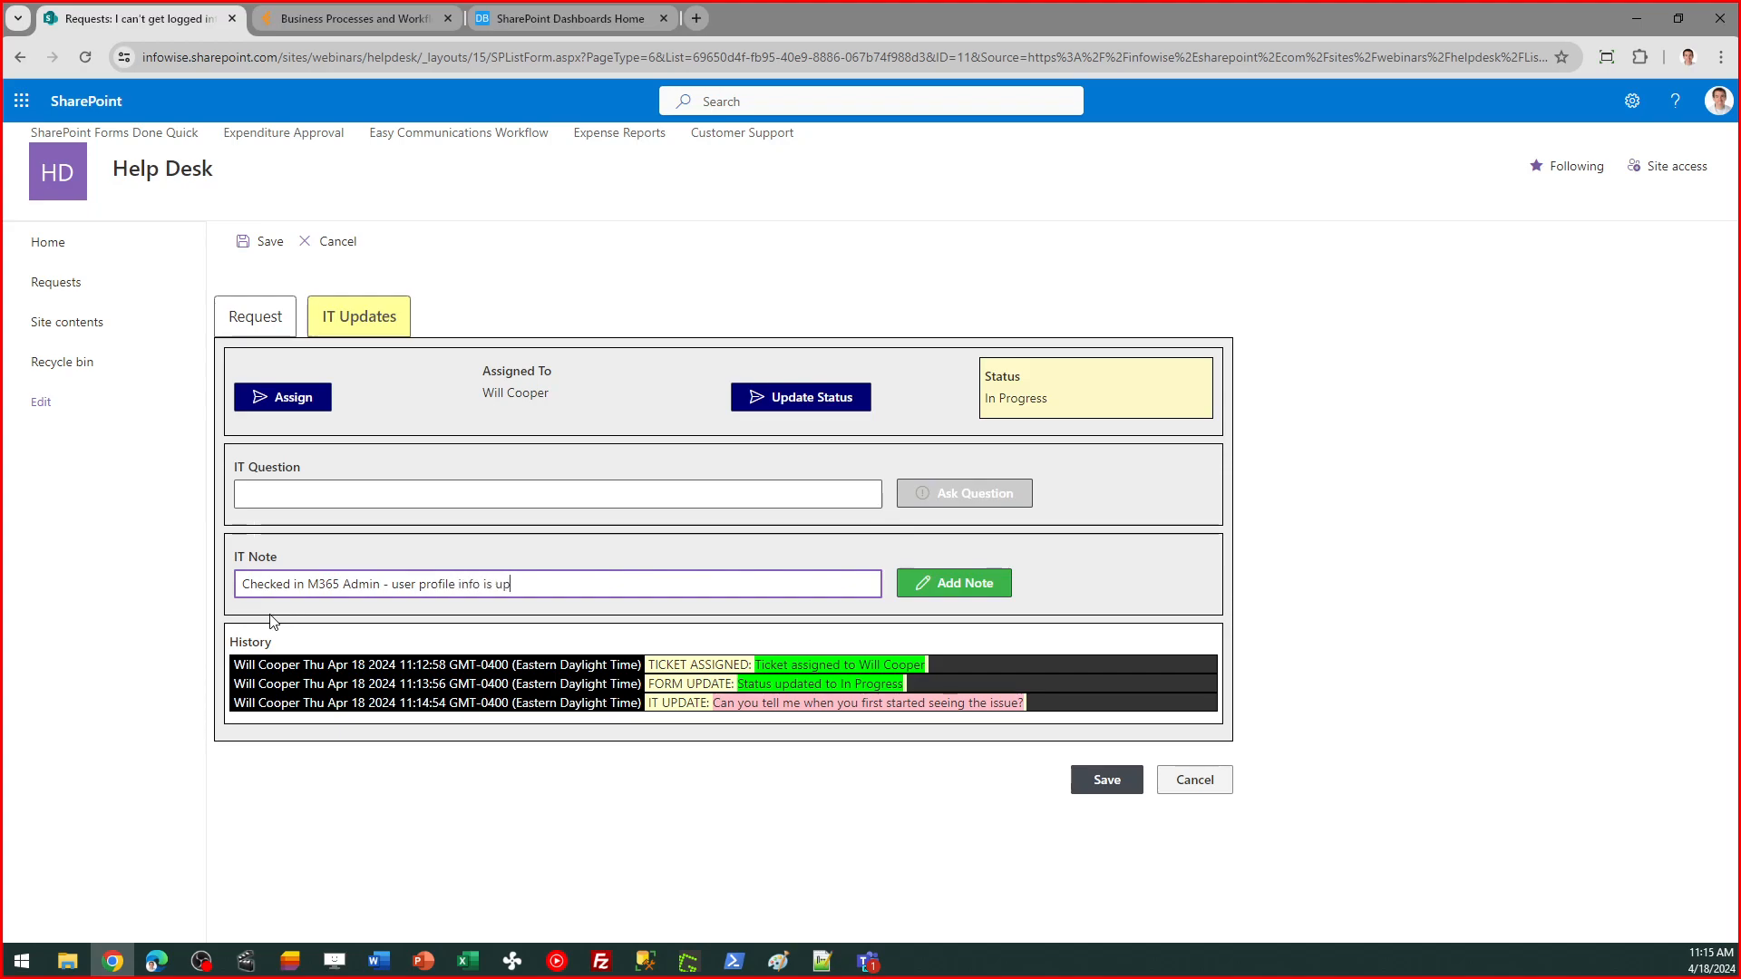
text( to date.)
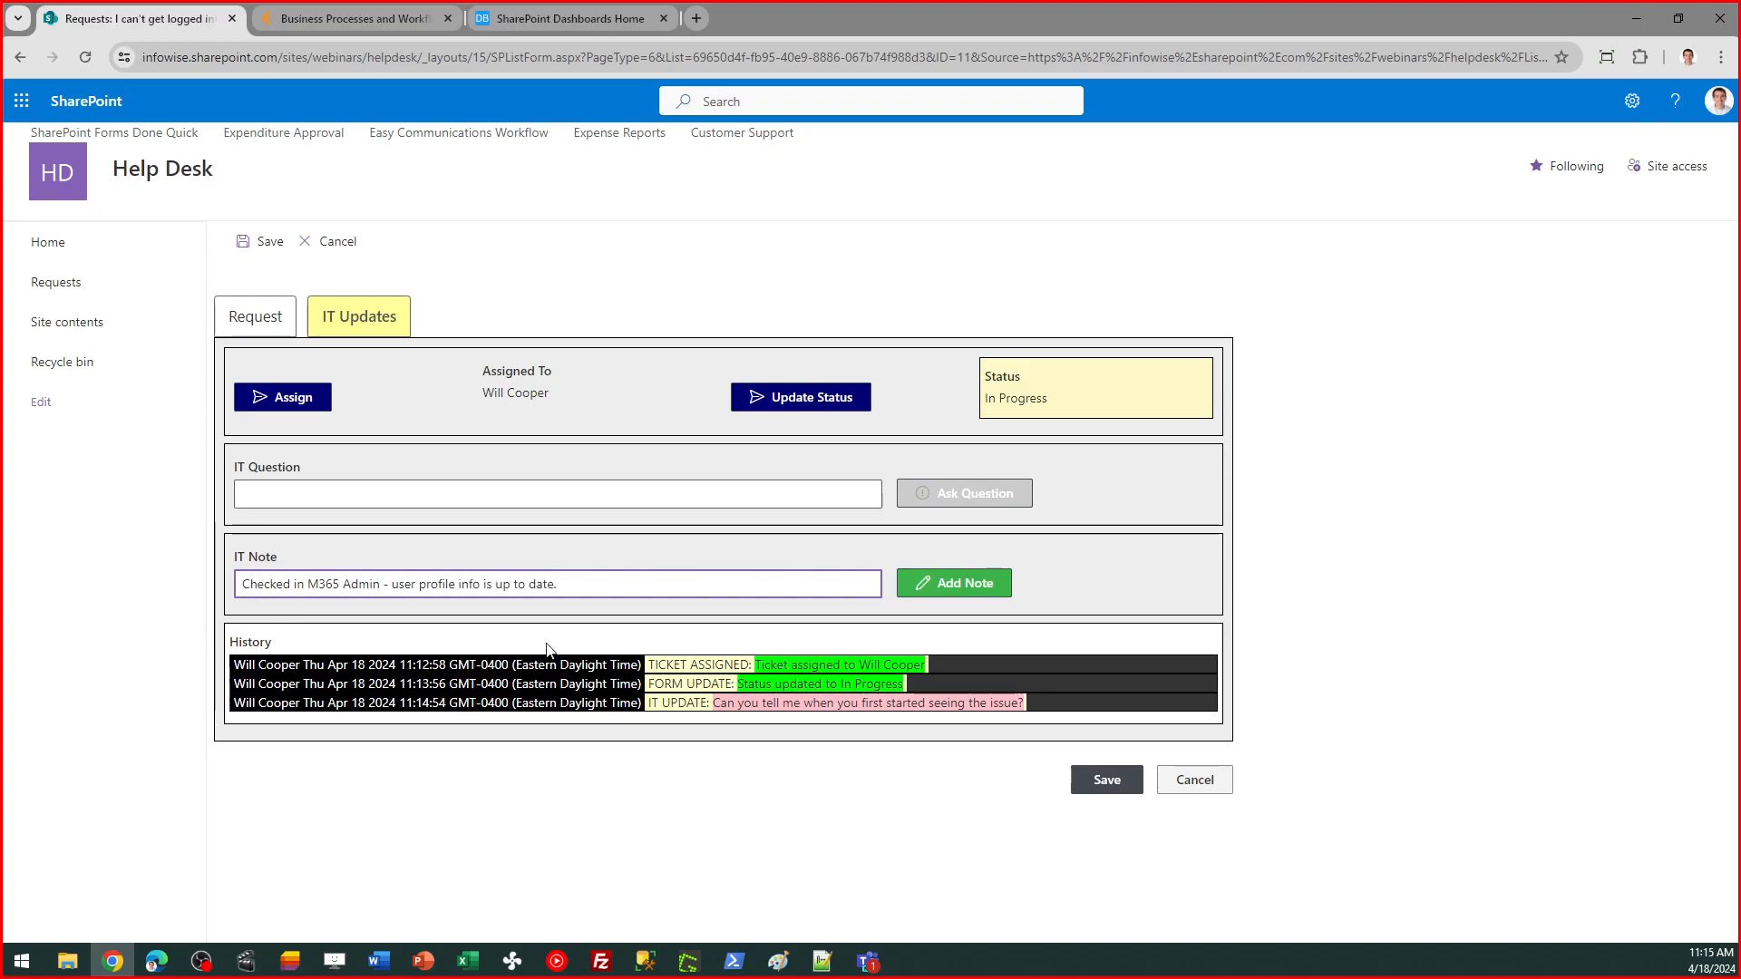
click(954, 586)
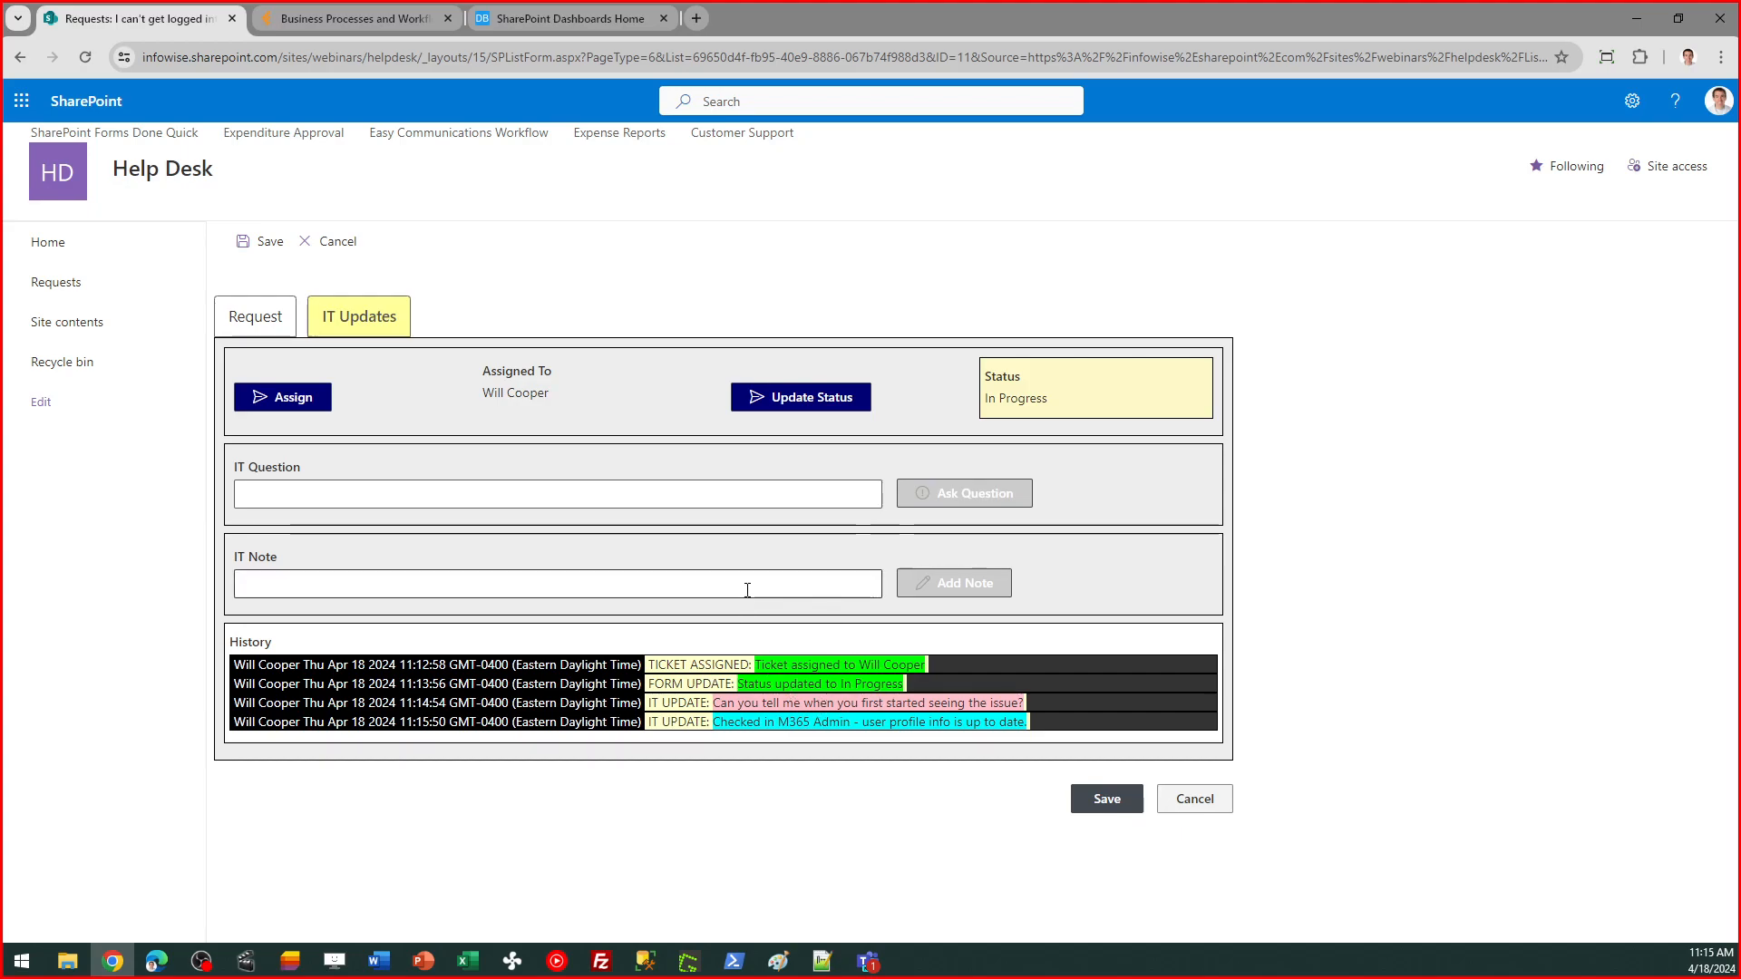
Step: Update the login request's status to Hold and save the request
click(819, 400)
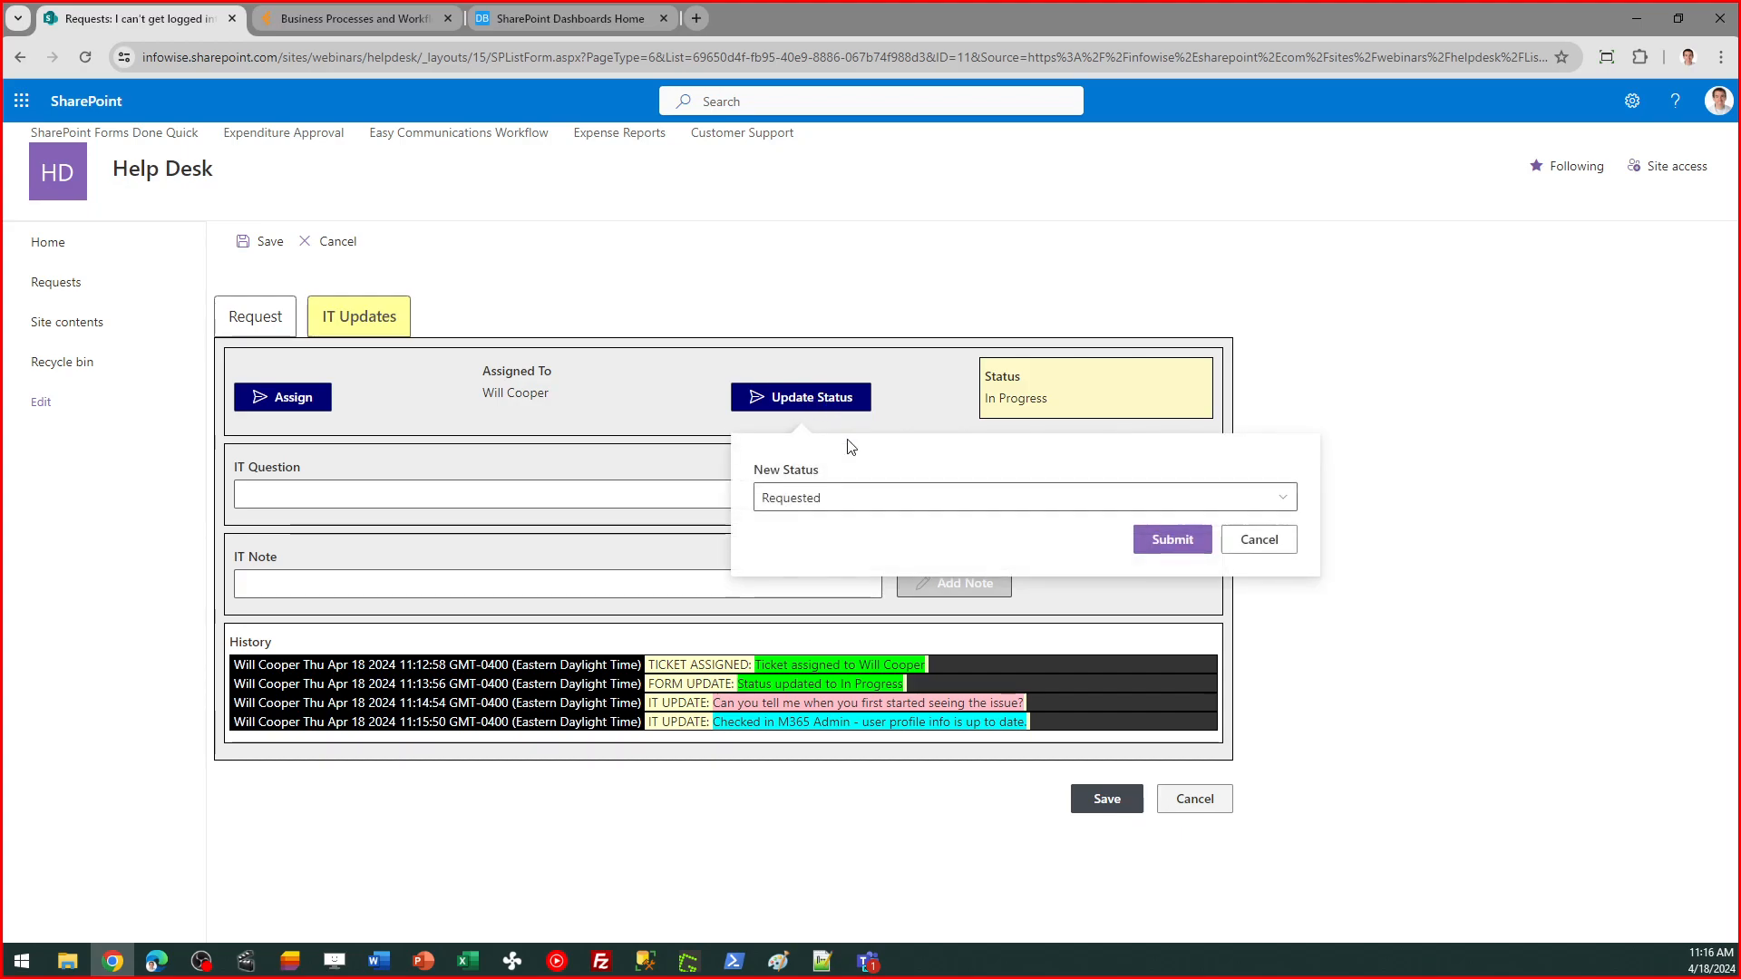
click(886, 498)
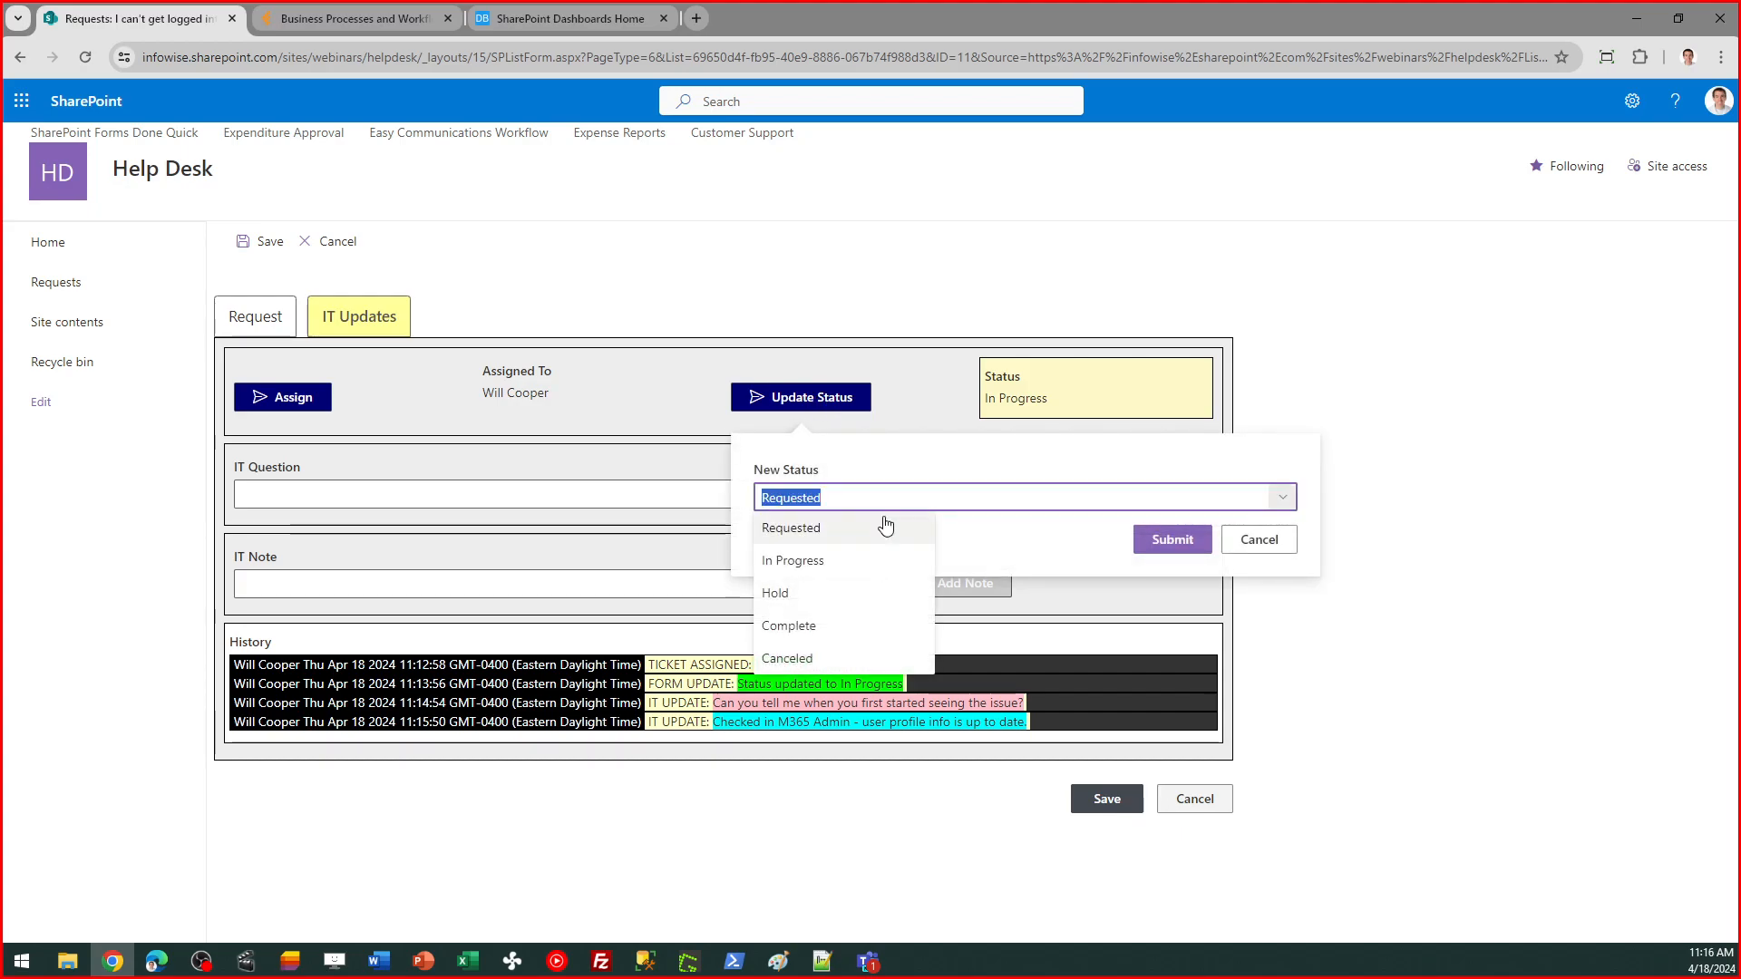
click(859, 595)
click(1155, 538)
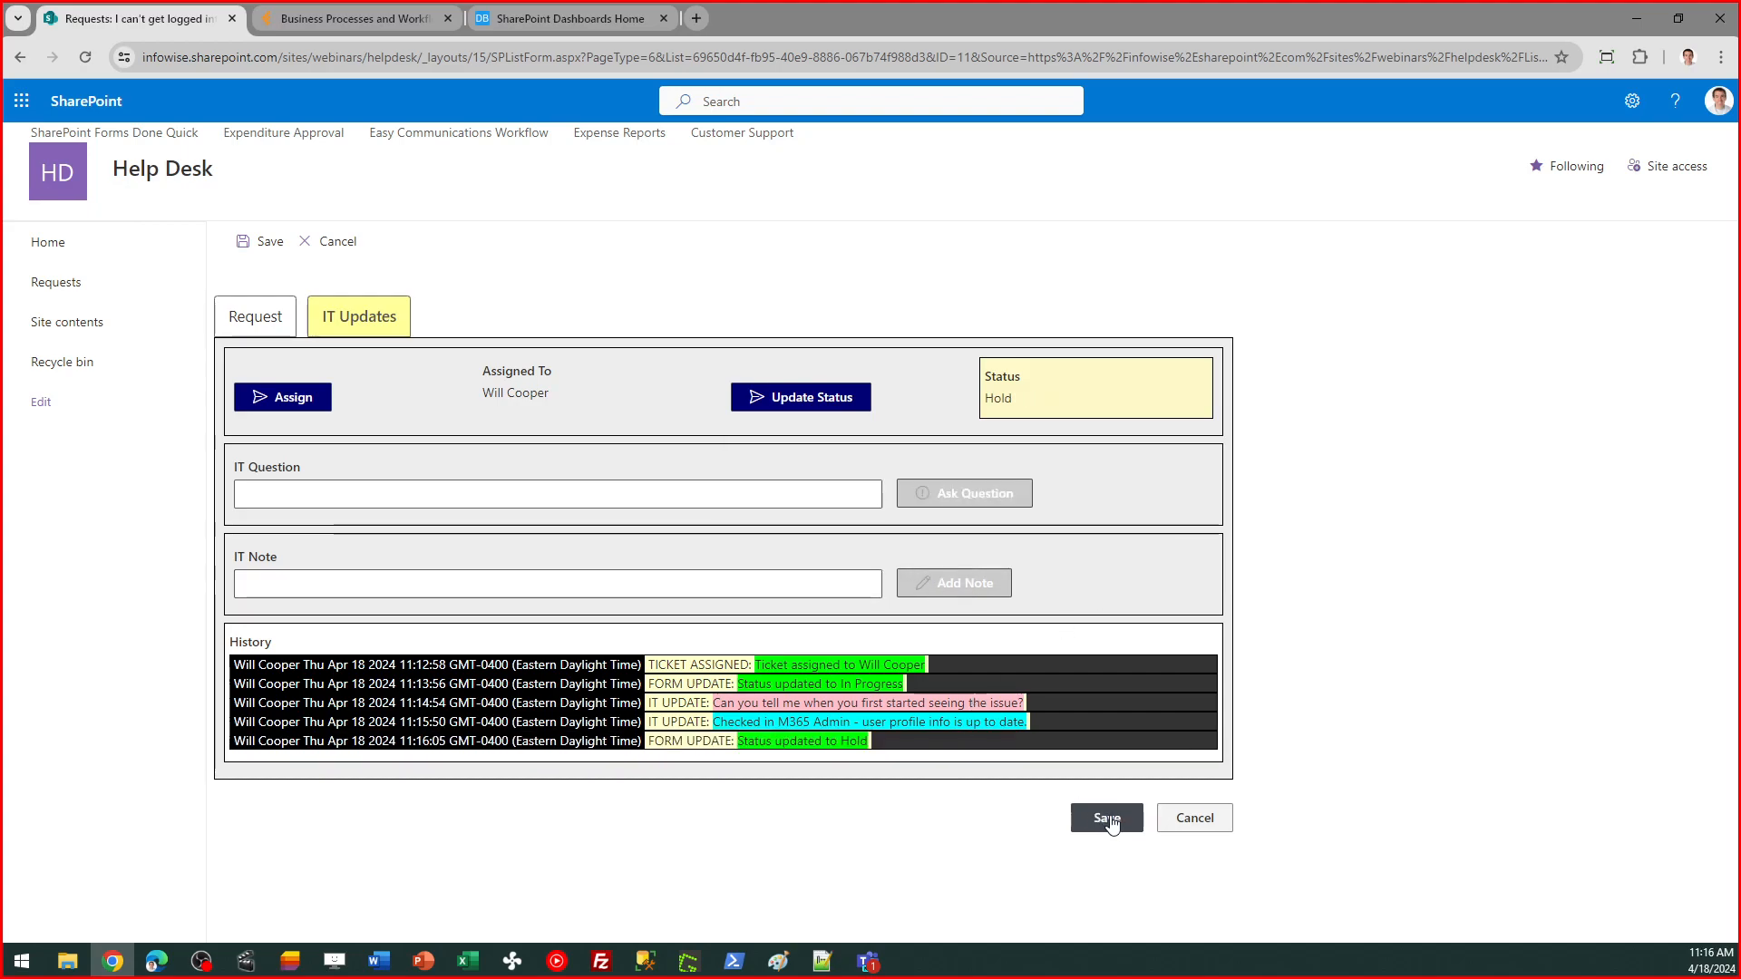
click(1110, 819)
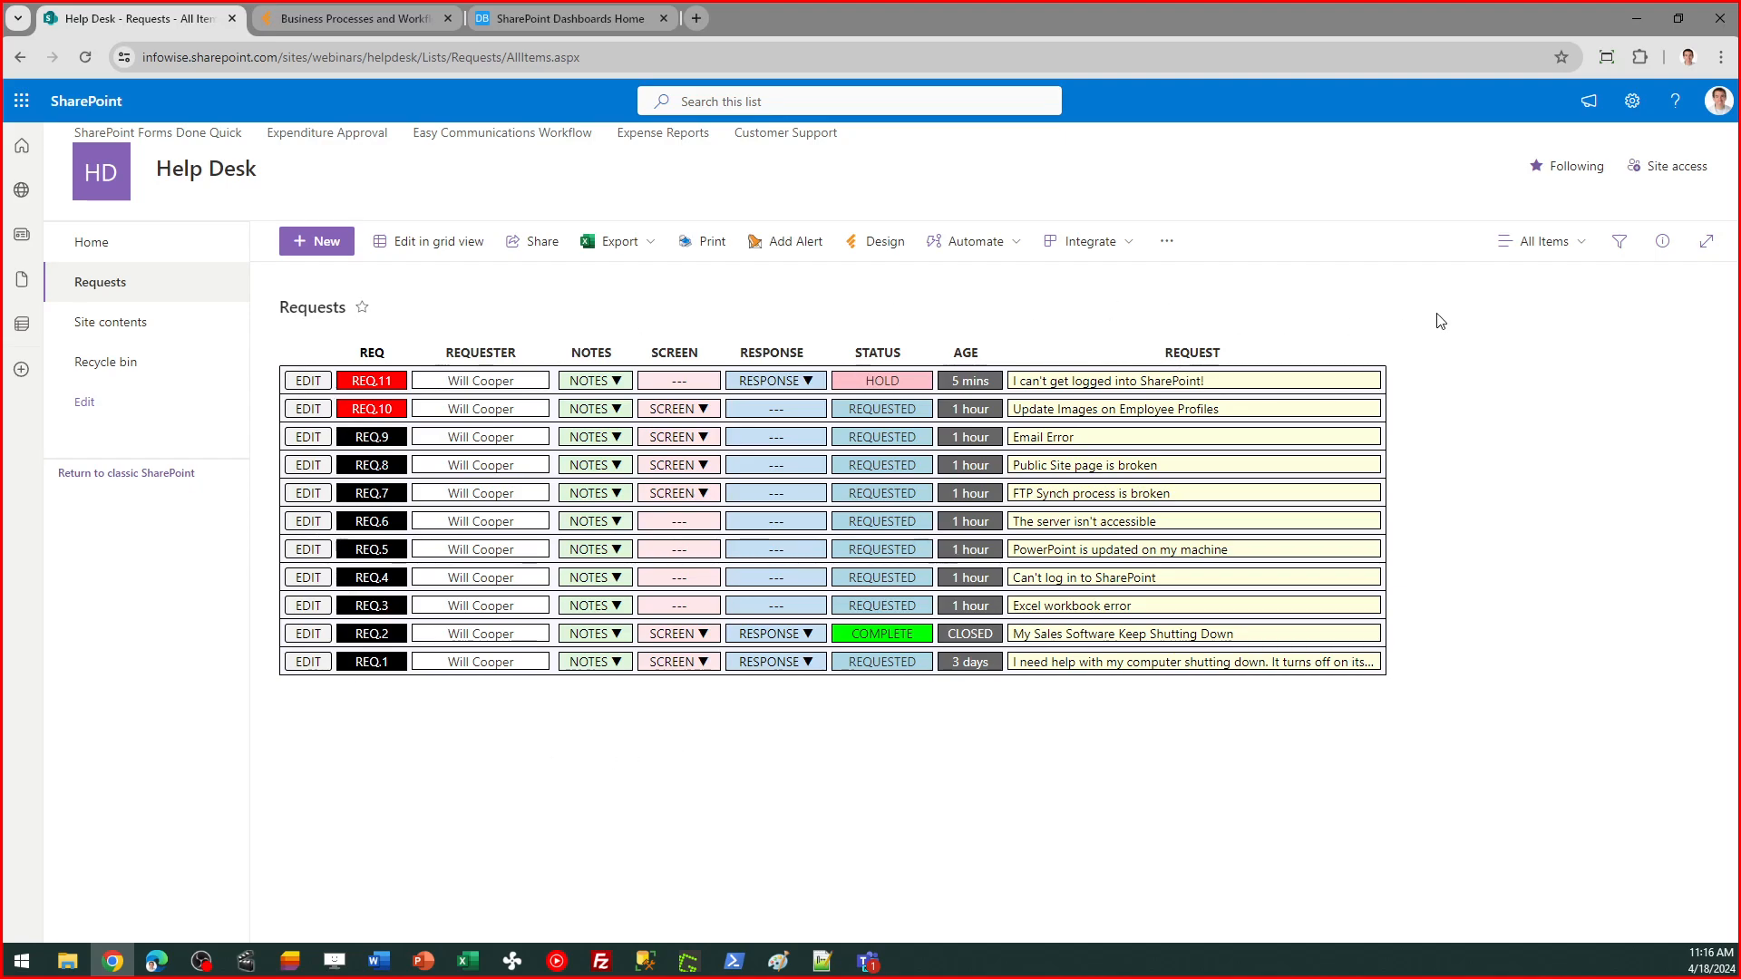
Step: Review the requests in the Complete view, and from the Help Desk home page in the My Requests and Assigned to Me views
click(1541, 241)
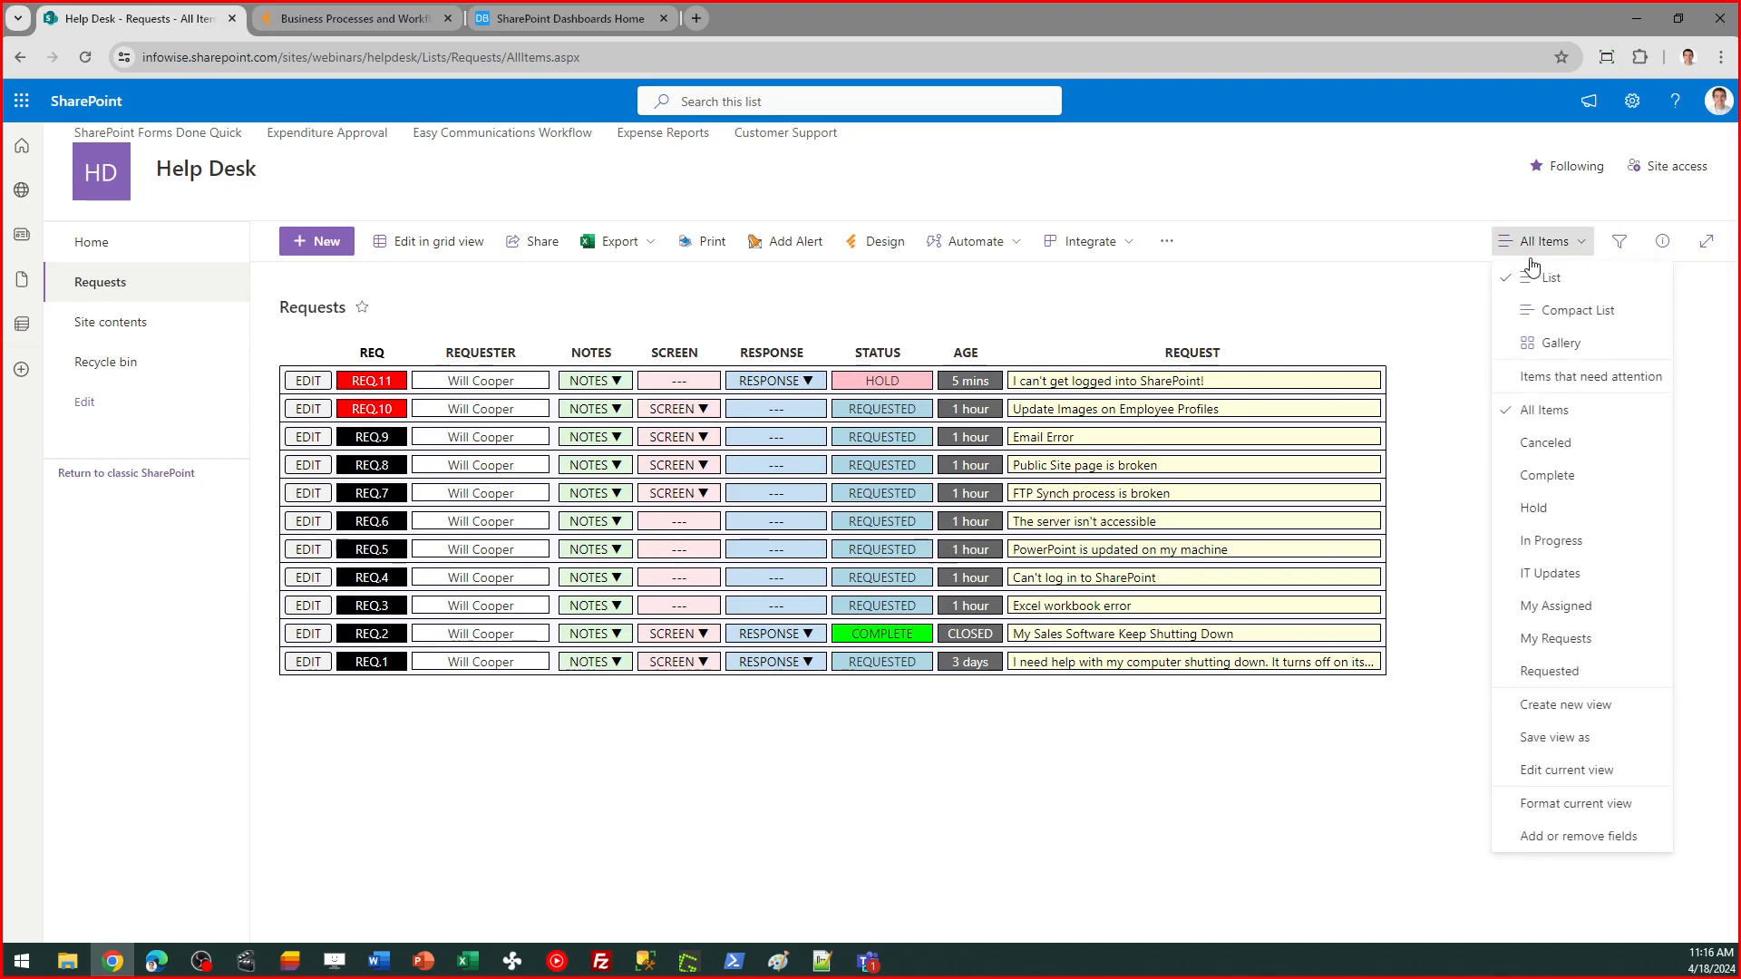
click(1544, 478)
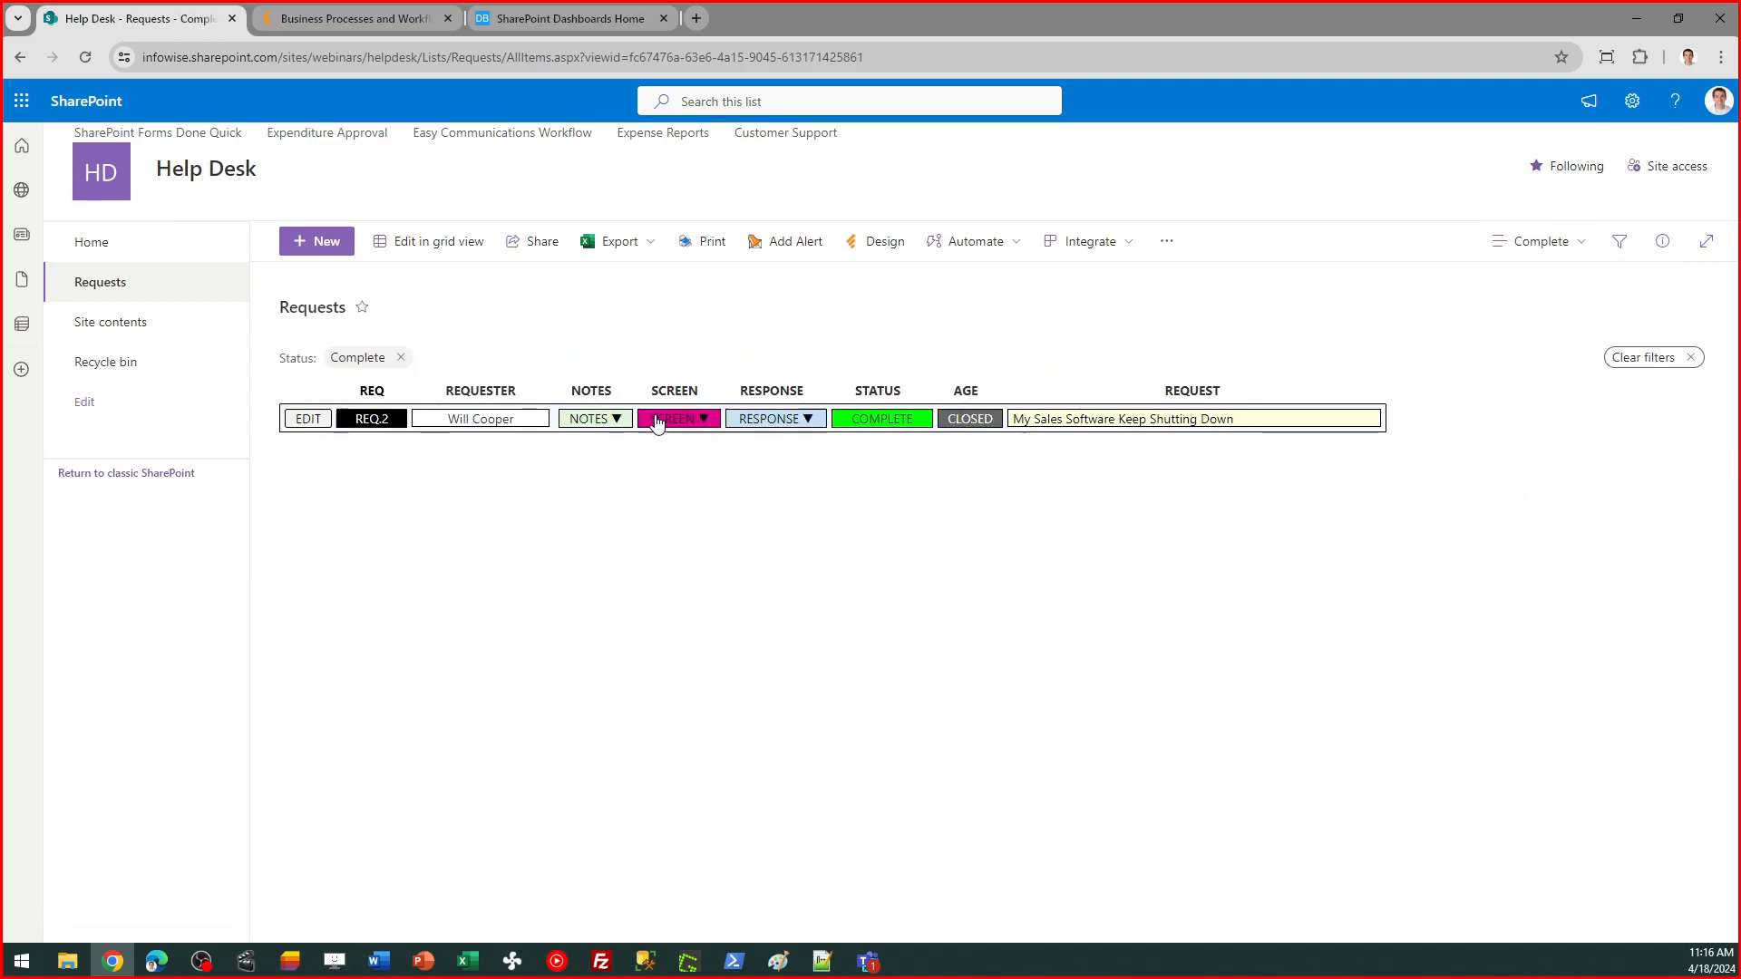
click(83, 243)
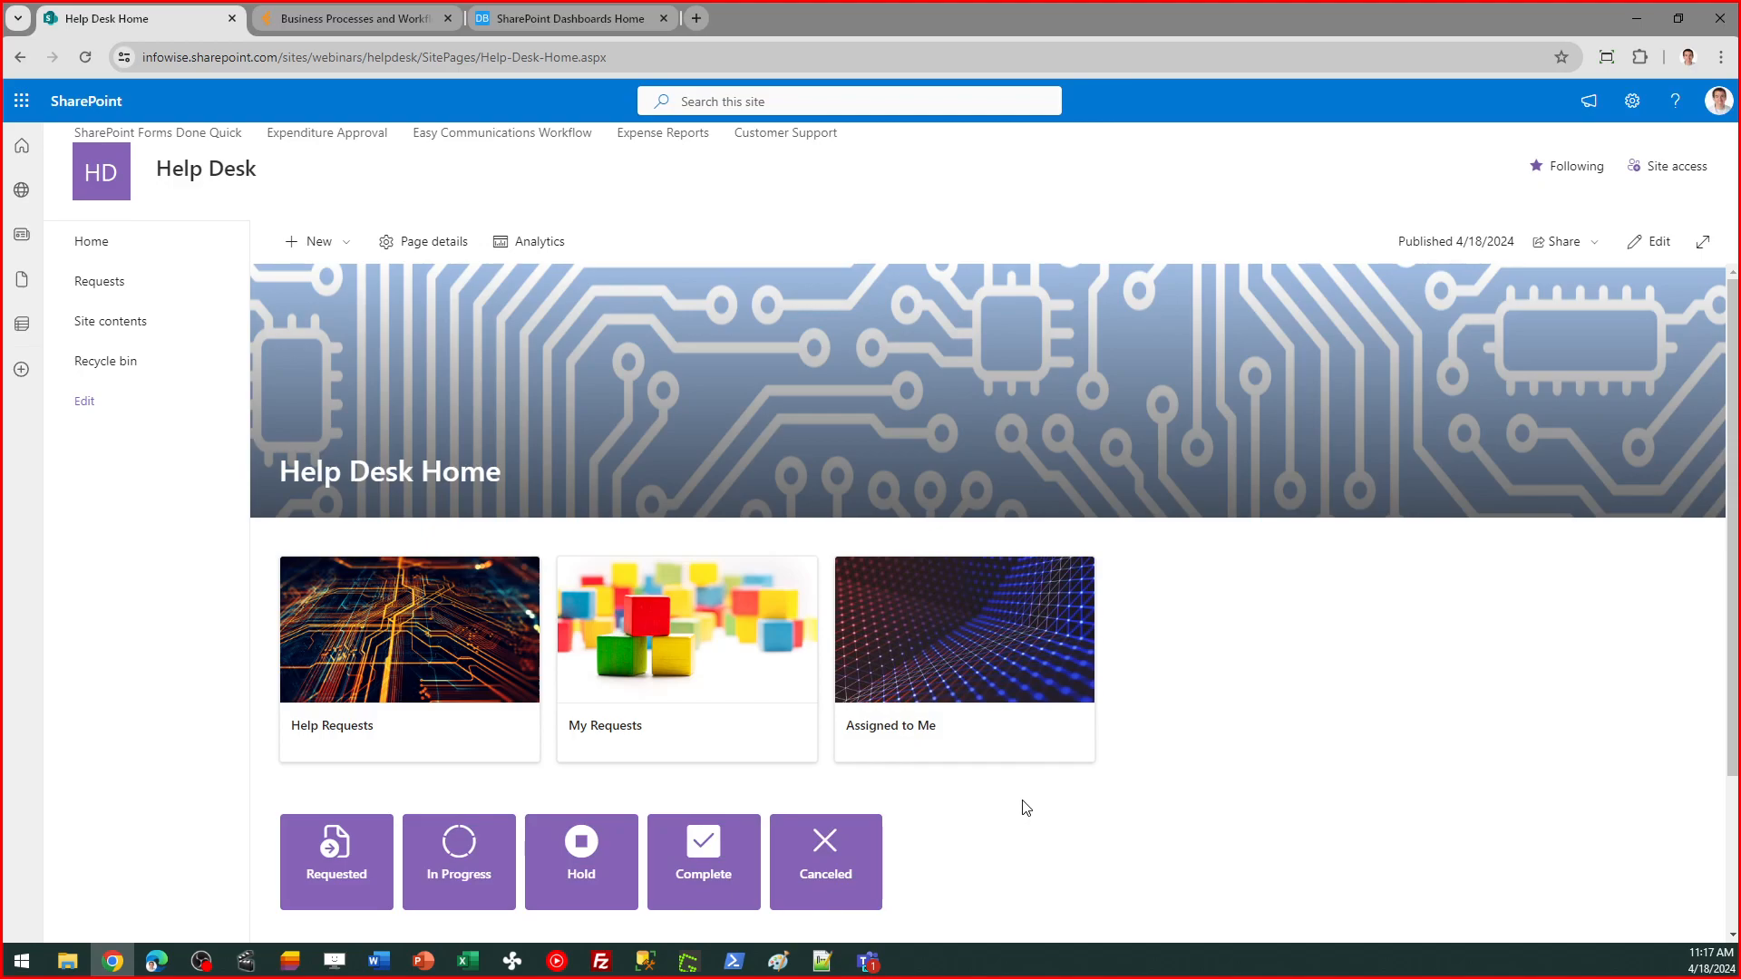
click(736, 651)
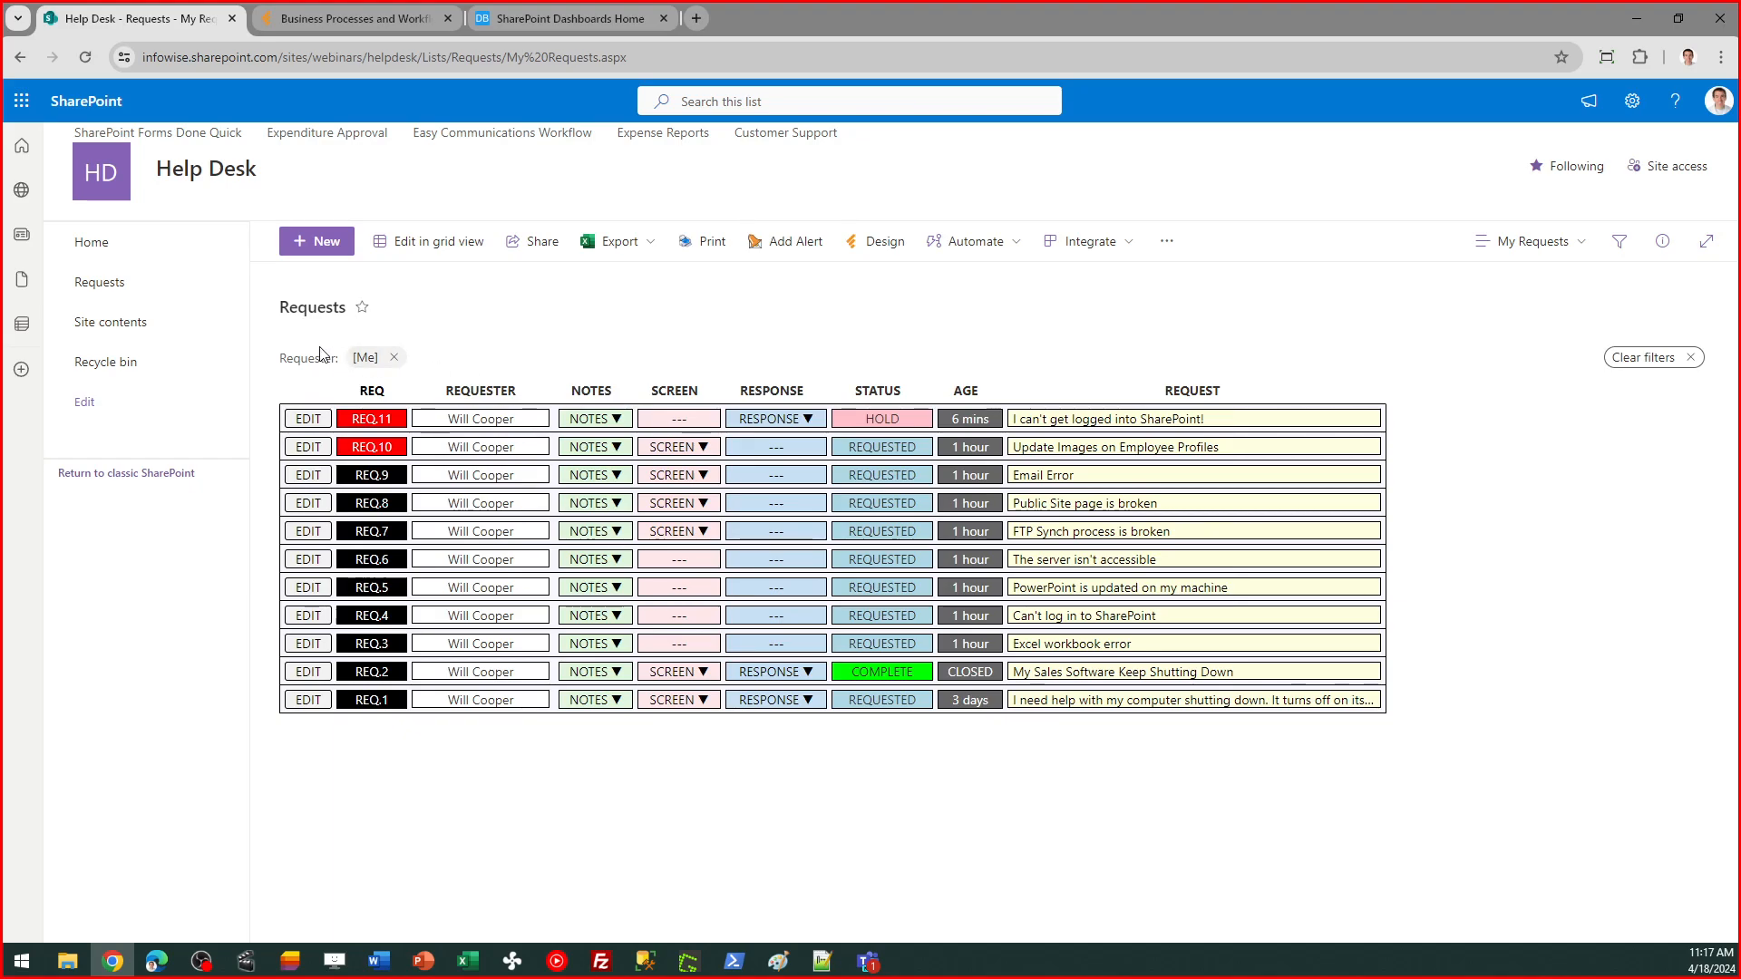
click(111, 251)
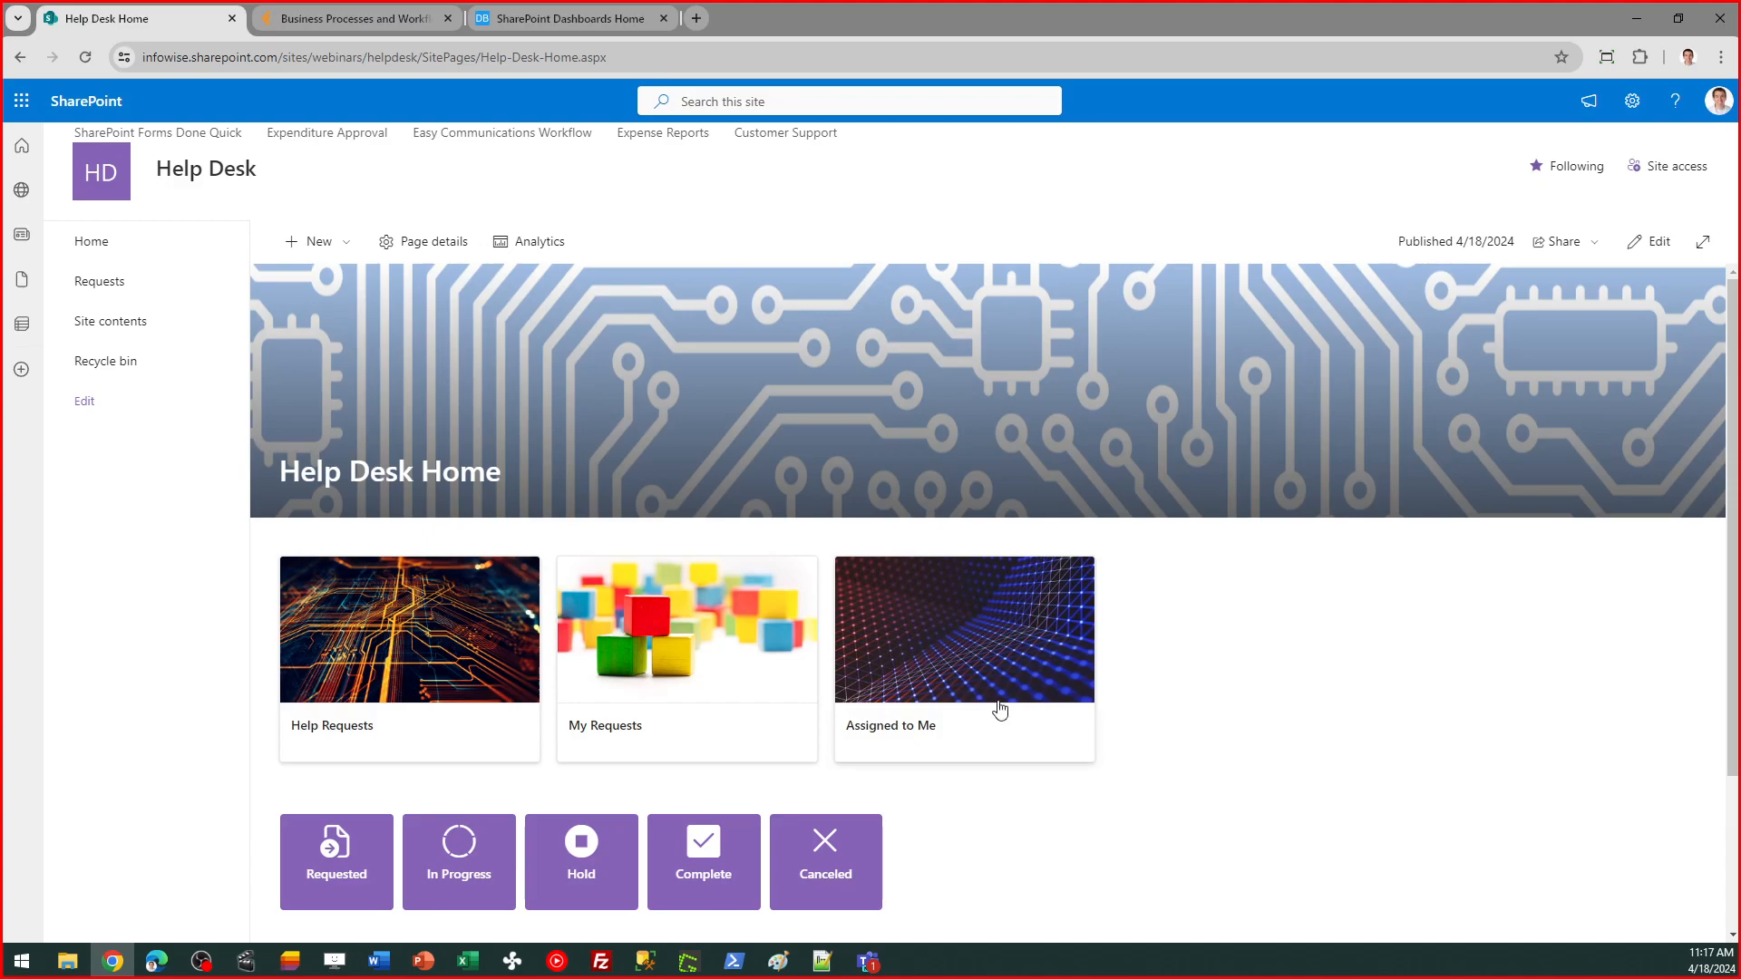
click(978, 647)
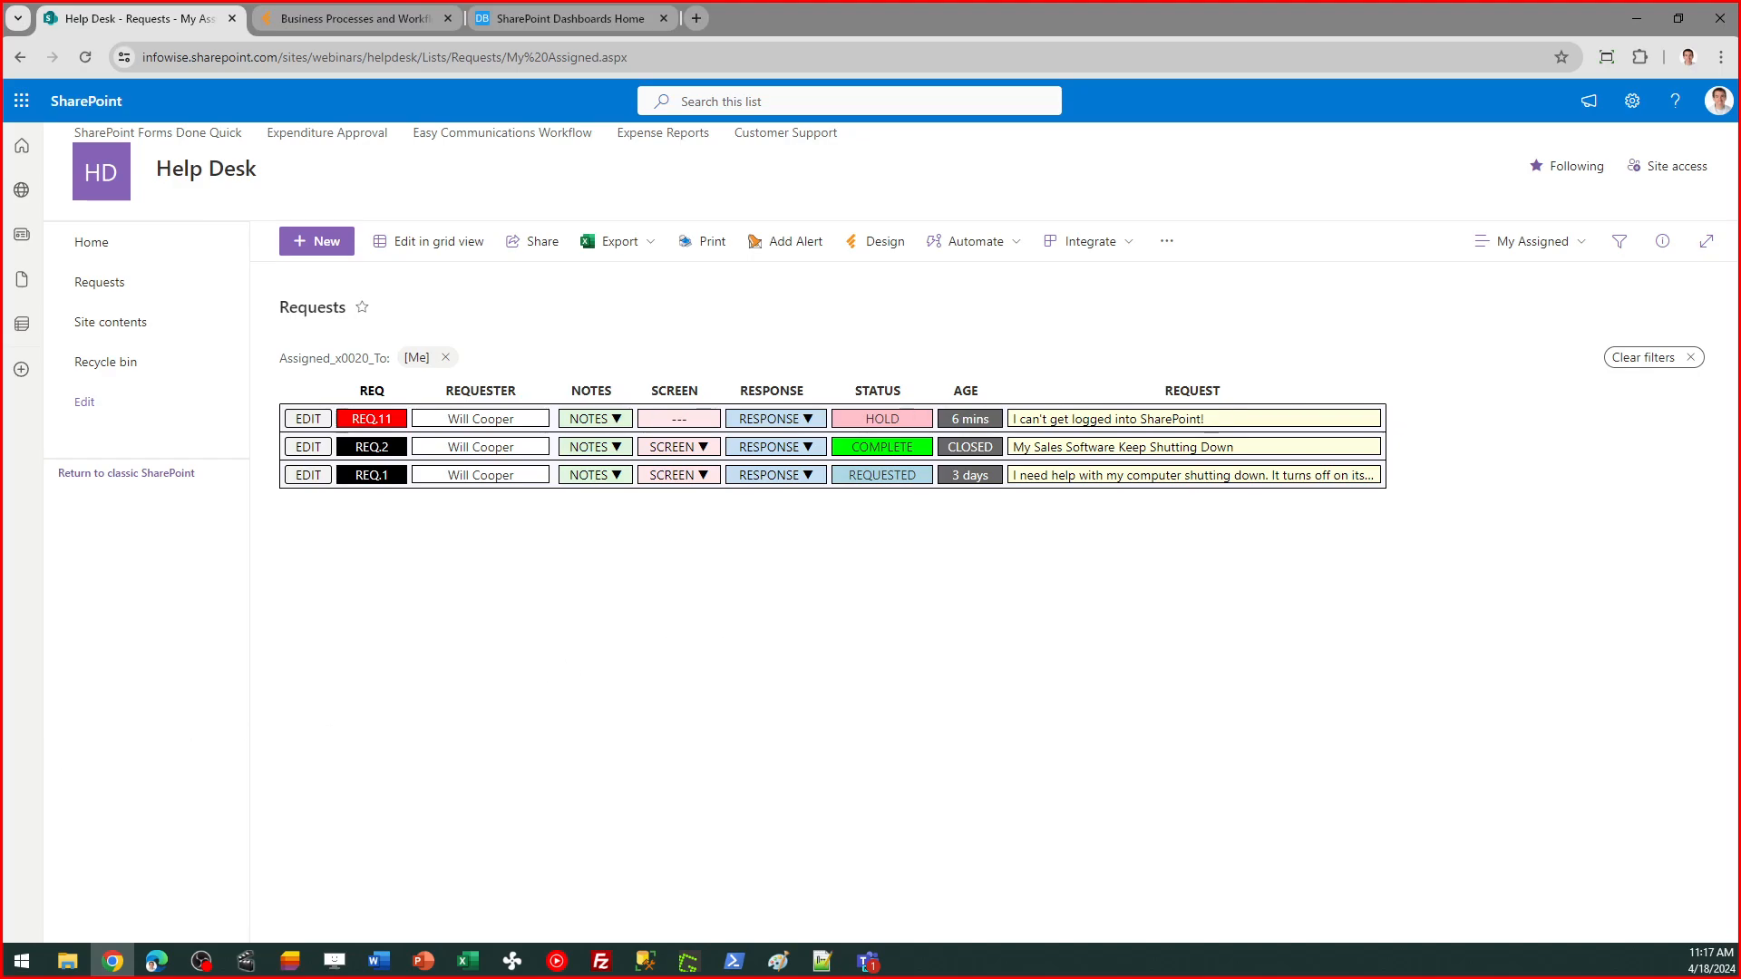
Step: Switch to Paint to show the example notification in email-example.png, and minimize it after reading
key(alt+Tab)
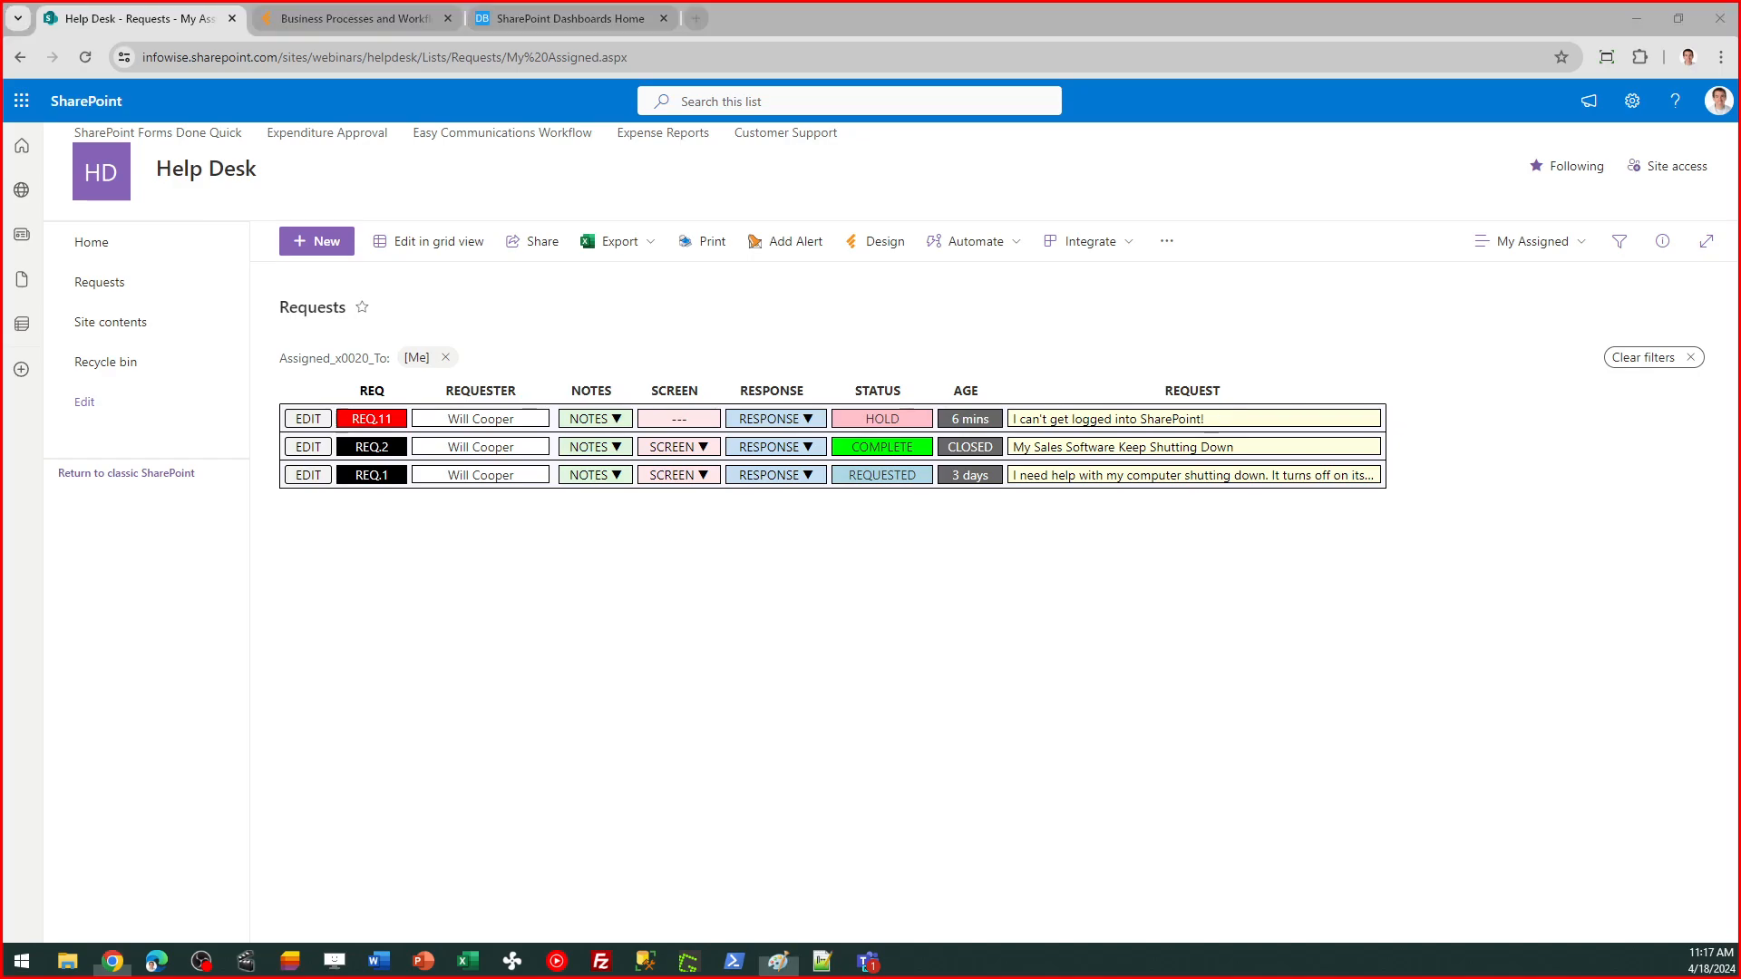
mouse_move(0, 205)
mouse_down()
mouse_move(295, 238)
mouse_move(757, 196)
mouse_up()
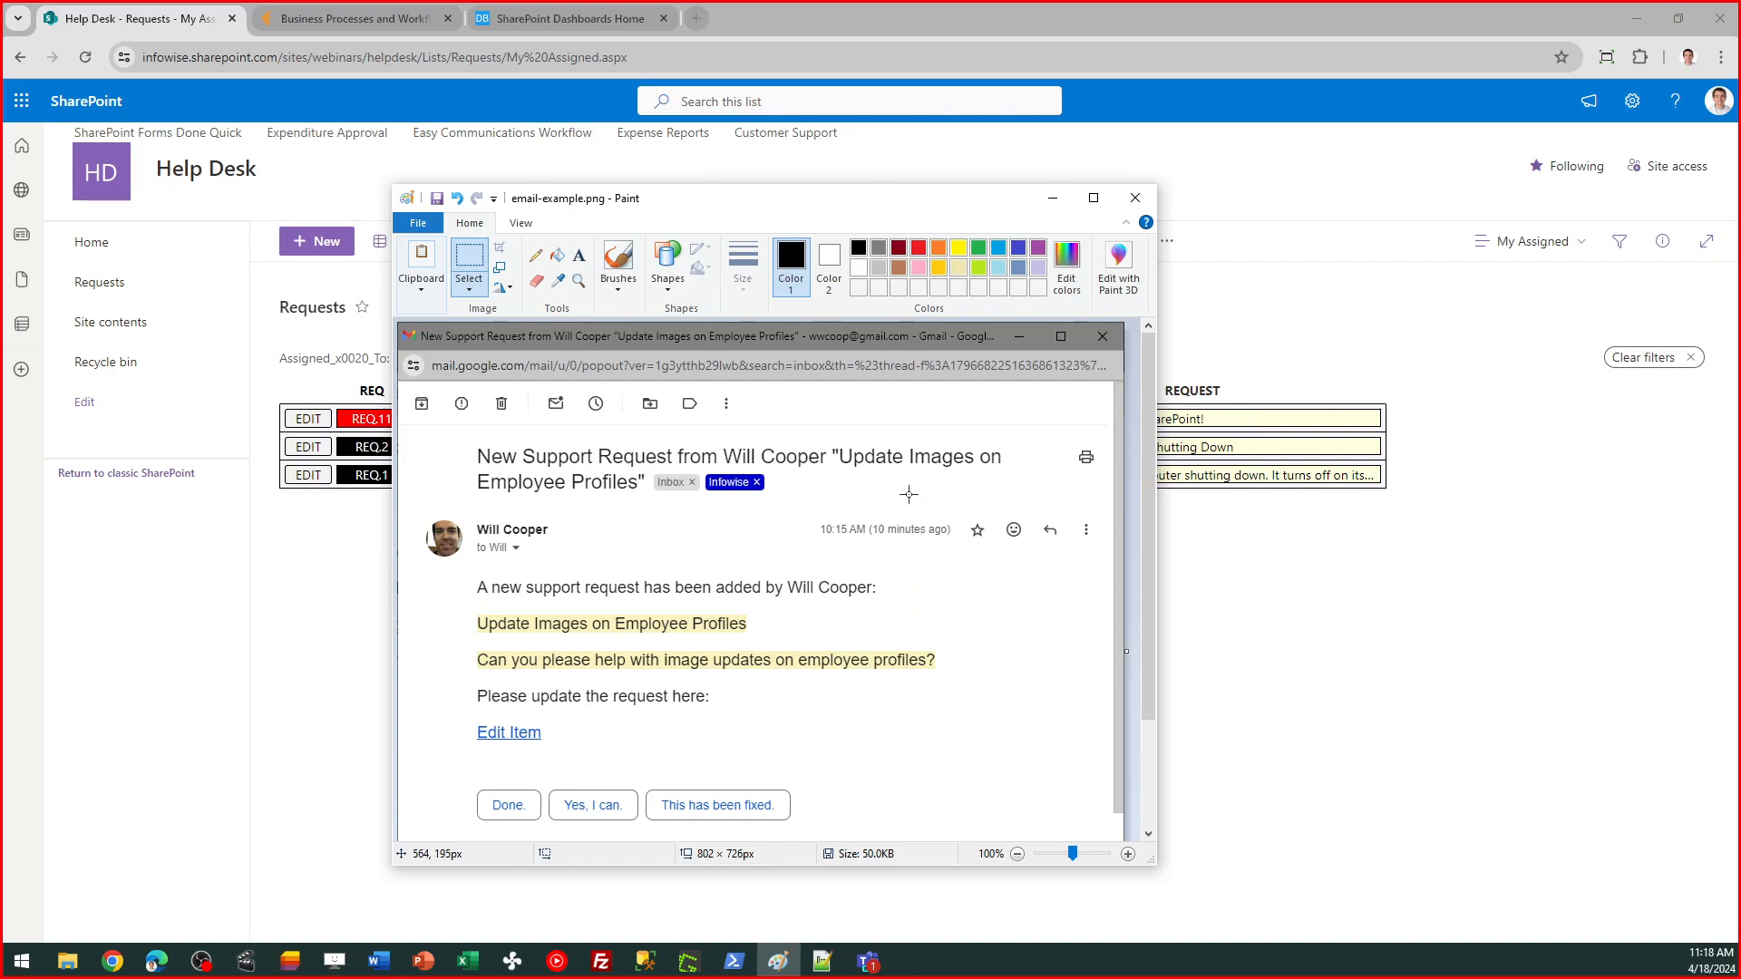
click(1052, 198)
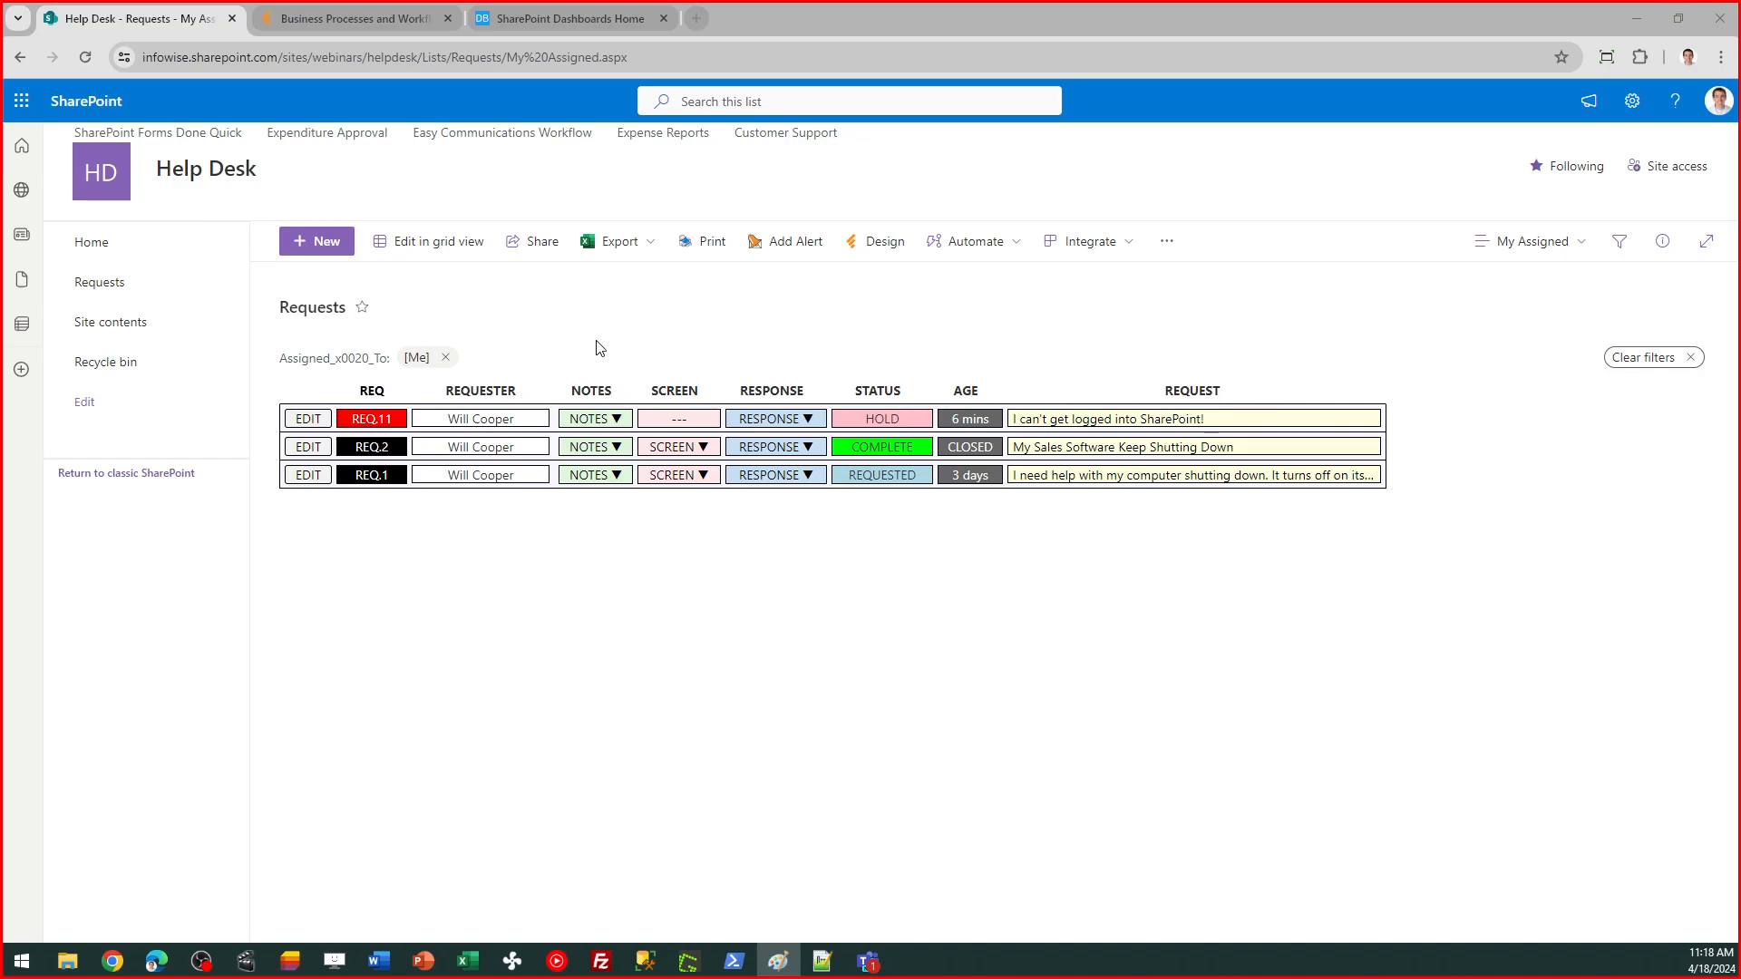
Step: Open the Requests list in the Ultimate Forms form designer, and try placing the Created column above the Request section before deleting it
click(858, 254)
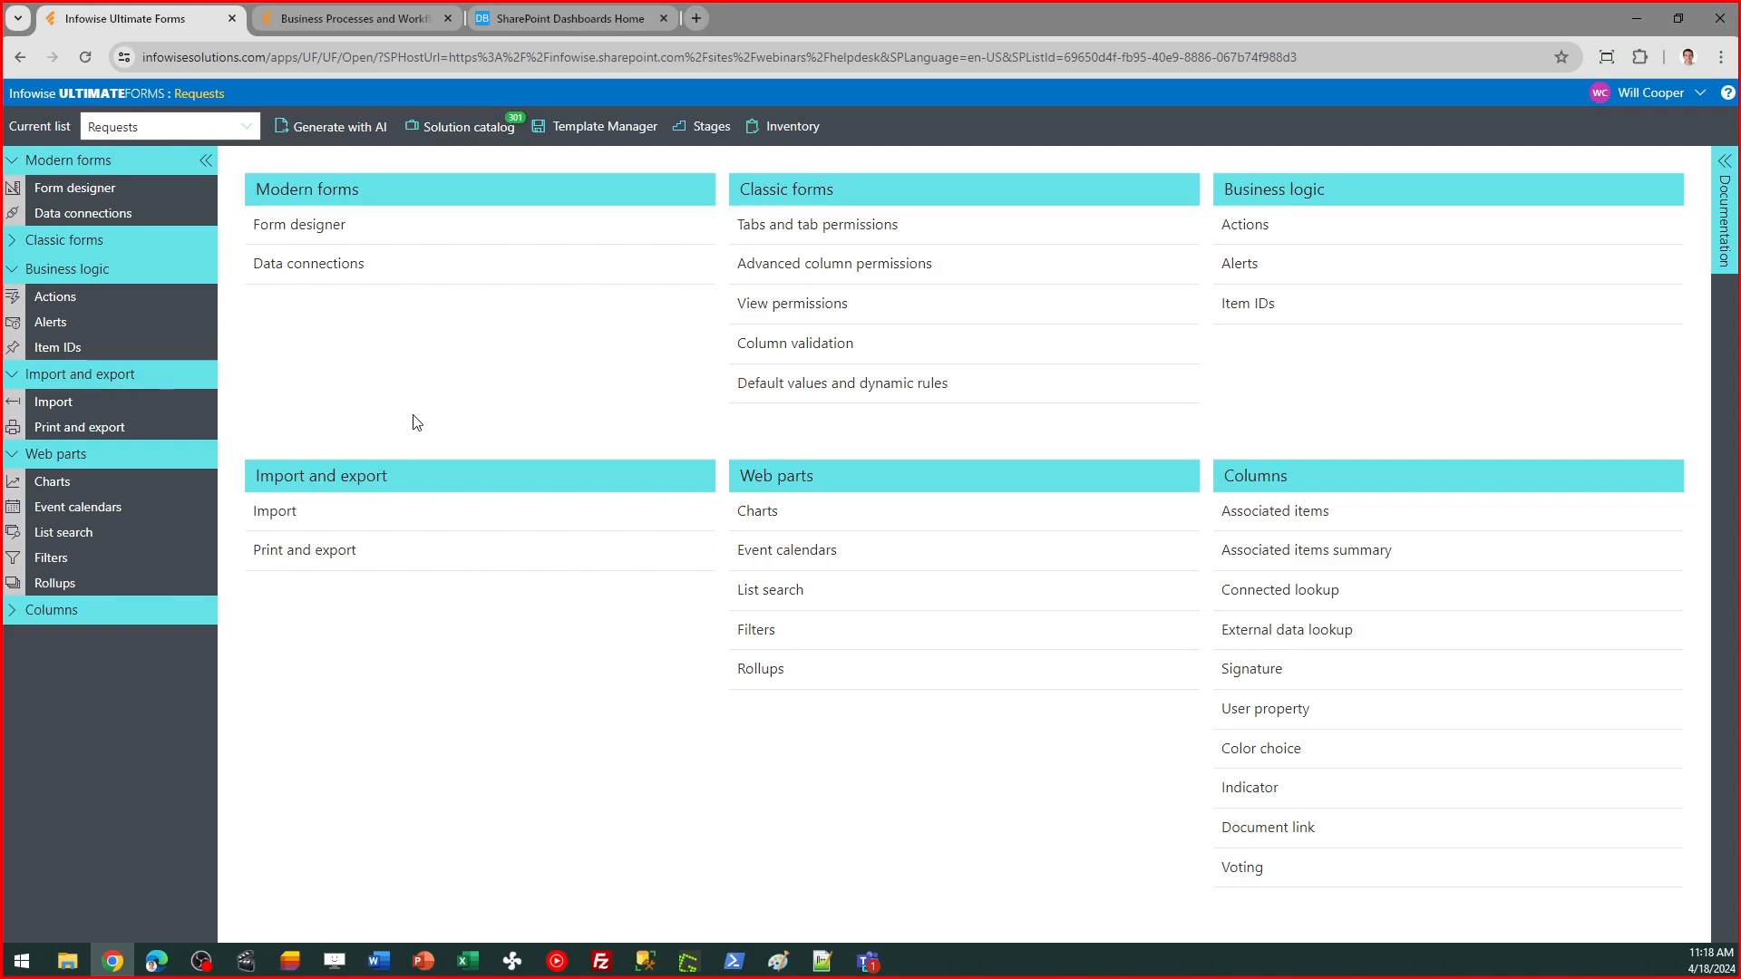
click(328, 238)
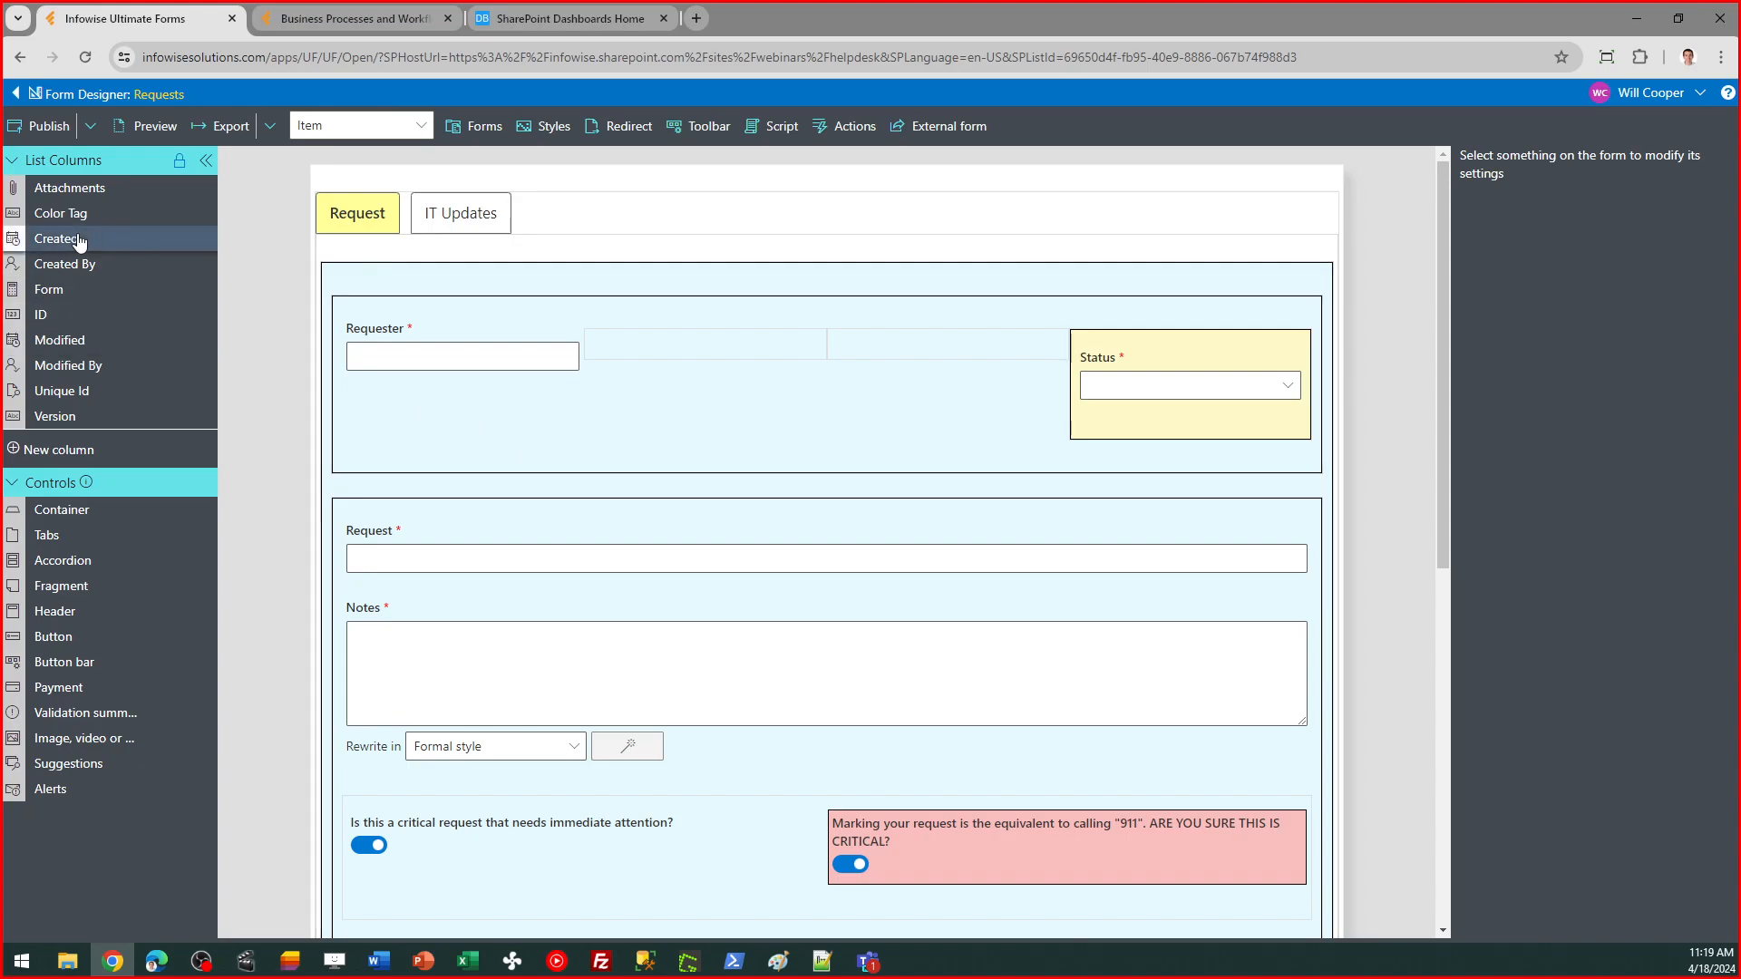
drag(79, 241, 433, 484)
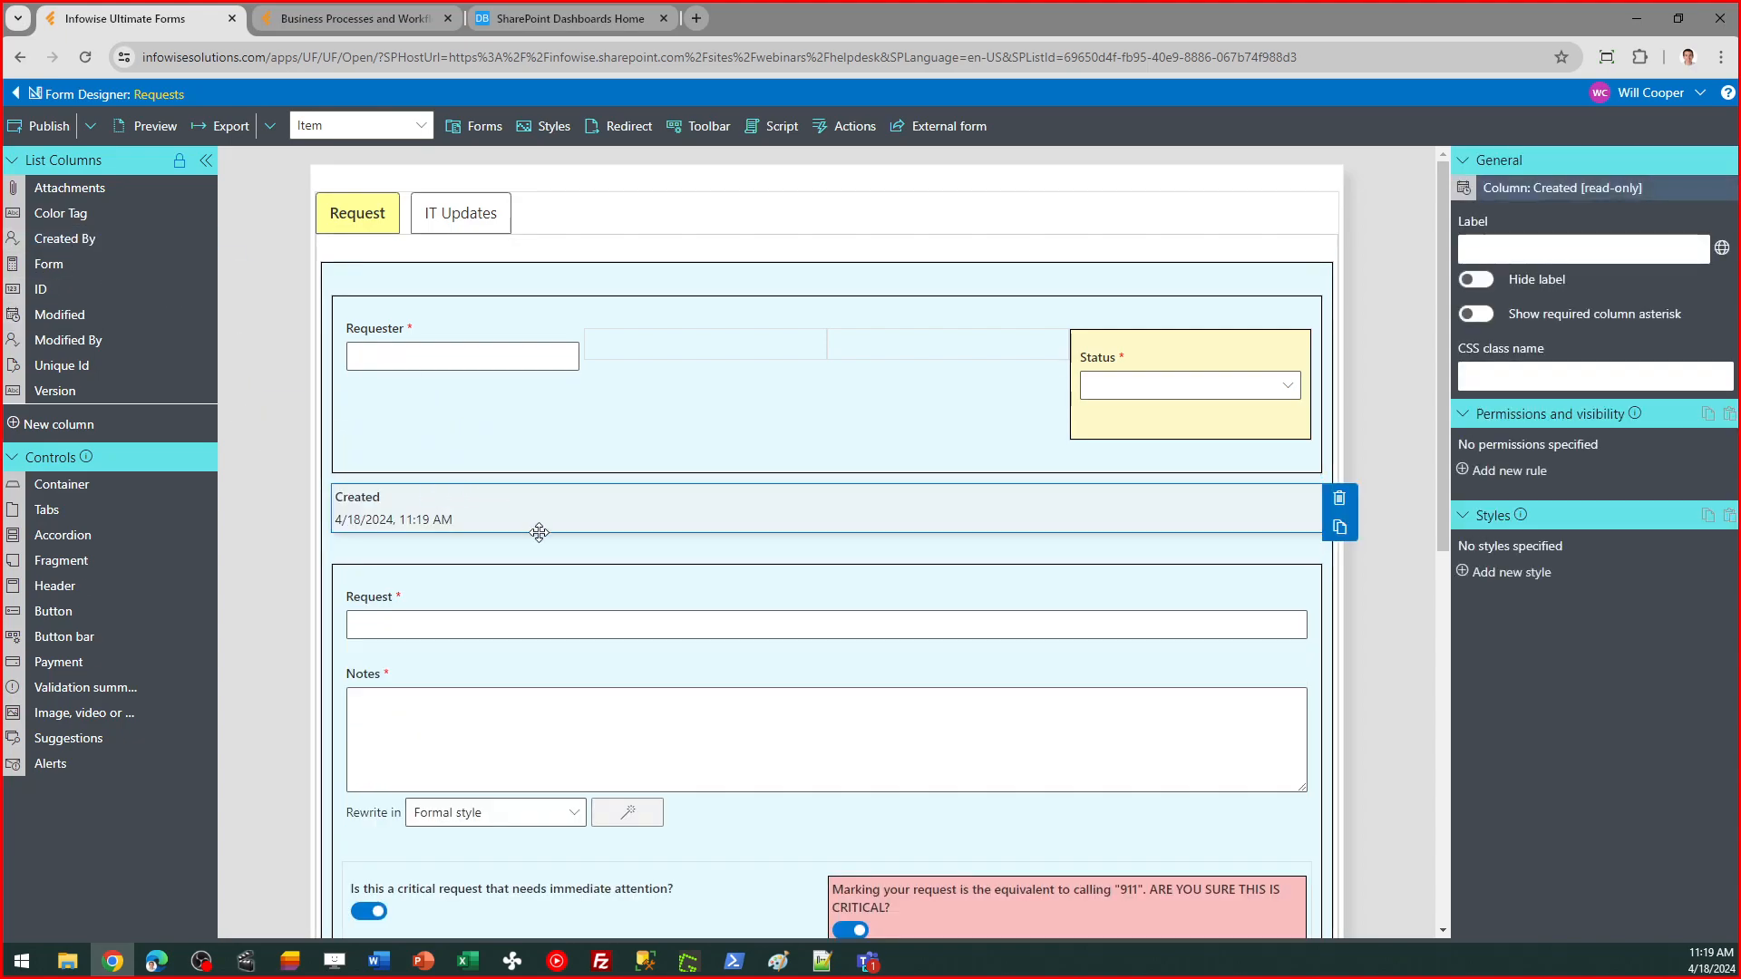
click(1340, 498)
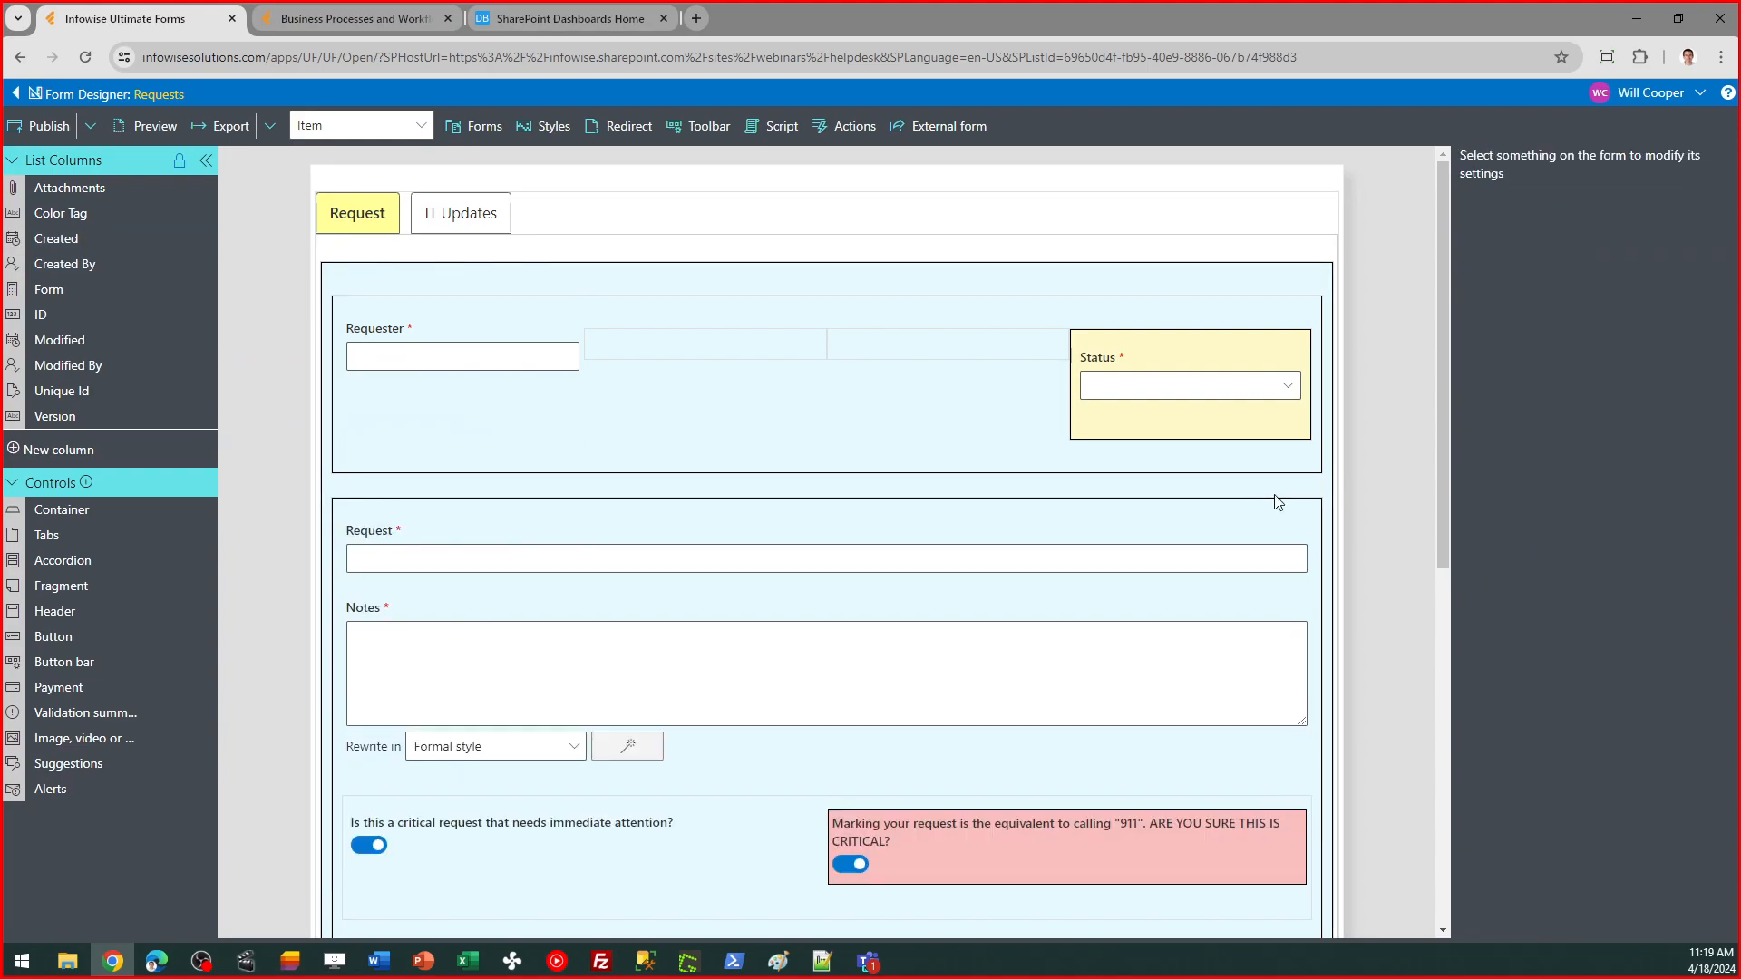
Step: Inspect the column layout settings of the Requester and Status container and the settings of the critical confirmation field
click(963, 455)
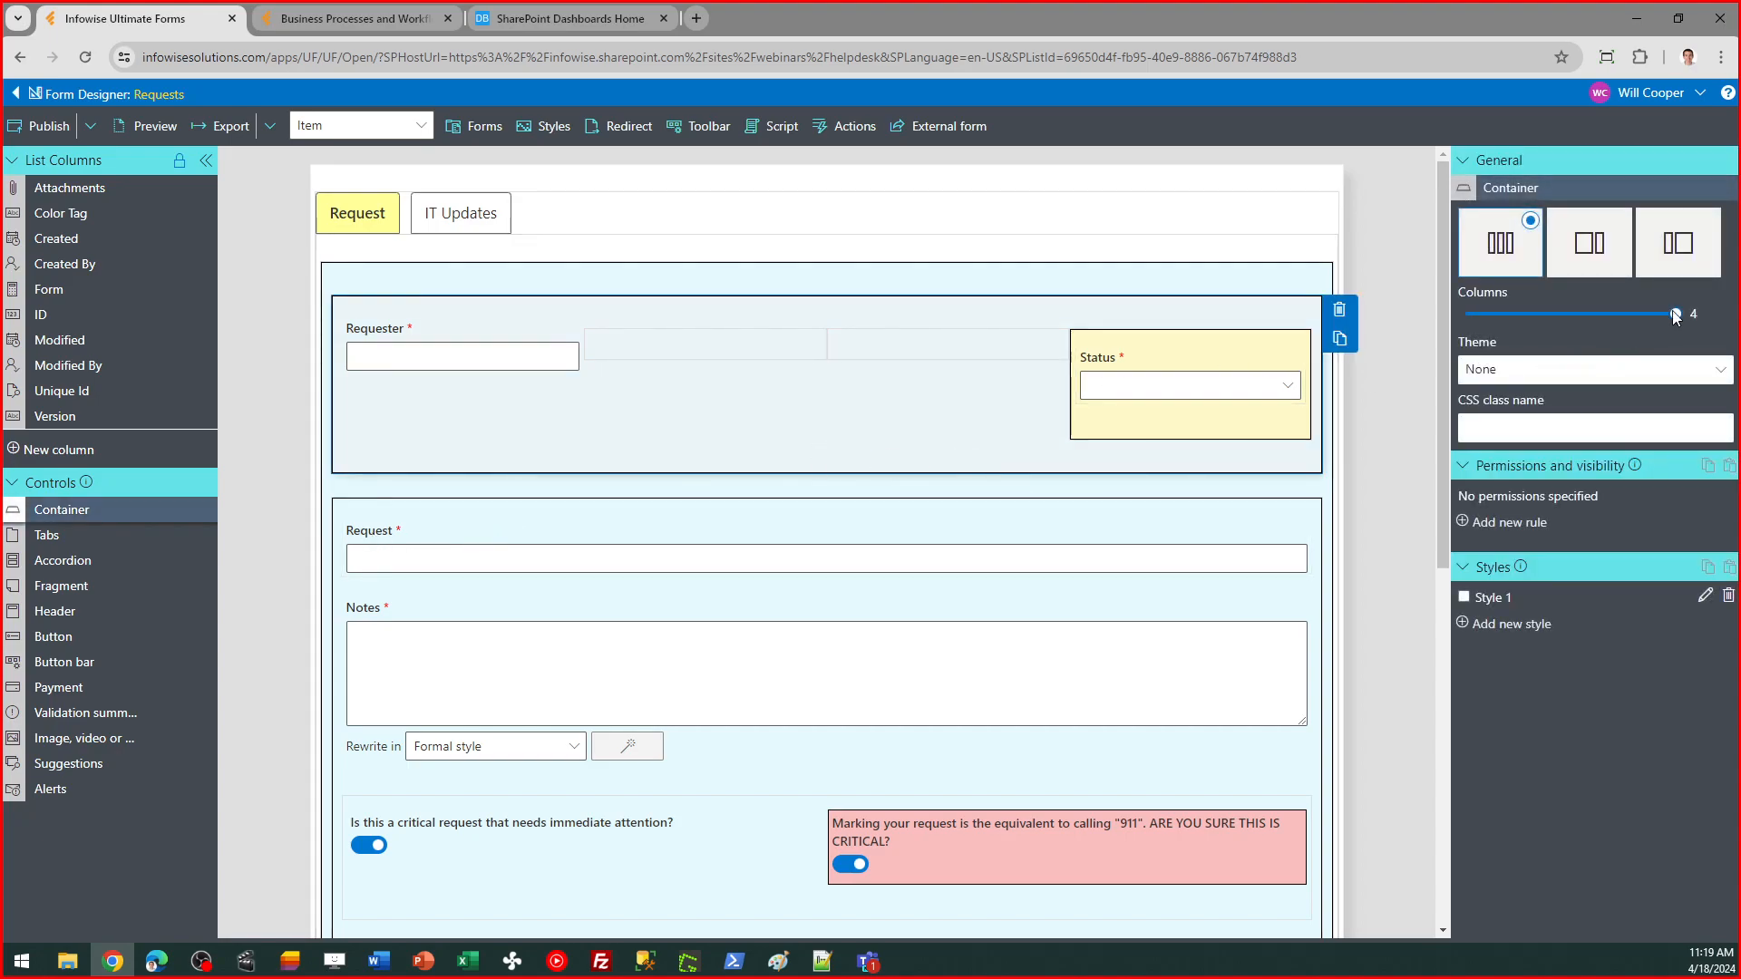
mouse_move(1678, 316)
mouse_down()
mouse_move(1451, 313)
mouse_move(1703, 319)
mouse_up()
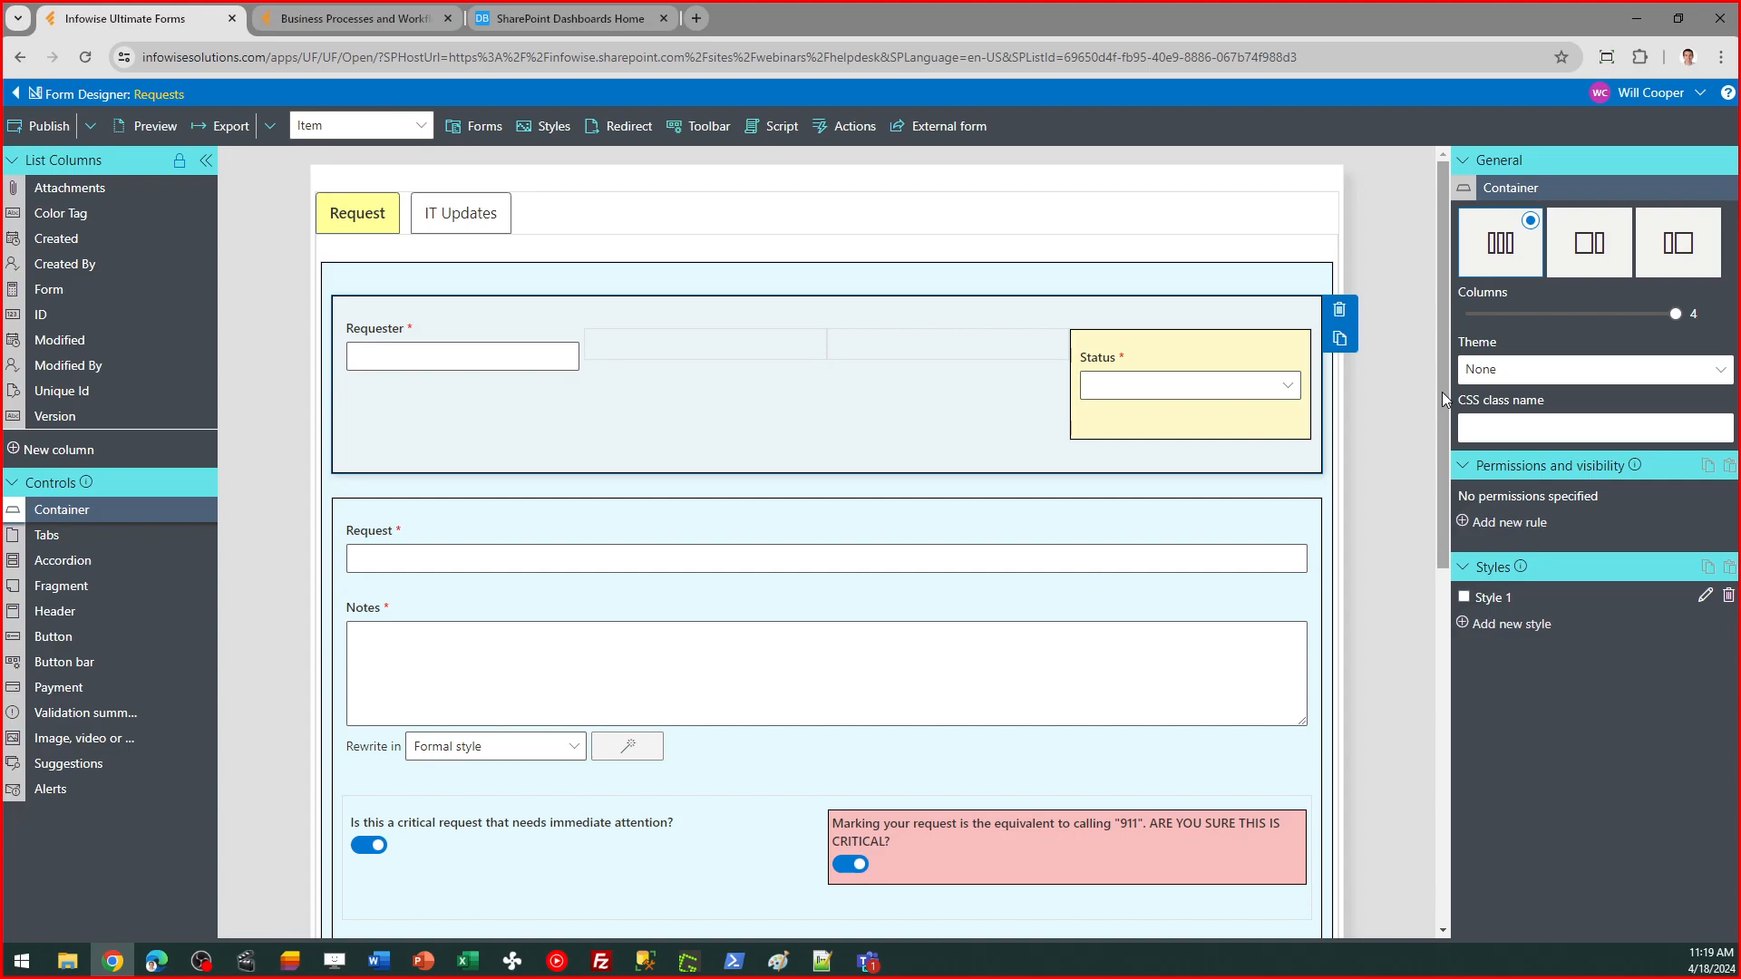
drag(1445, 399, 1487, 583)
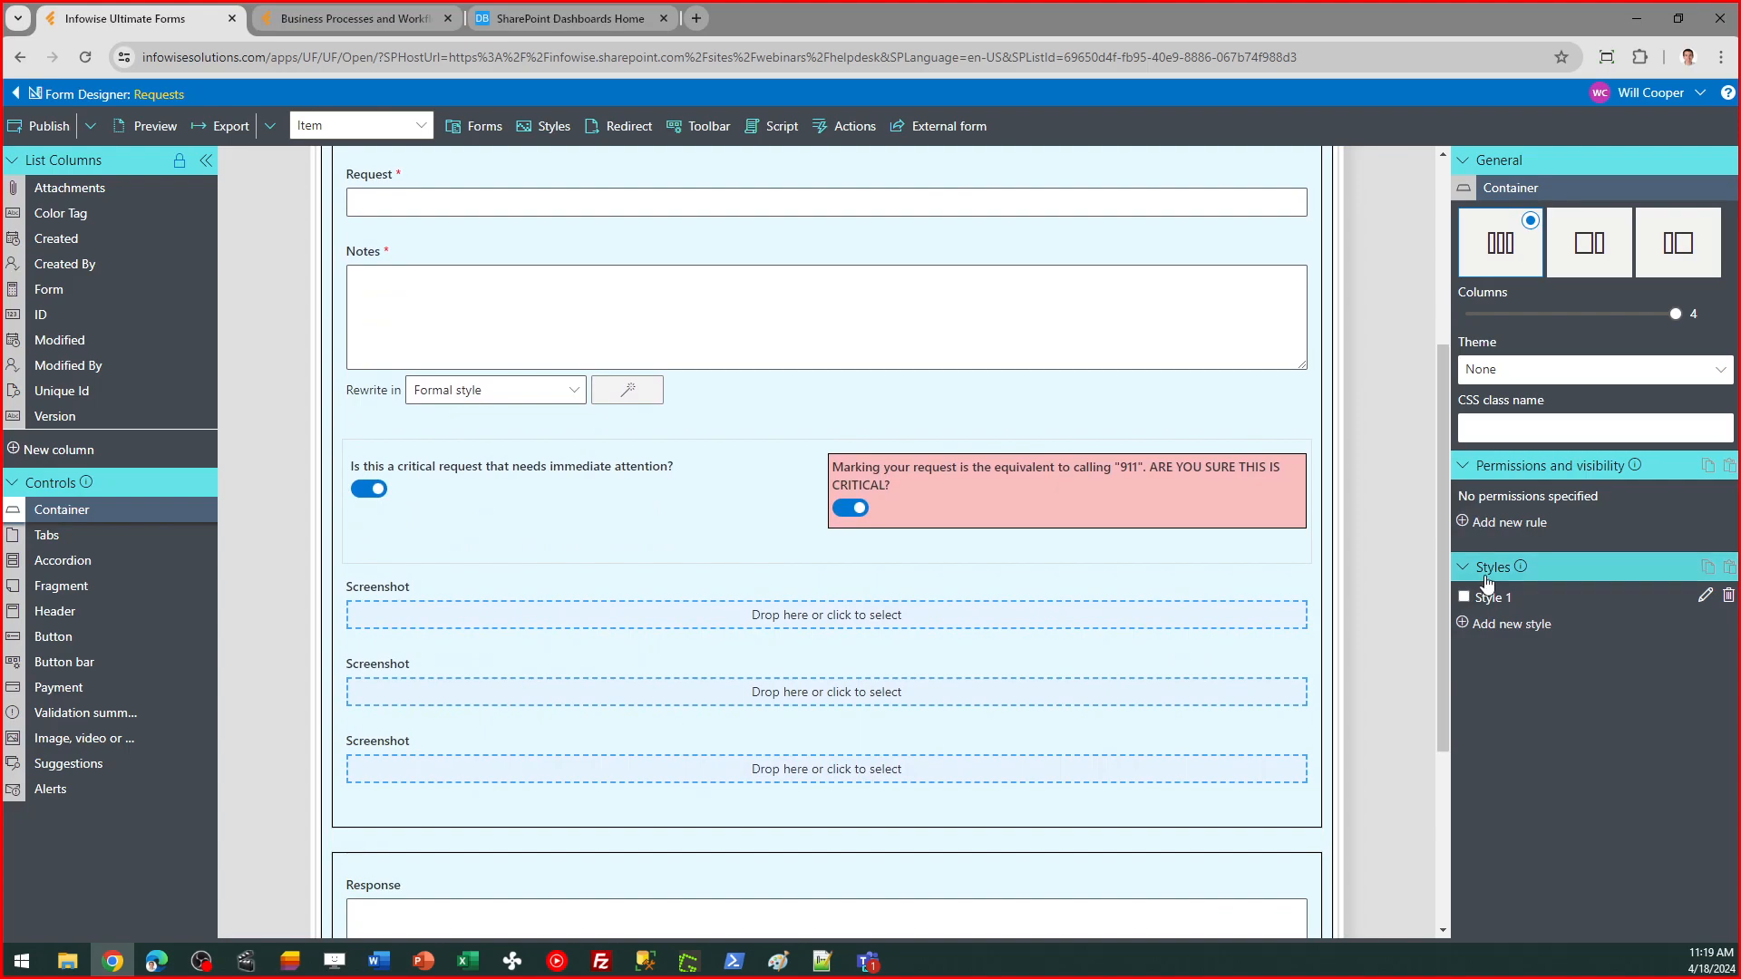
click(913, 498)
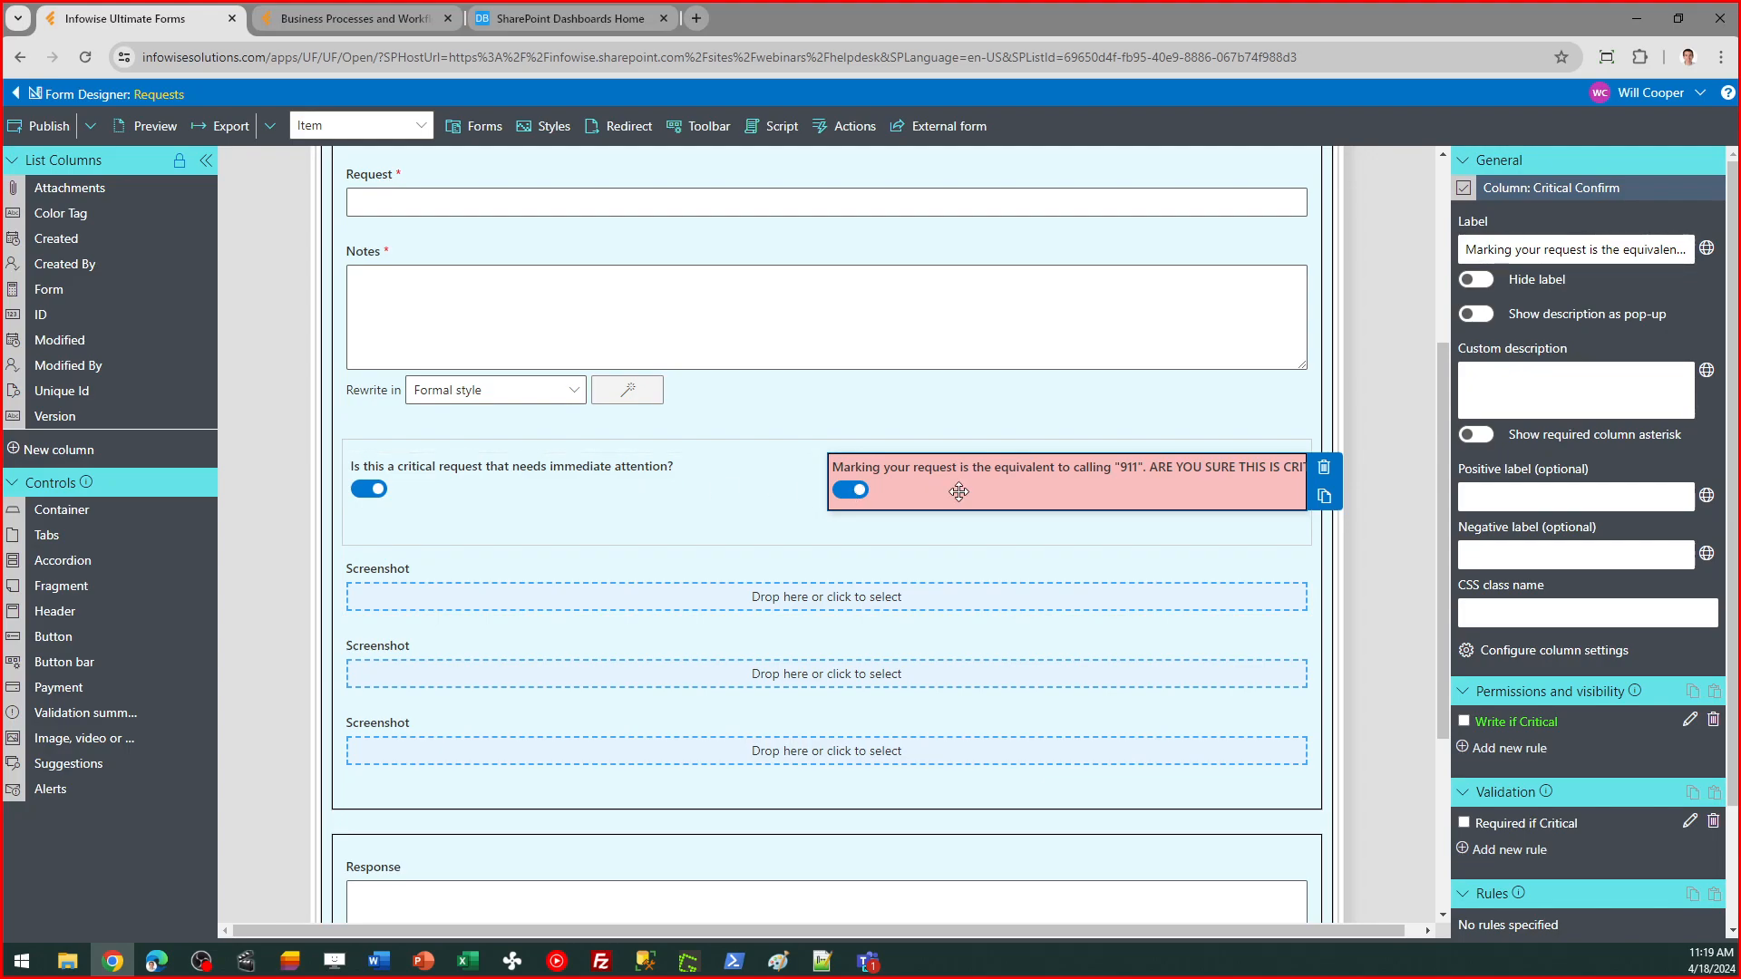
Step: Examine the Write if Critical permission rule and the Required if Critical validation rule of the critical confirmation field
click(1689, 721)
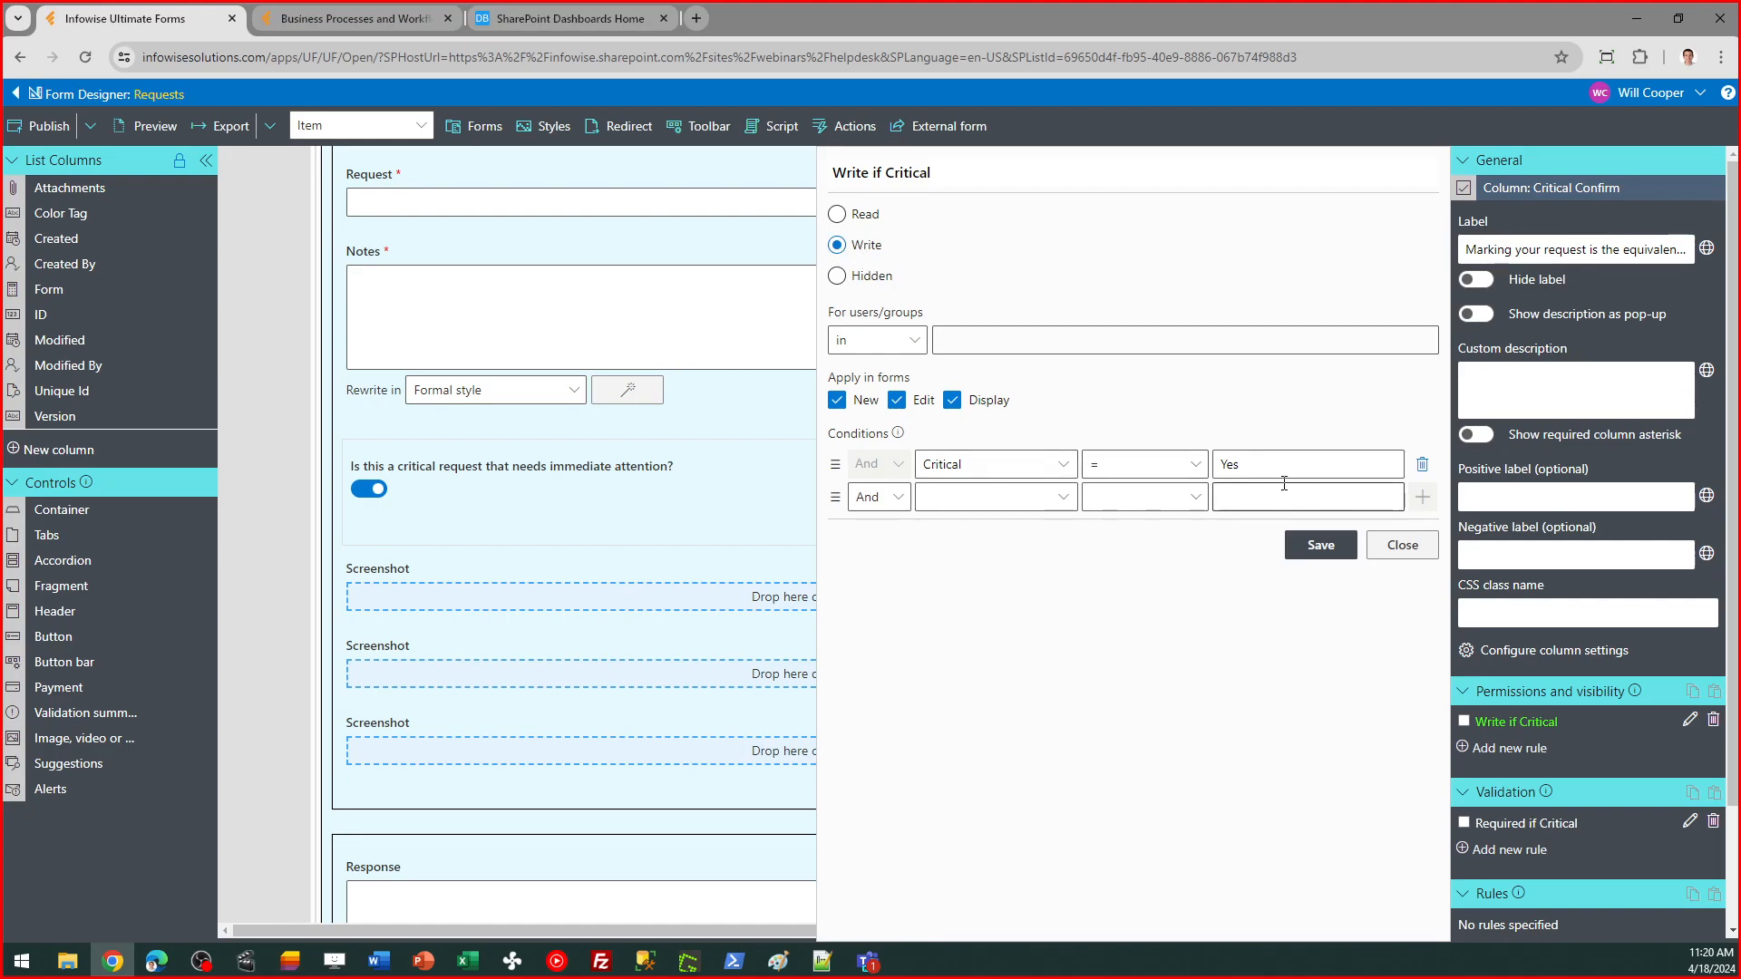
click(1402, 545)
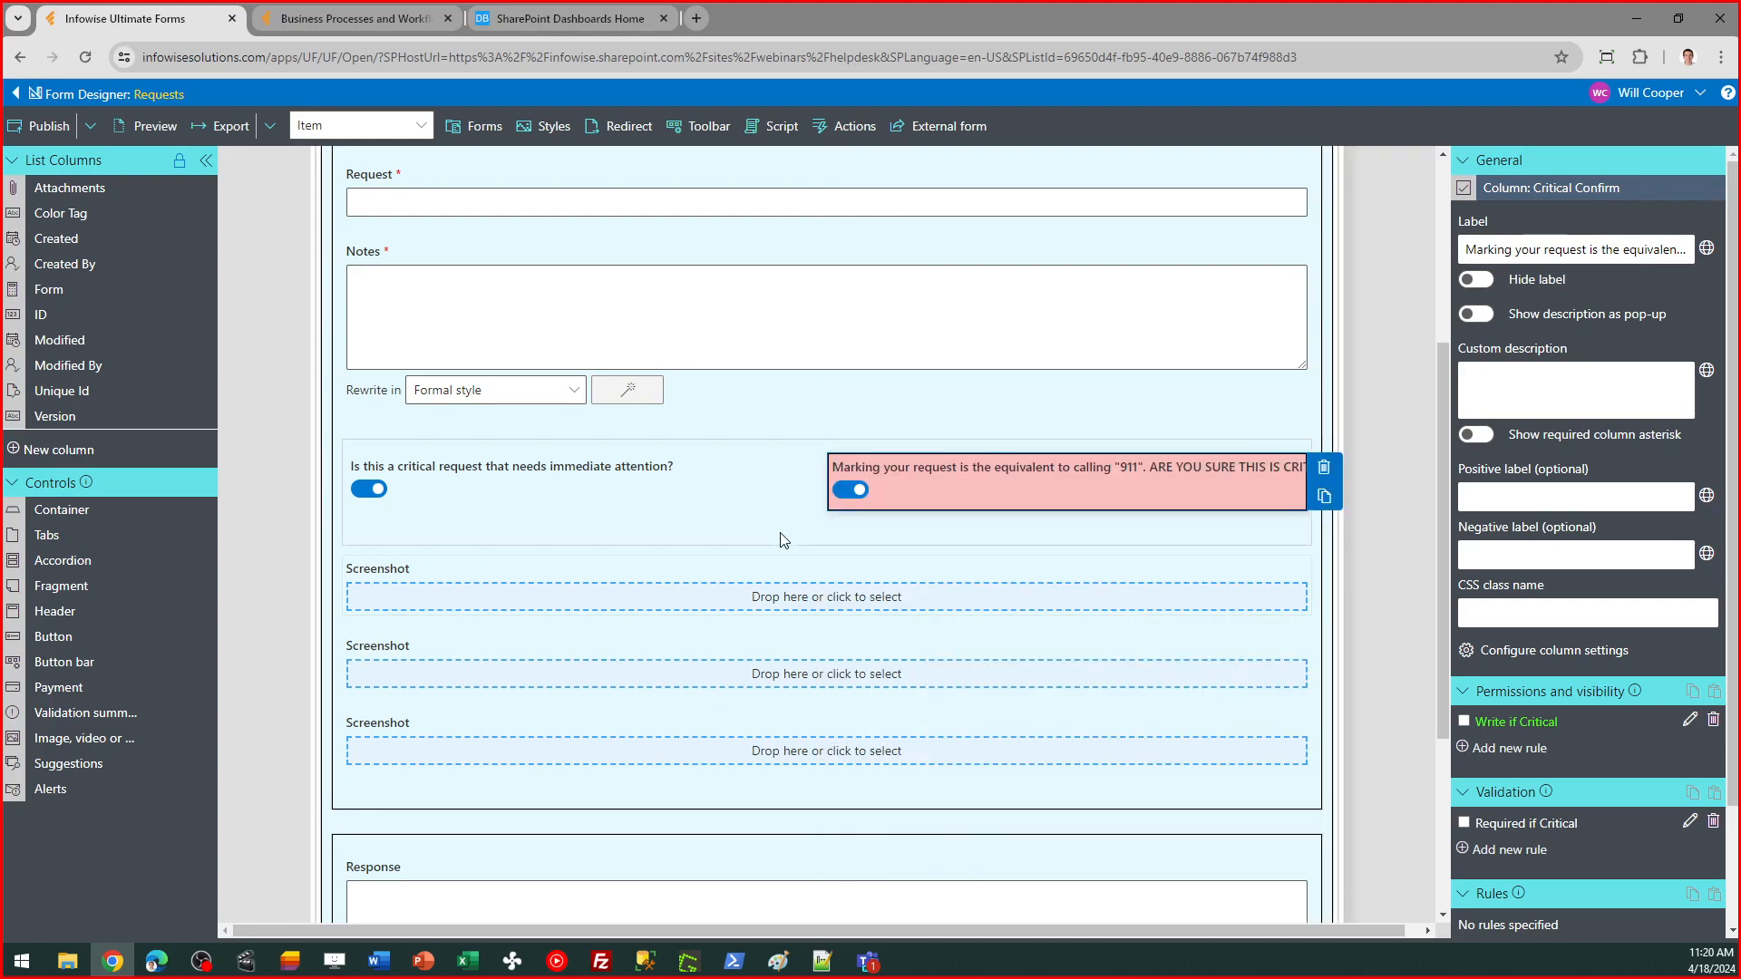
click(988, 510)
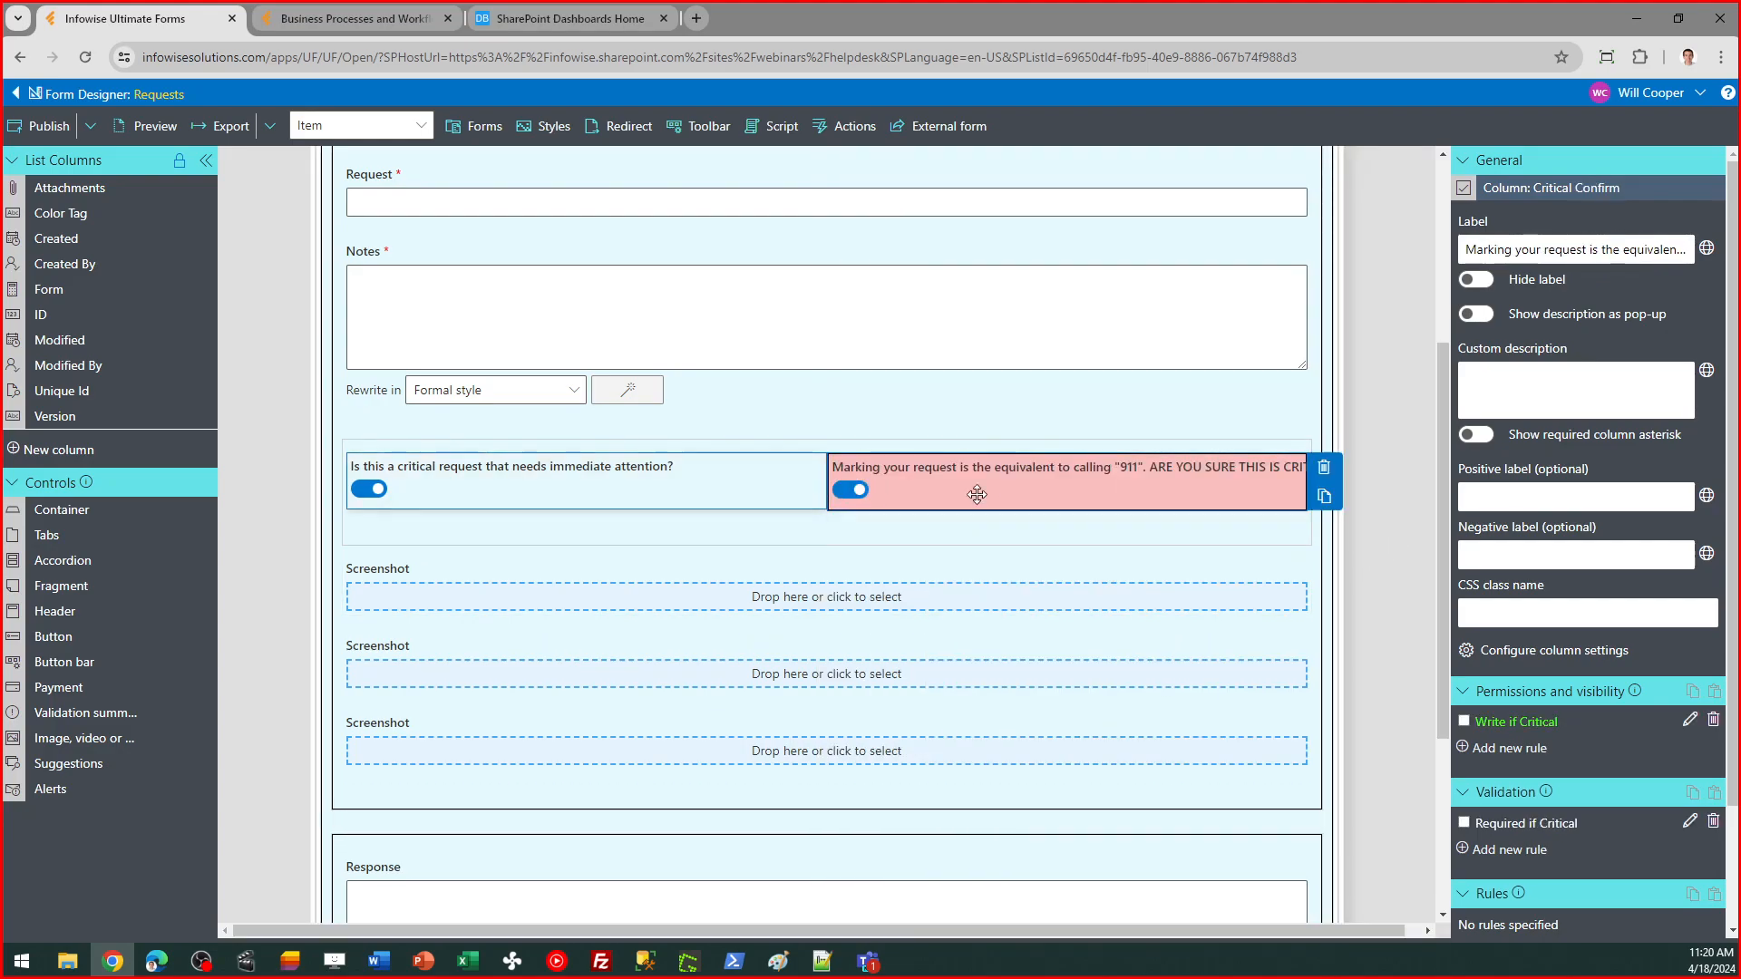
click(1692, 721)
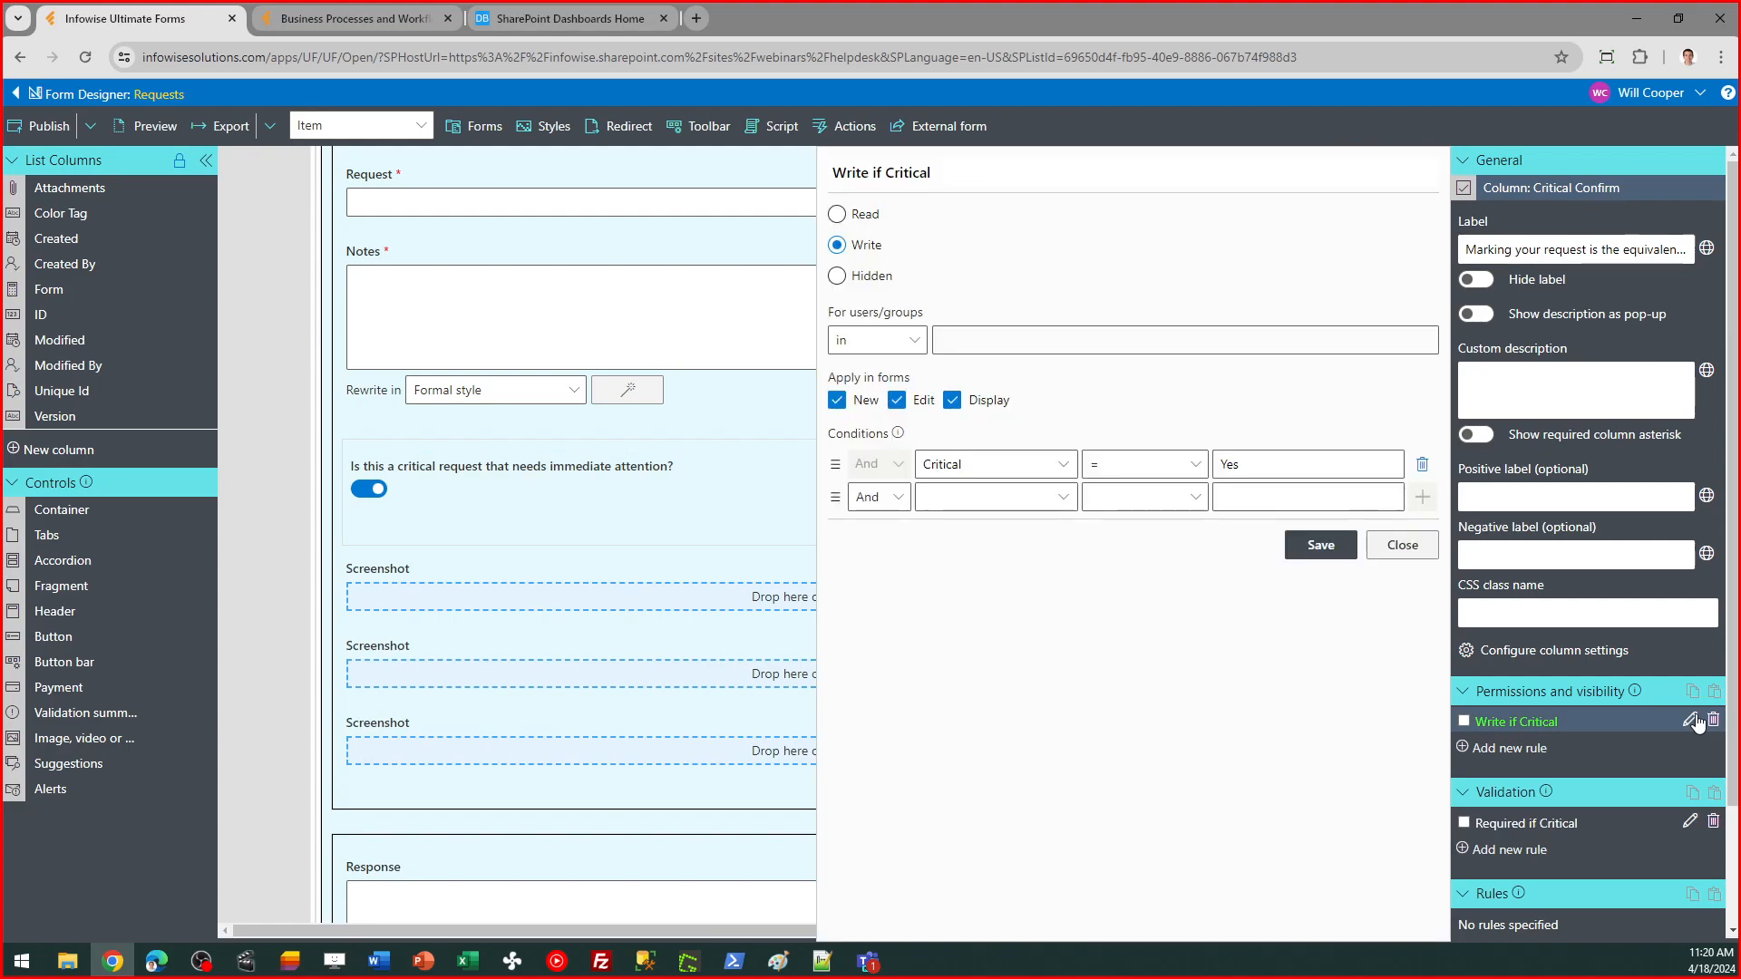
click(1395, 547)
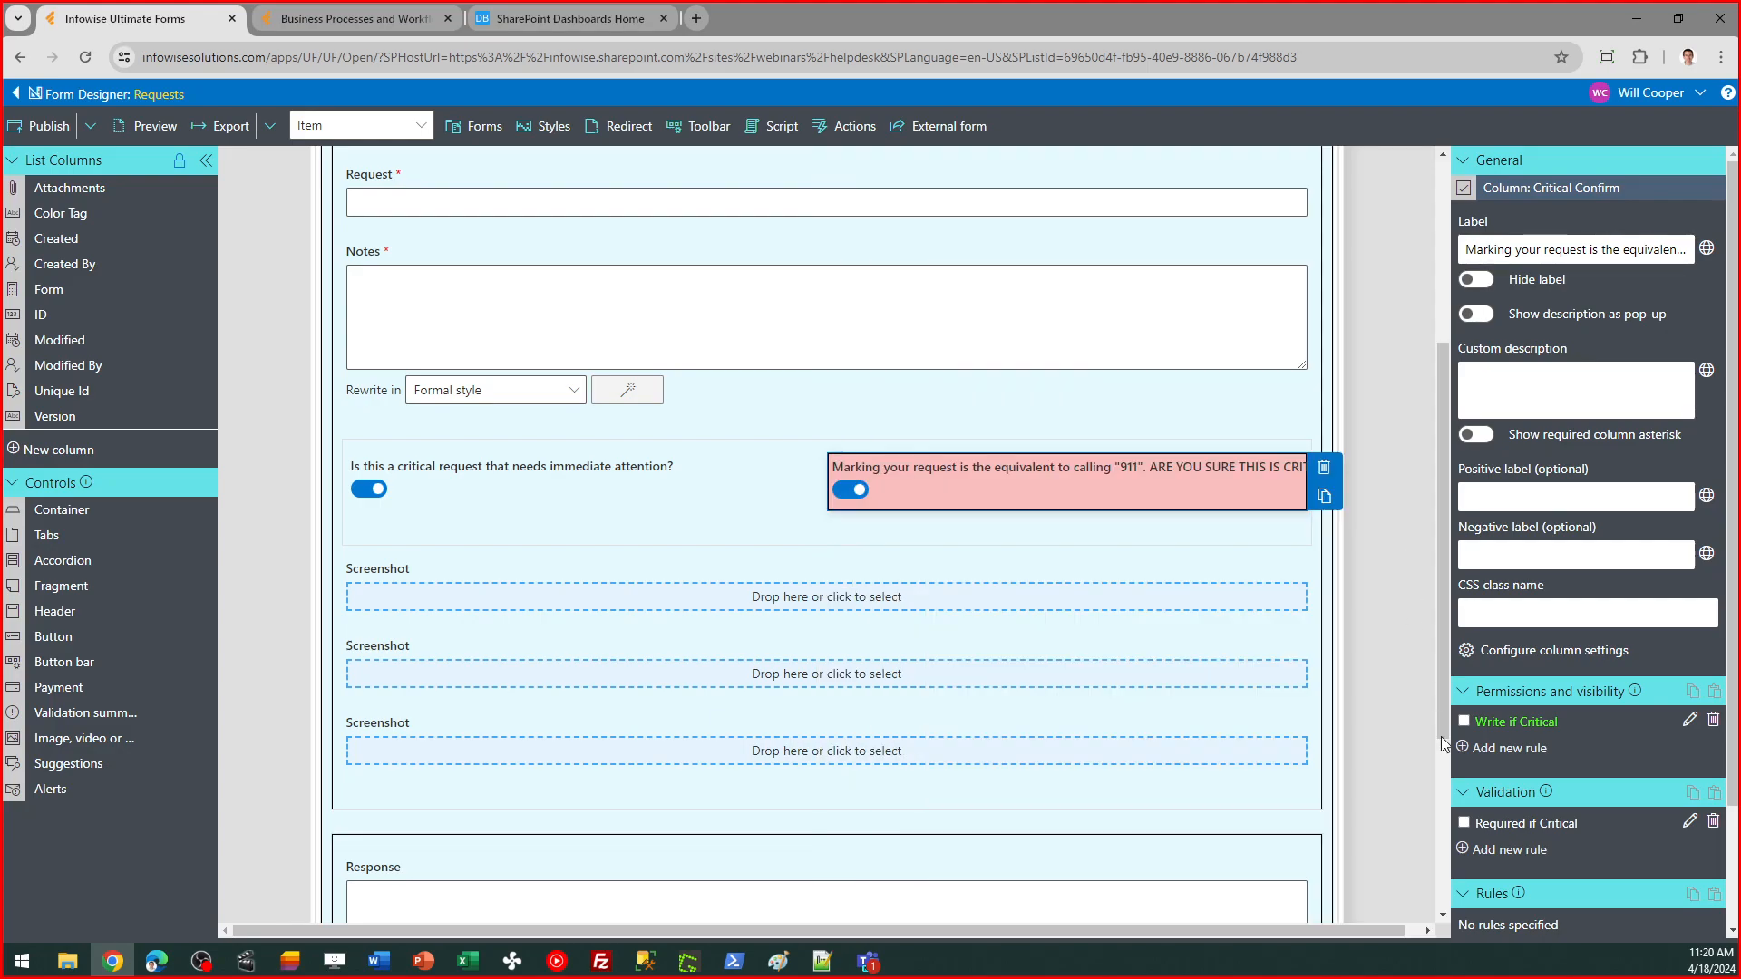
click(1689, 824)
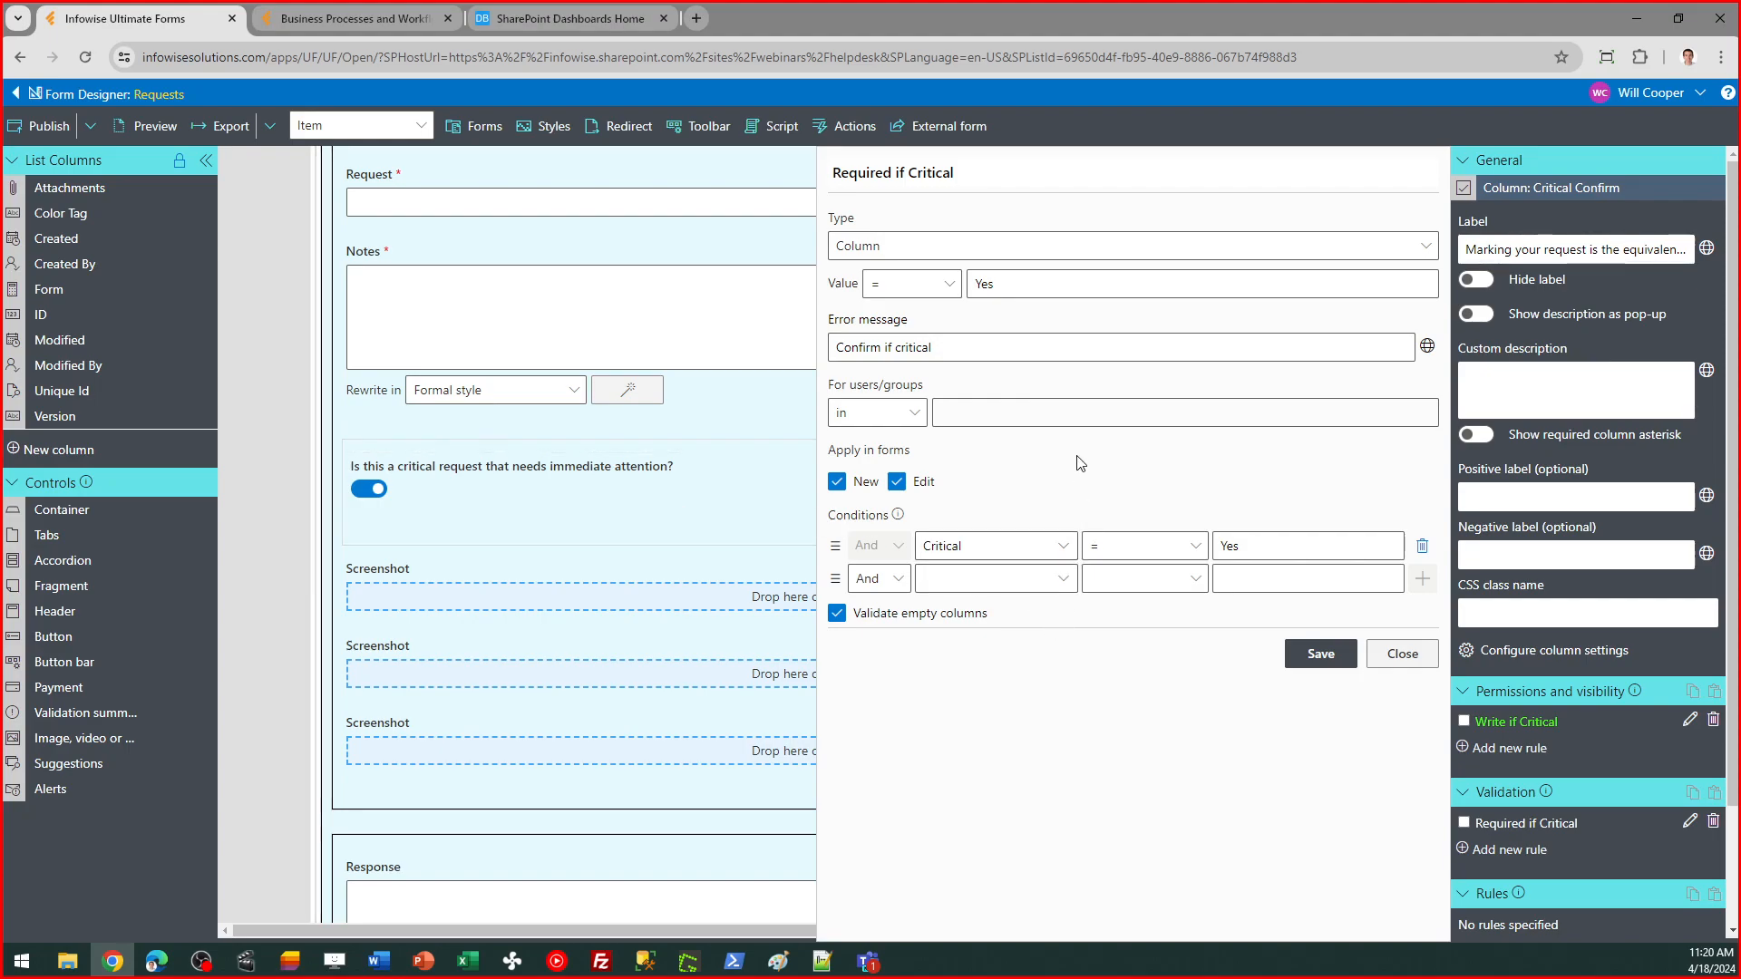
click(1401, 655)
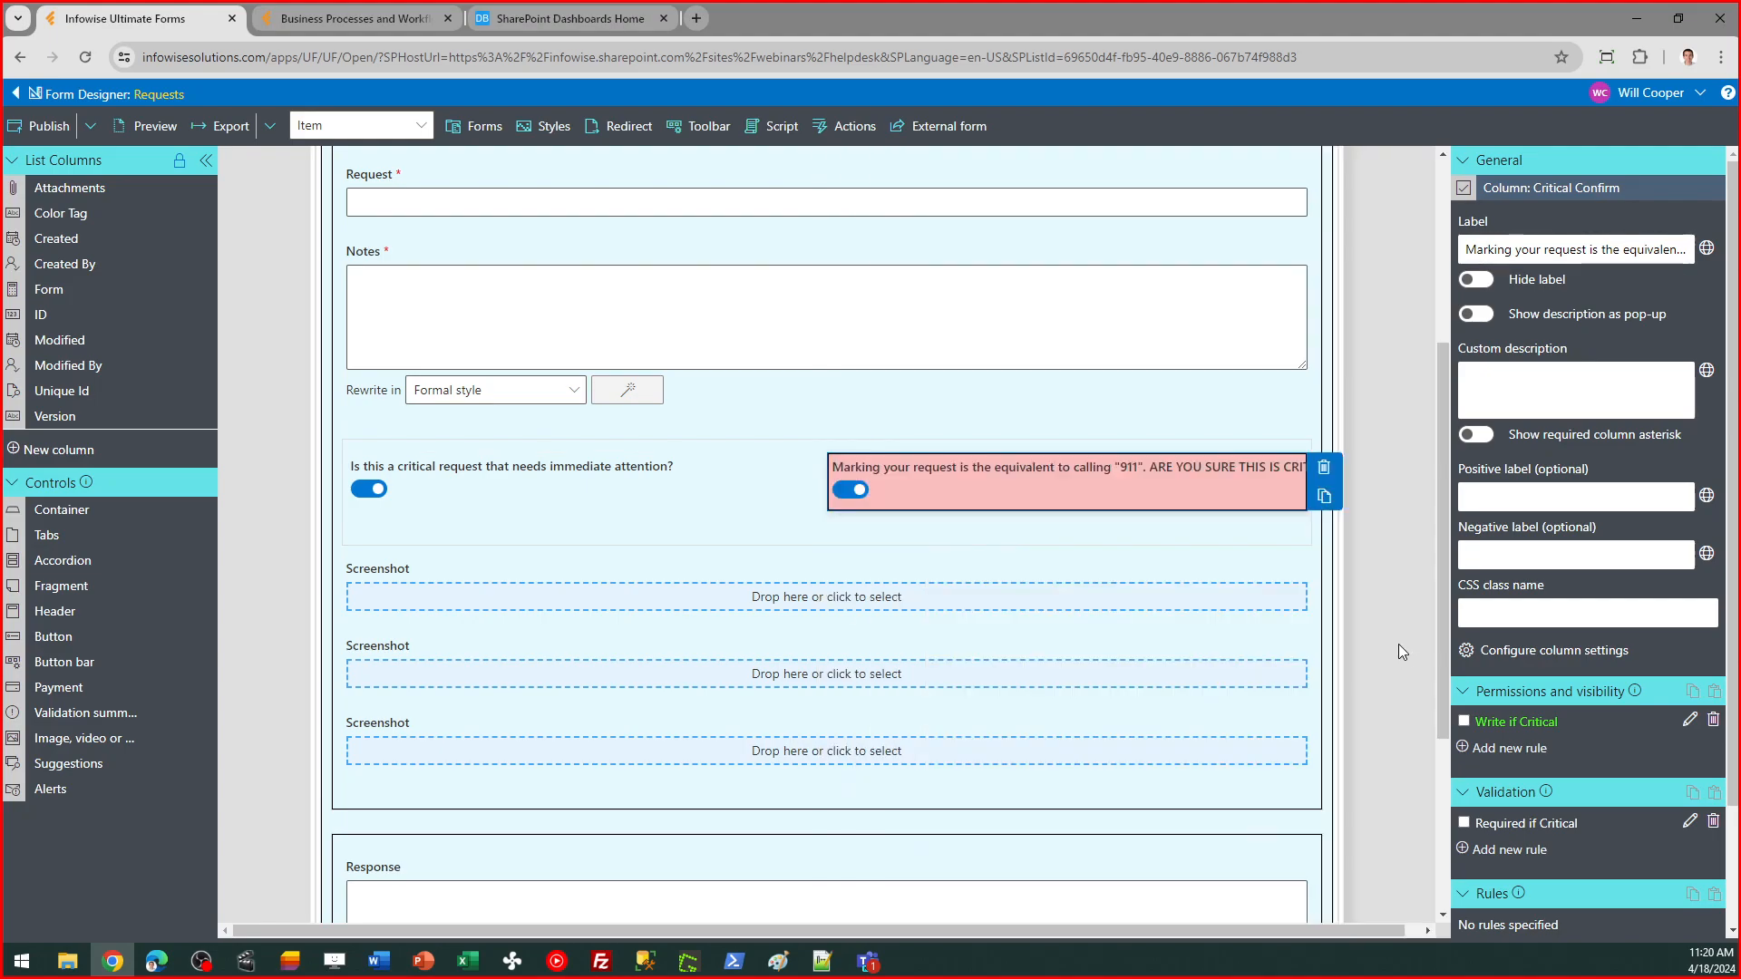
Step: Examine the write permission rules that control the second and third Screenshot fields, closing each without changes
drag(1448, 576, 1449, 644)
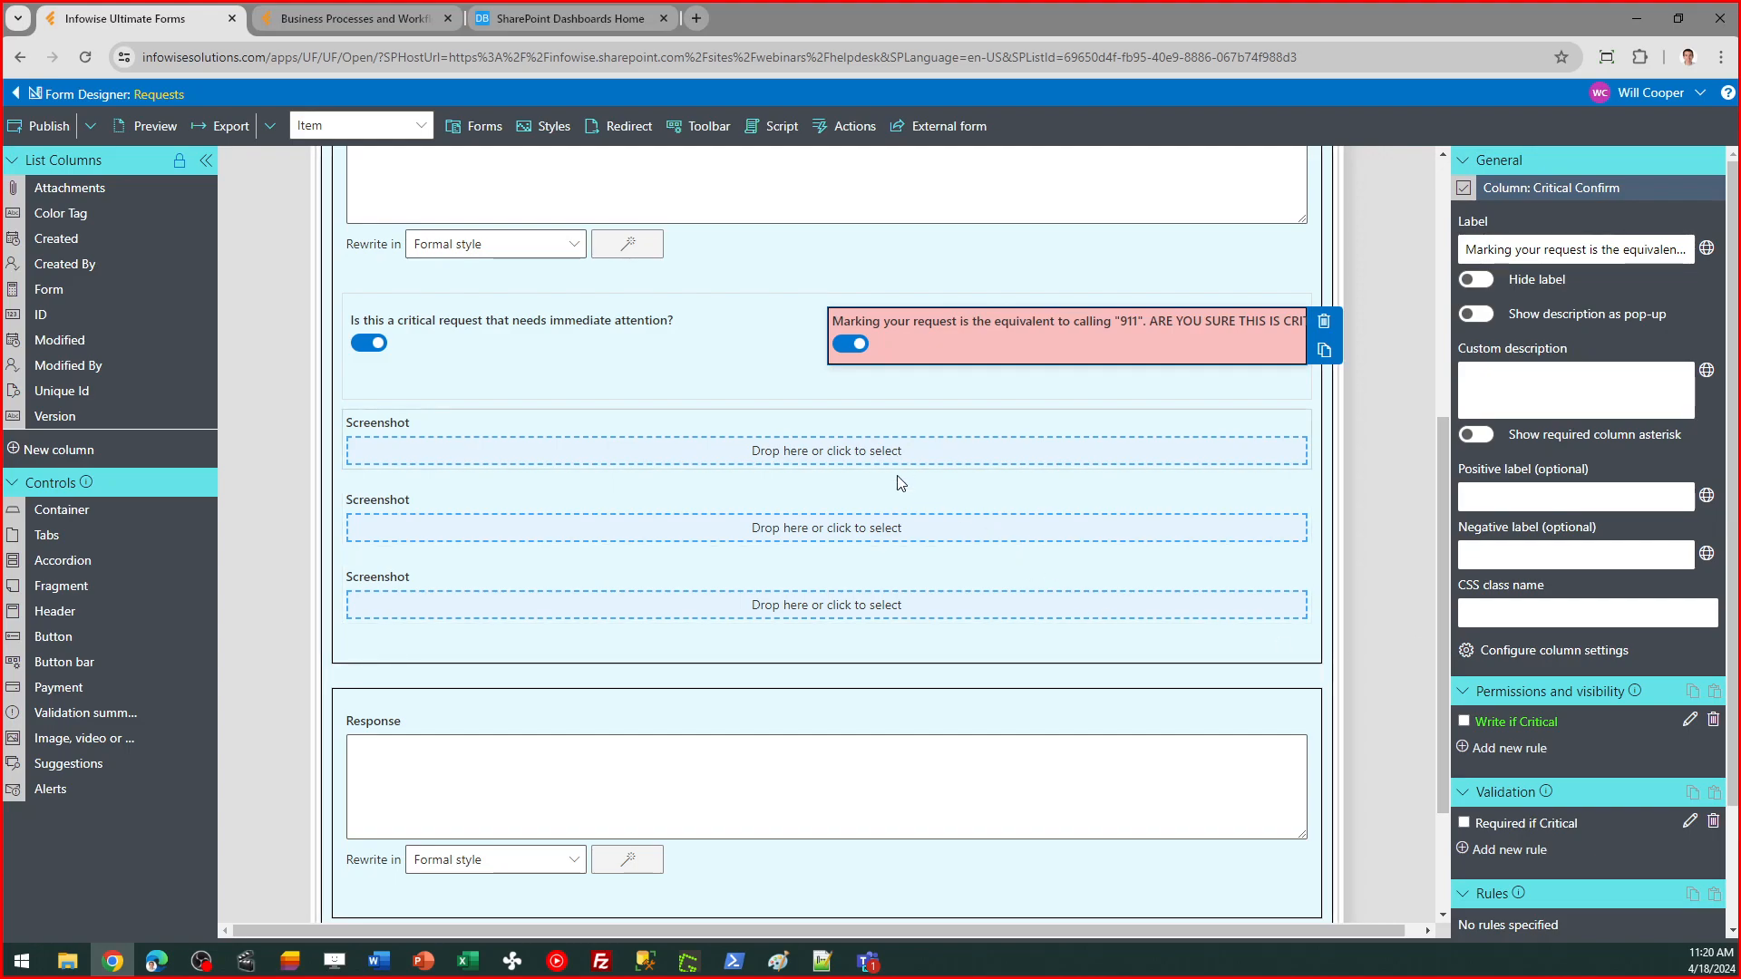
click(905, 535)
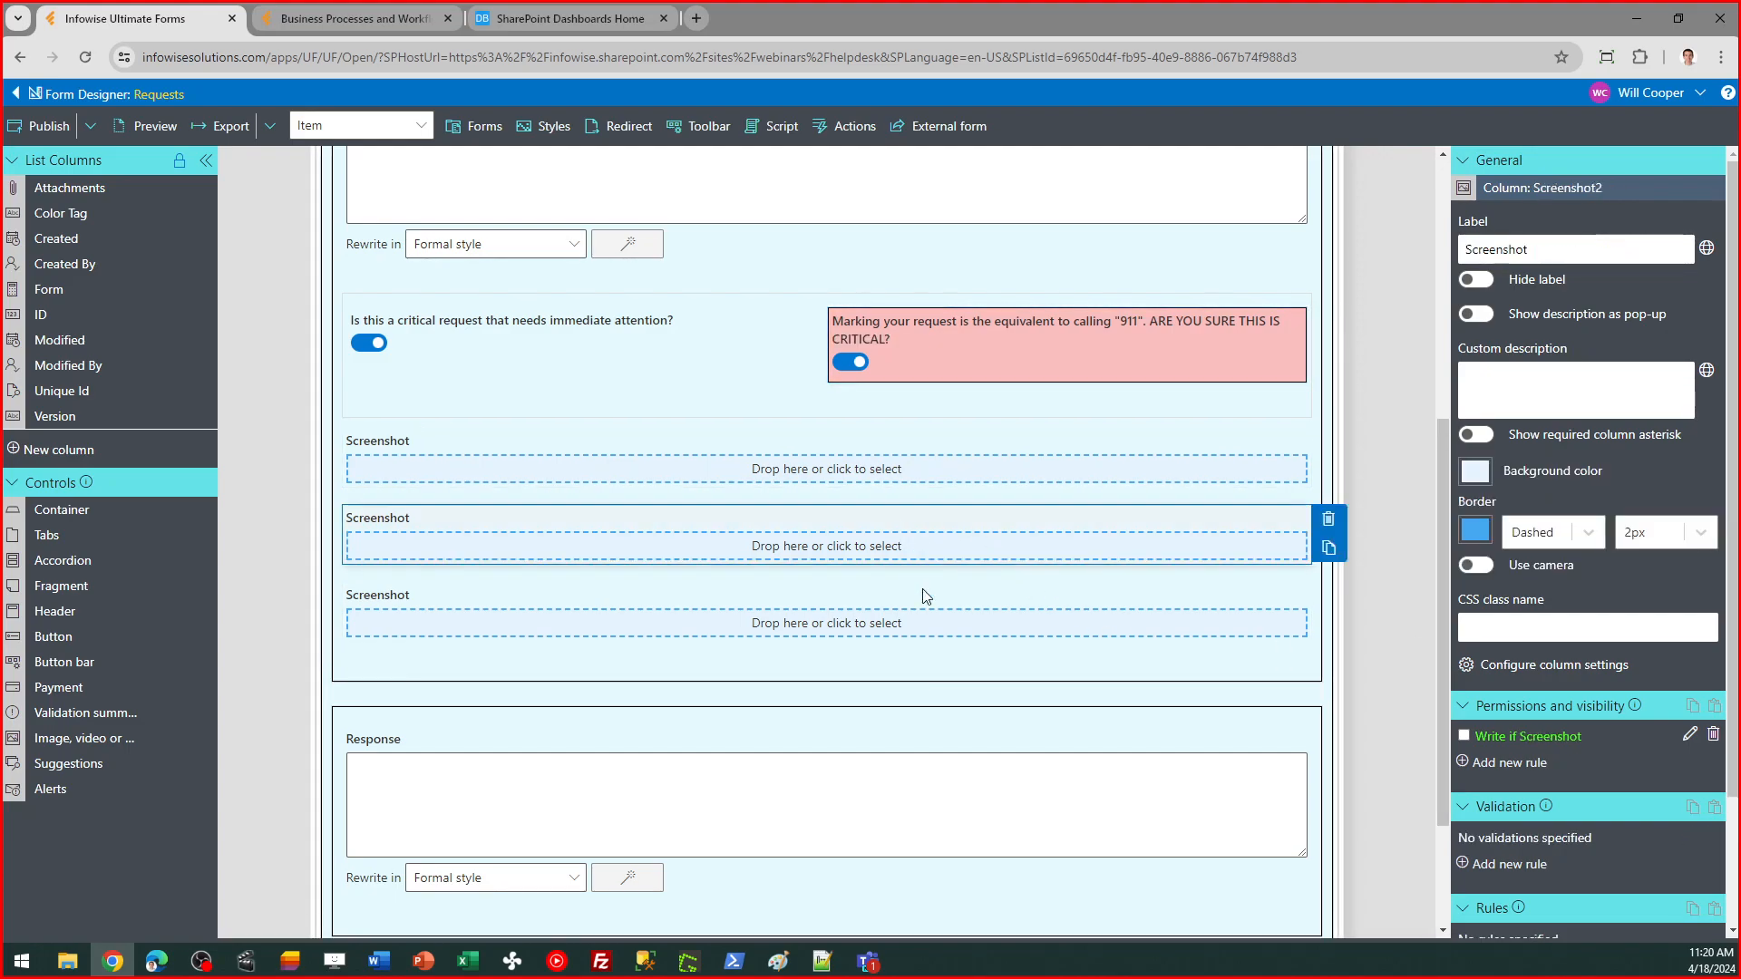
click(919, 634)
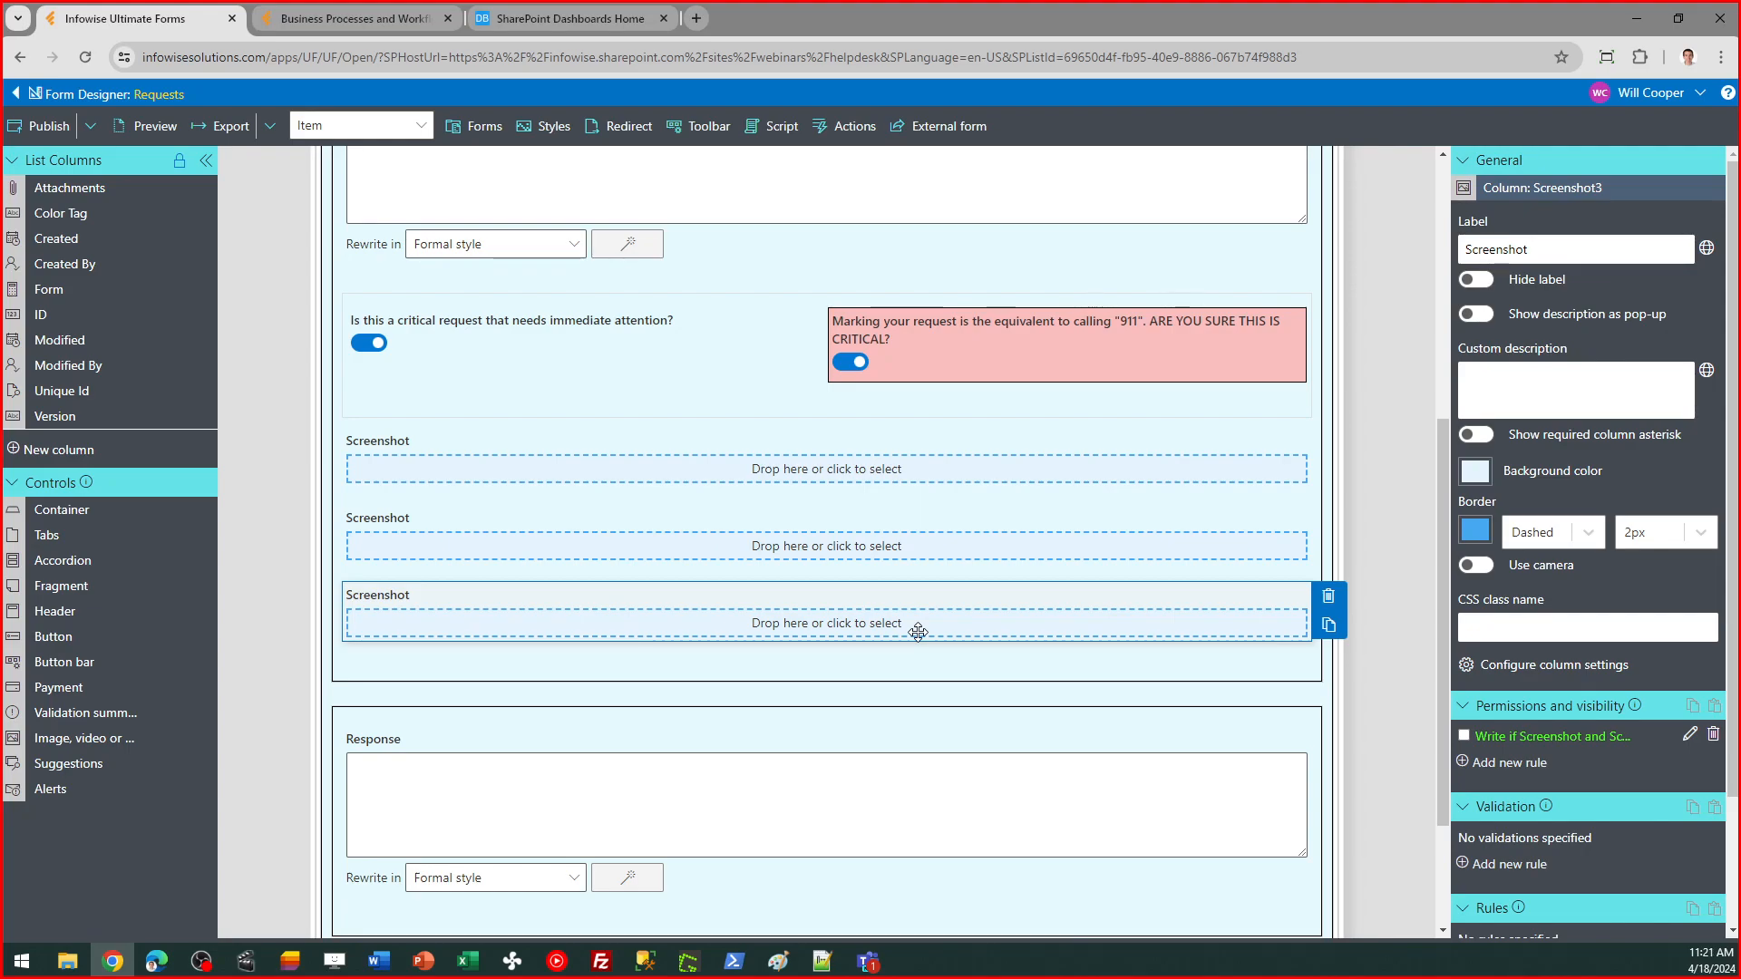
click(892, 545)
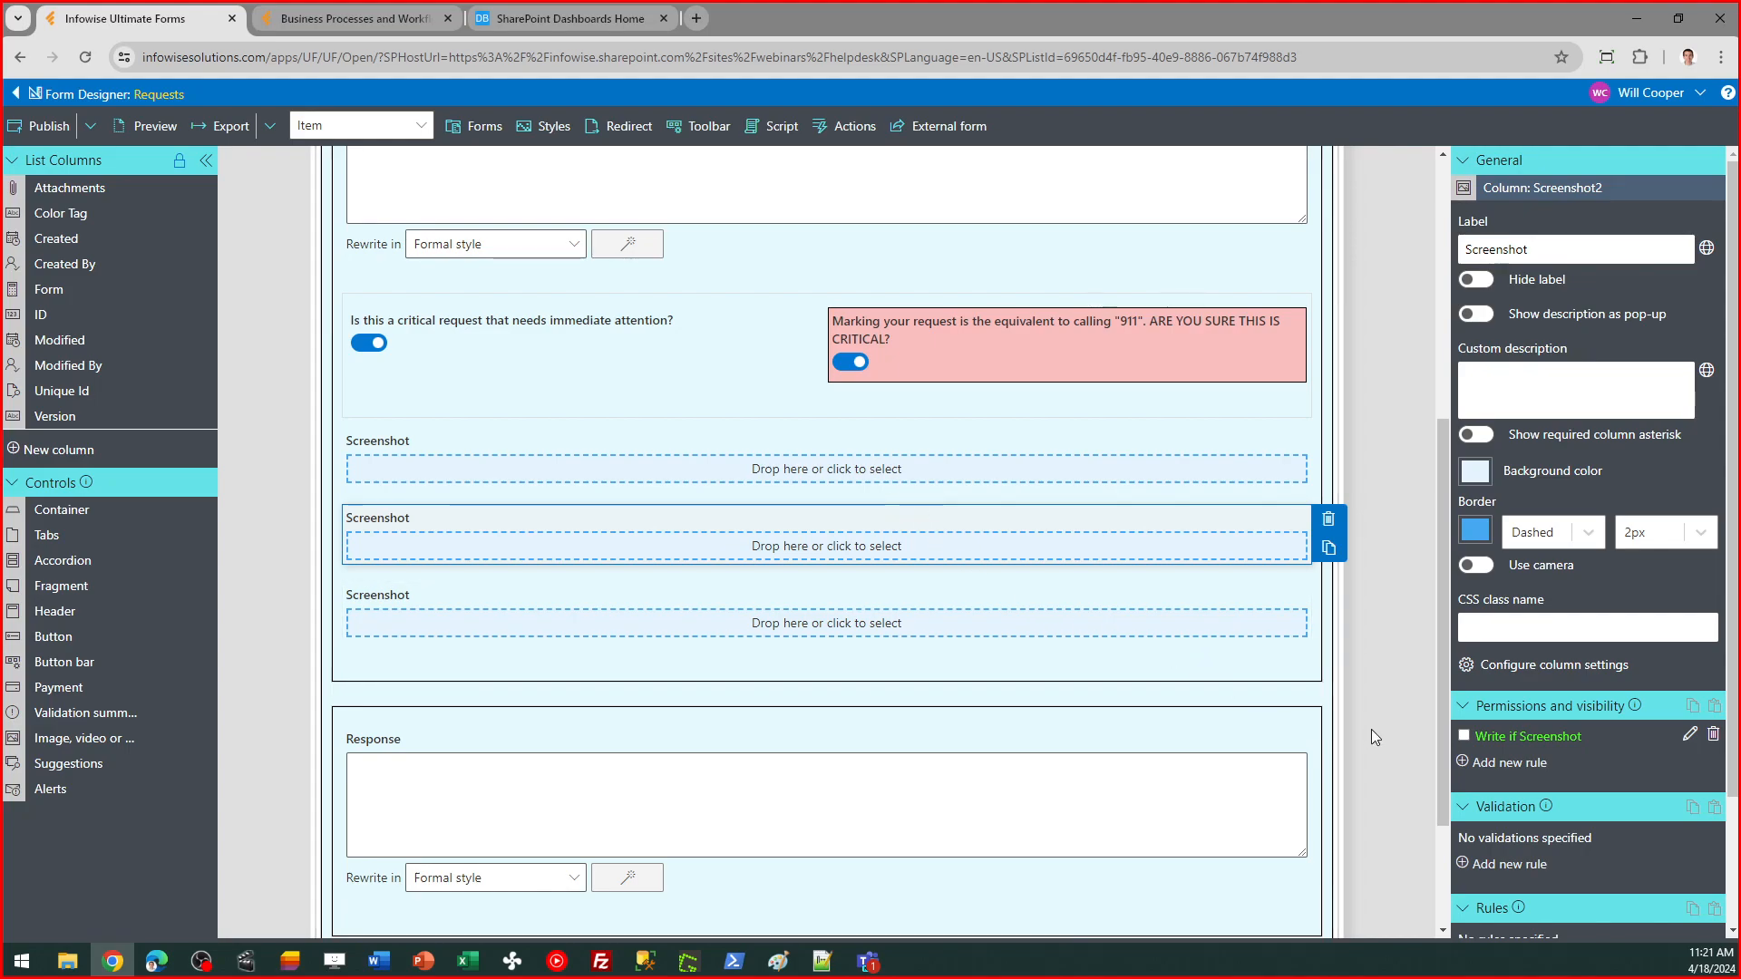
click(1690, 736)
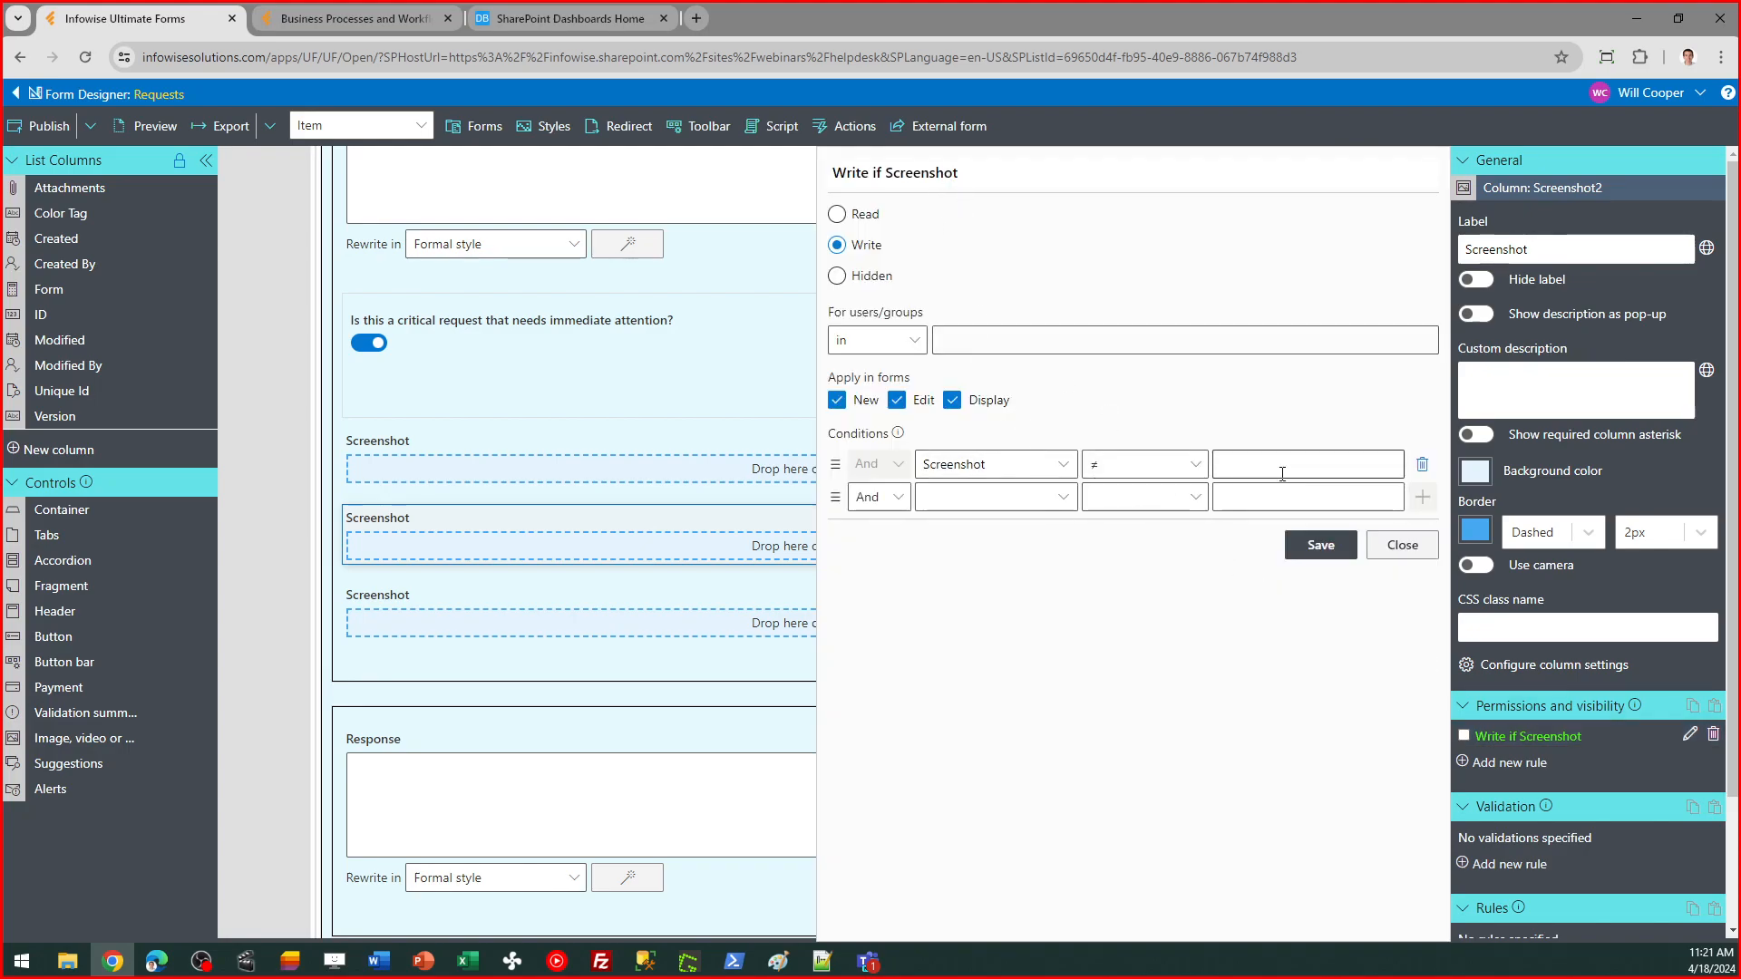
click(1401, 545)
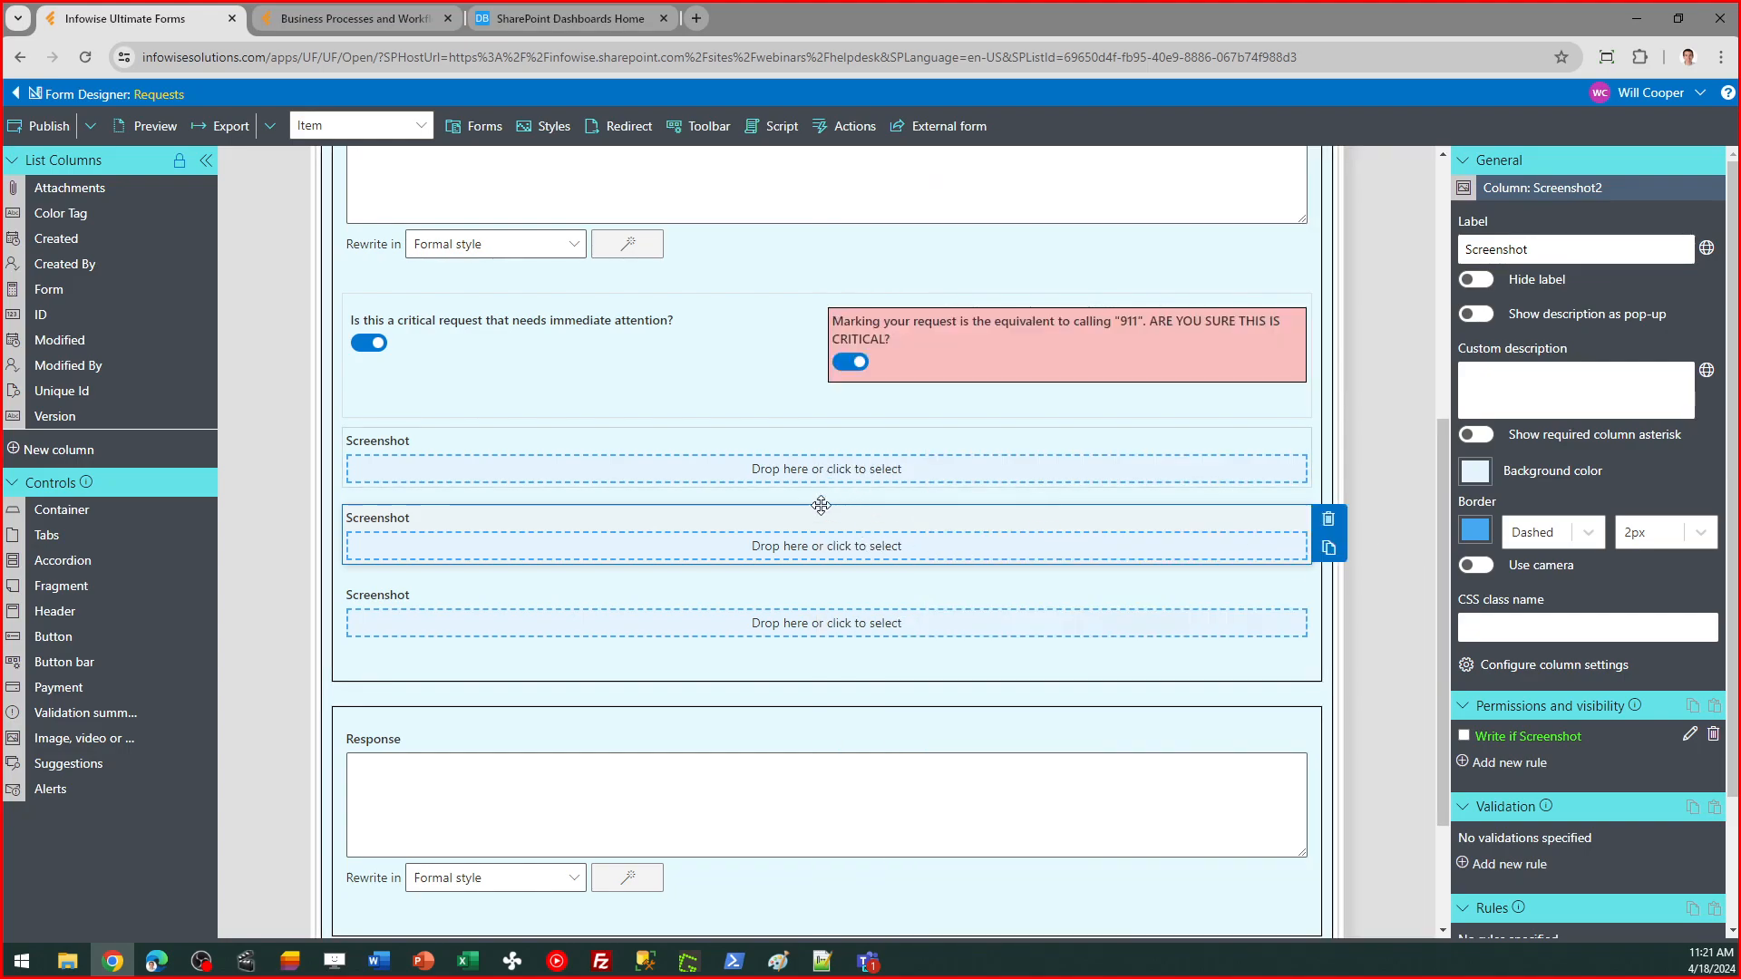
click(832, 626)
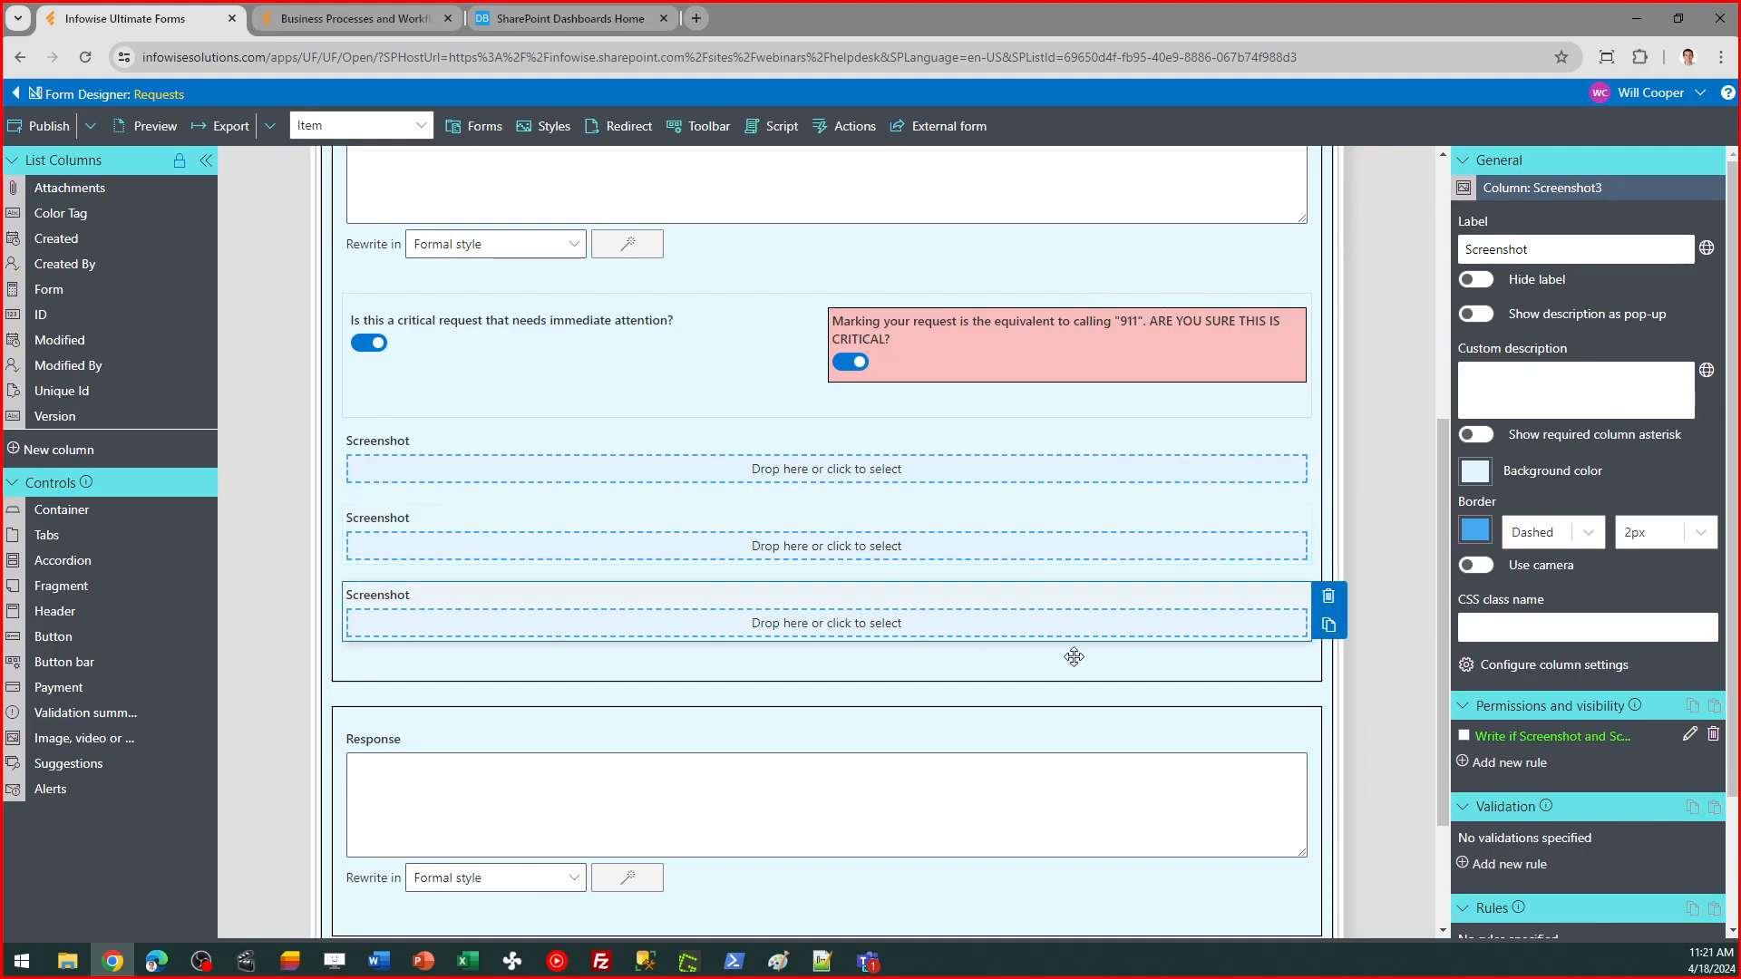
click(1690, 733)
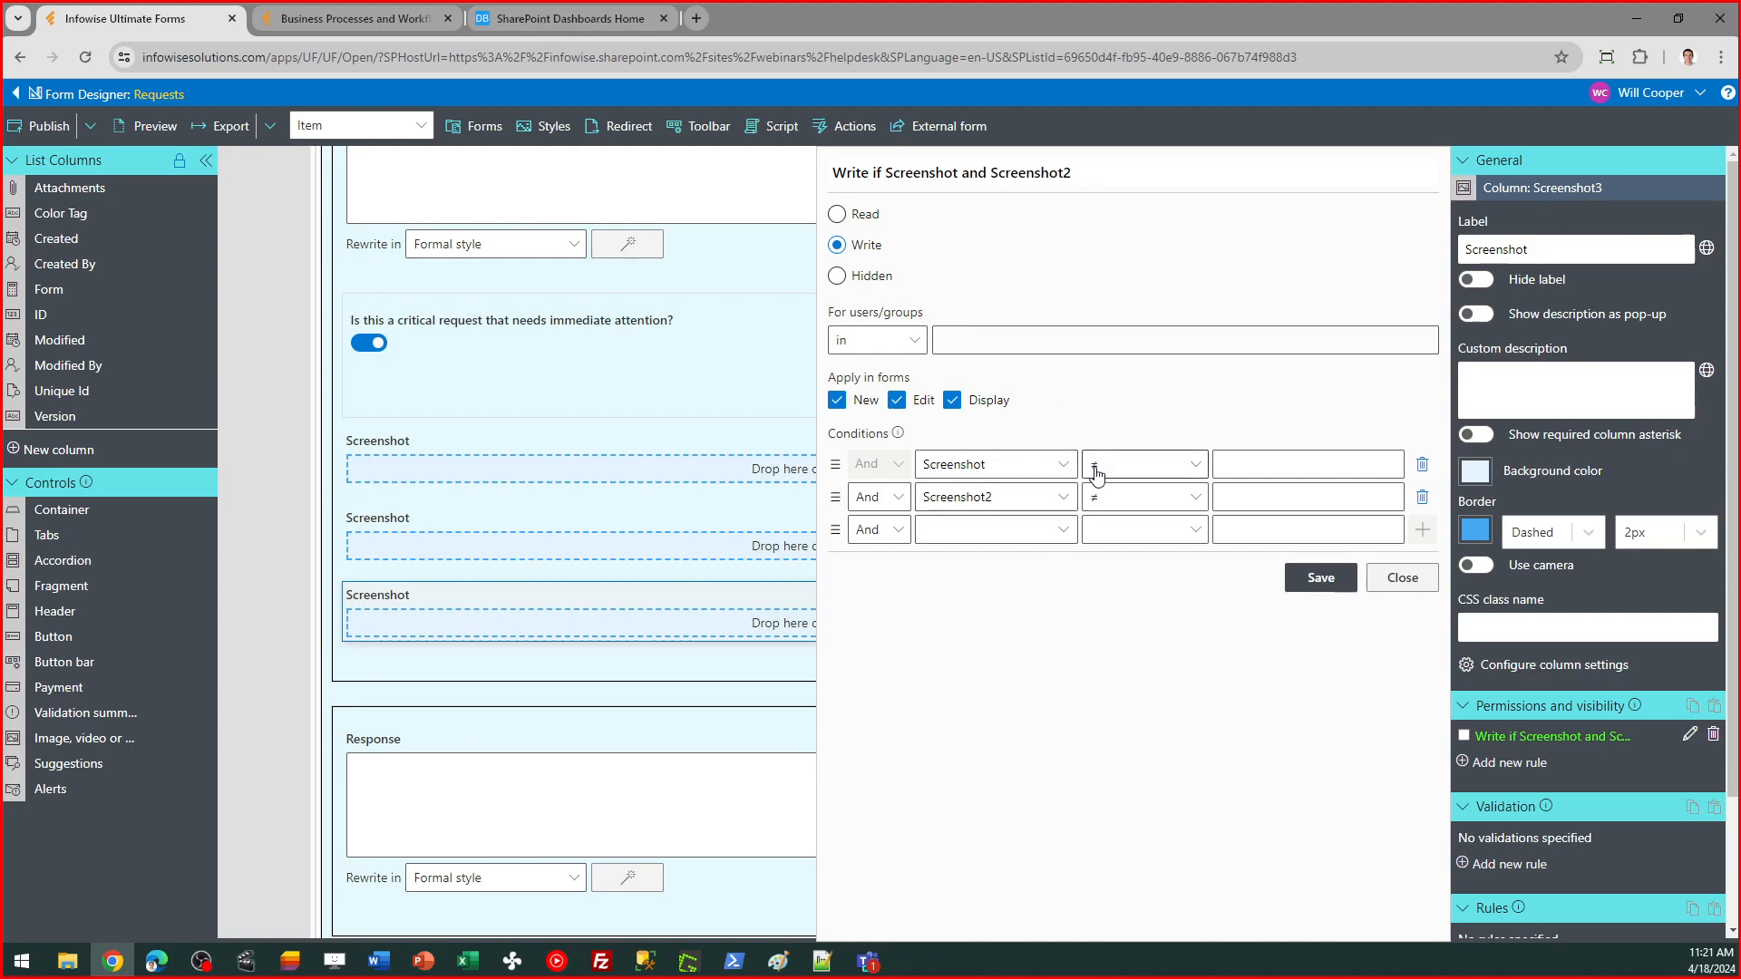
click(1403, 581)
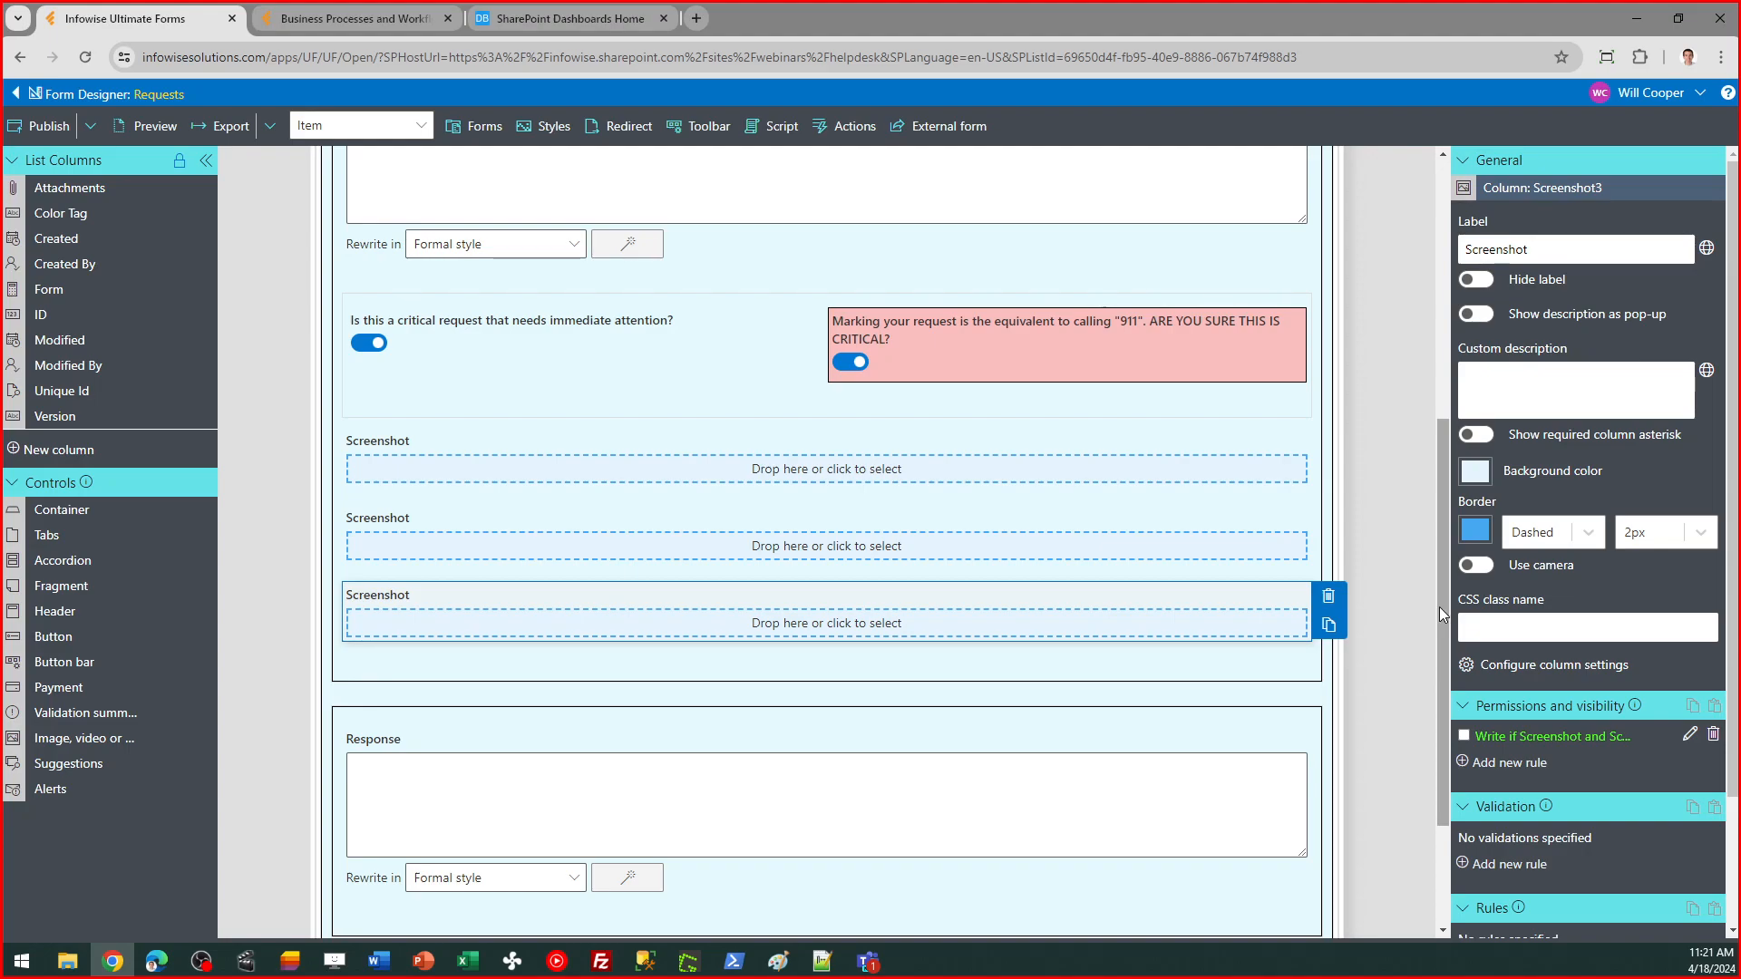
Step: Show the form's IT Updates section and open the Write on Edit / Display permission rule of its main container
drag(1444, 613, 1433, 350)
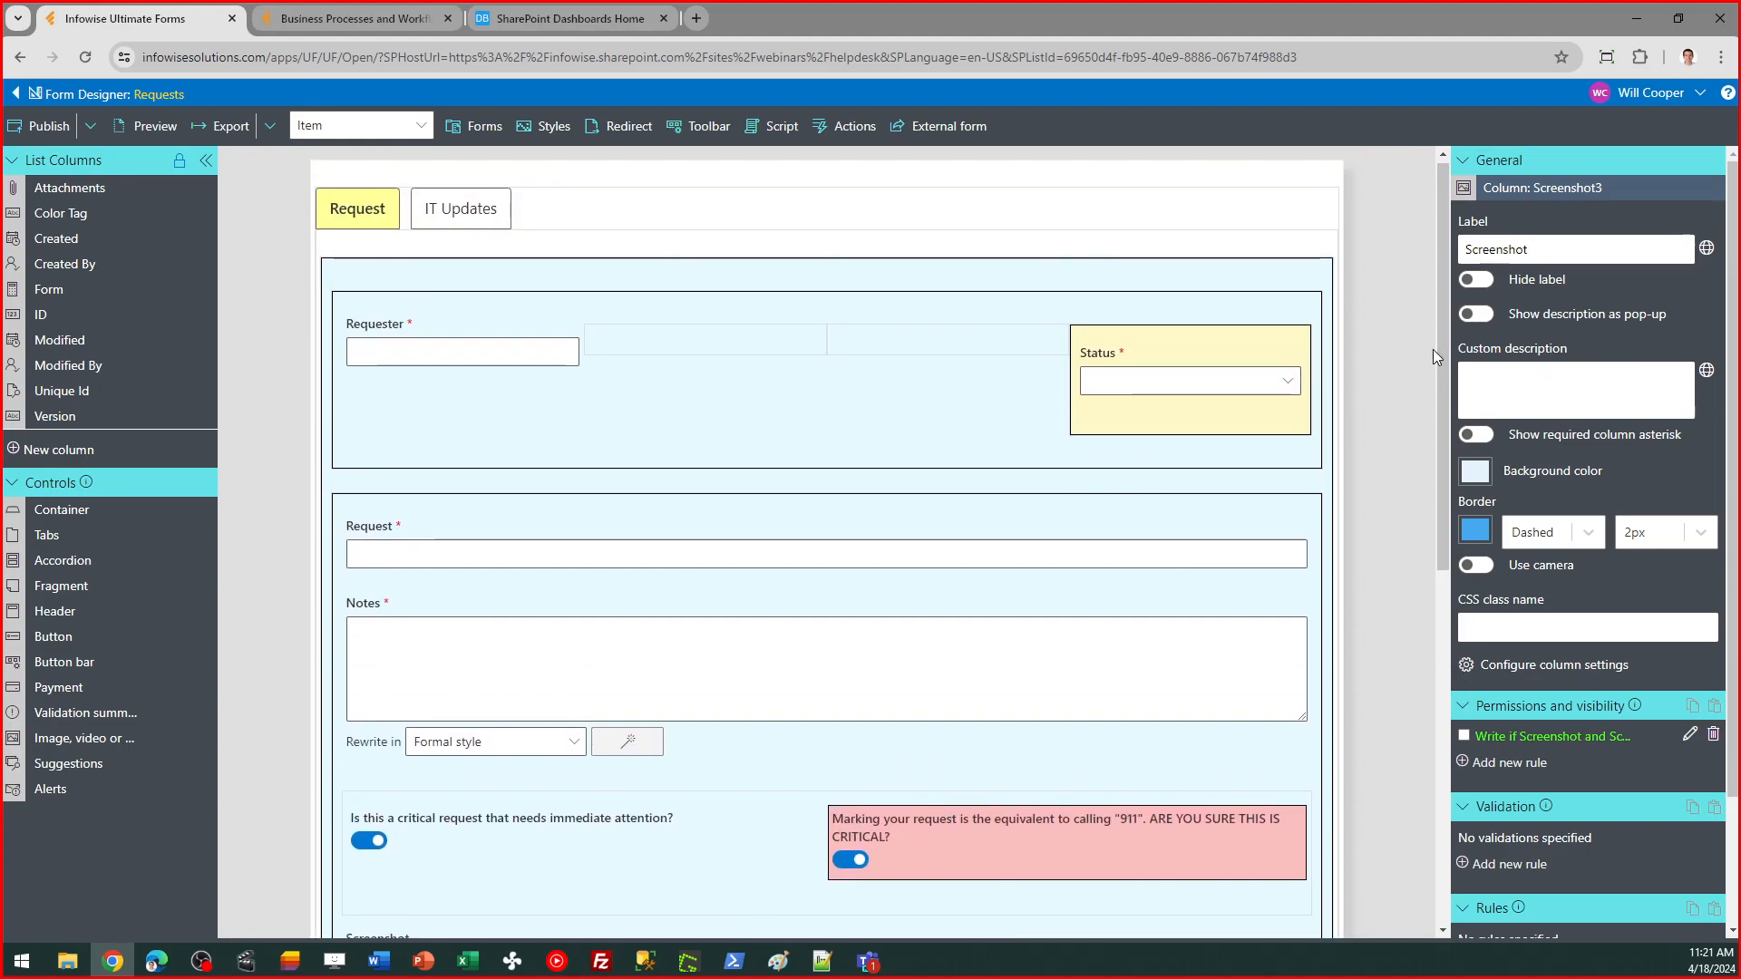
click(494, 214)
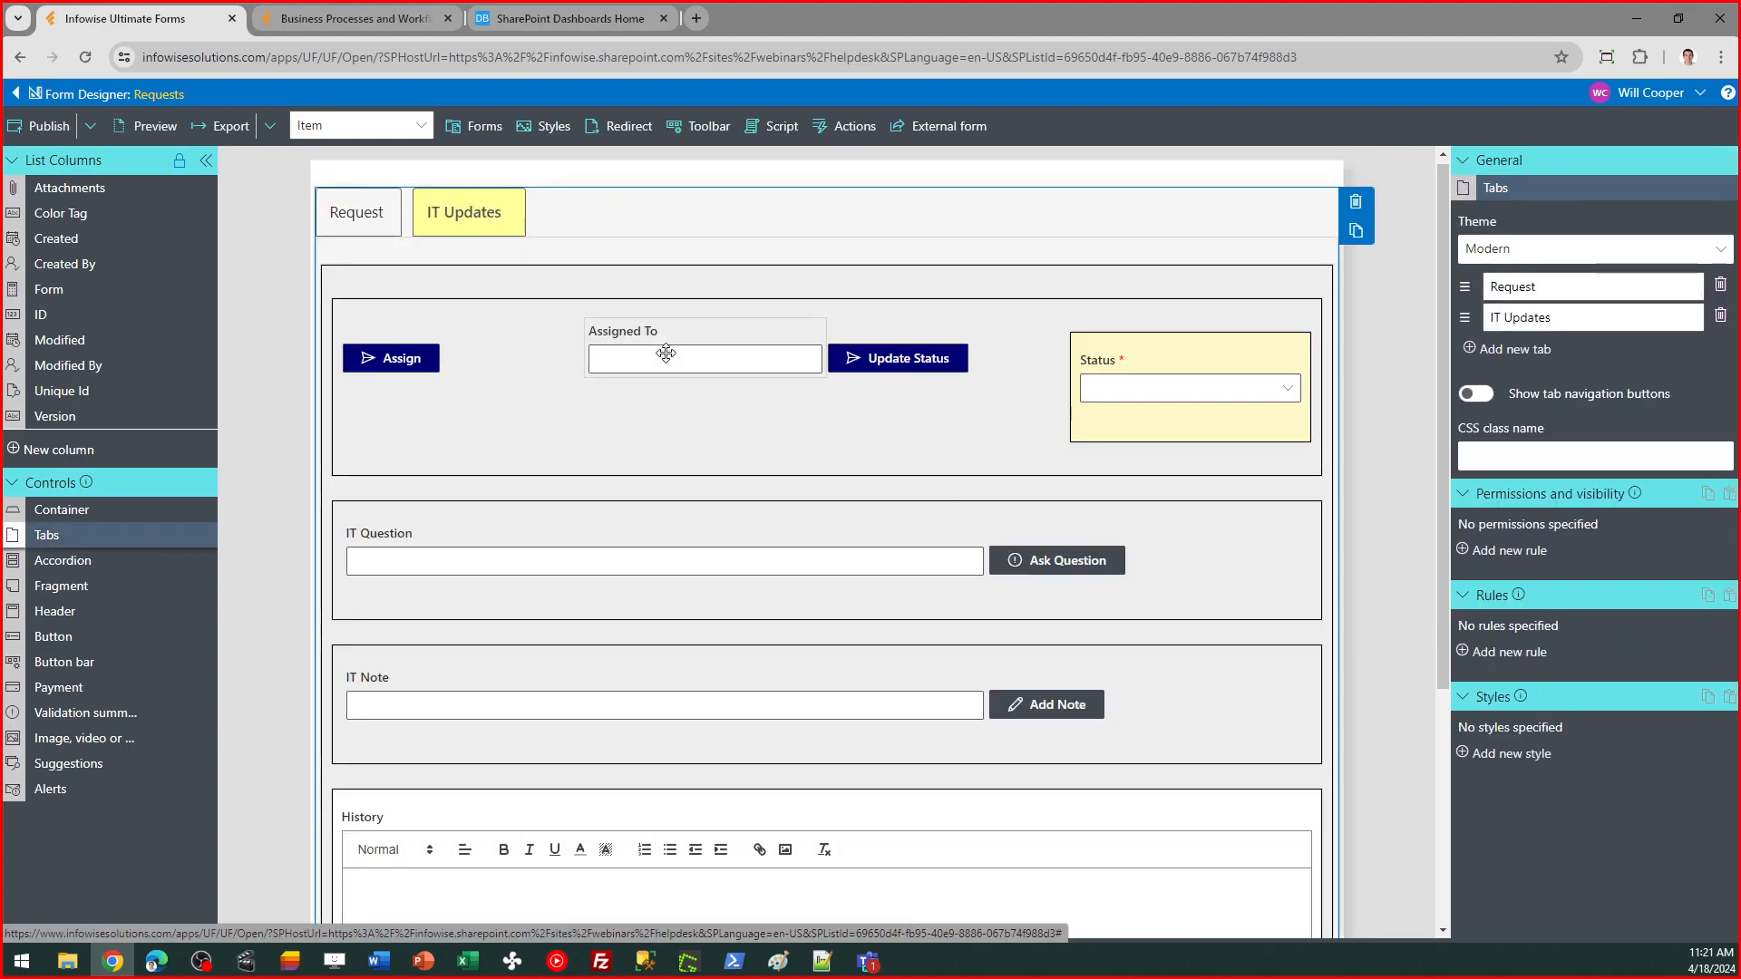
click(582, 274)
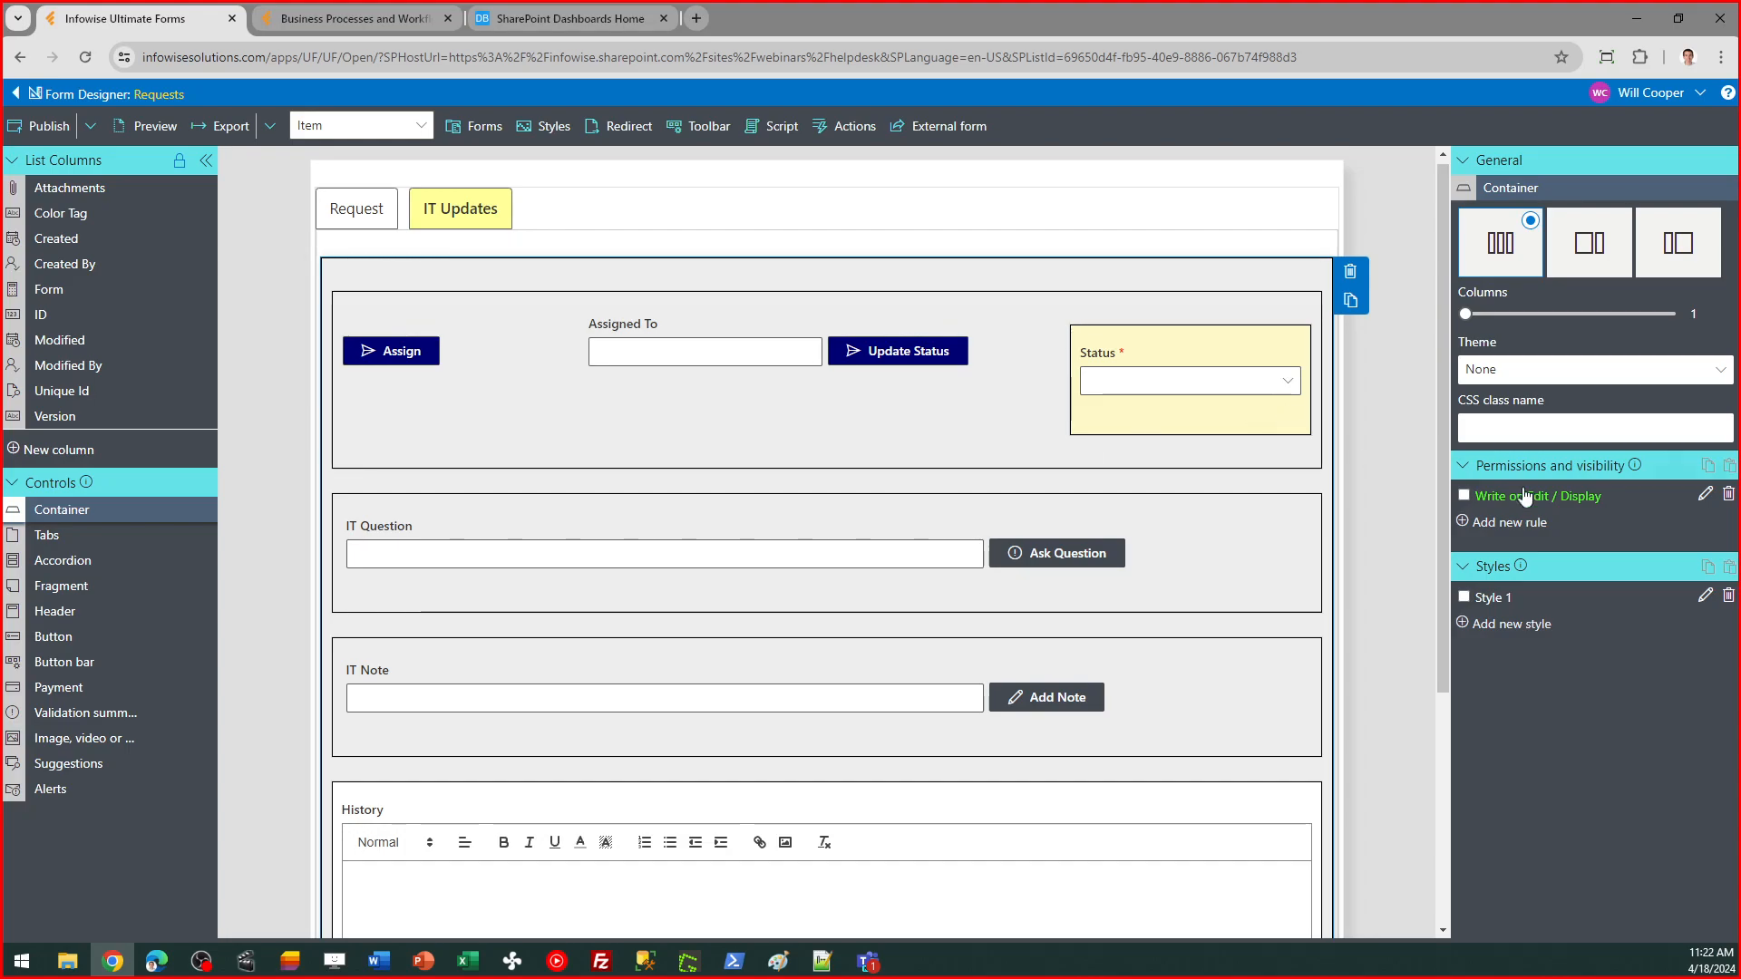
click(1703, 496)
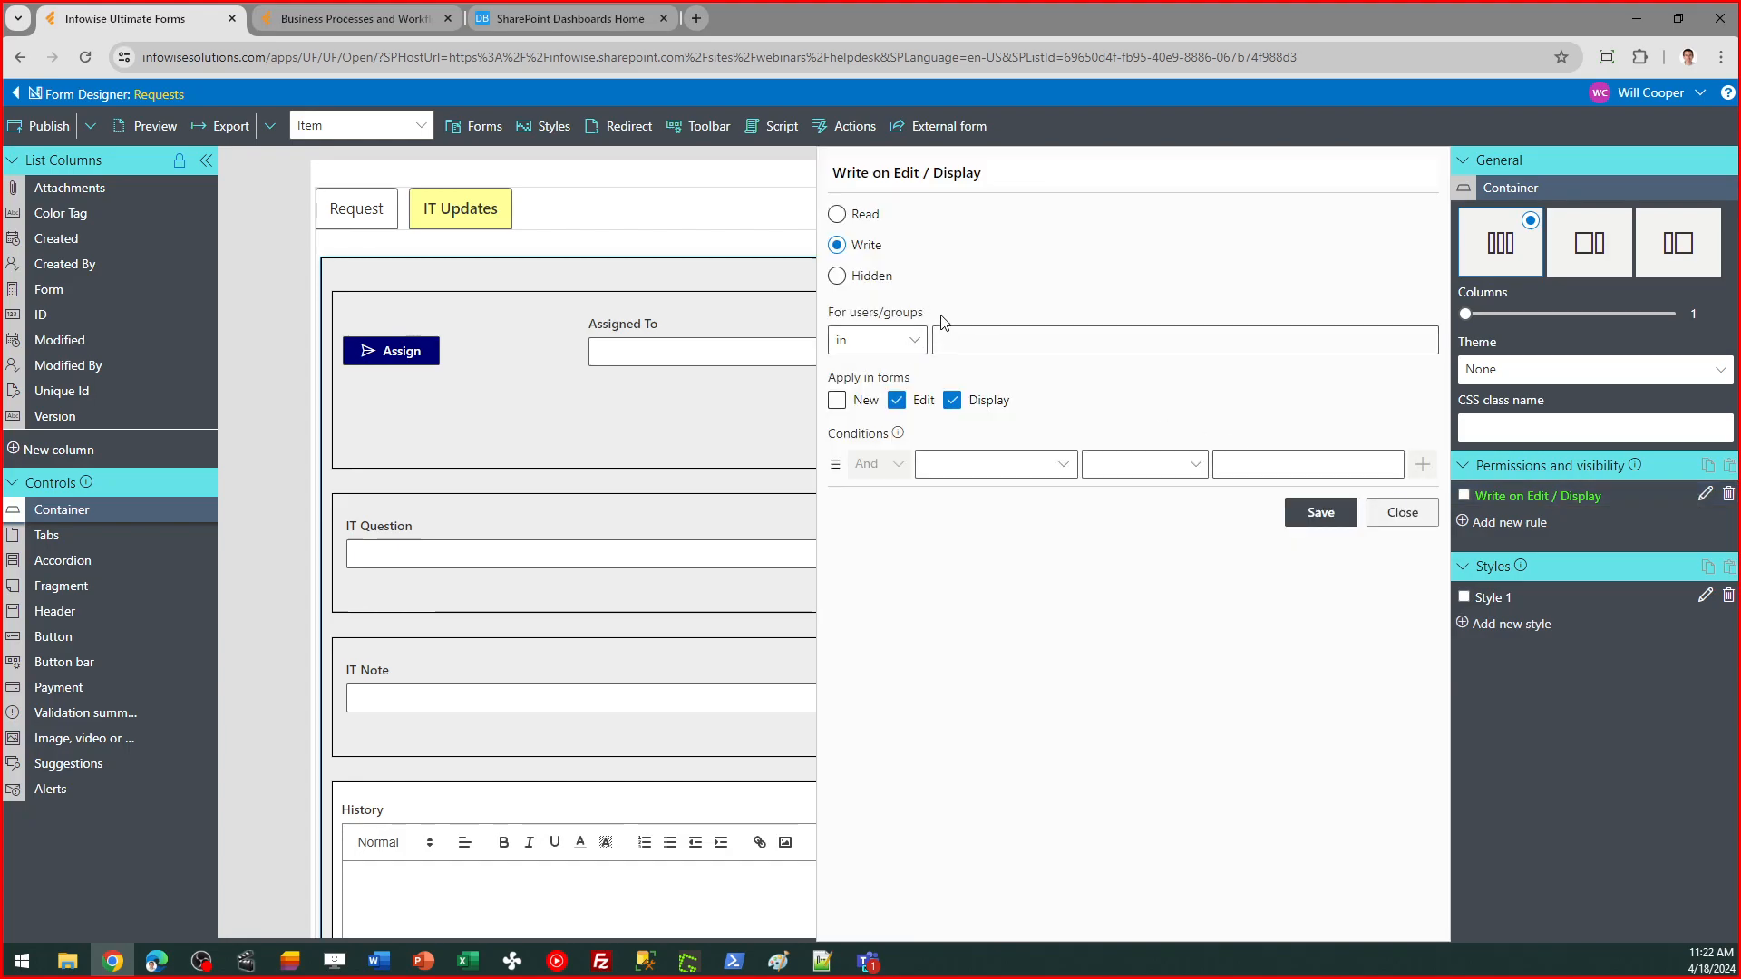
Step: Try restricting the container's Write on Edit / Display rule to the Infowise Sales group, and close the rule without saving
drag(927, 311, 828, 314)
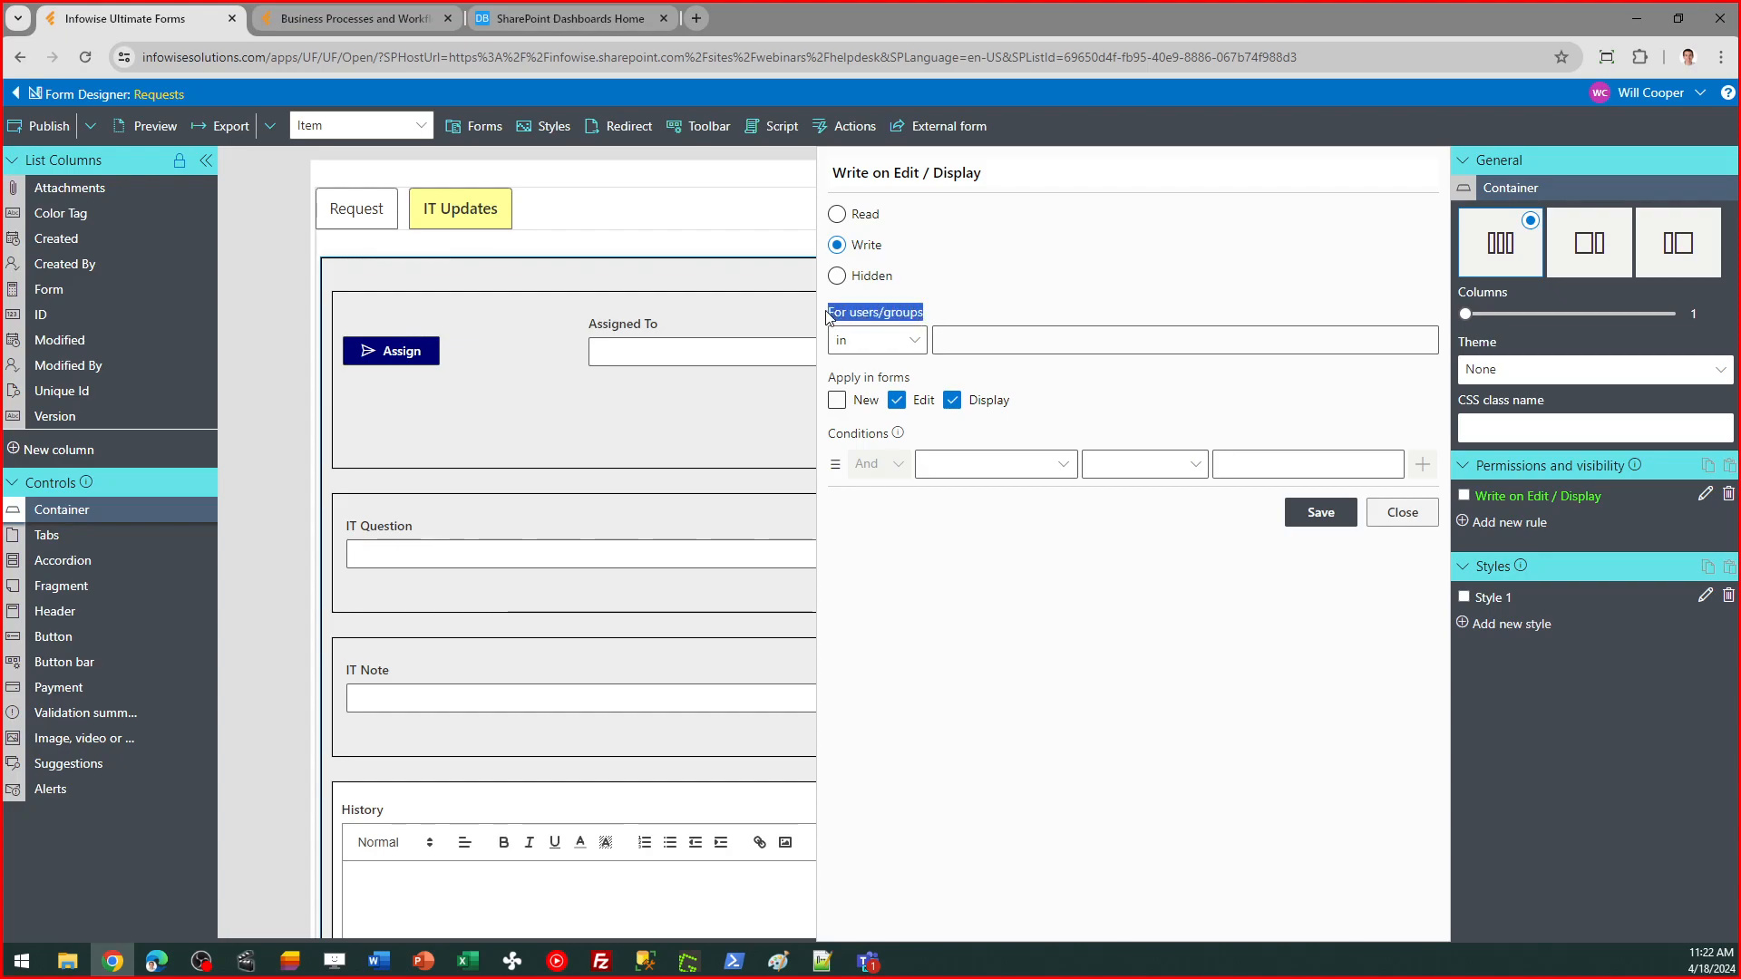
click(971, 341)
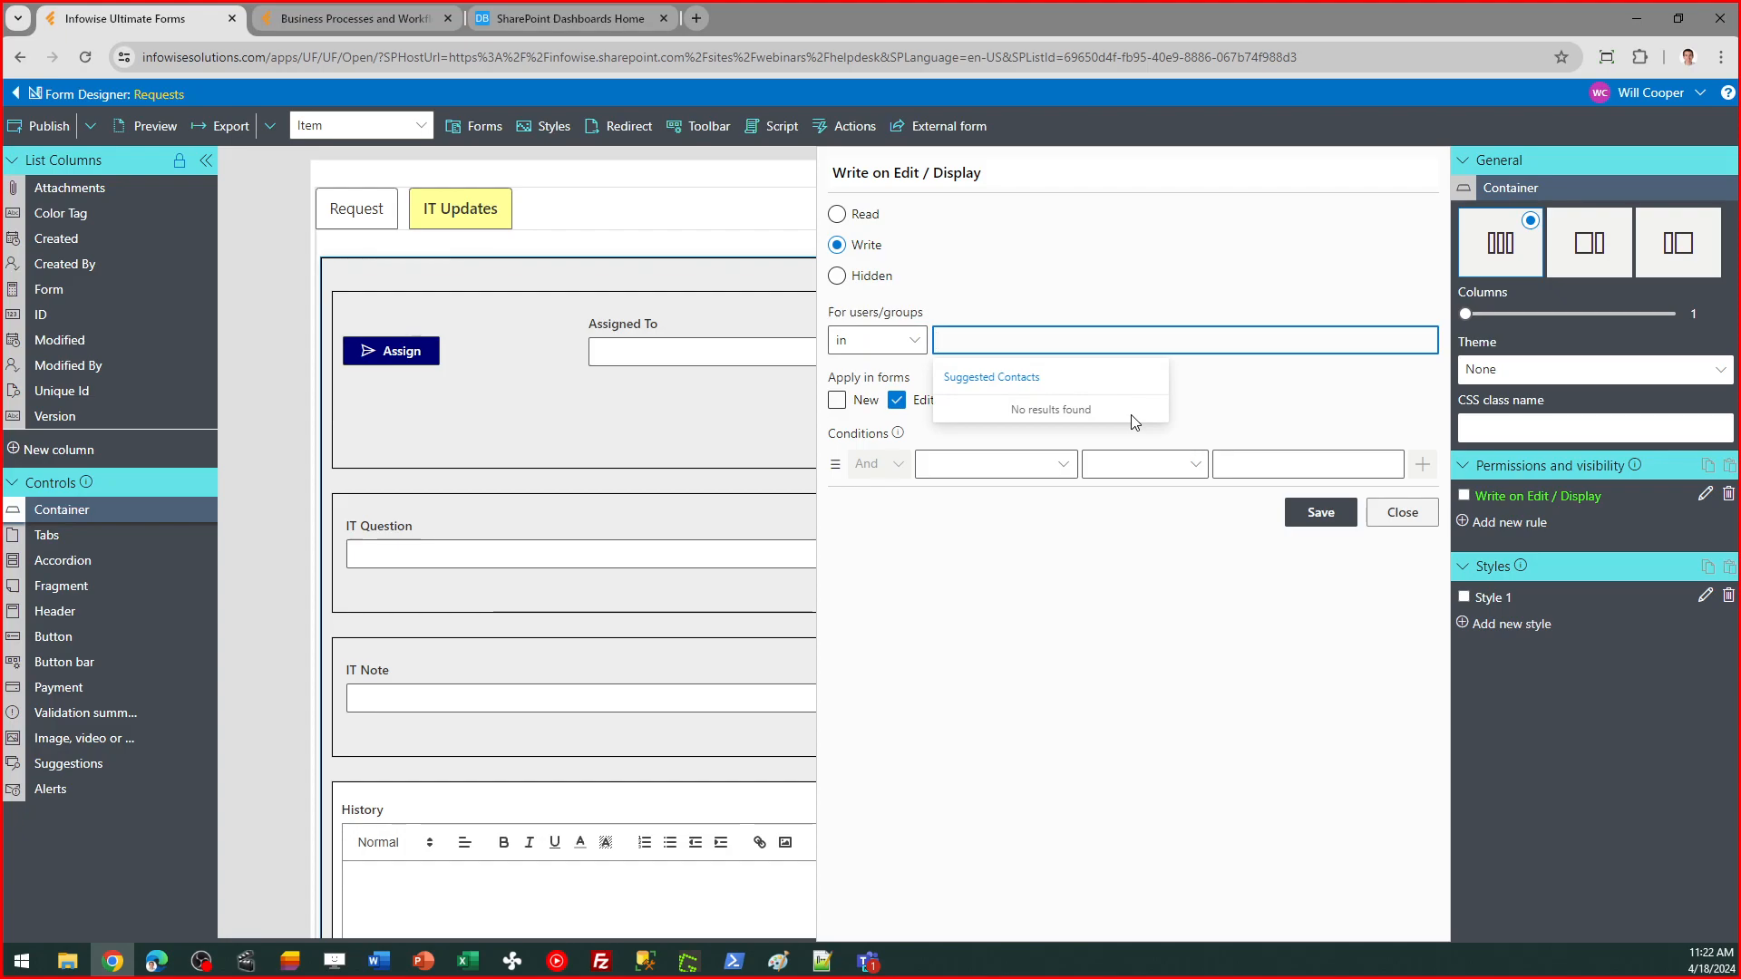
text(infowise)
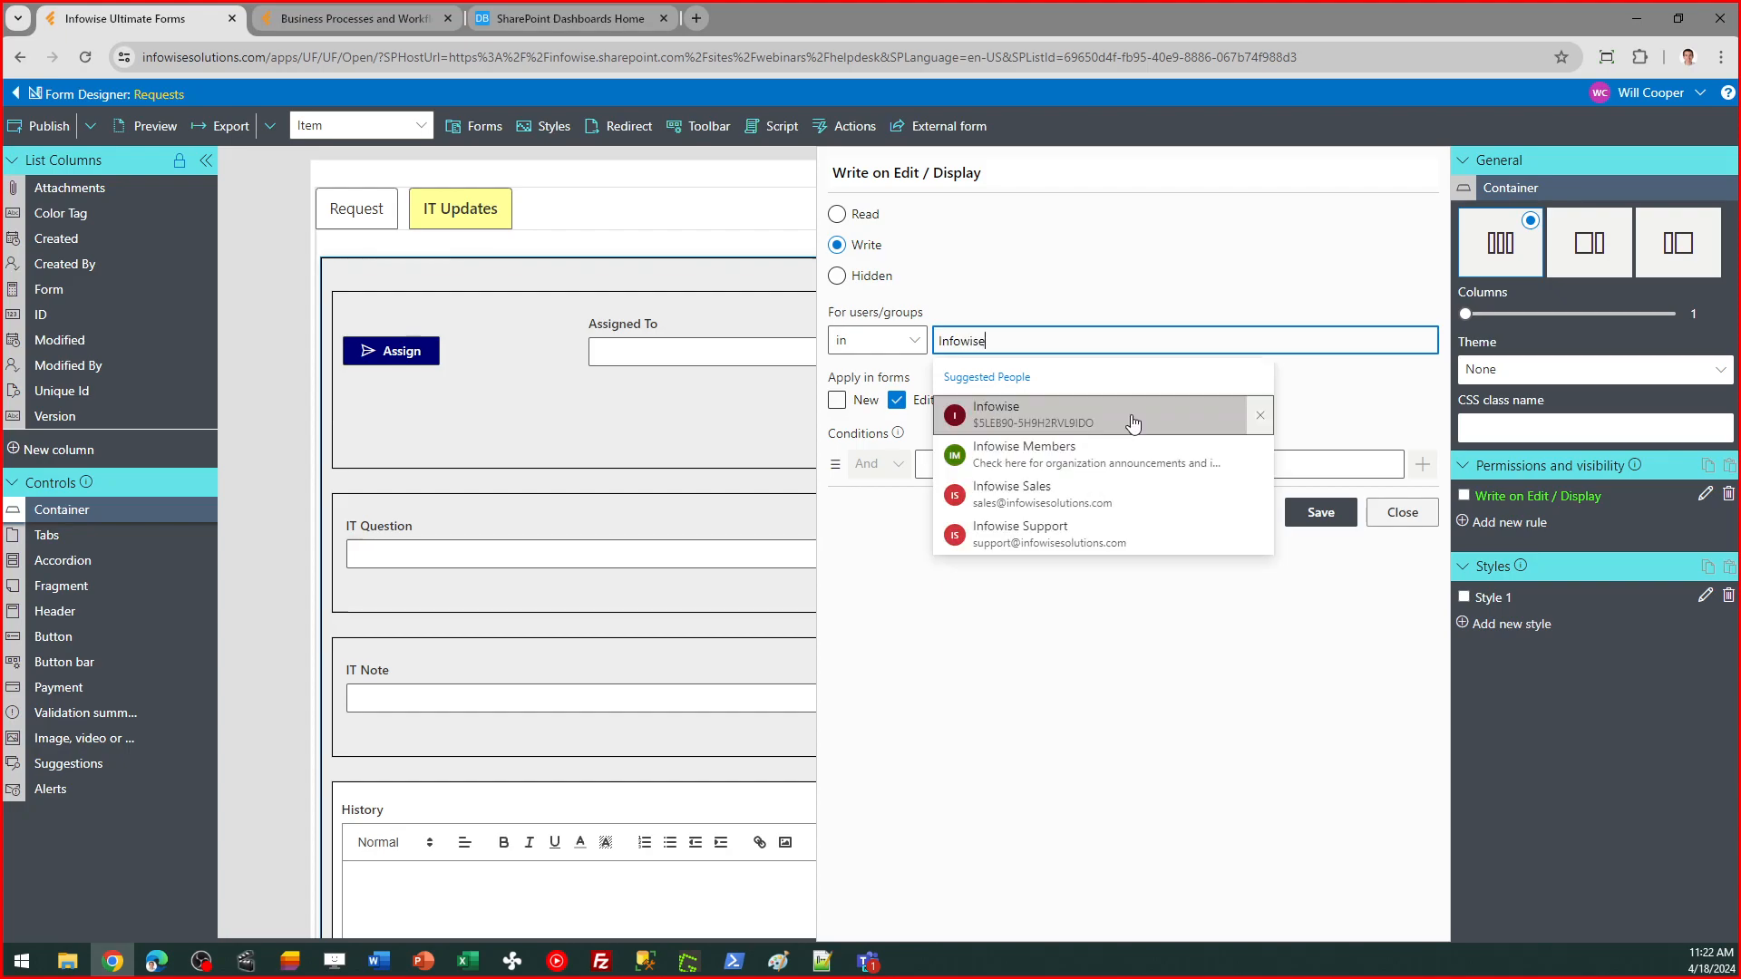
click(1097, 501)
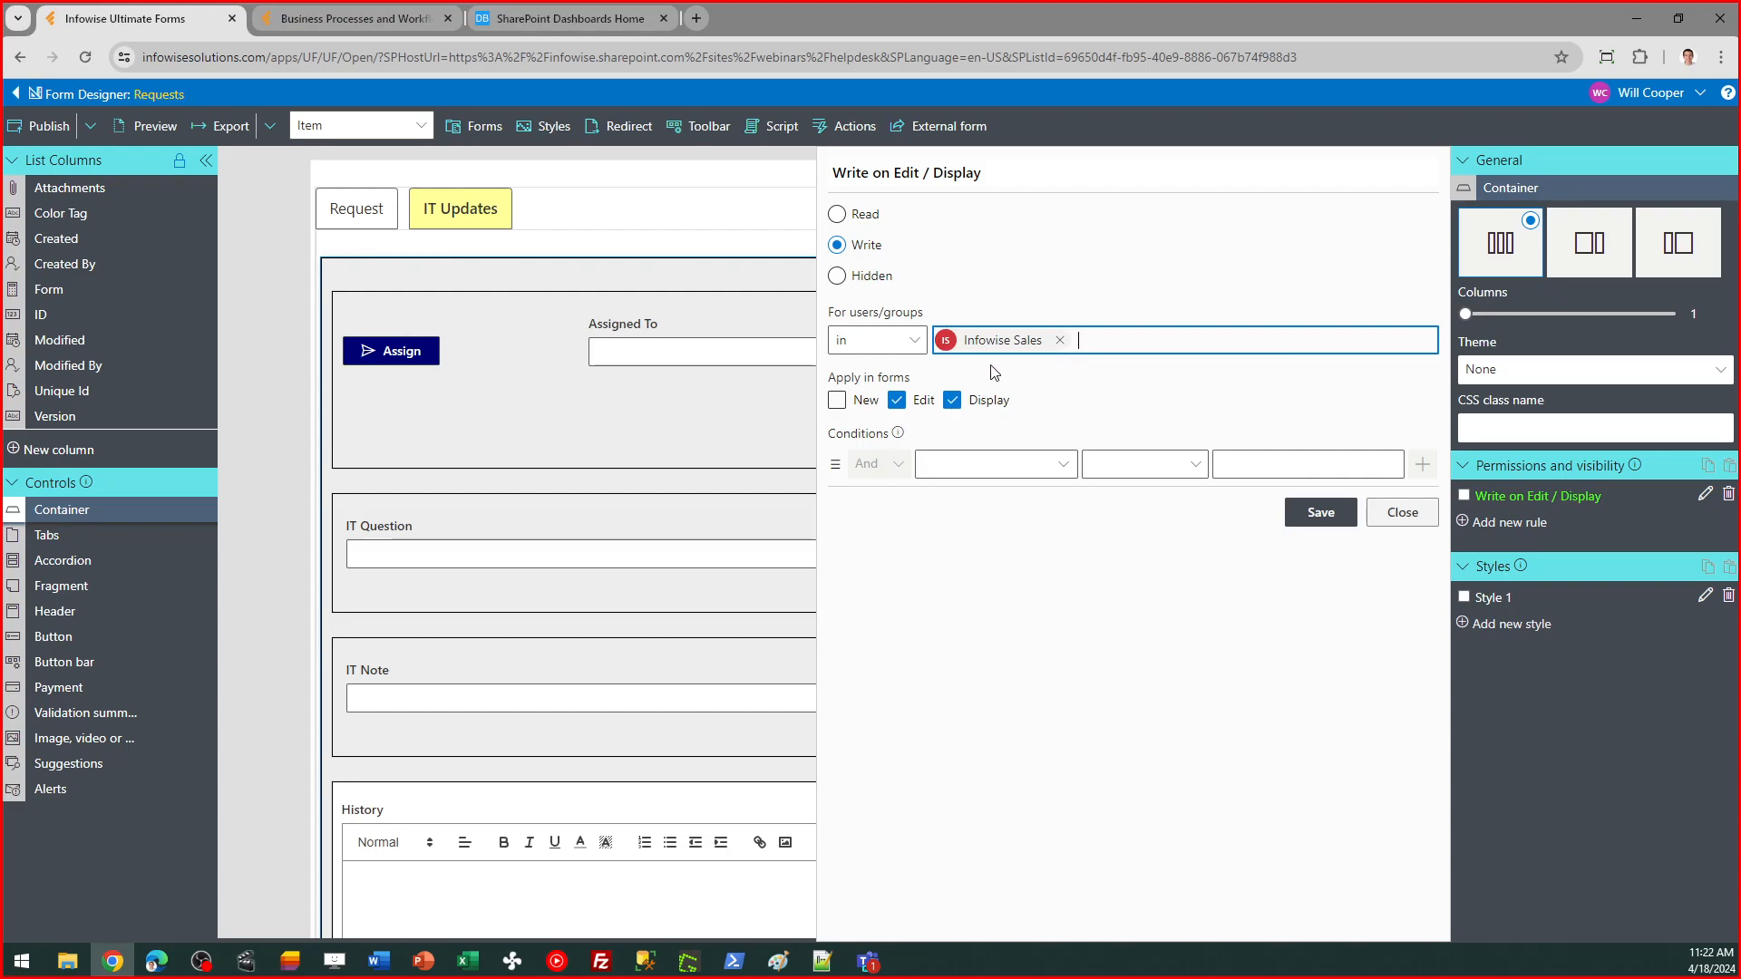
click(1403, 513)
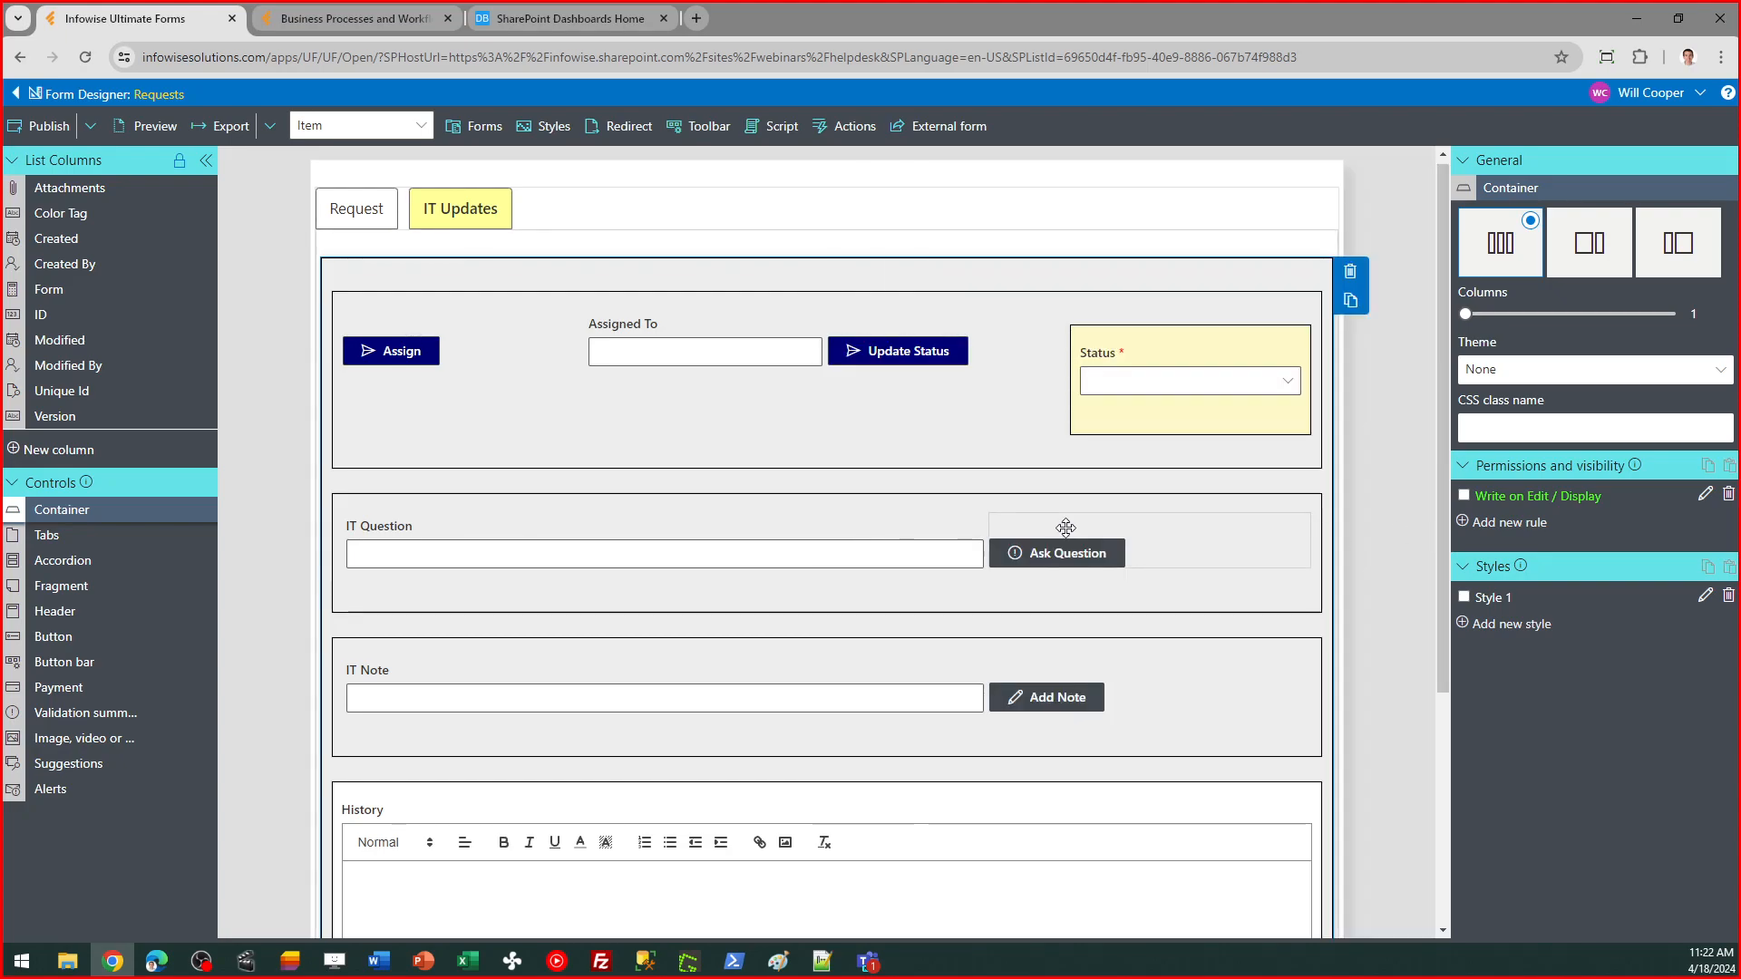
Step: Inspect the action settings of the Assign button and the properties of the Assigned To and History columns
click(410, 348)
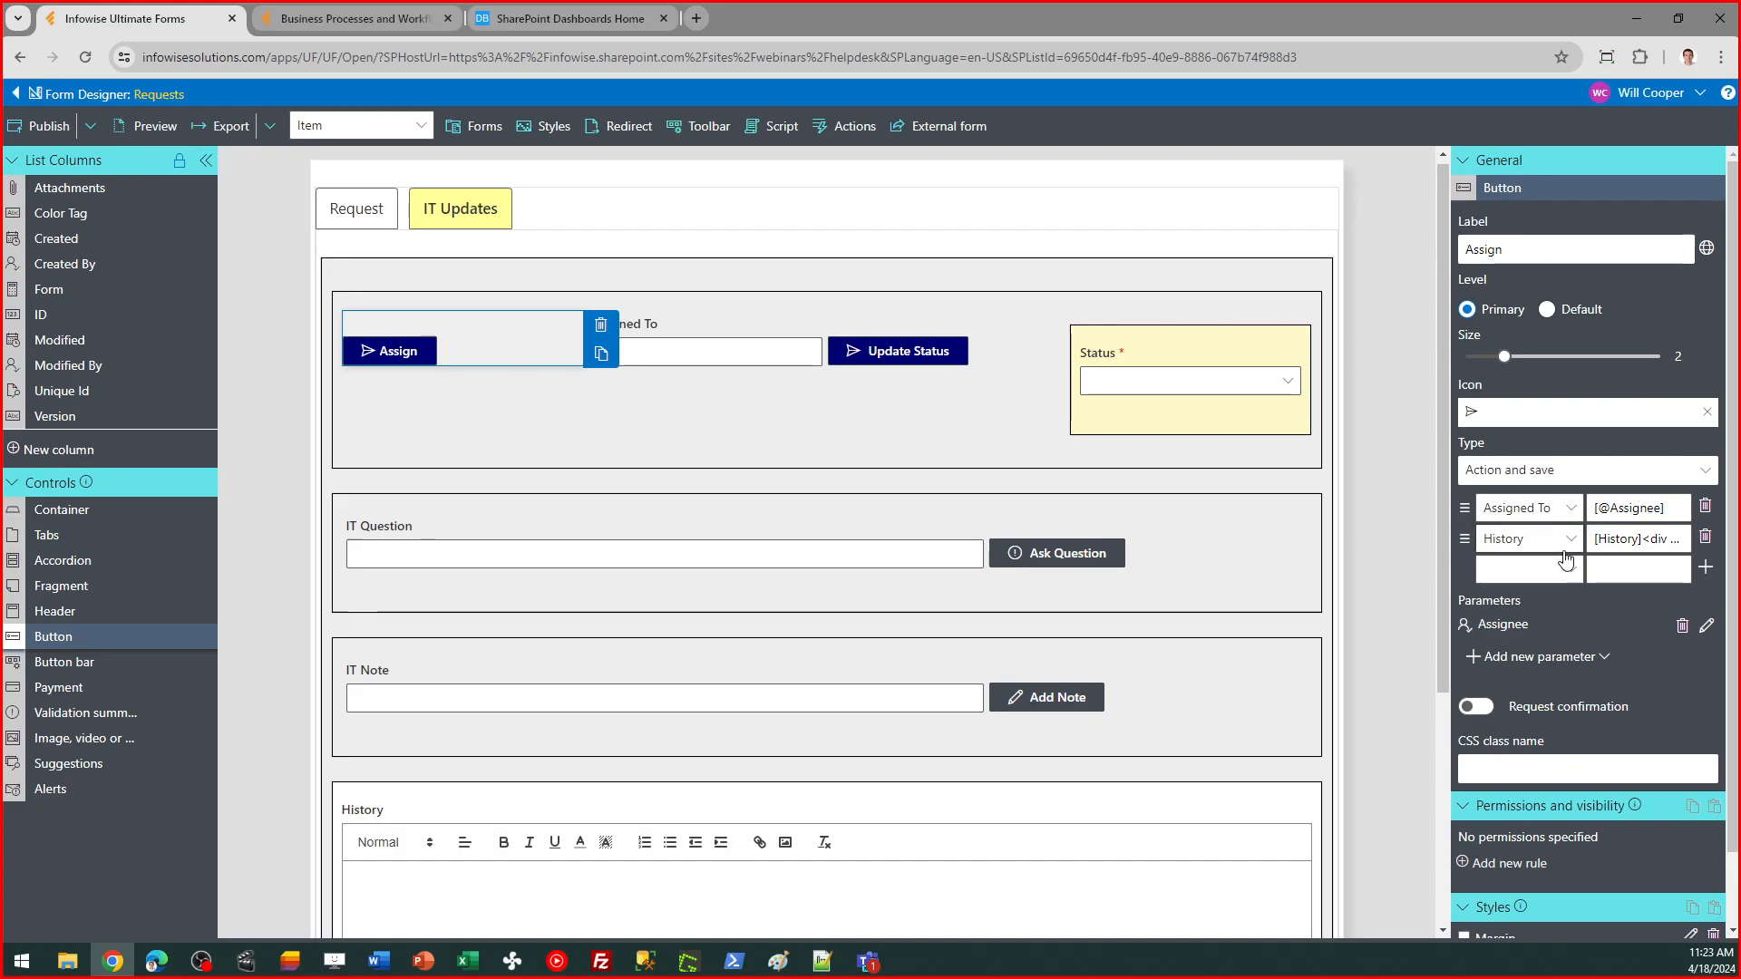
click(680, 349)
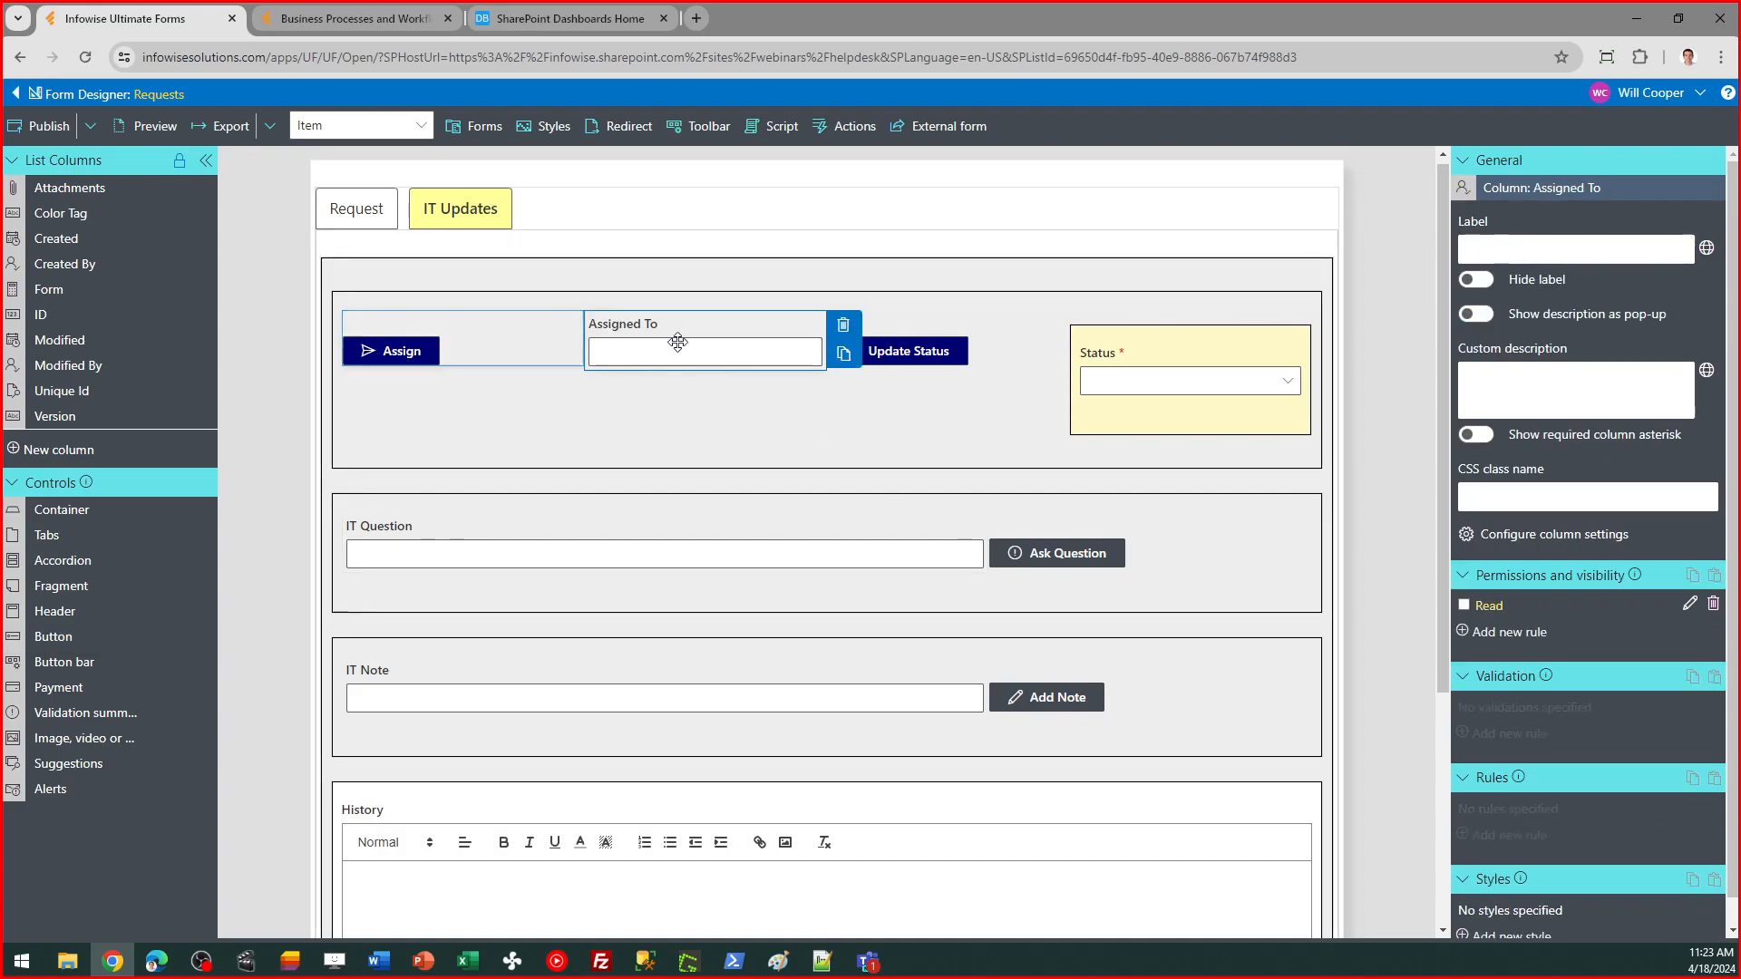
click(458, 363)
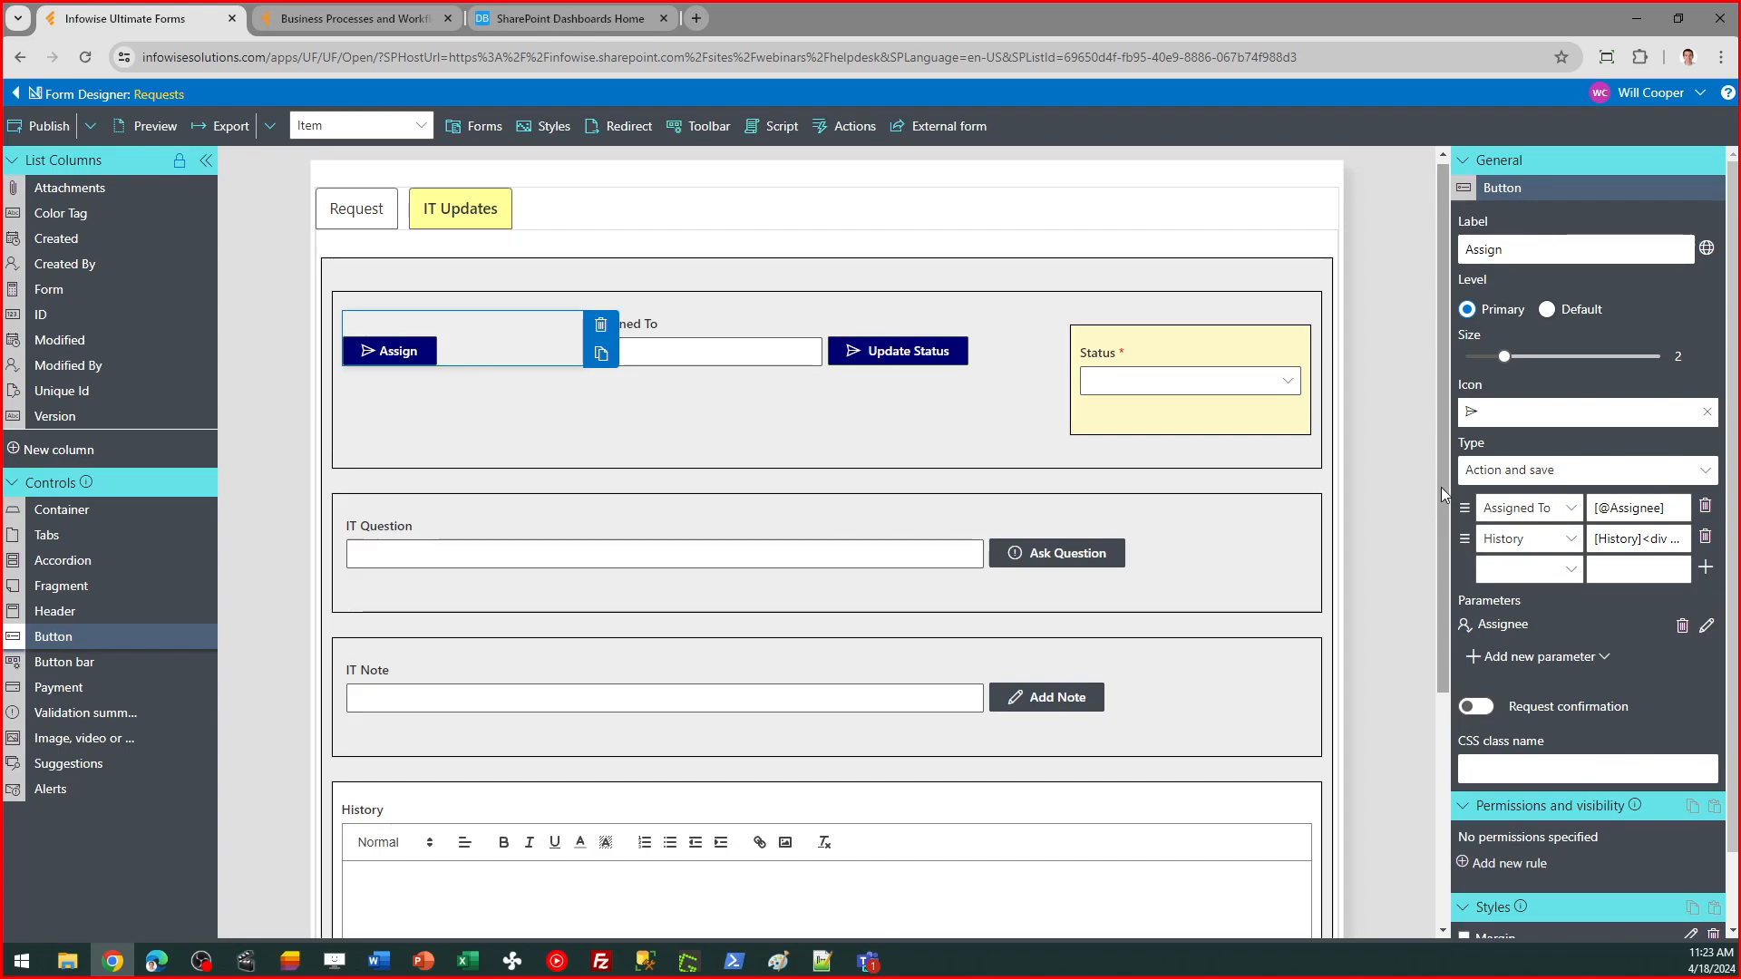
scroll(1442, 497, down, 4)
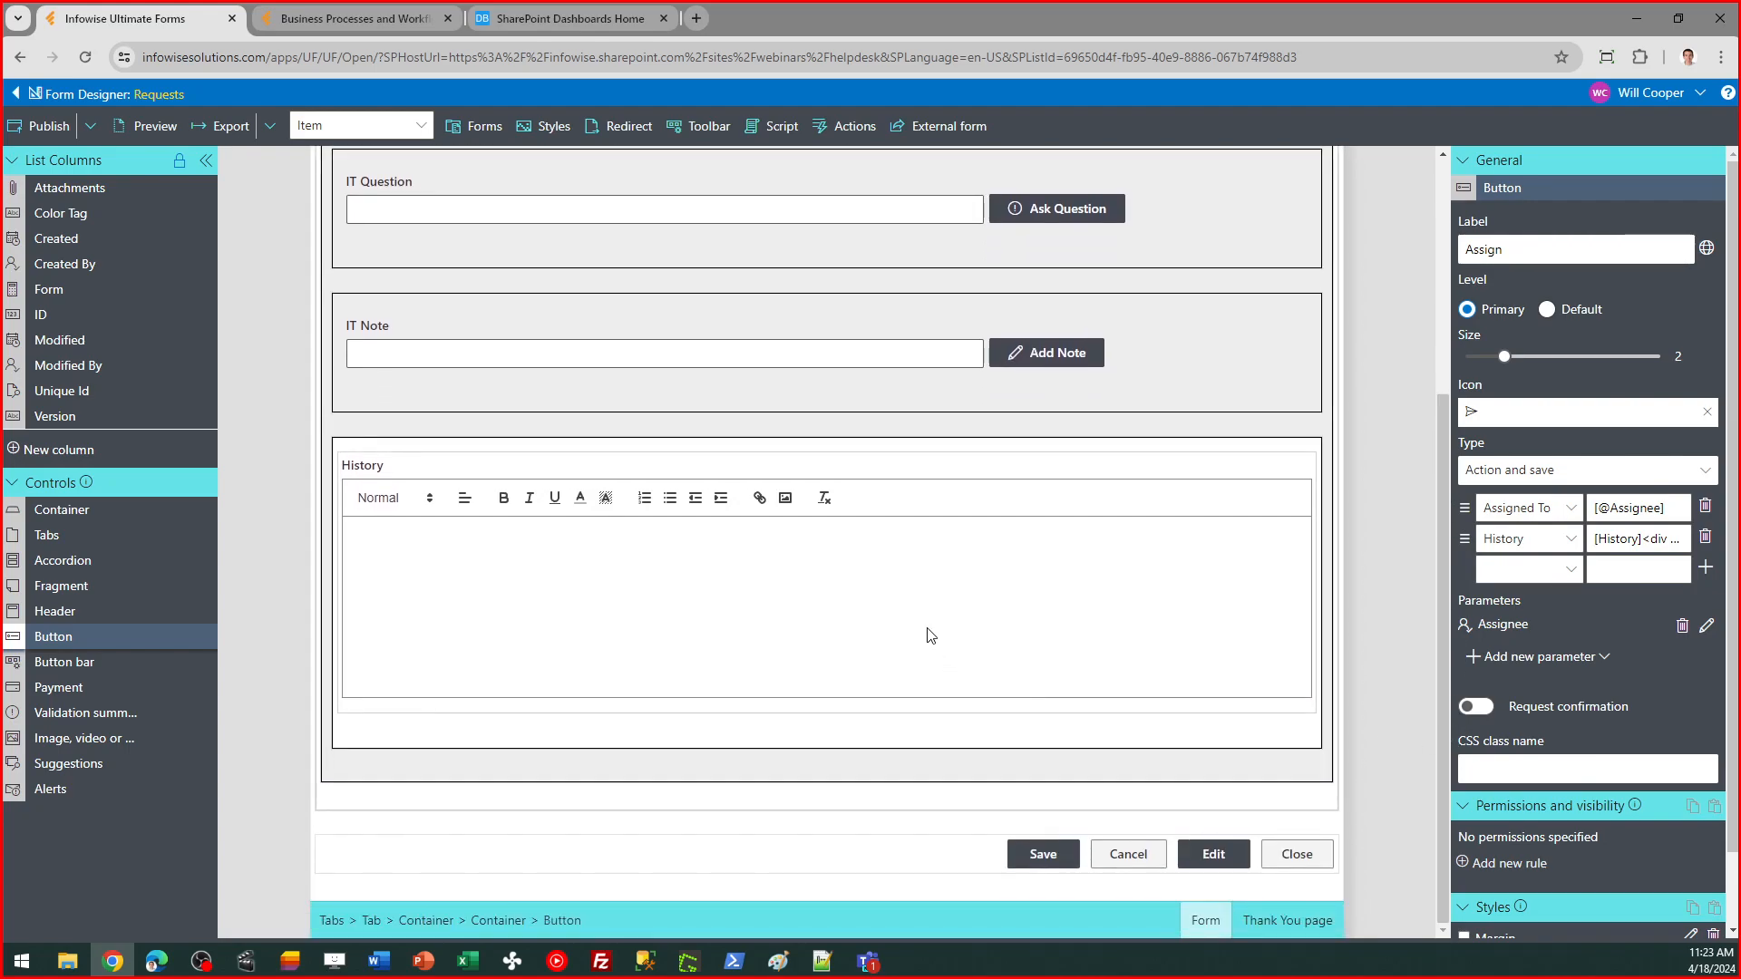
click(947, 608)
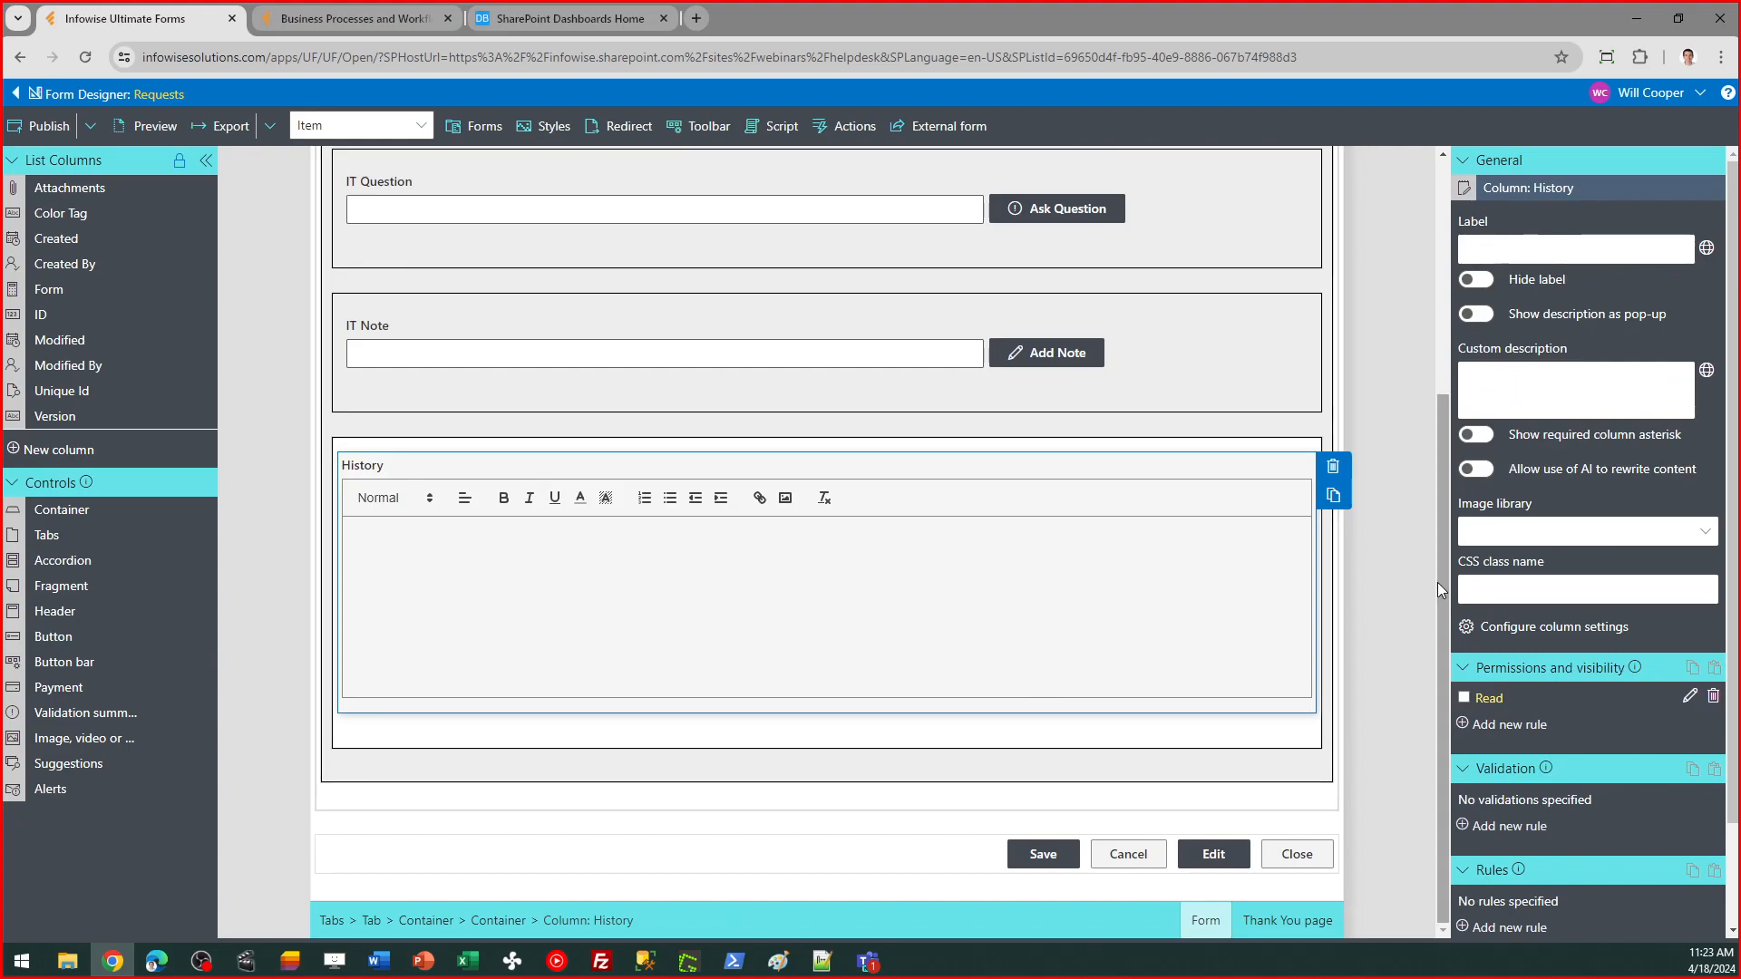
drag(1440, 592, 1422, 324)
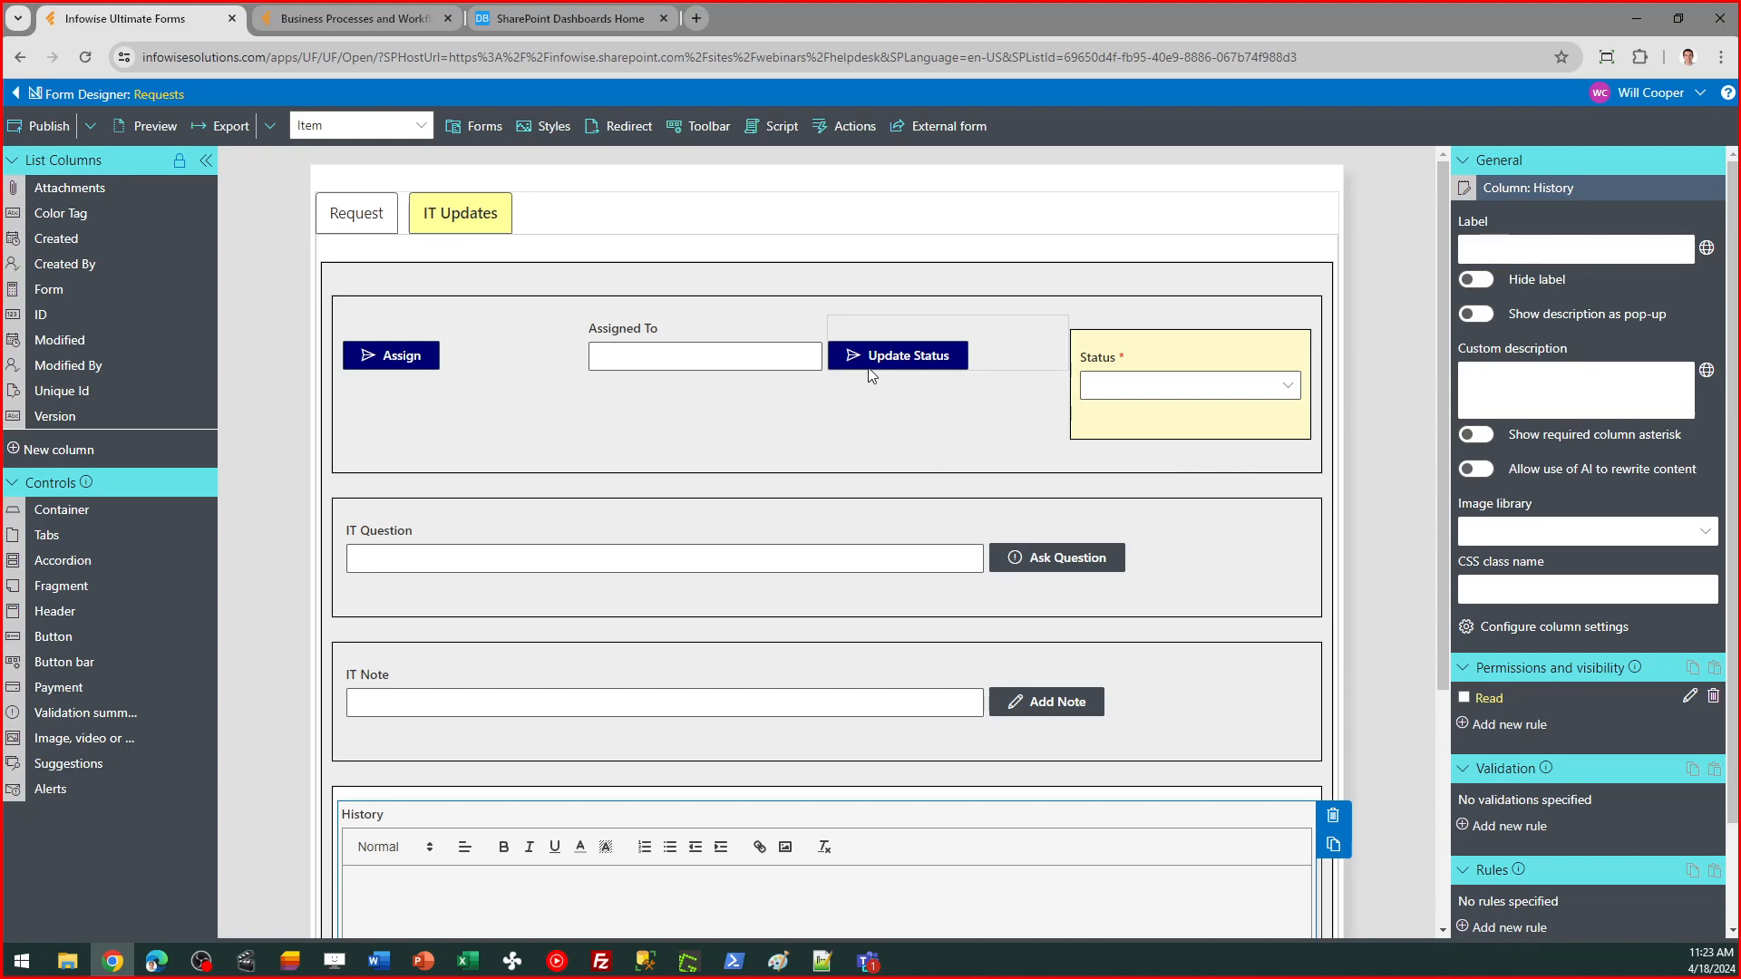
Step: Inspect the settings of the Update Status button, the IT Question column and the Ask Question button with its rules and styles
click(893, 356)
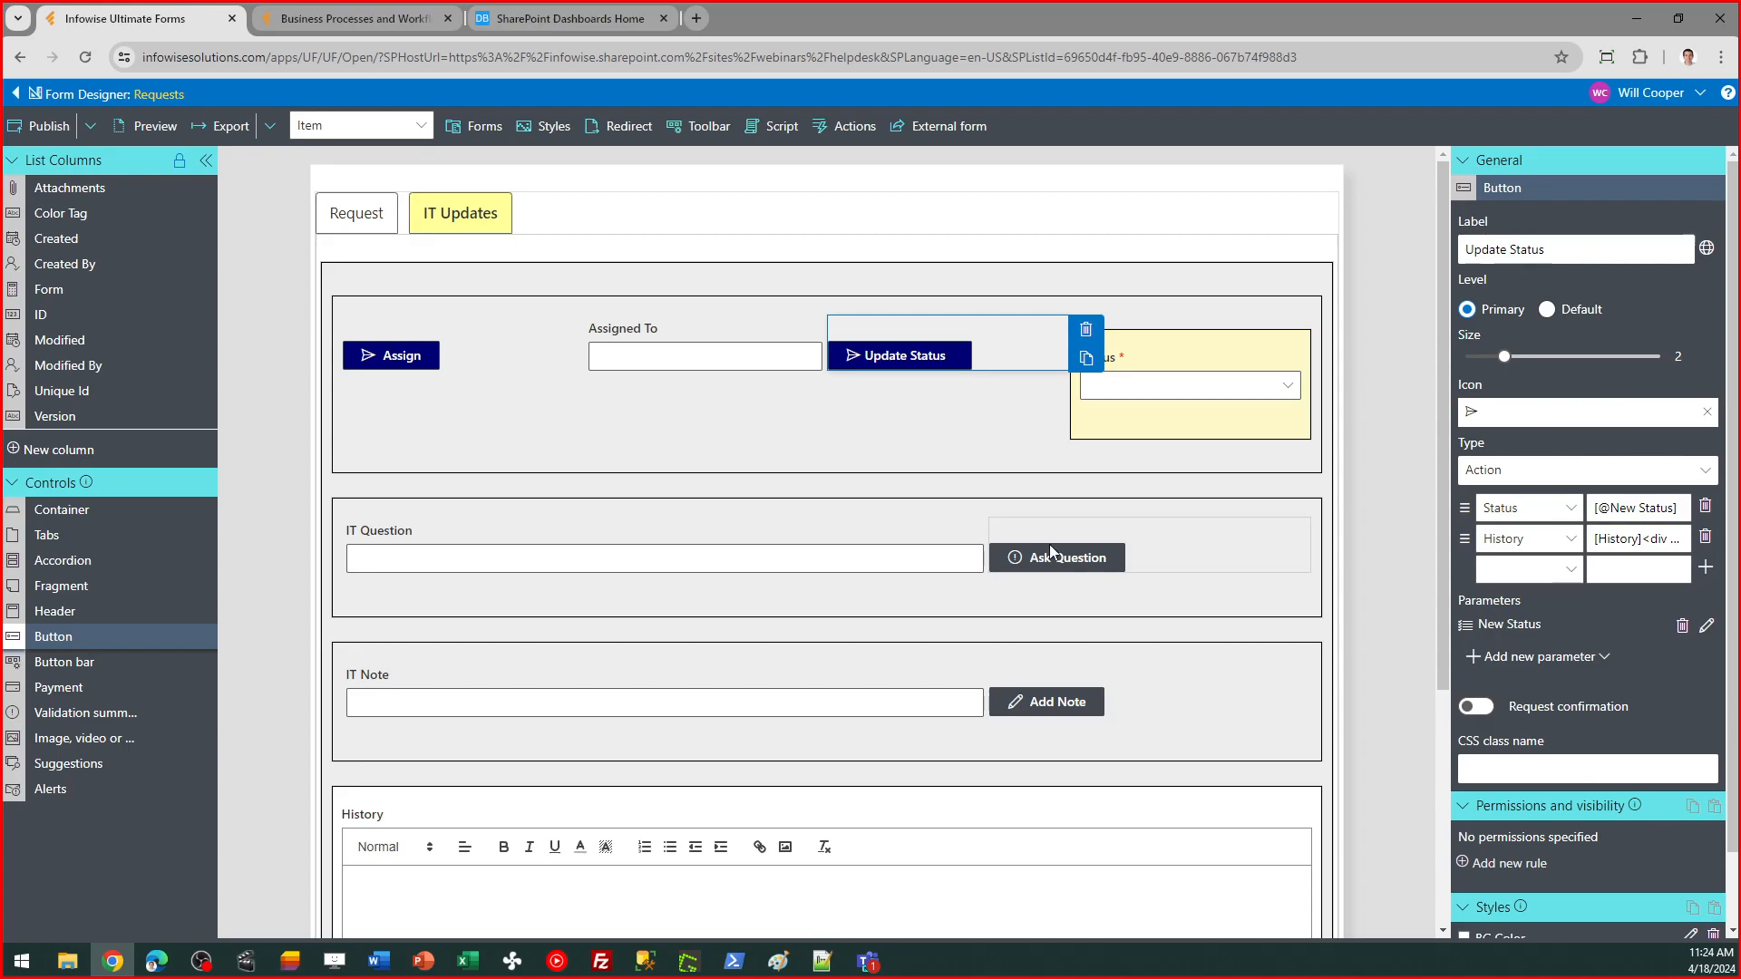
click(893, 571)
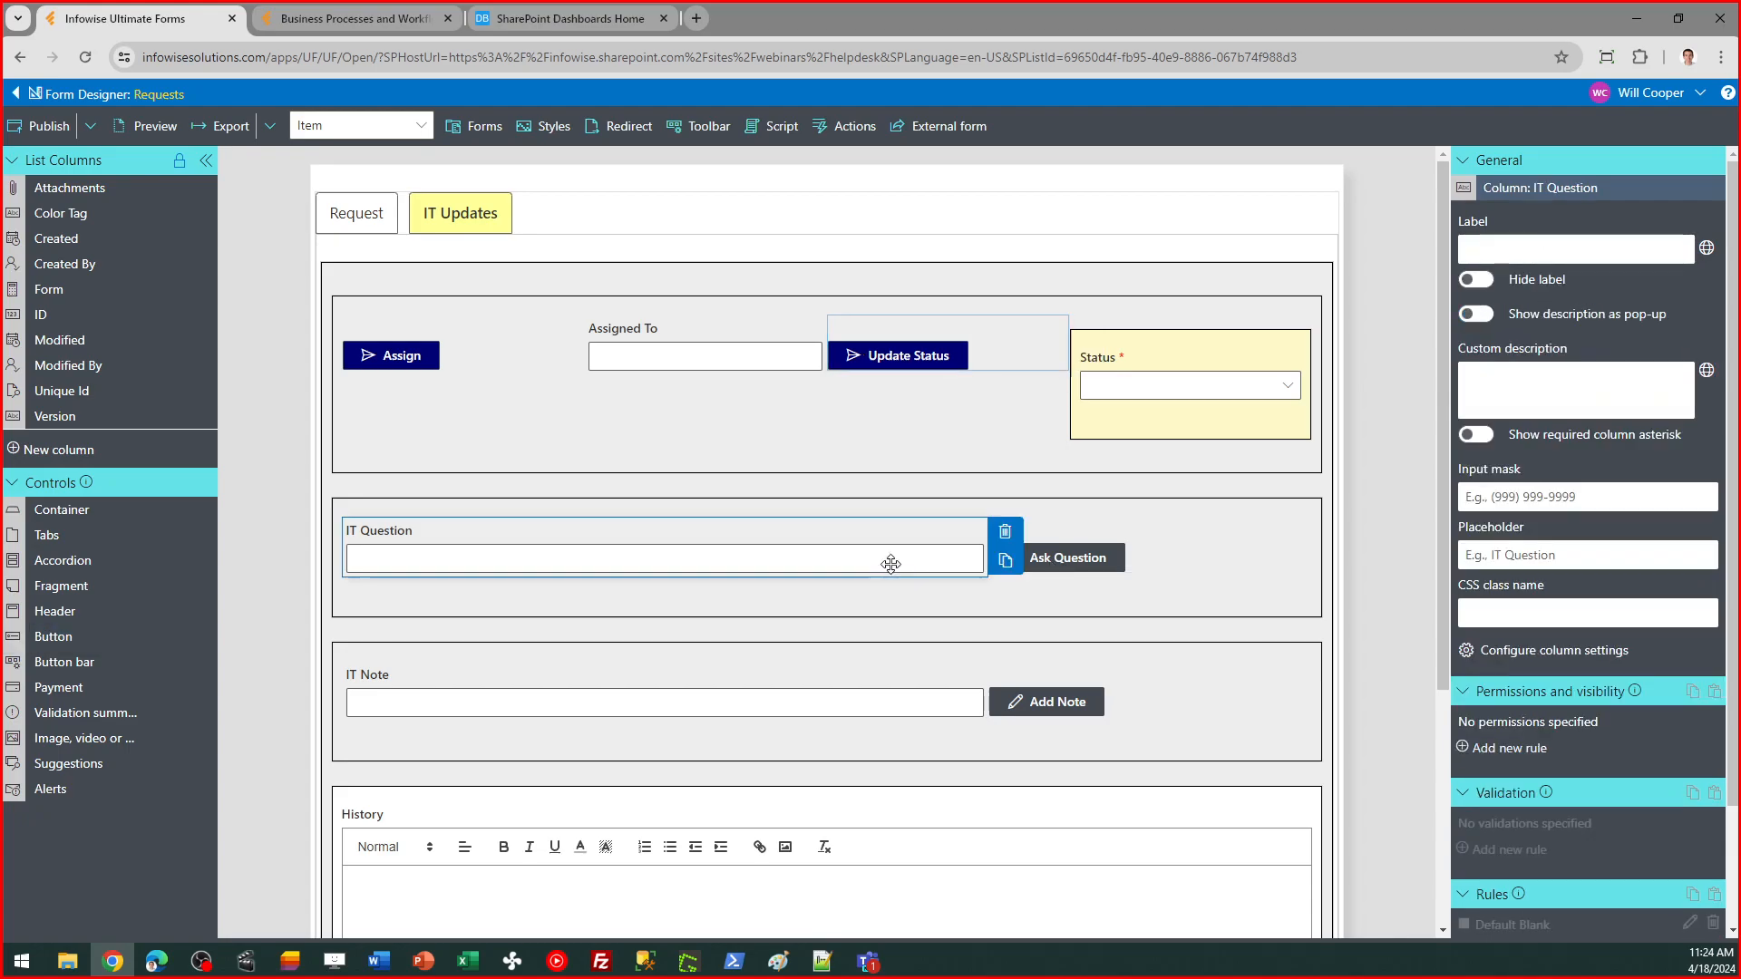
click(1095, 568)
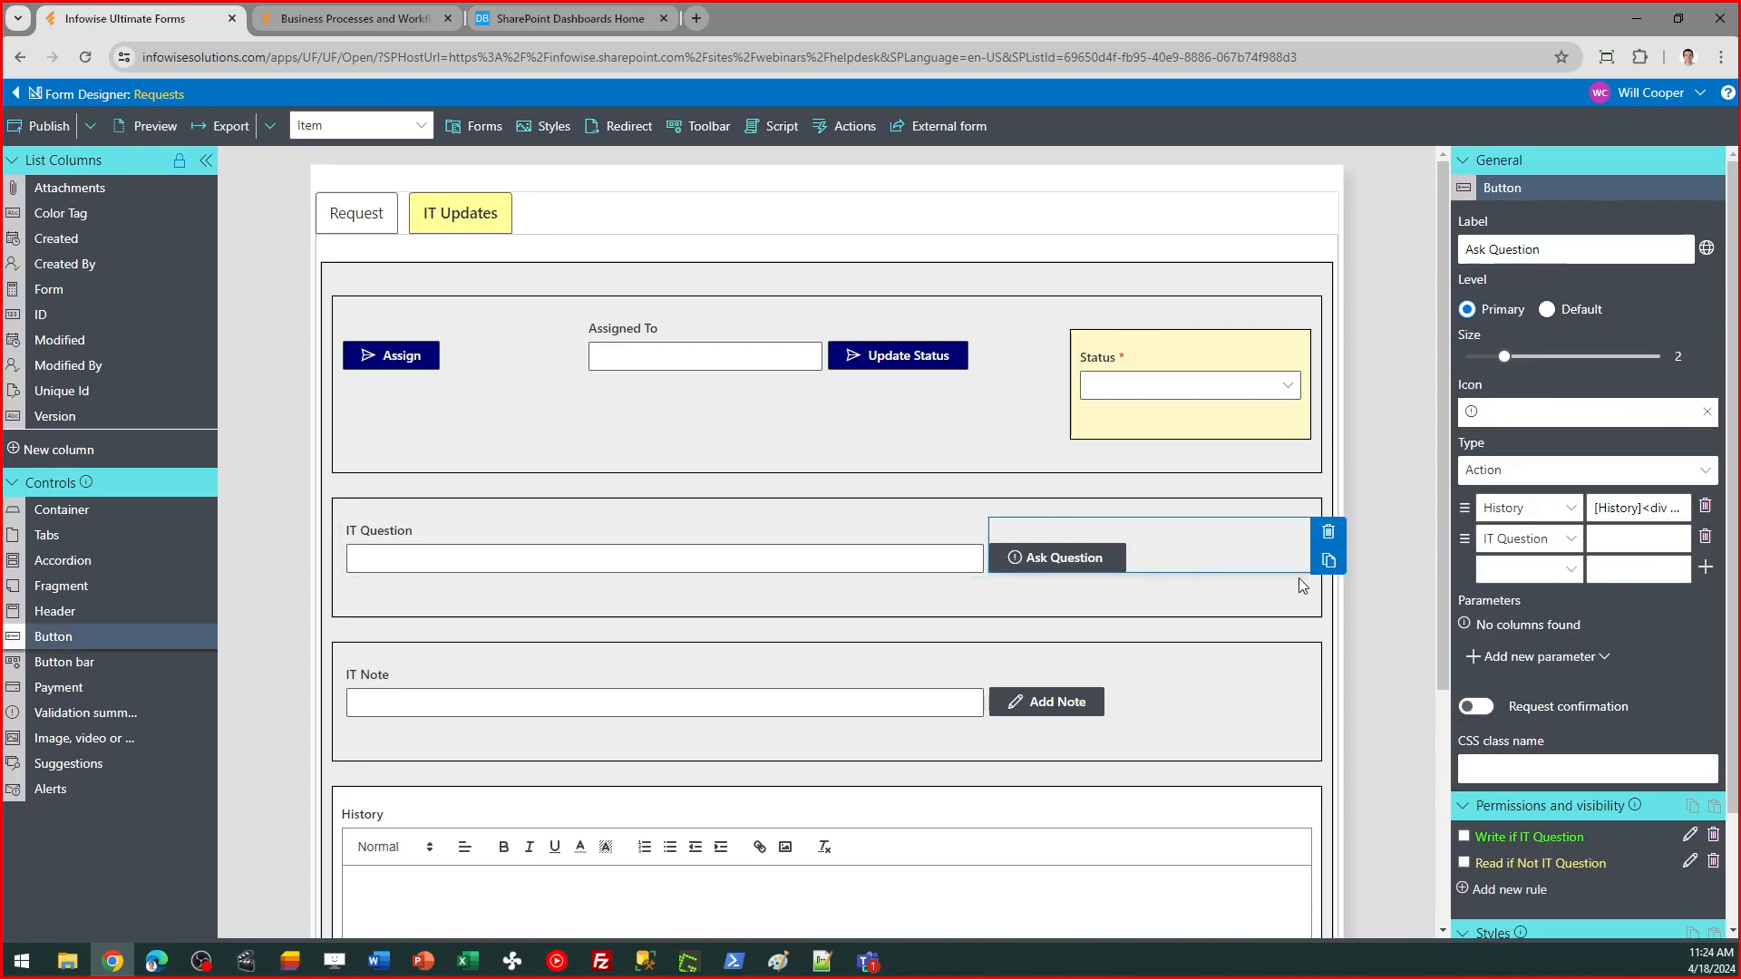
scroll(1727, 537, down, 1)
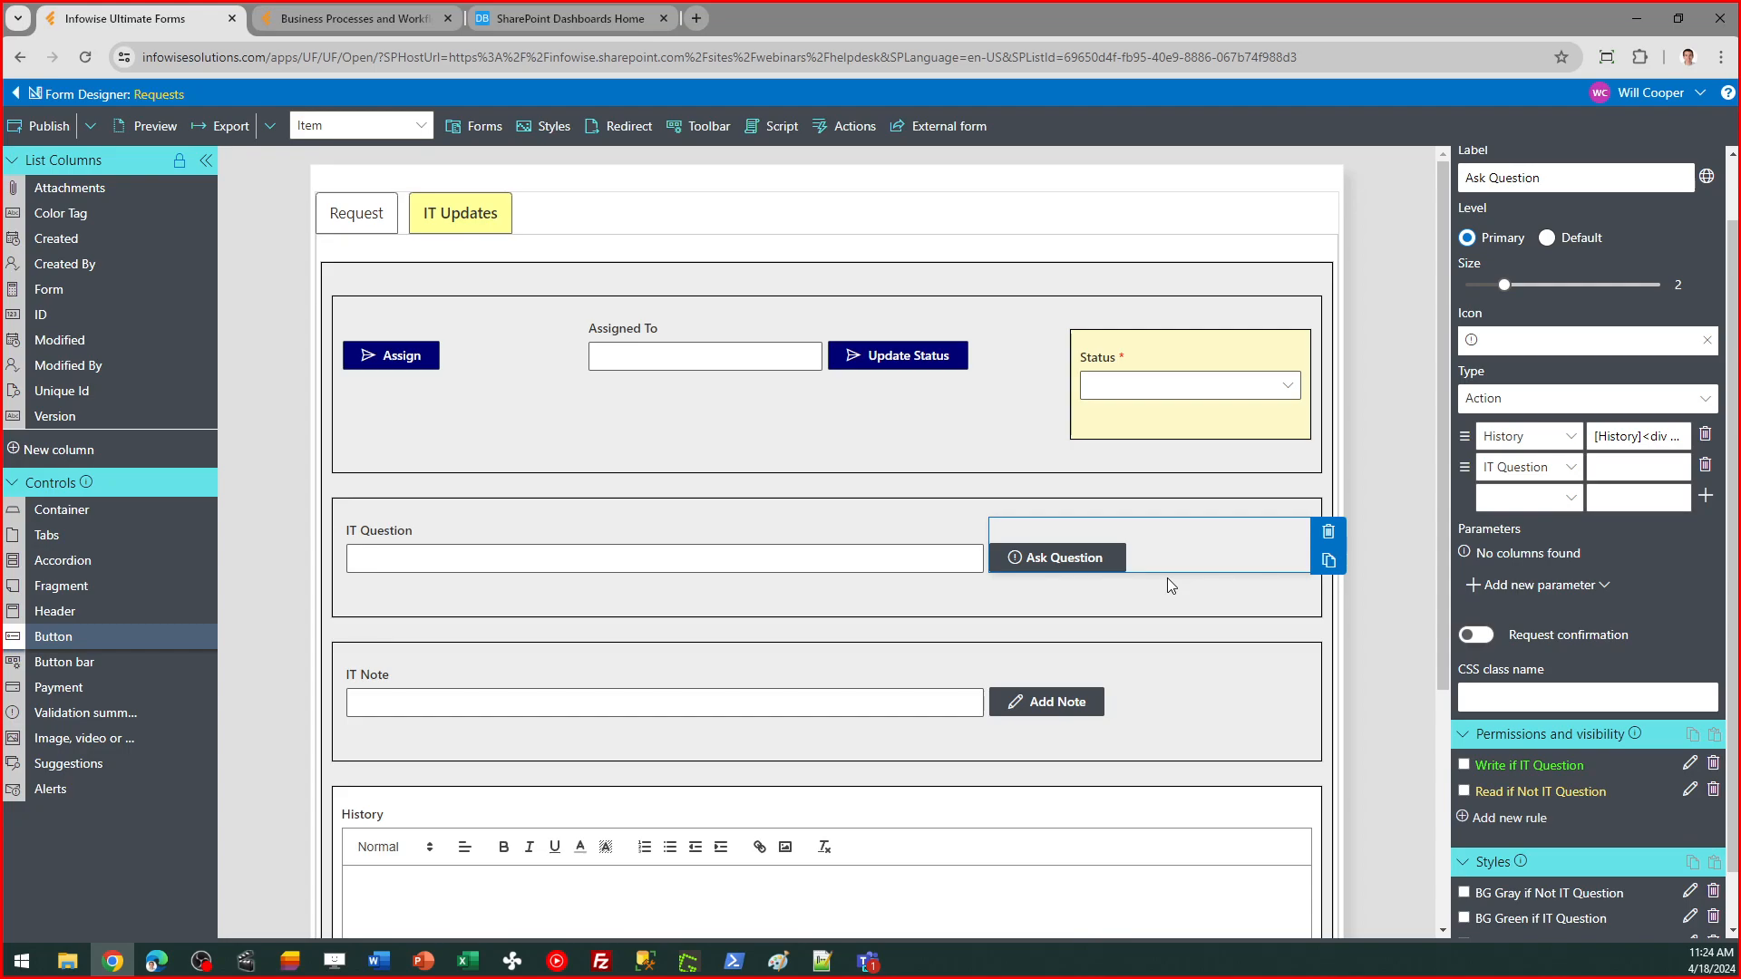
Step: Inspect the Write if IT Question and Read if Not IT Question permission rules of the Ask Question button
click(1690, 764)
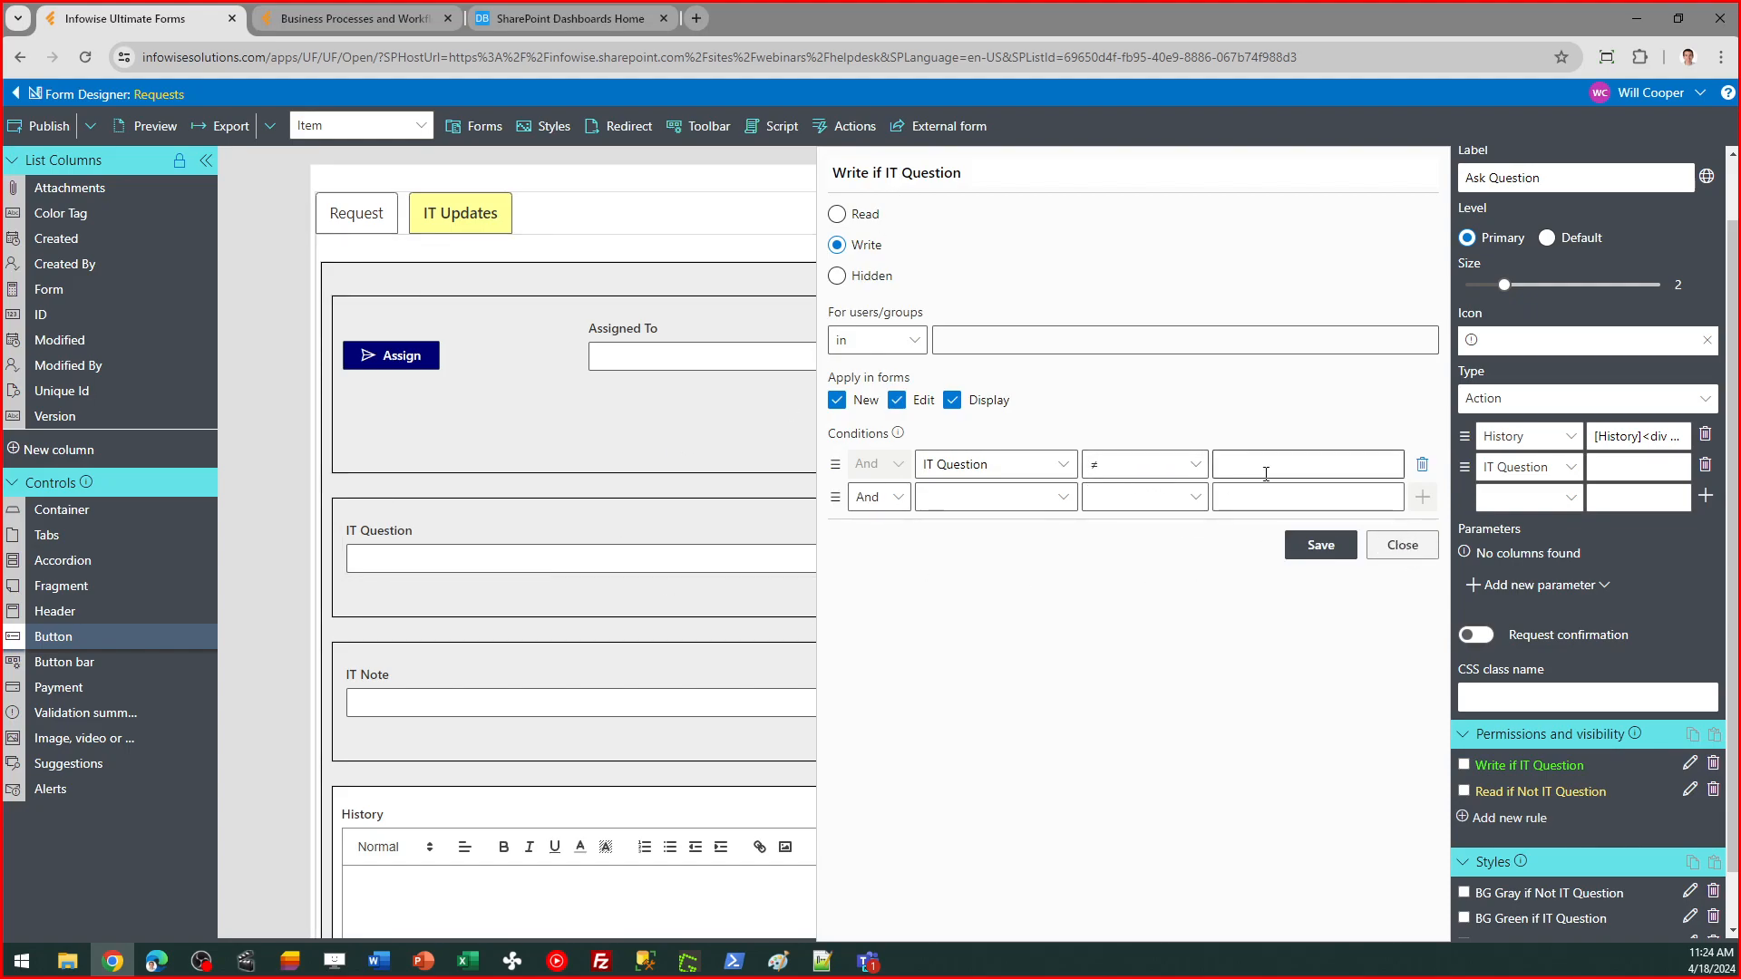
click(1406, 546)
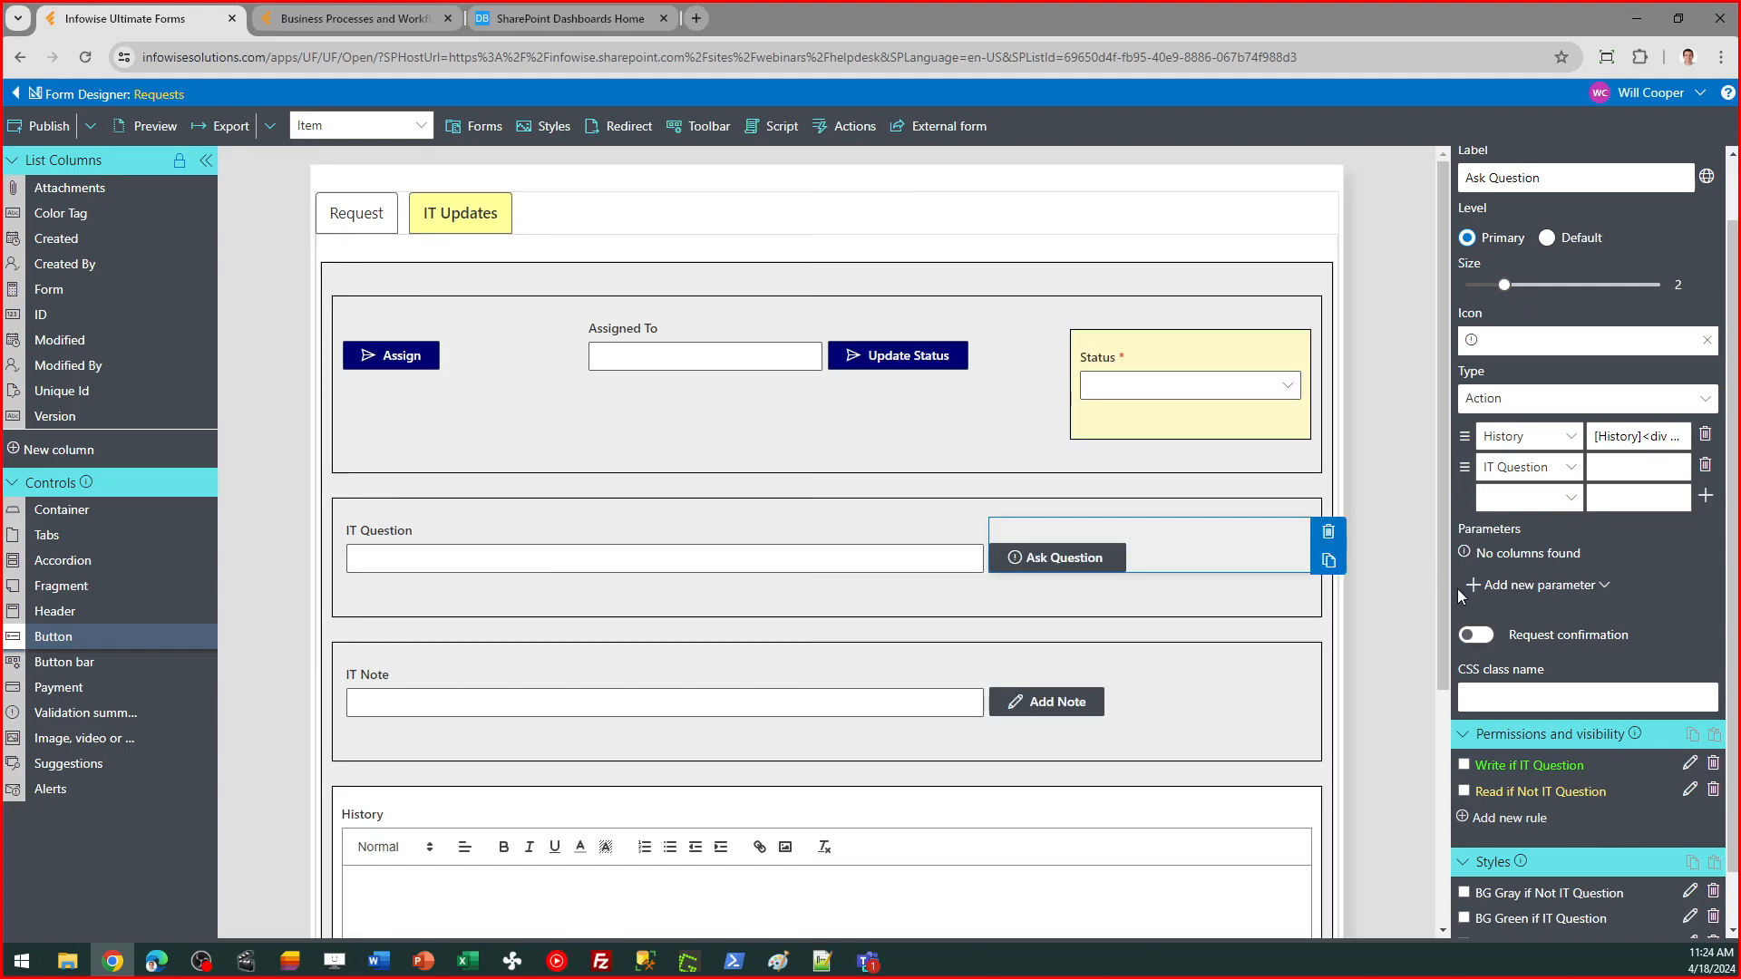
click(1689, 789)
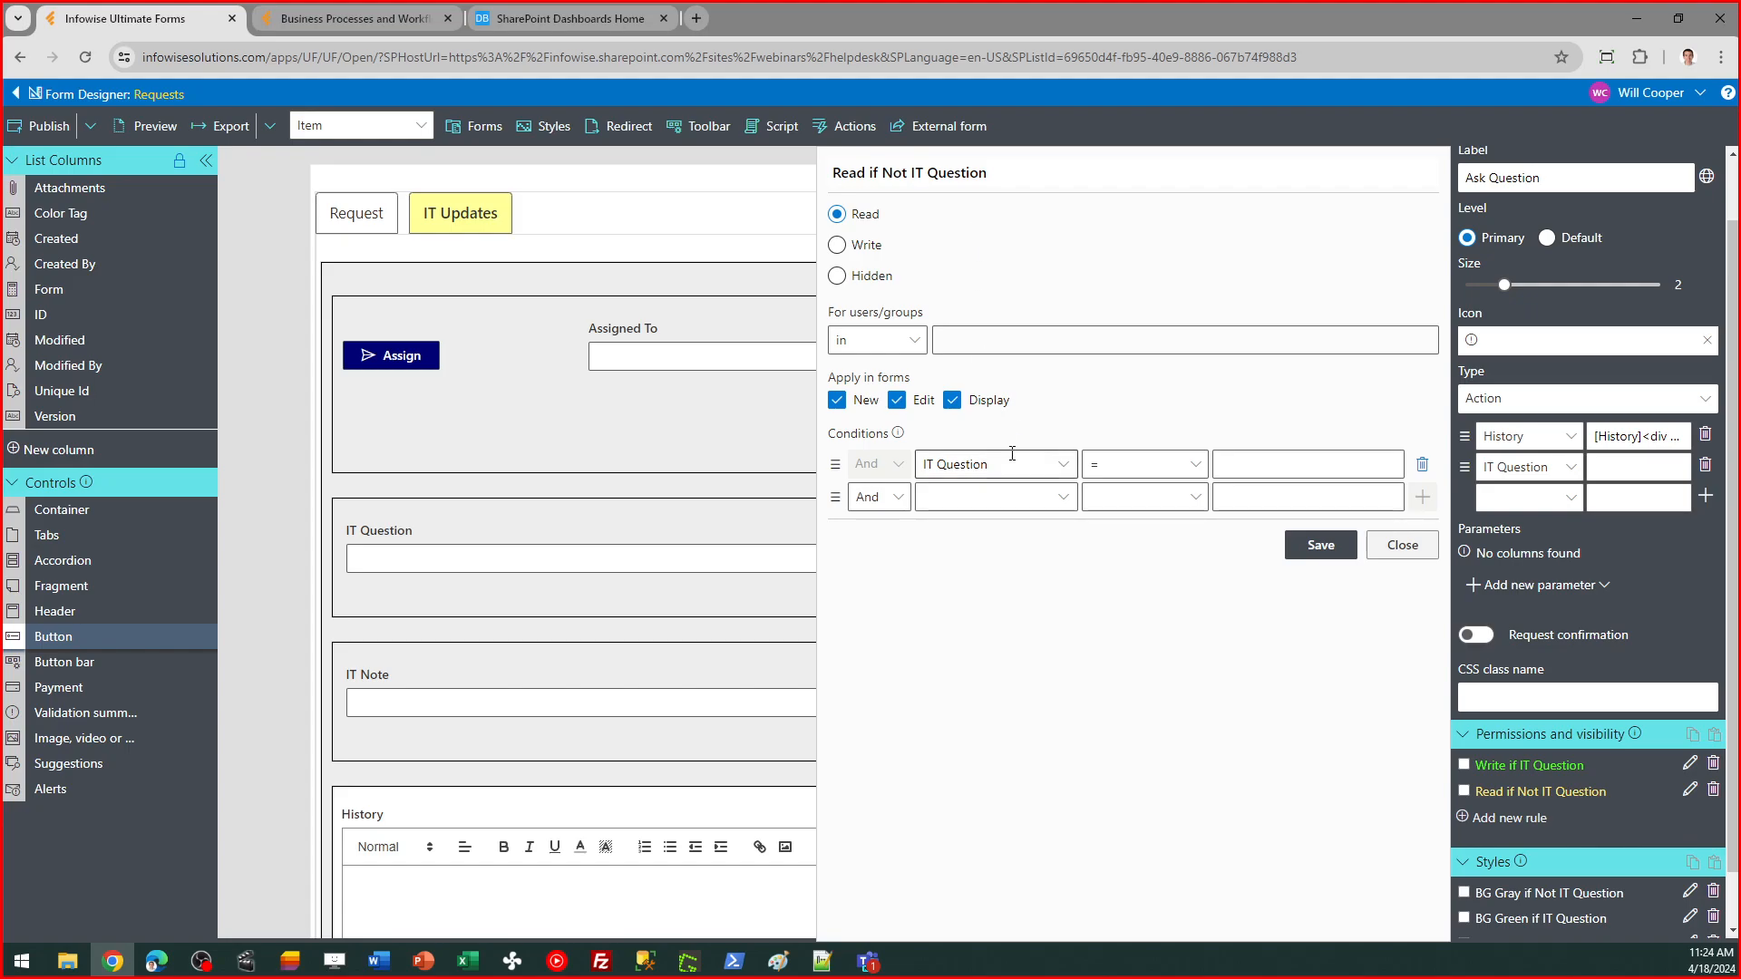
click(1420, 547)
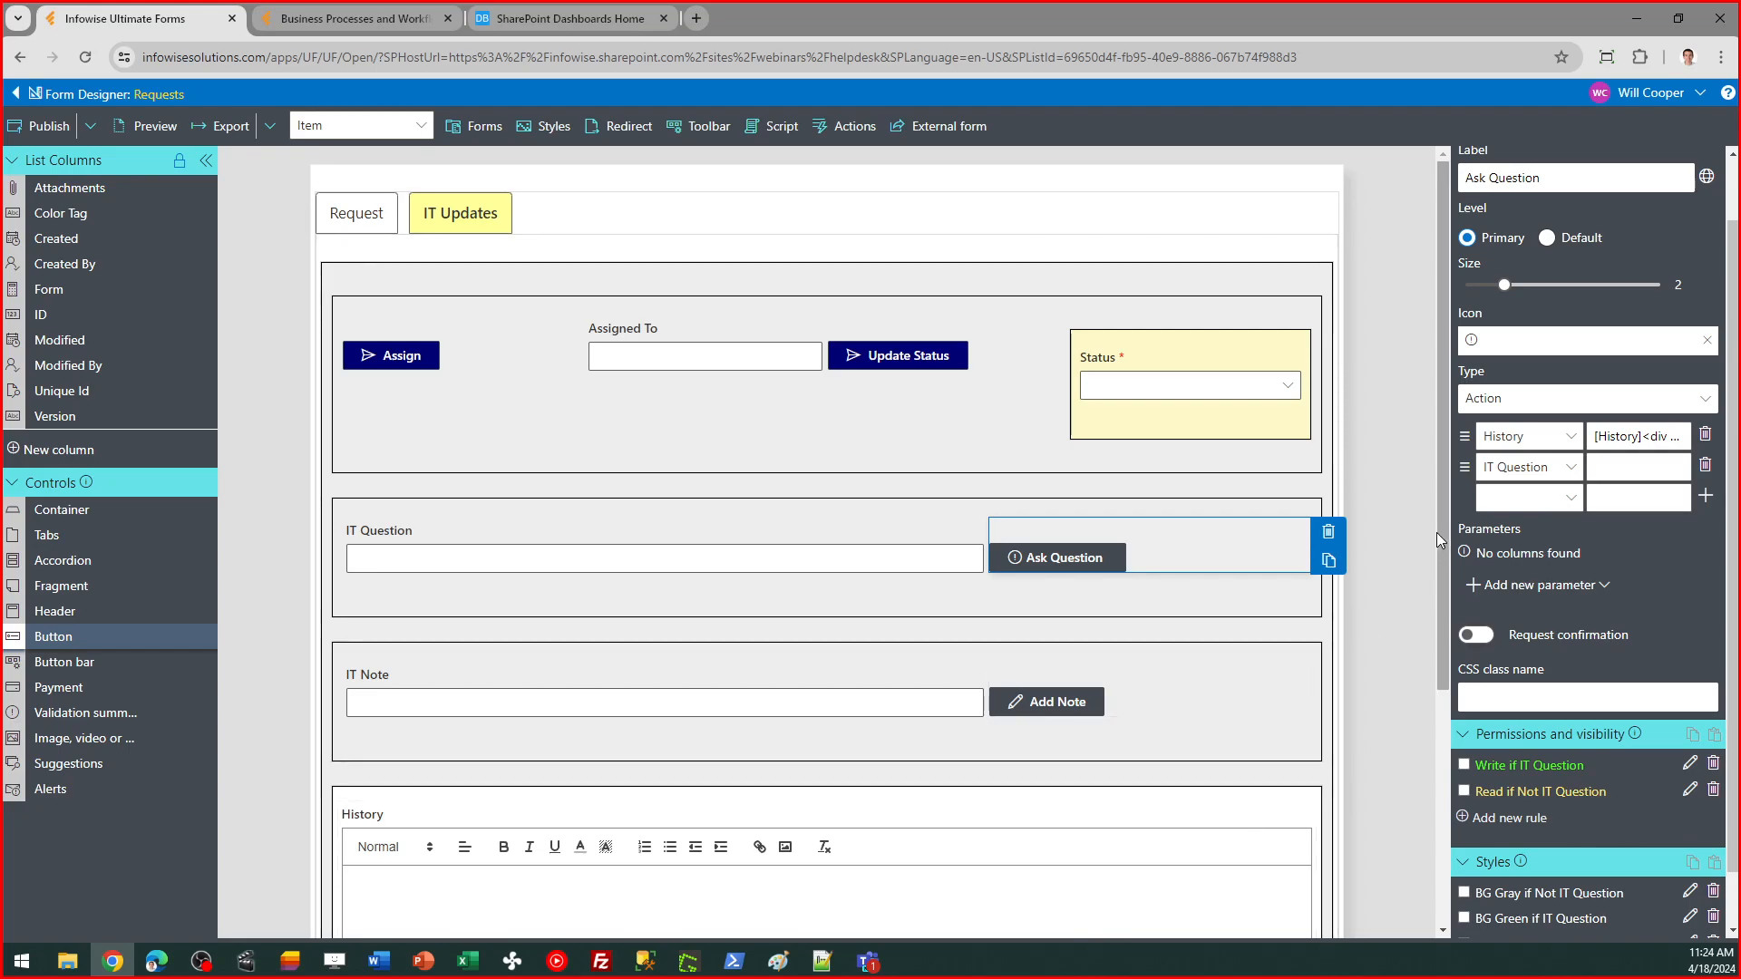
scroll(1436, 532, down, 2)
scroll(1441, 553, up, 1)
drag(1454, 563, 1460, 510)
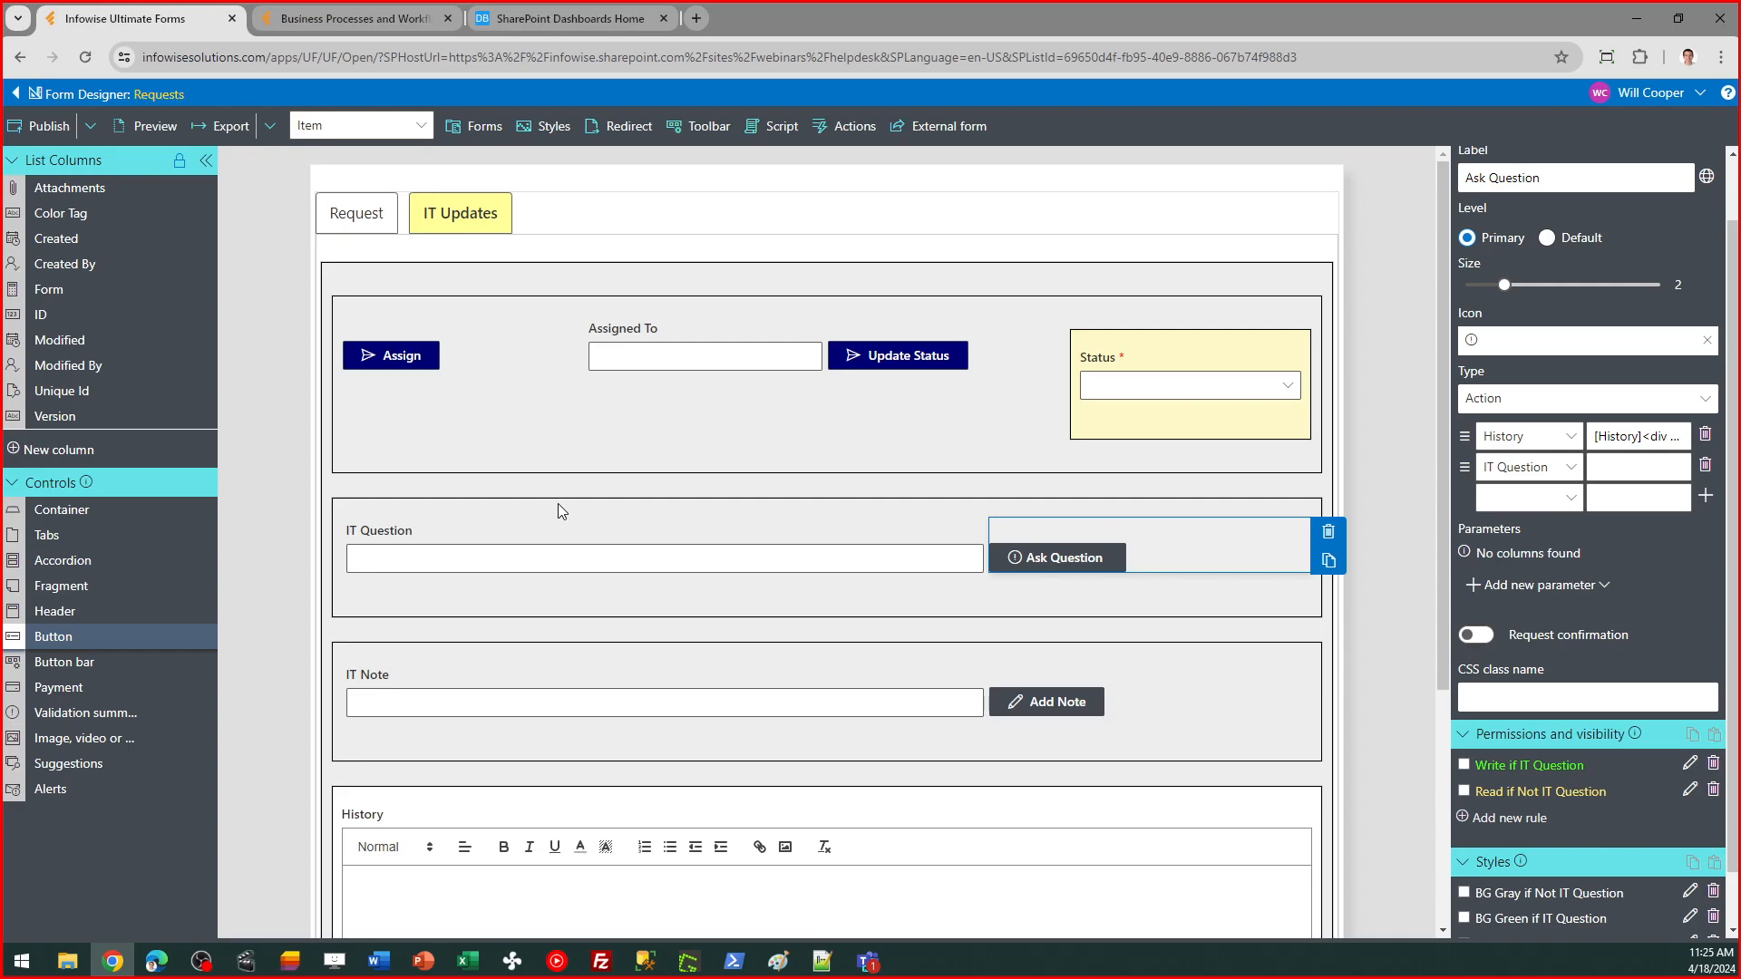
Step: Review the column types available when adding a new list column, and cancel without creating one
click(81, 456)
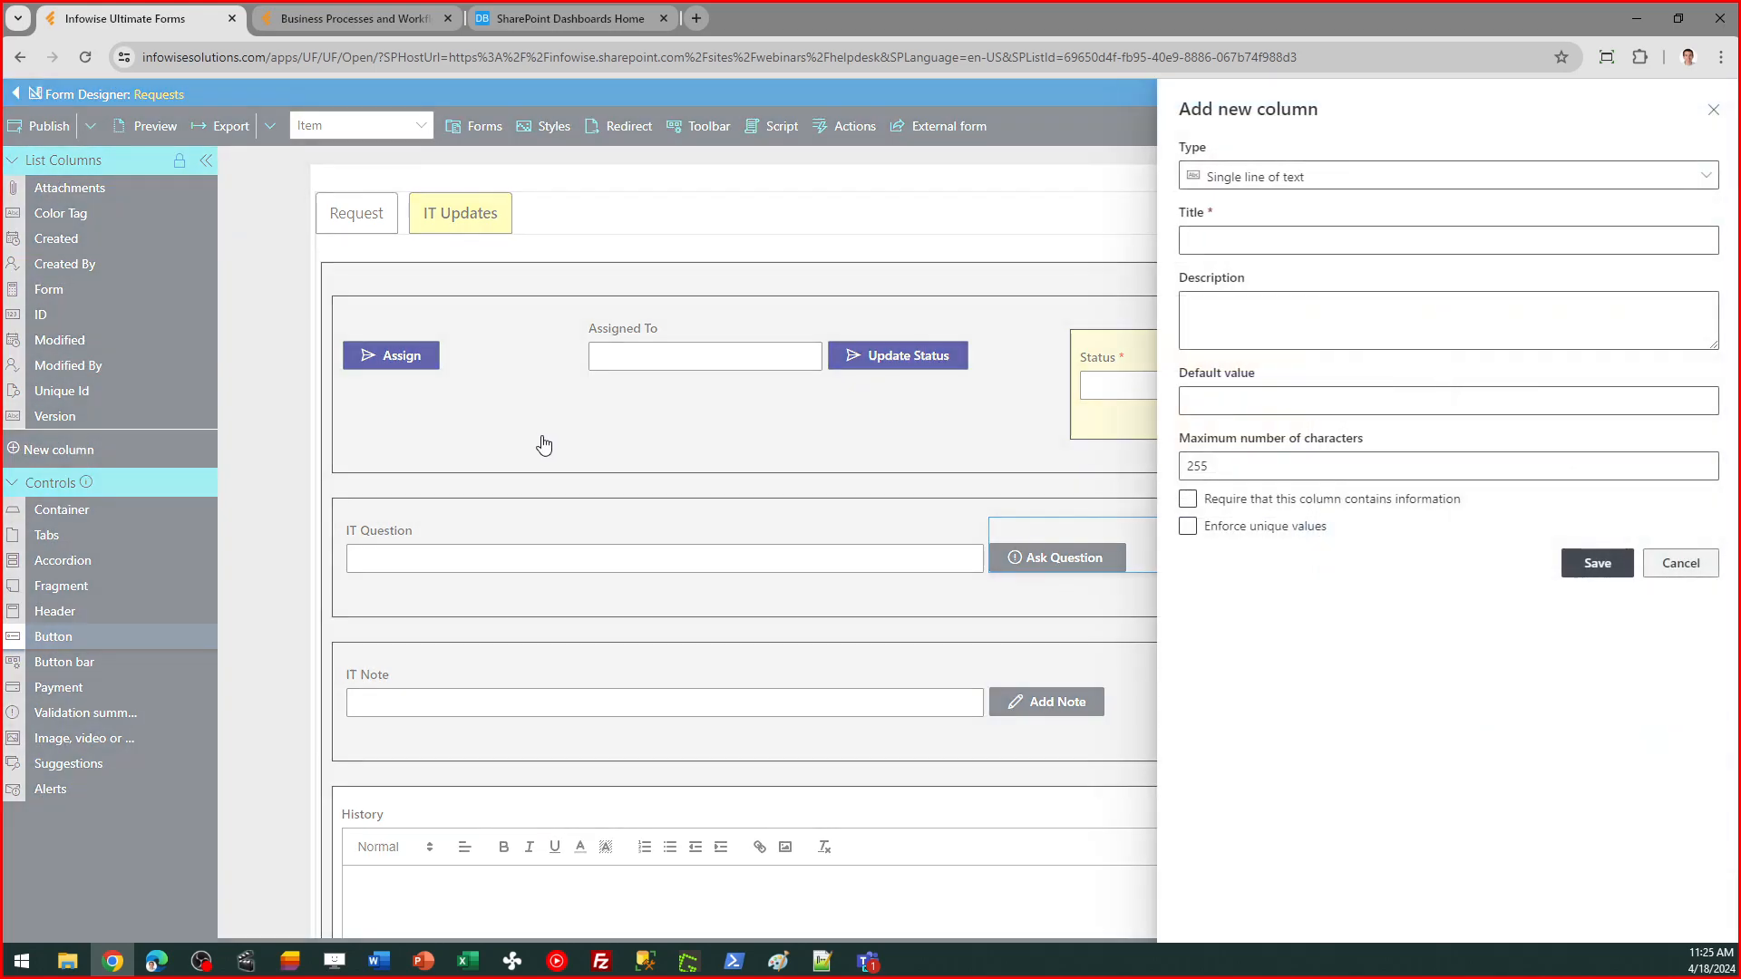
click(1358, 186)
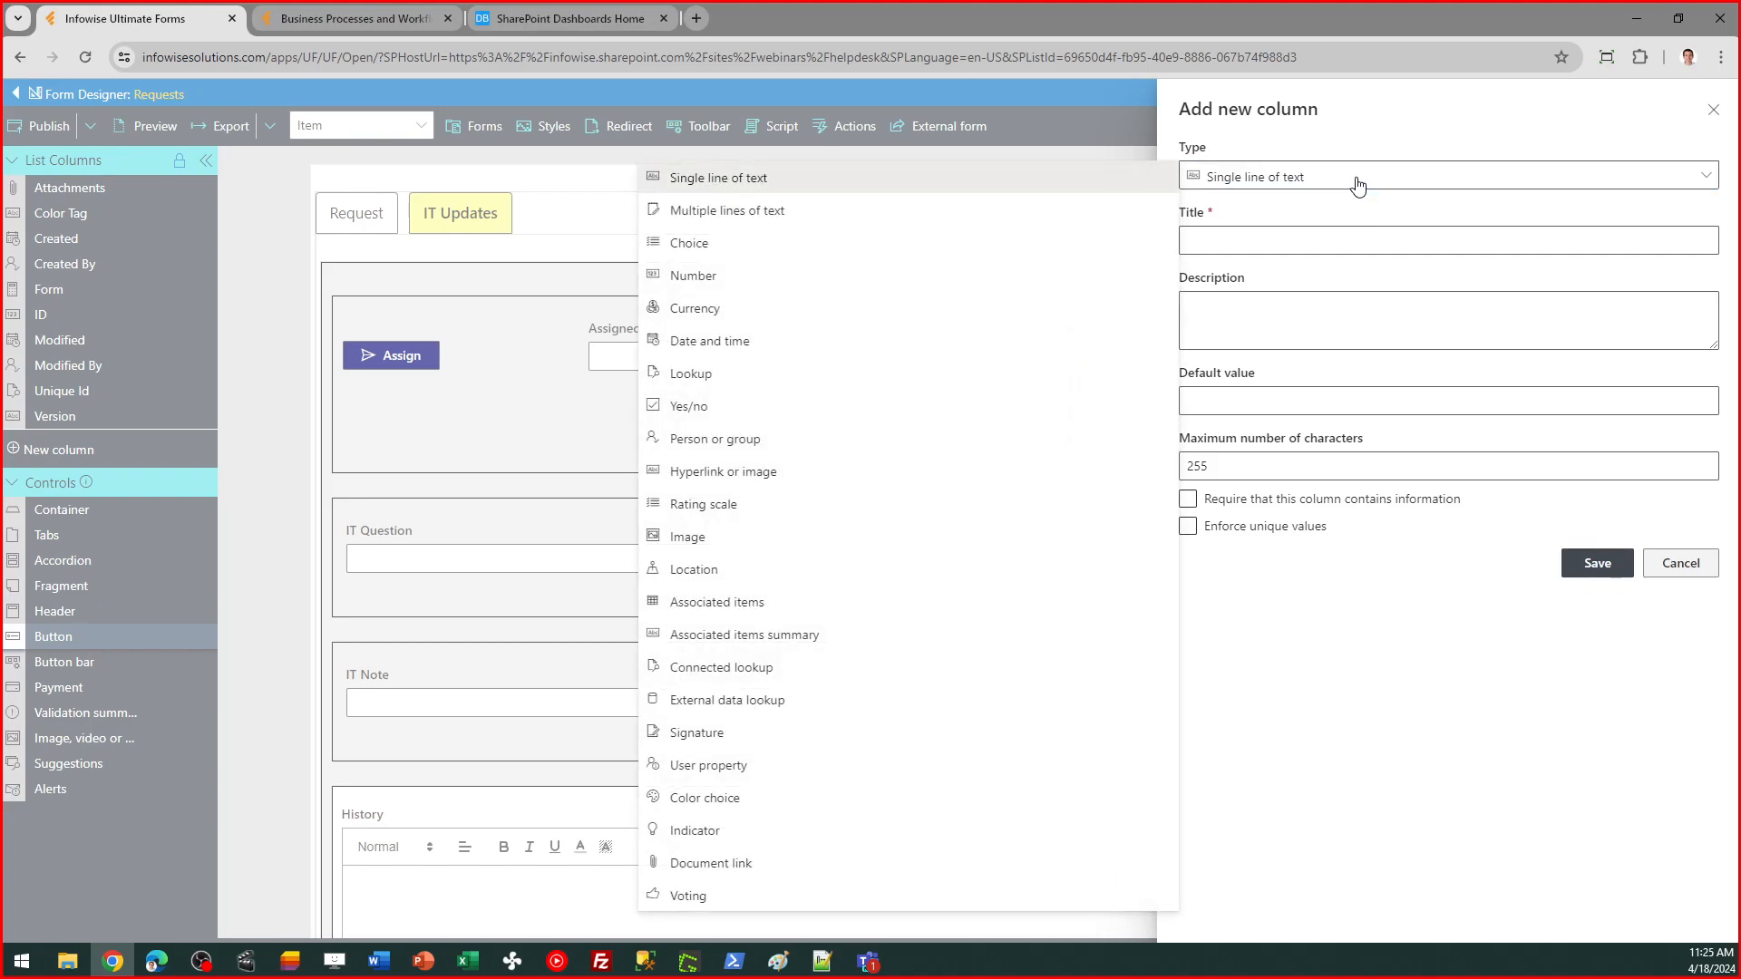
click(1682, 563)
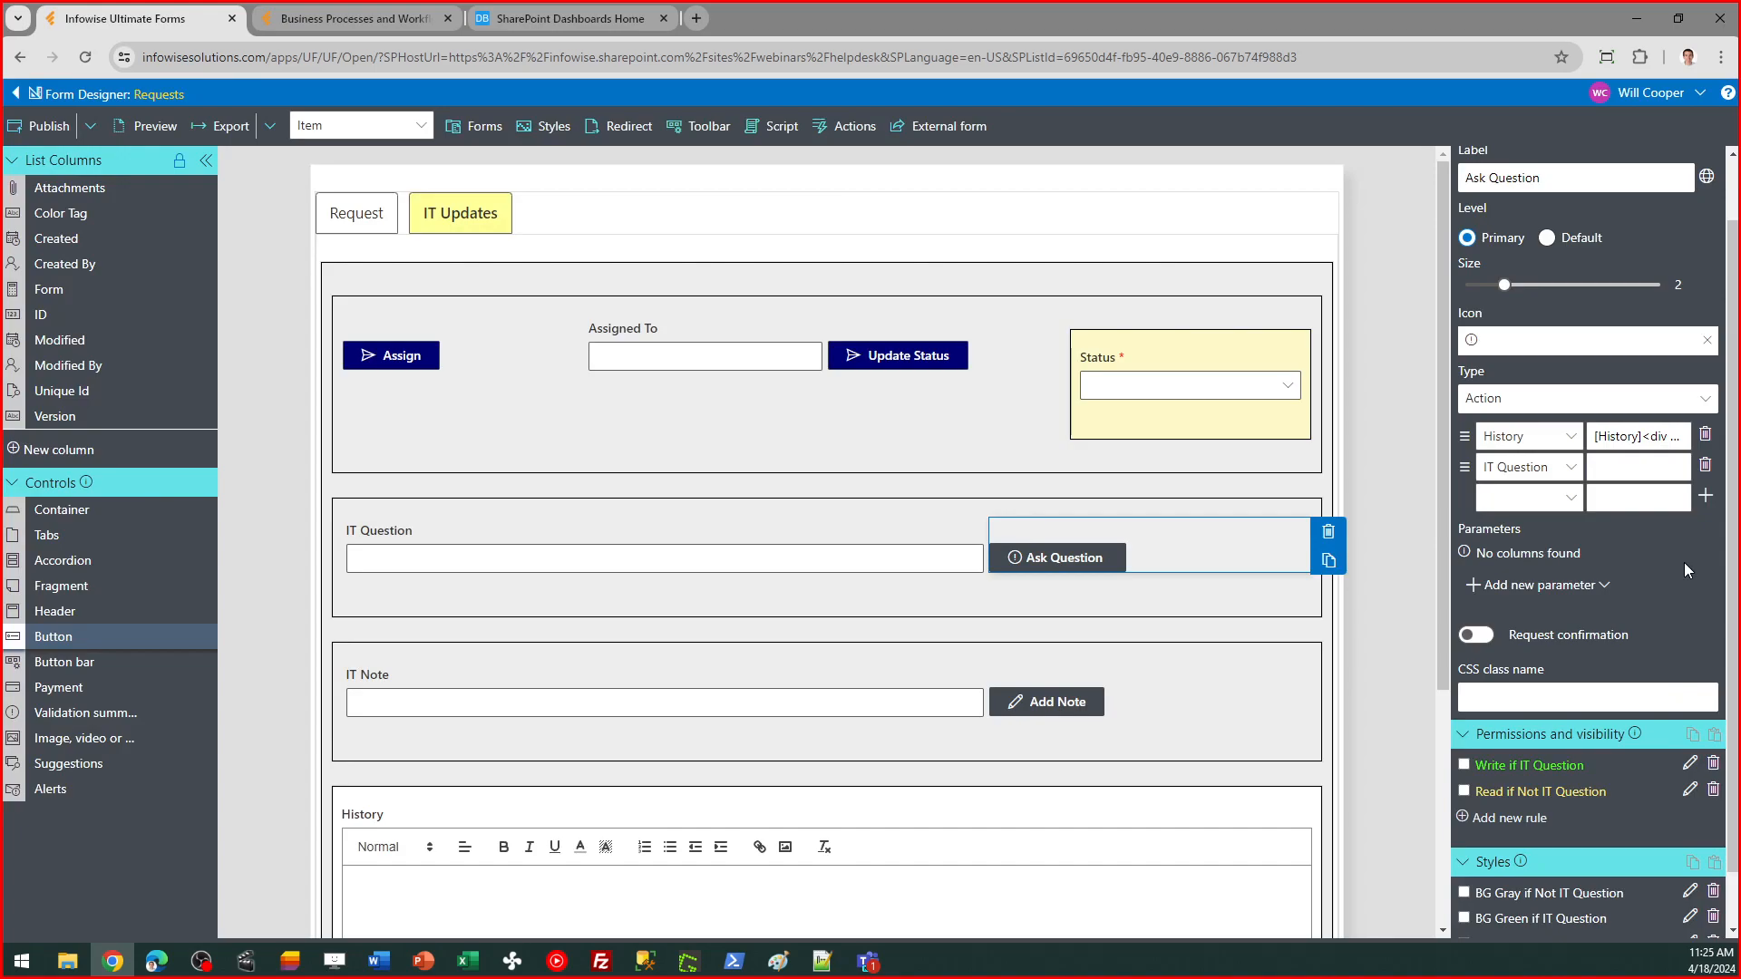
Step: Show the form's Request section and leave the form designer, discarding the unsaved changes
click(379, 219)
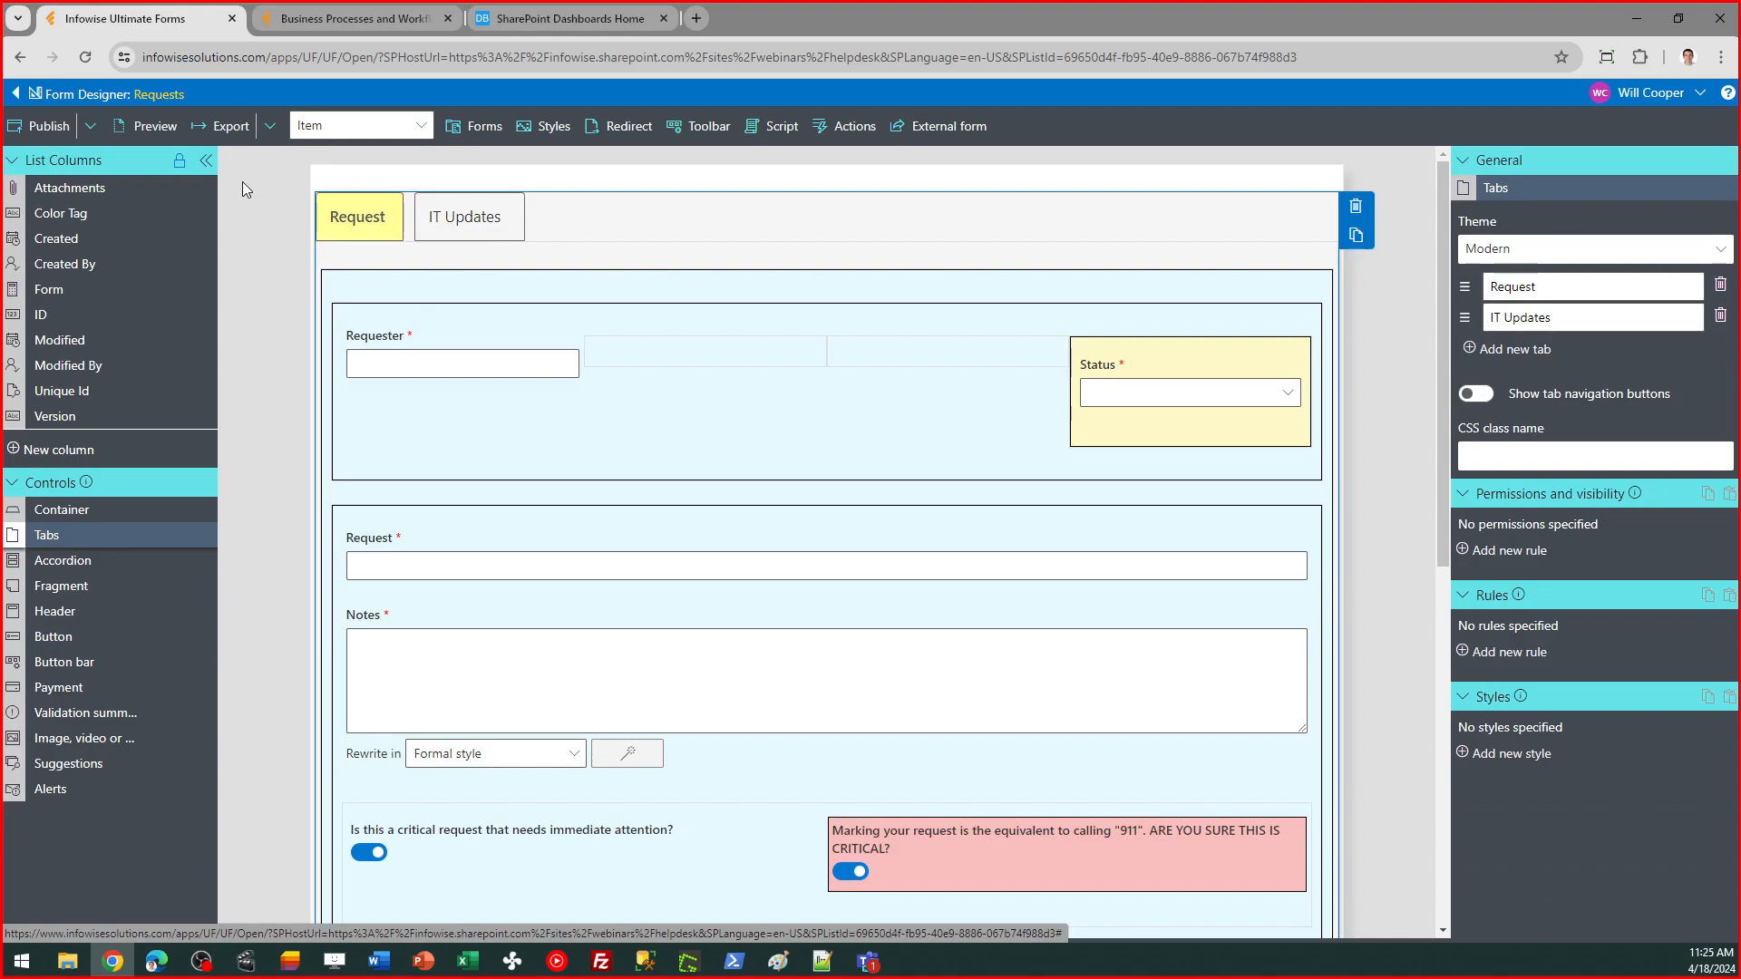
click(12, 95)
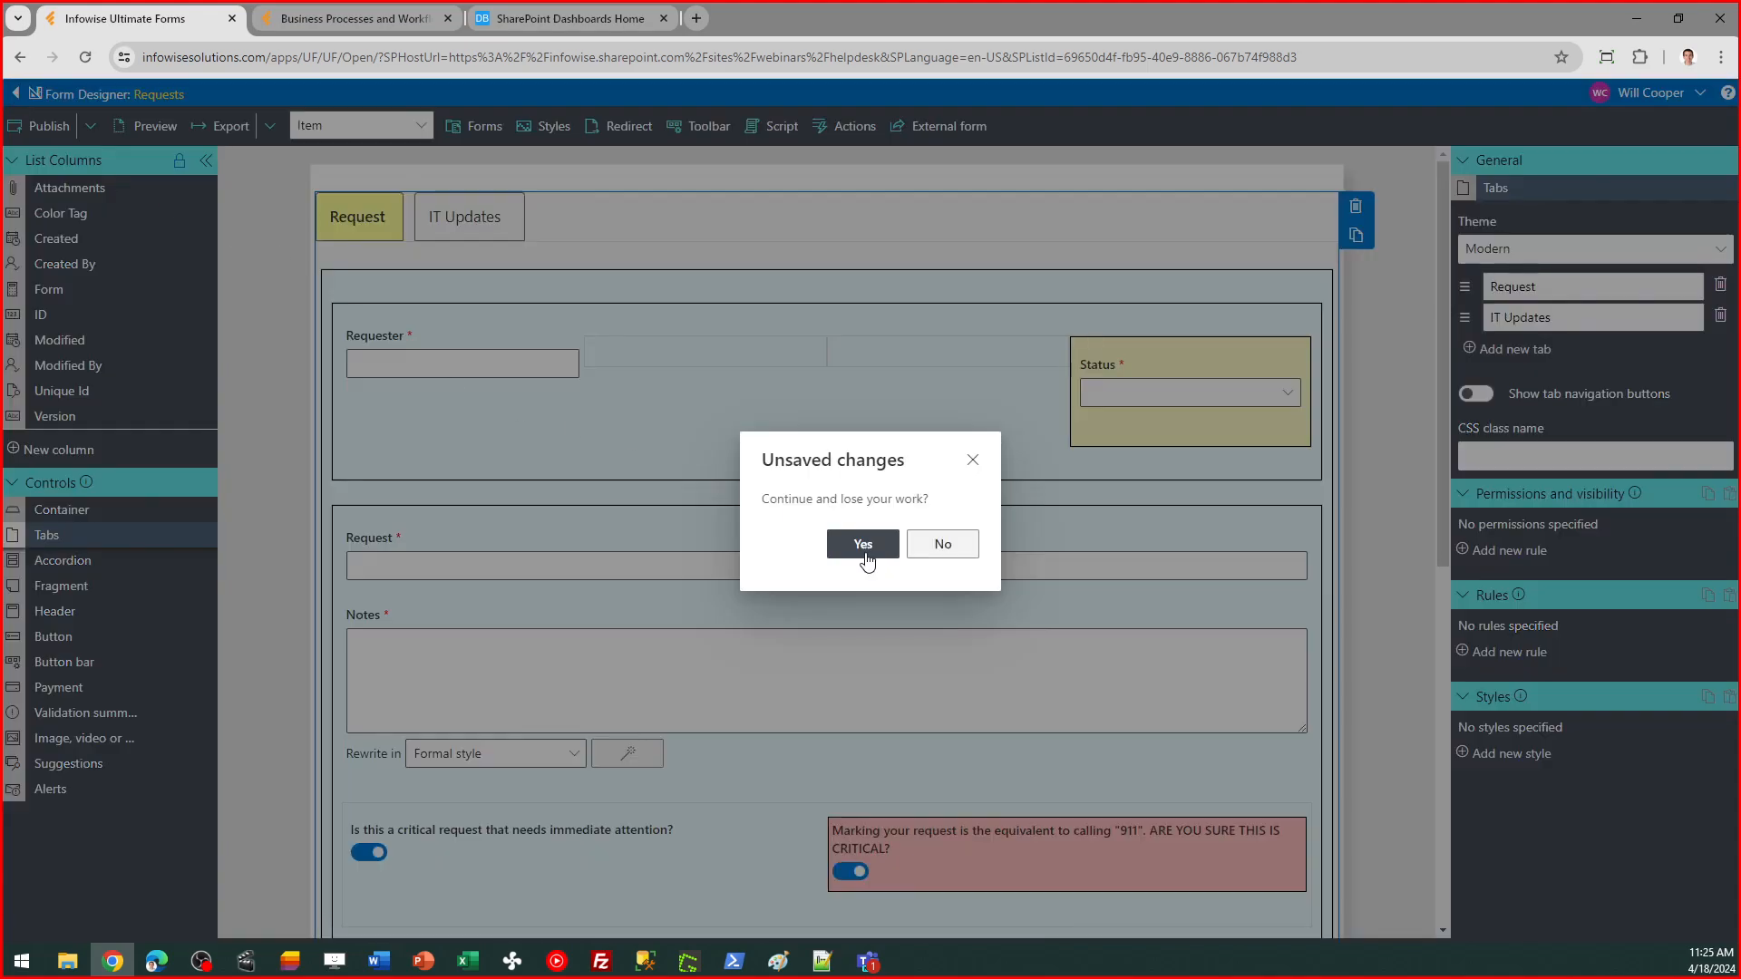
click(863, 549)
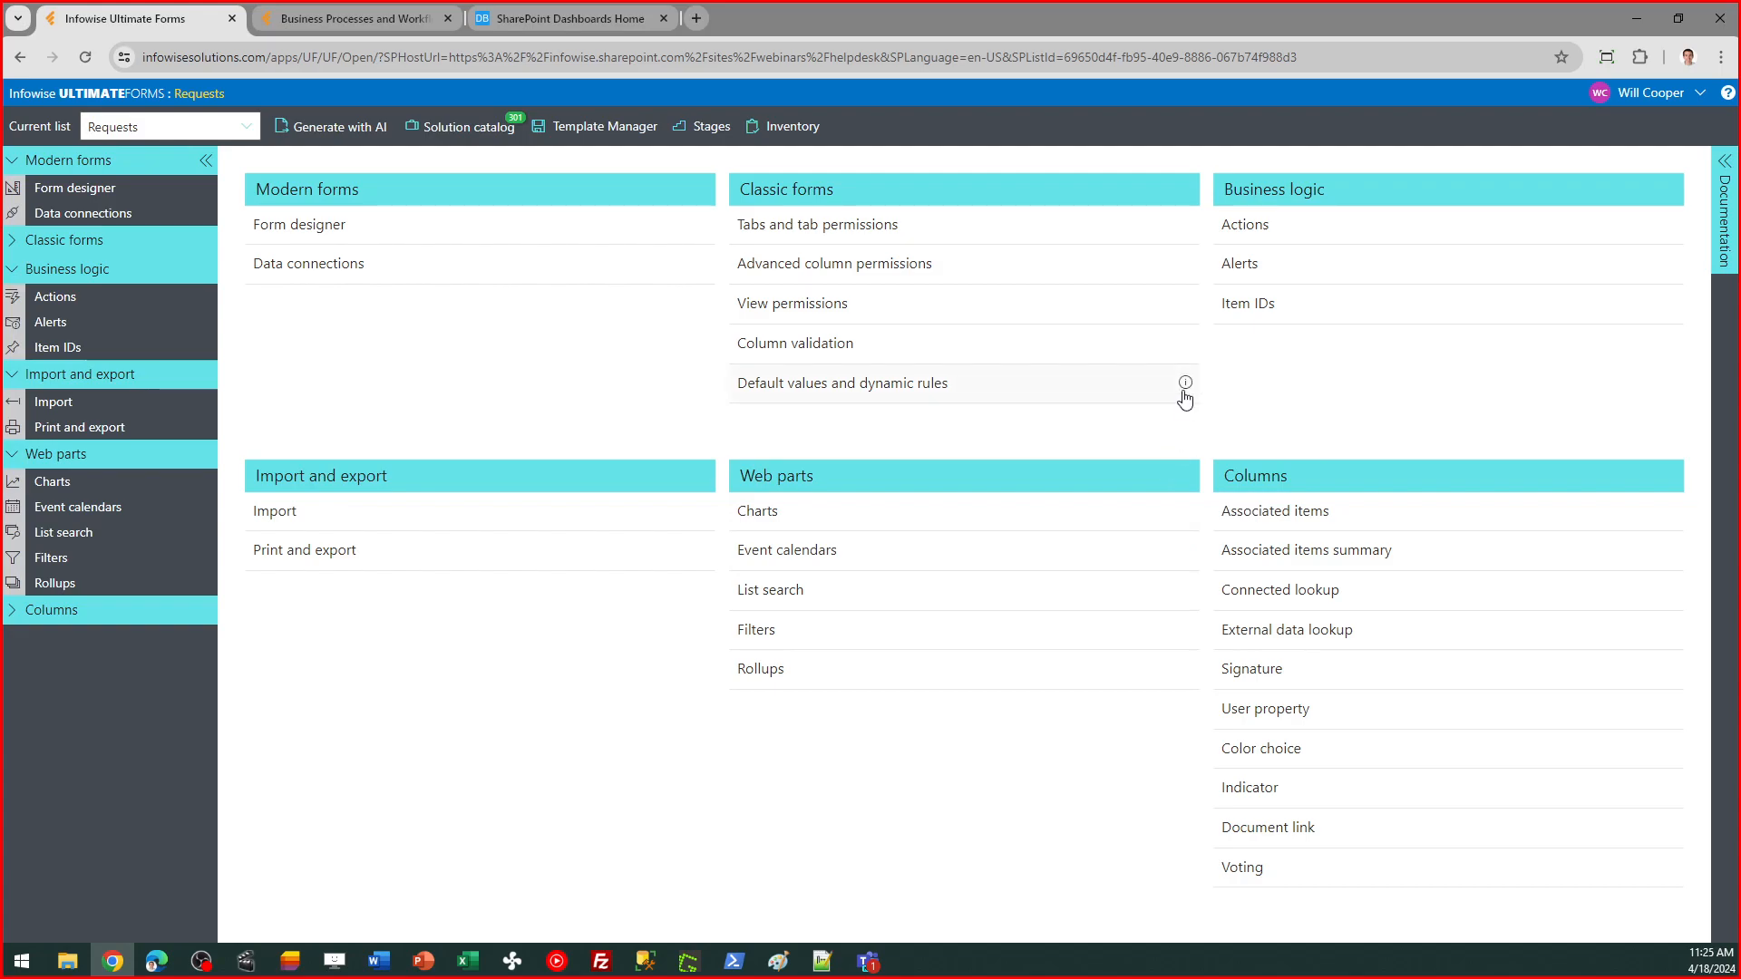
Step: Open the Requests - new alert for editing and show its recipients
click(1240, 263)
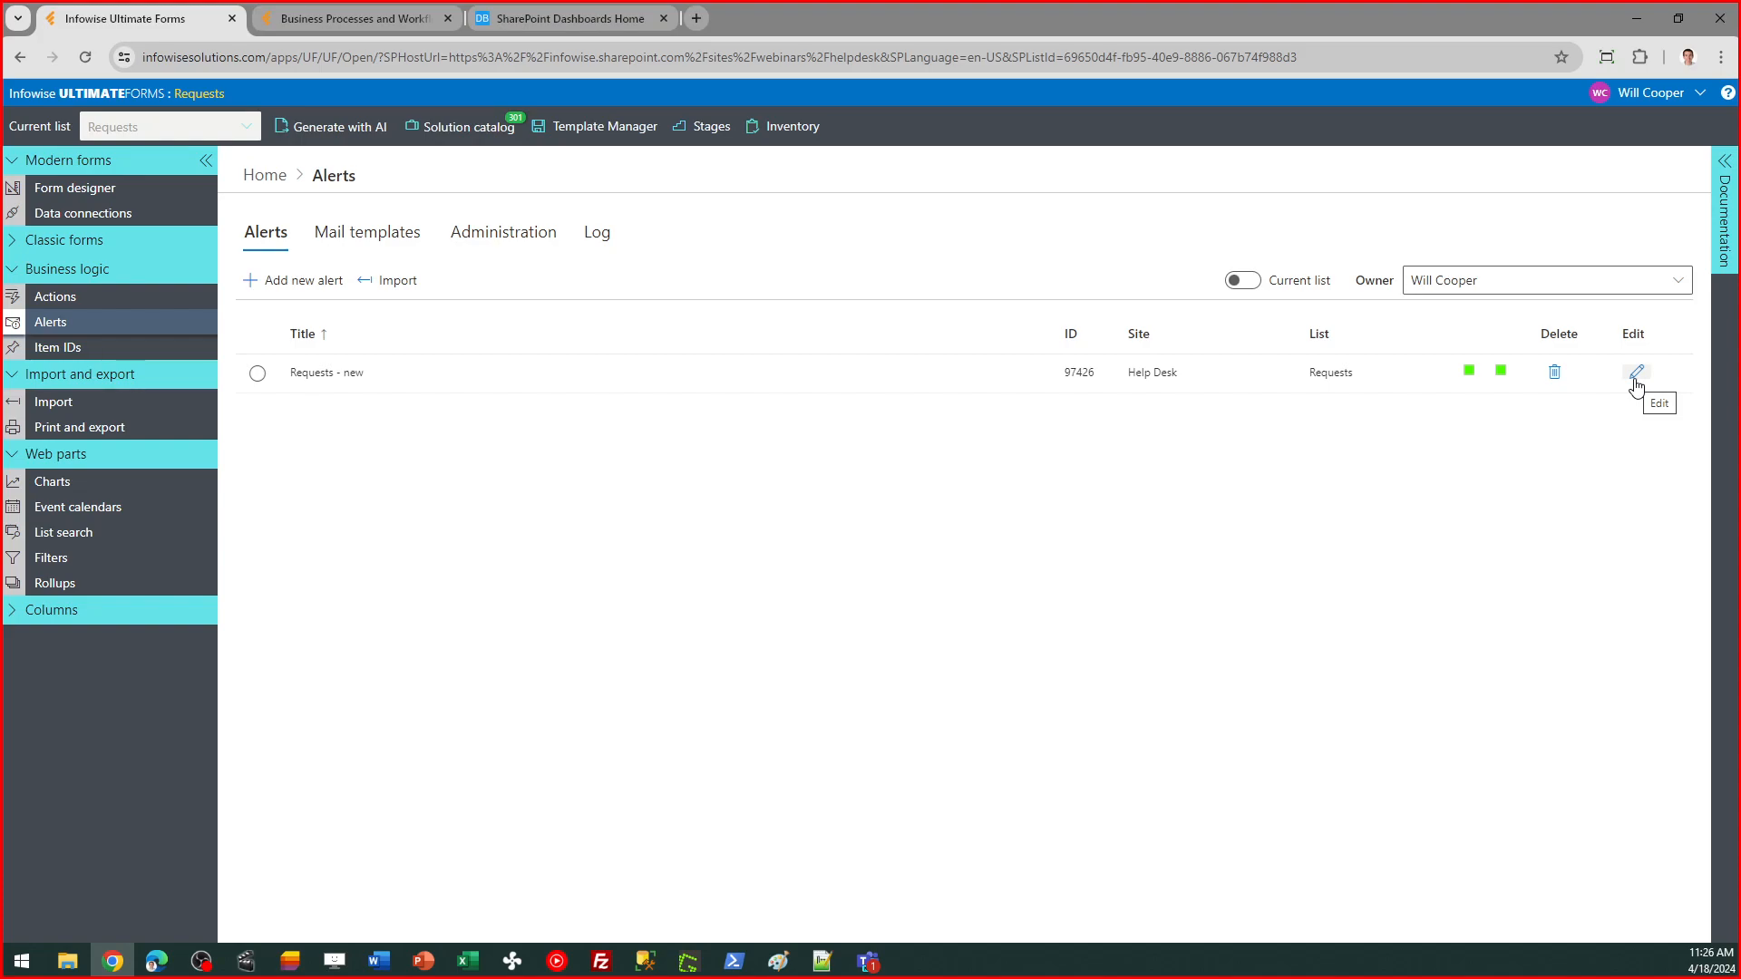
click(1636, 384)
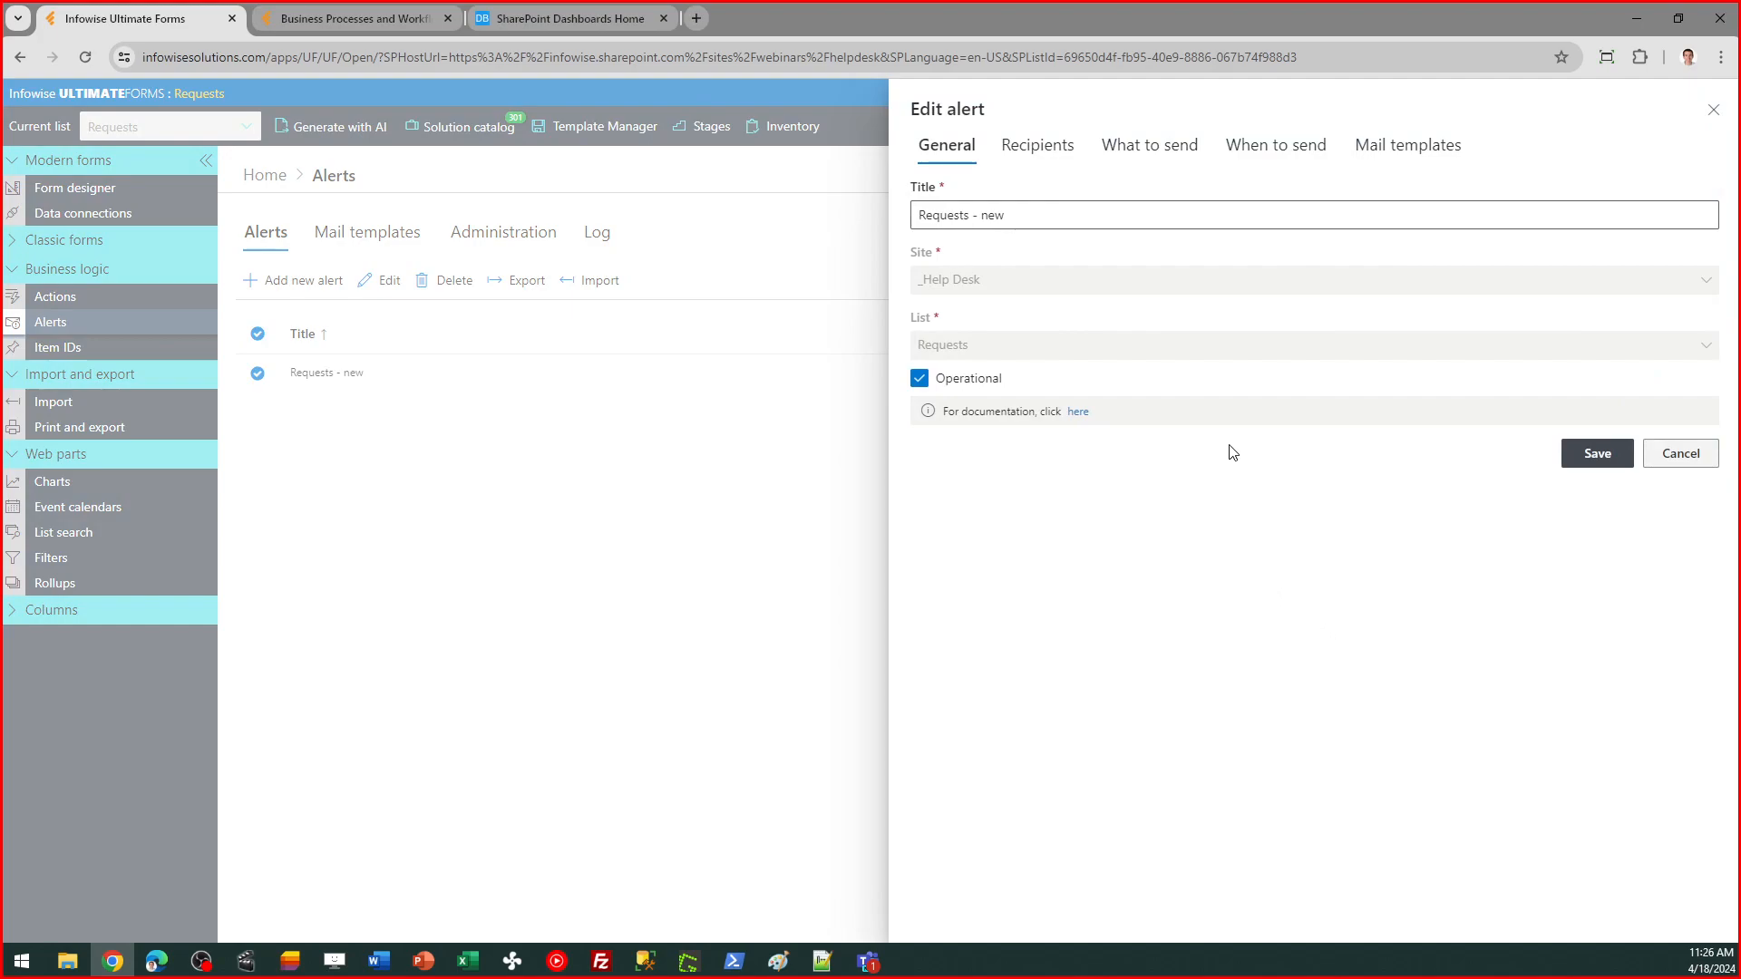
click(1034, 146)
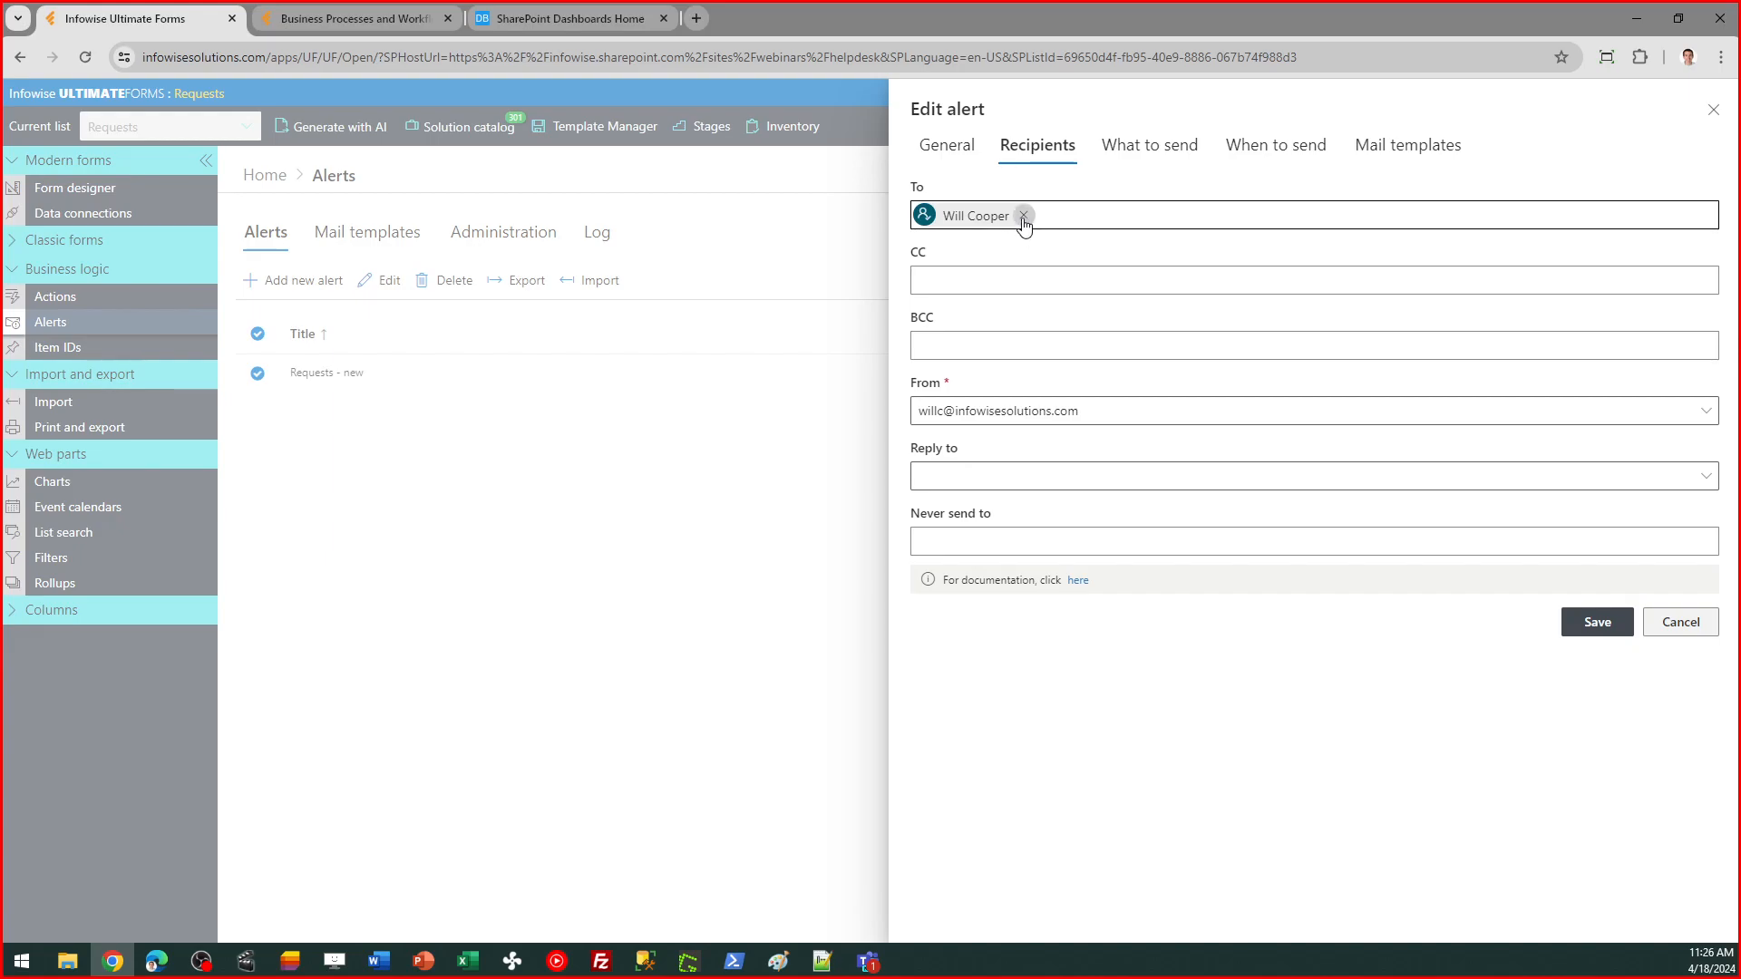
Step: Replace the alert's To recipient with the persons in the Assigned To column
click(1024, 215)
click(972, 219)
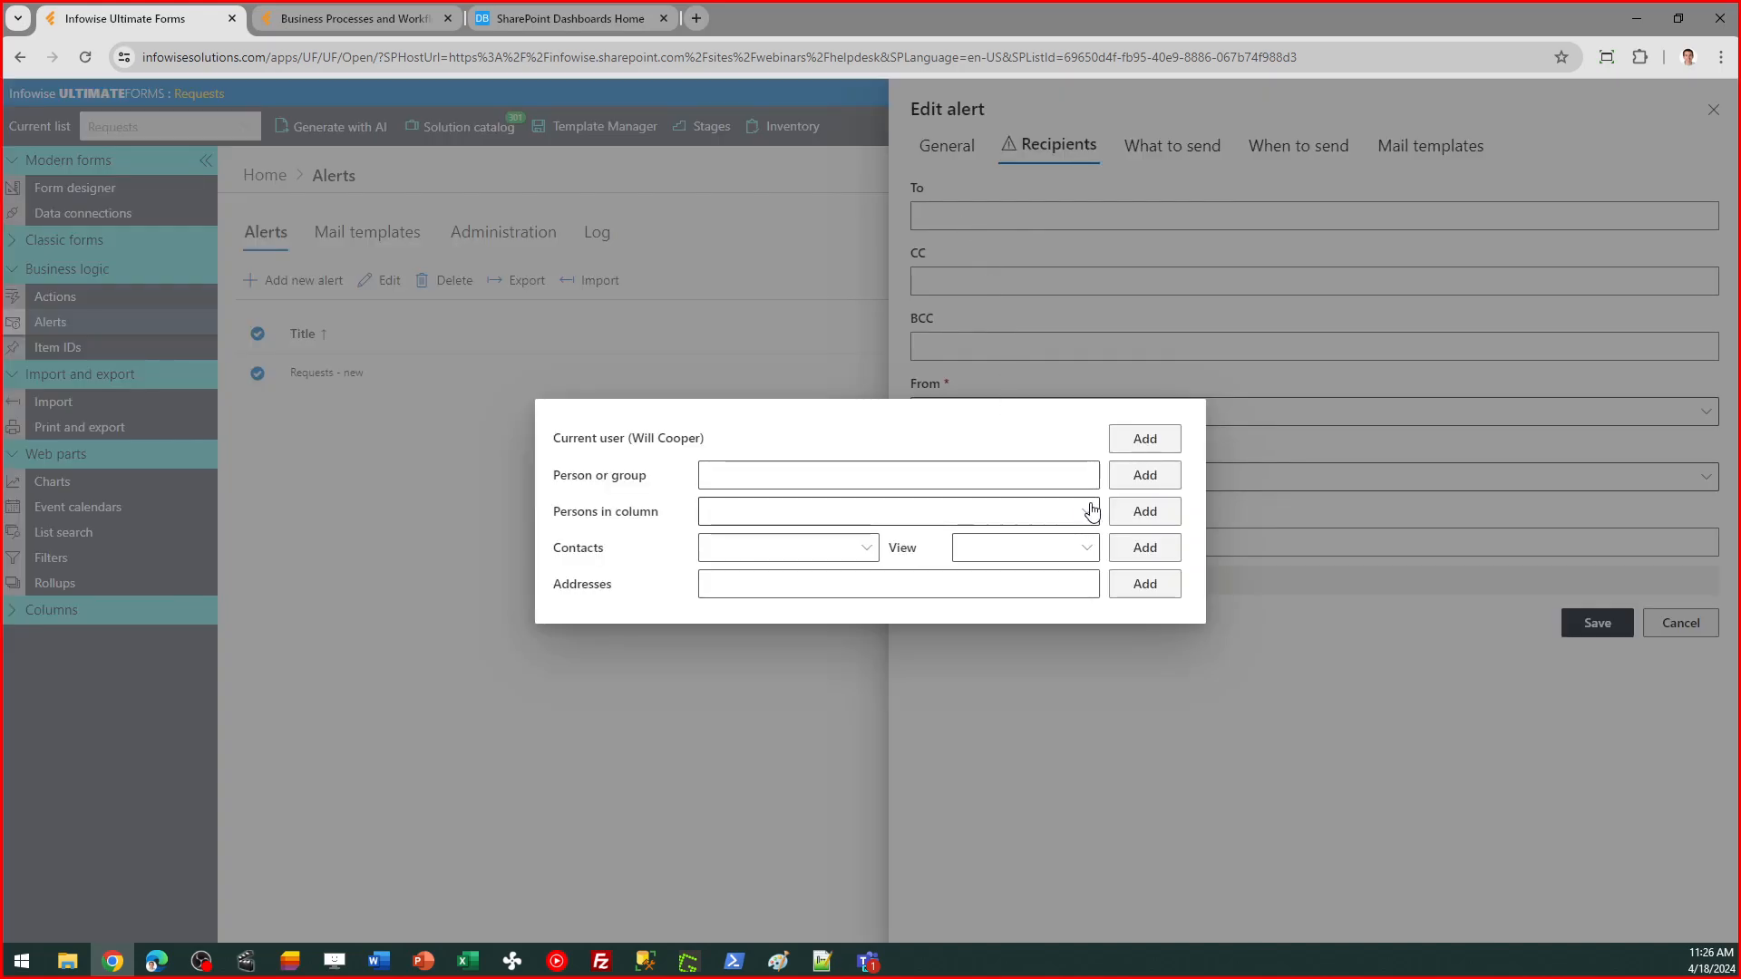
click(1091, 510)
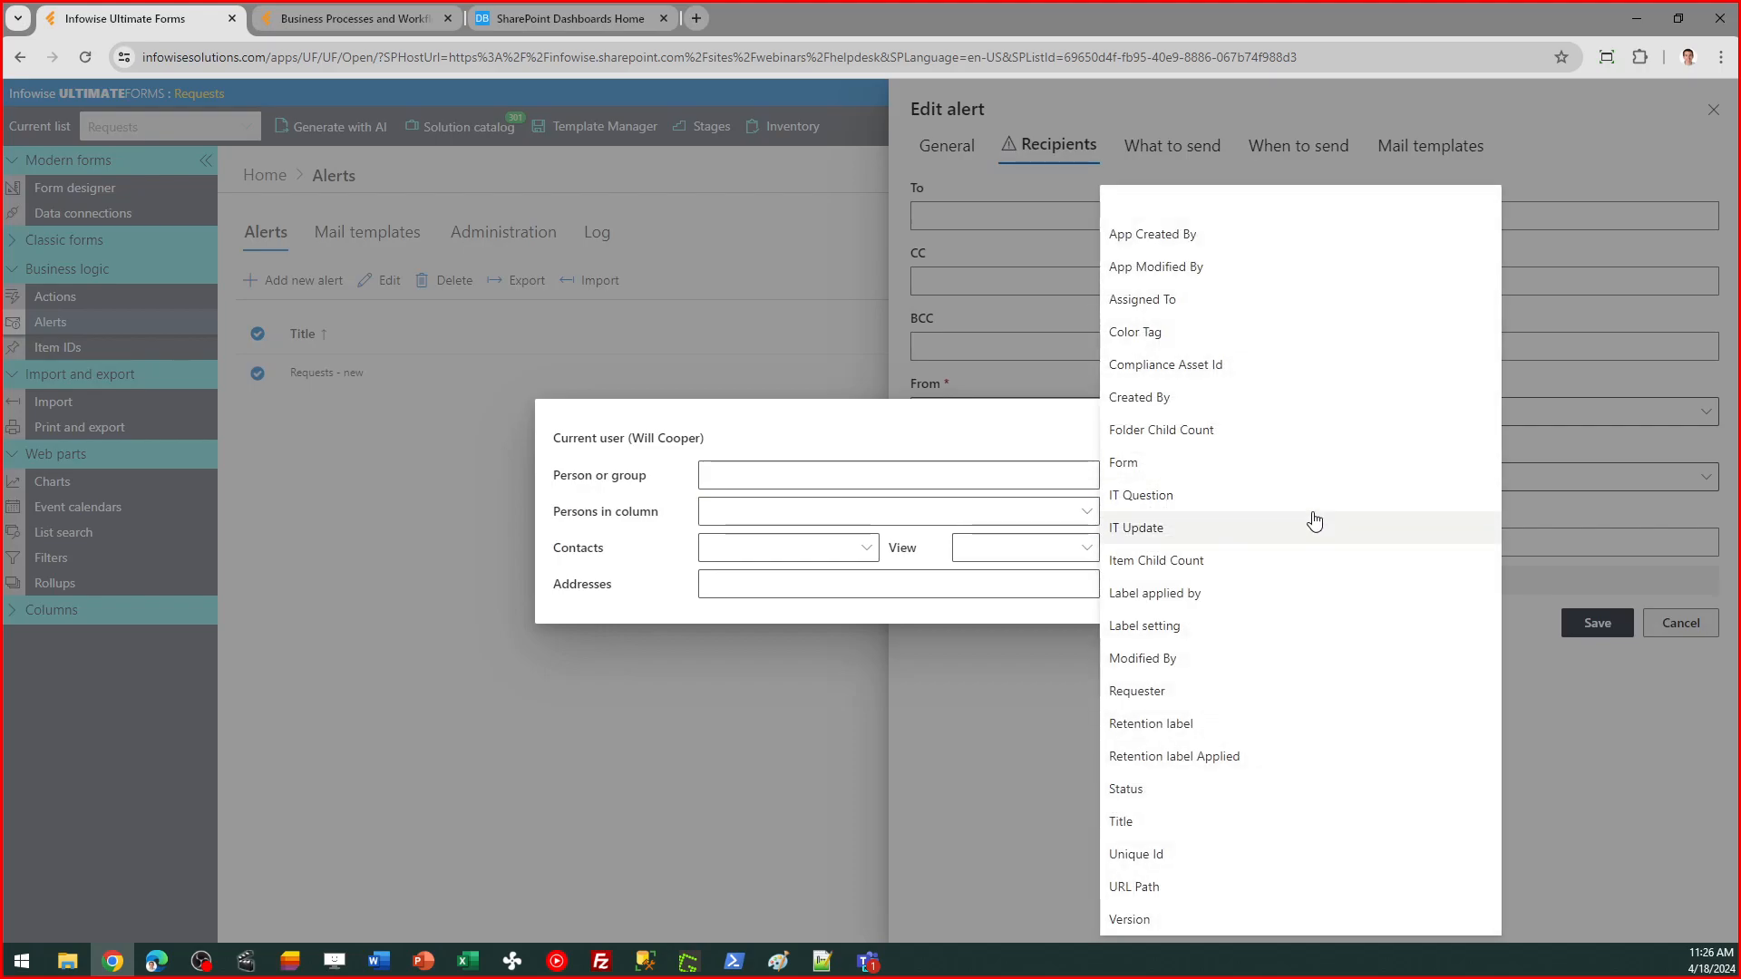
click(1280, 303)
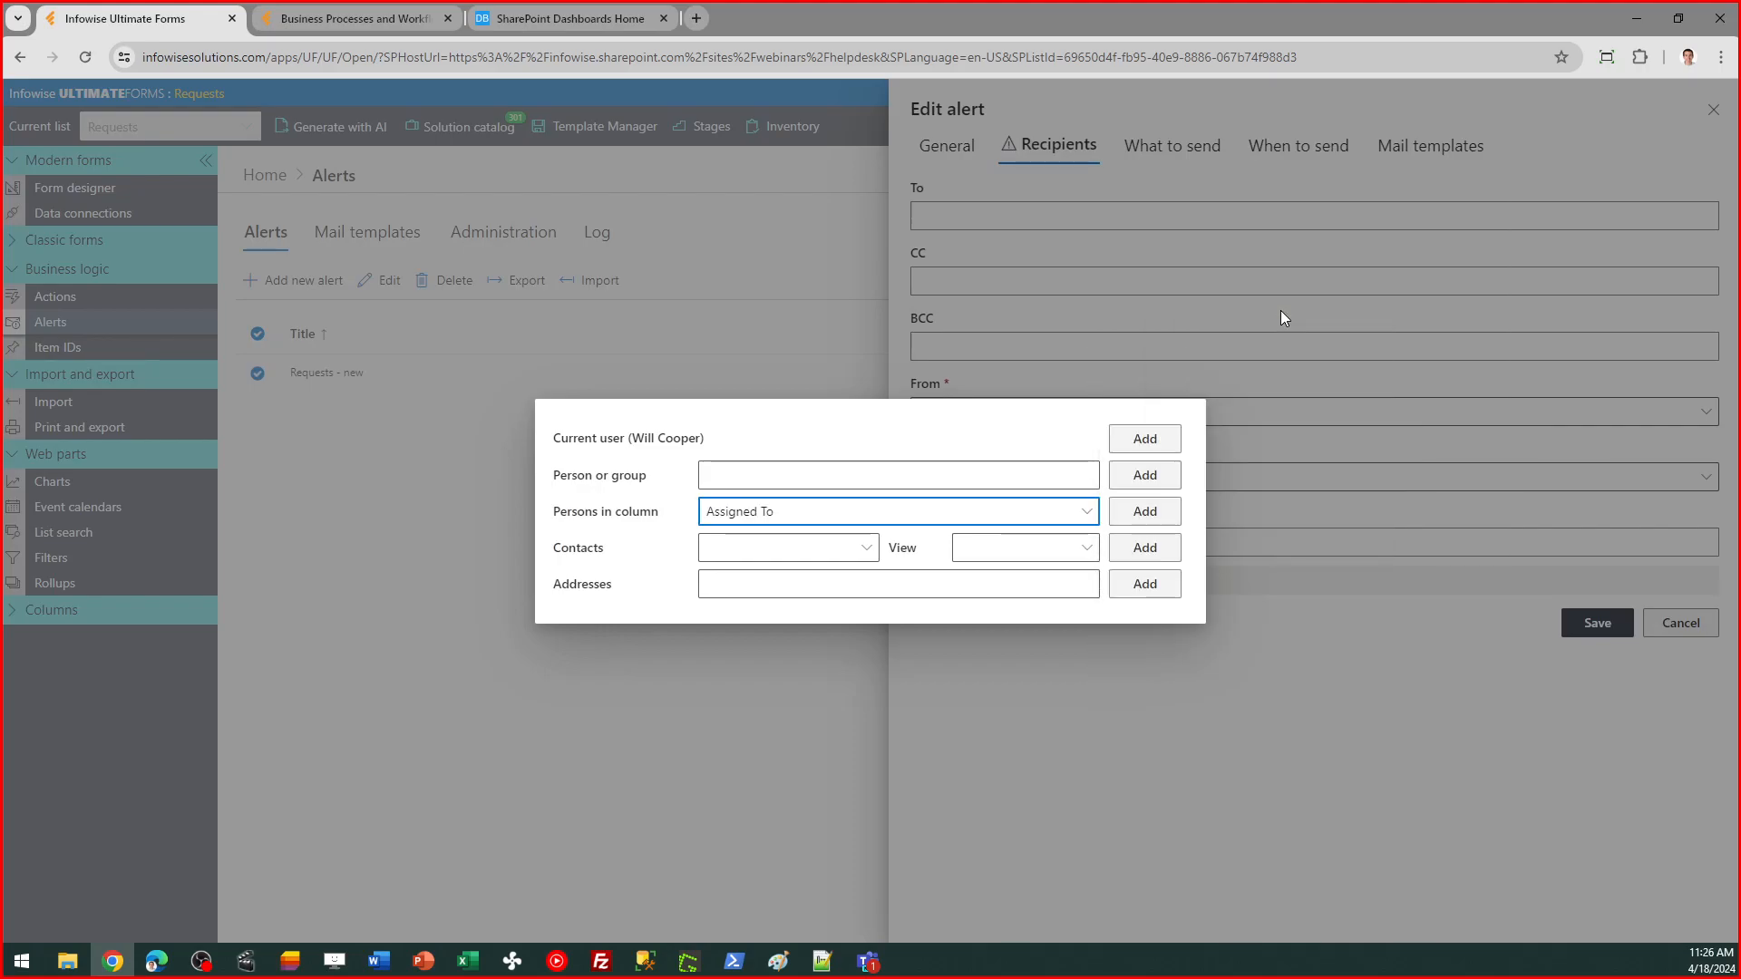
click(1119, 515)
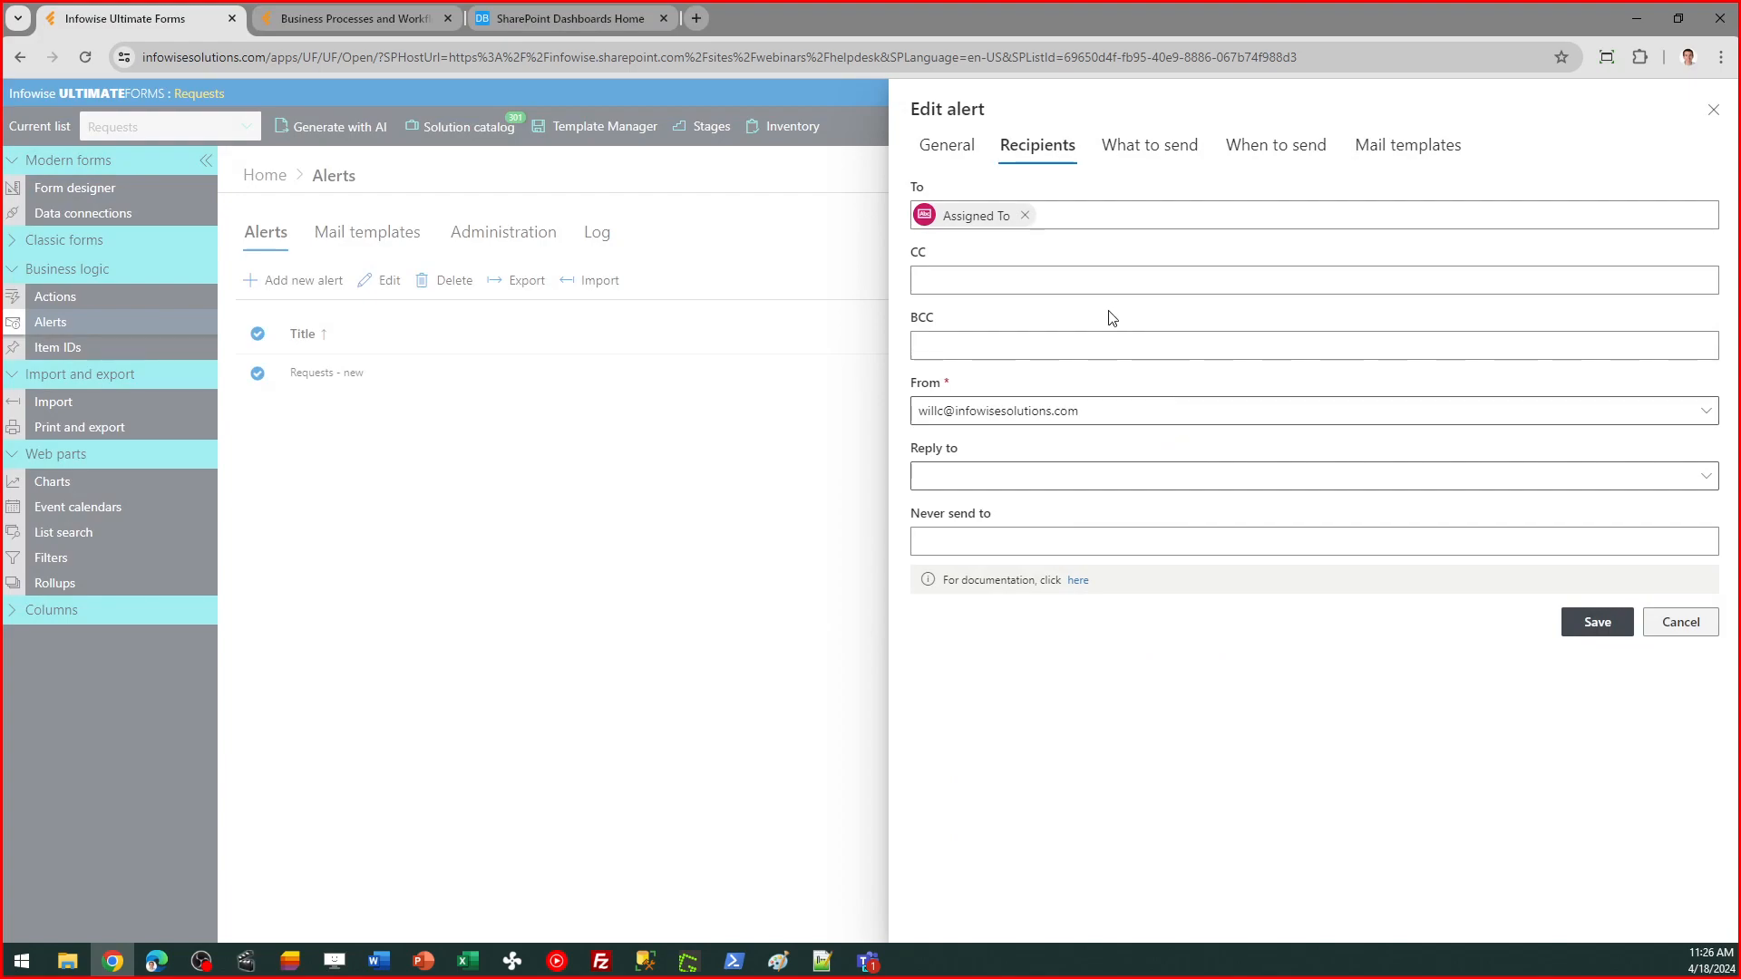
Step: Add a specific person as the alert's BCC recipient and check the From setting
click(993, 350)
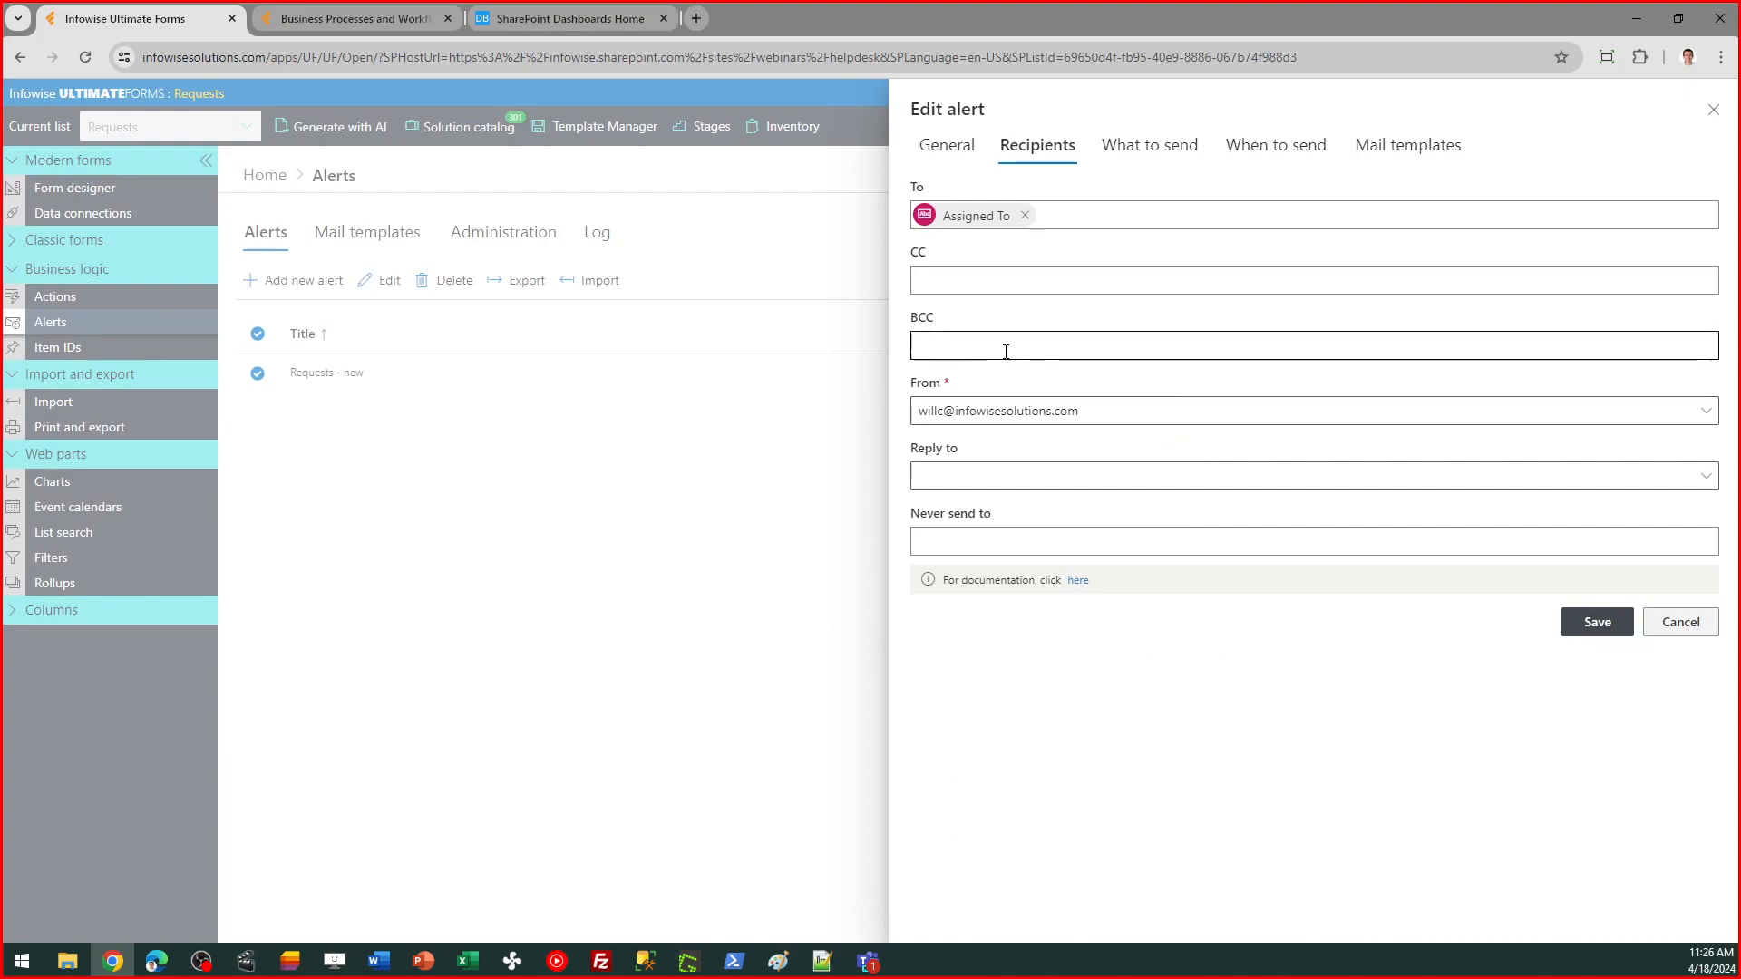
click(938, 350)
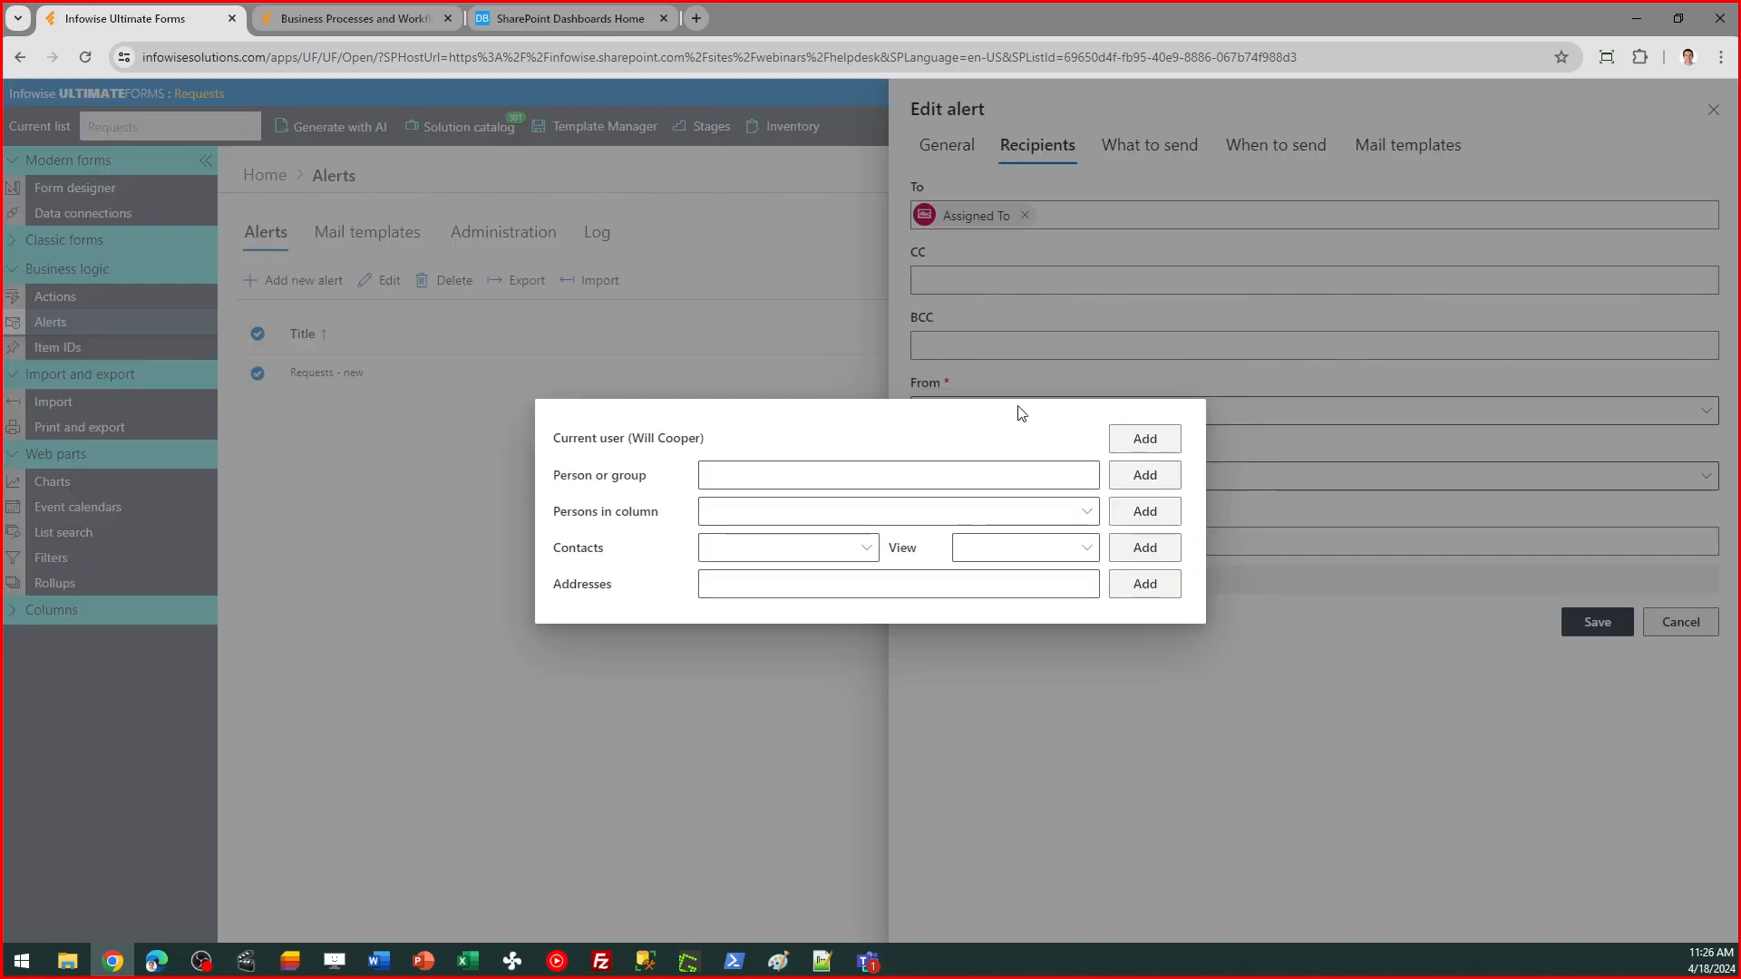
click(749, 475)
text(Will)
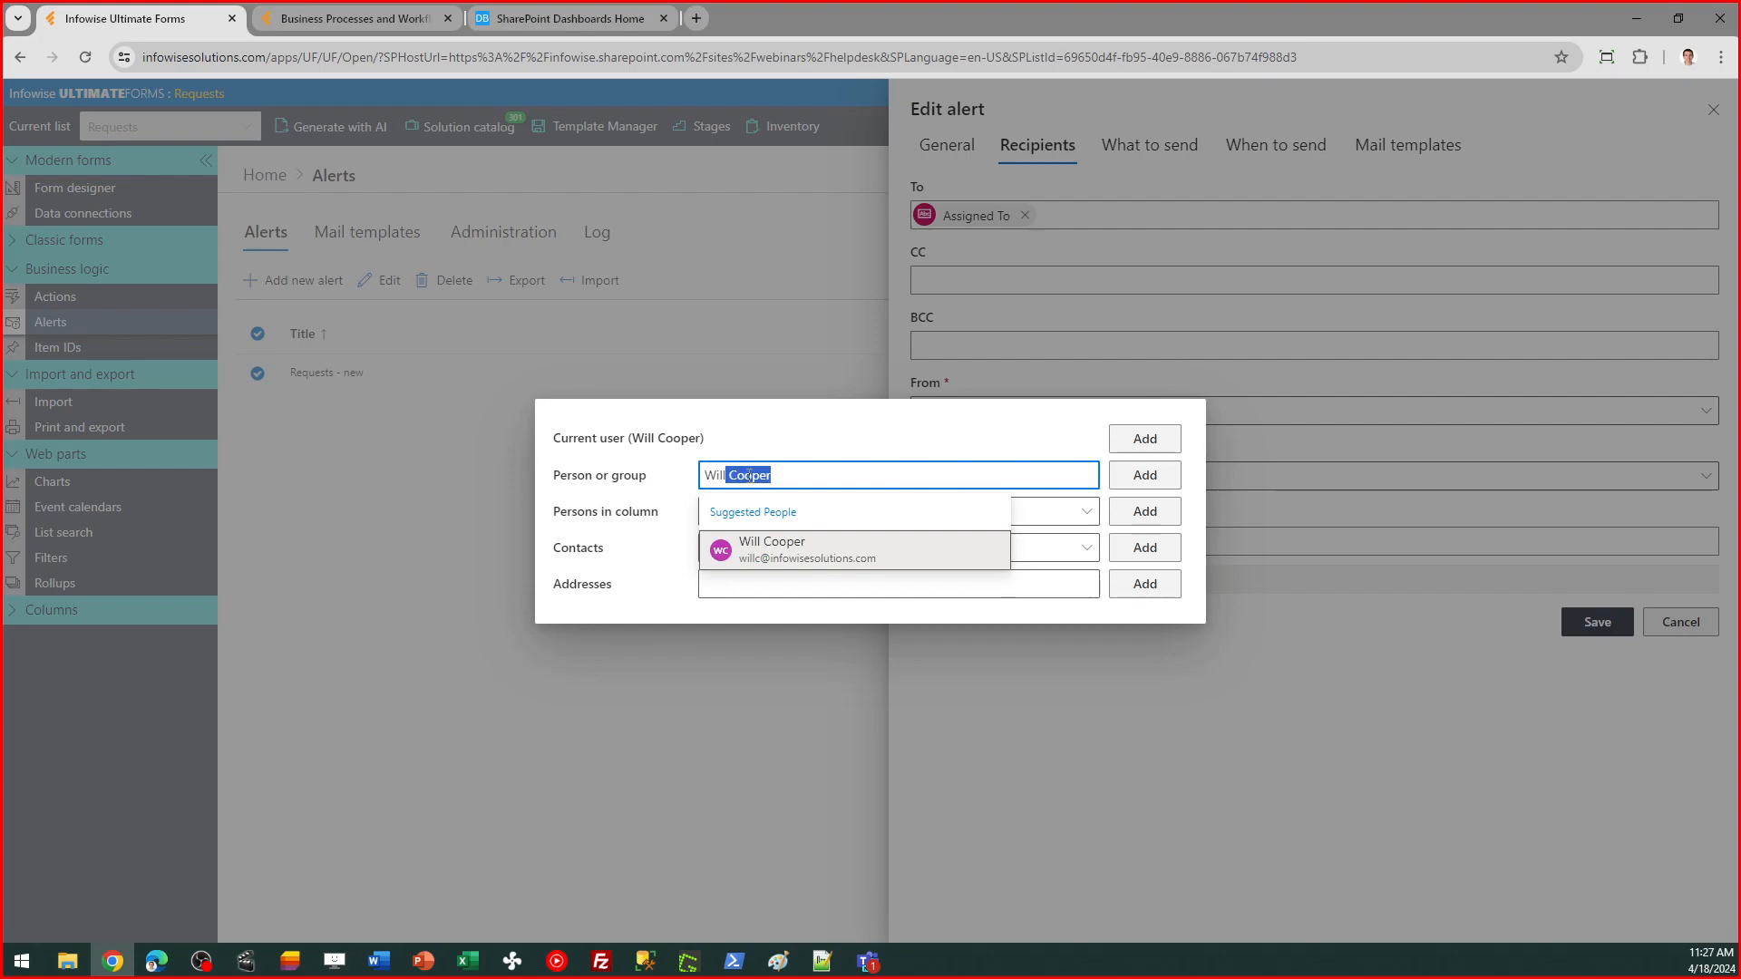
click(788, 555)
click(1137, 479)
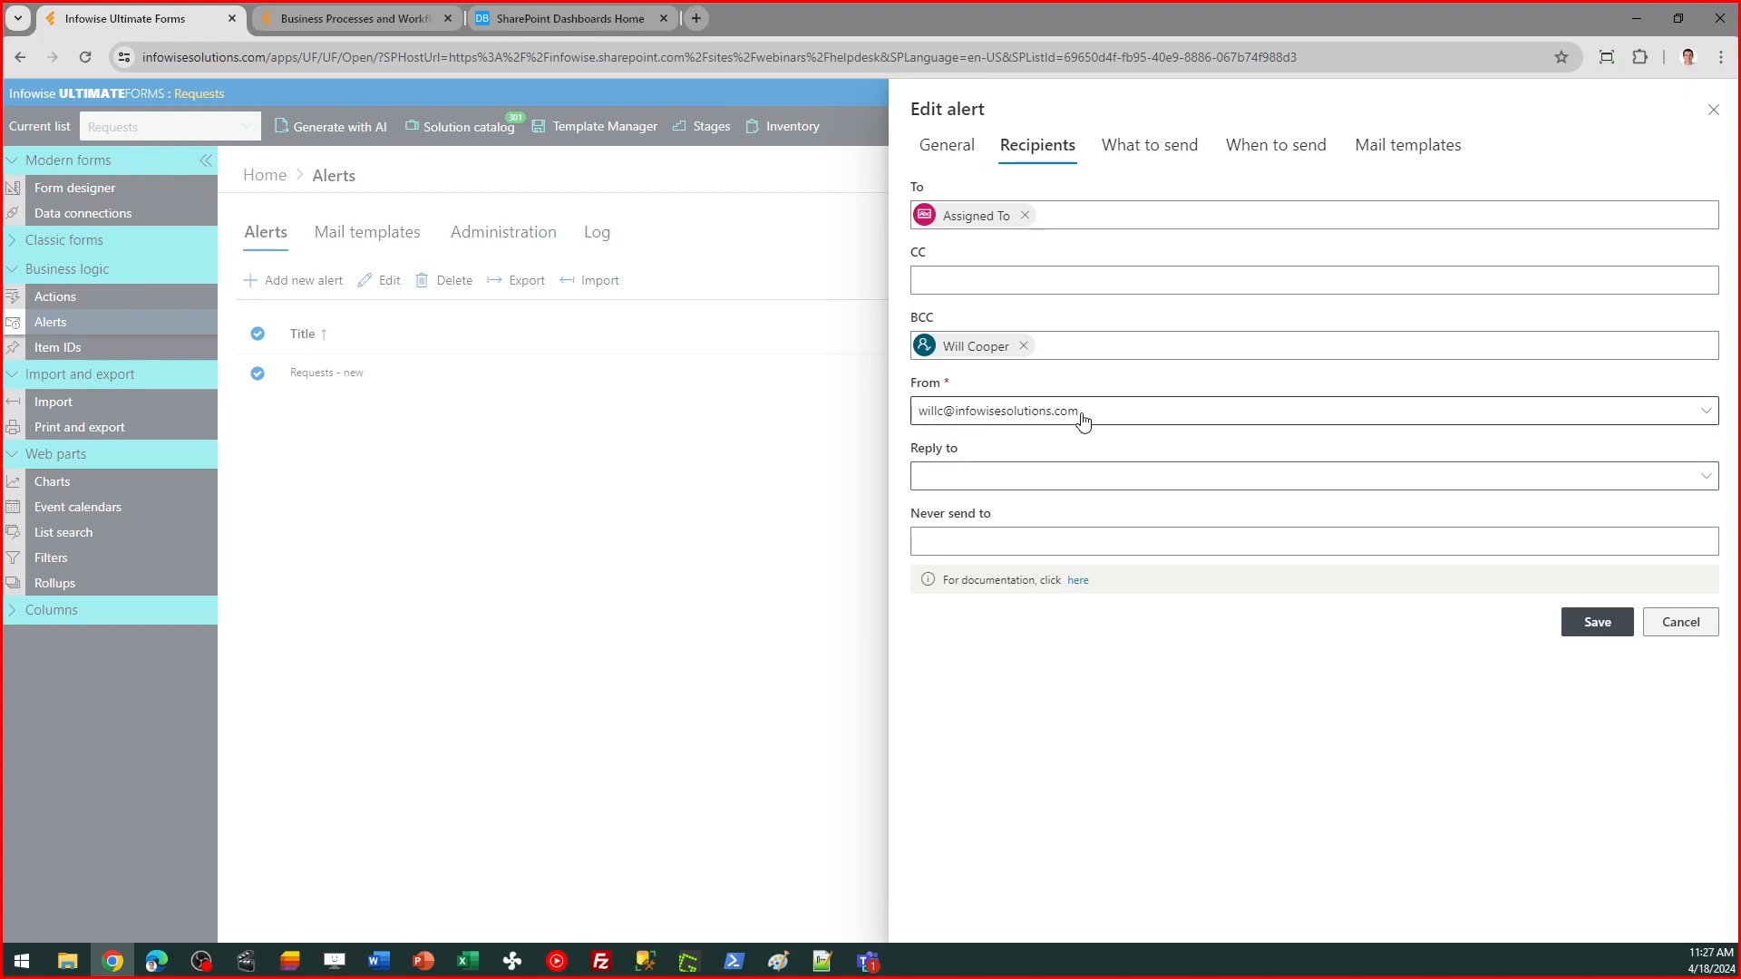
click(1131, 417)
click(1131, 417)
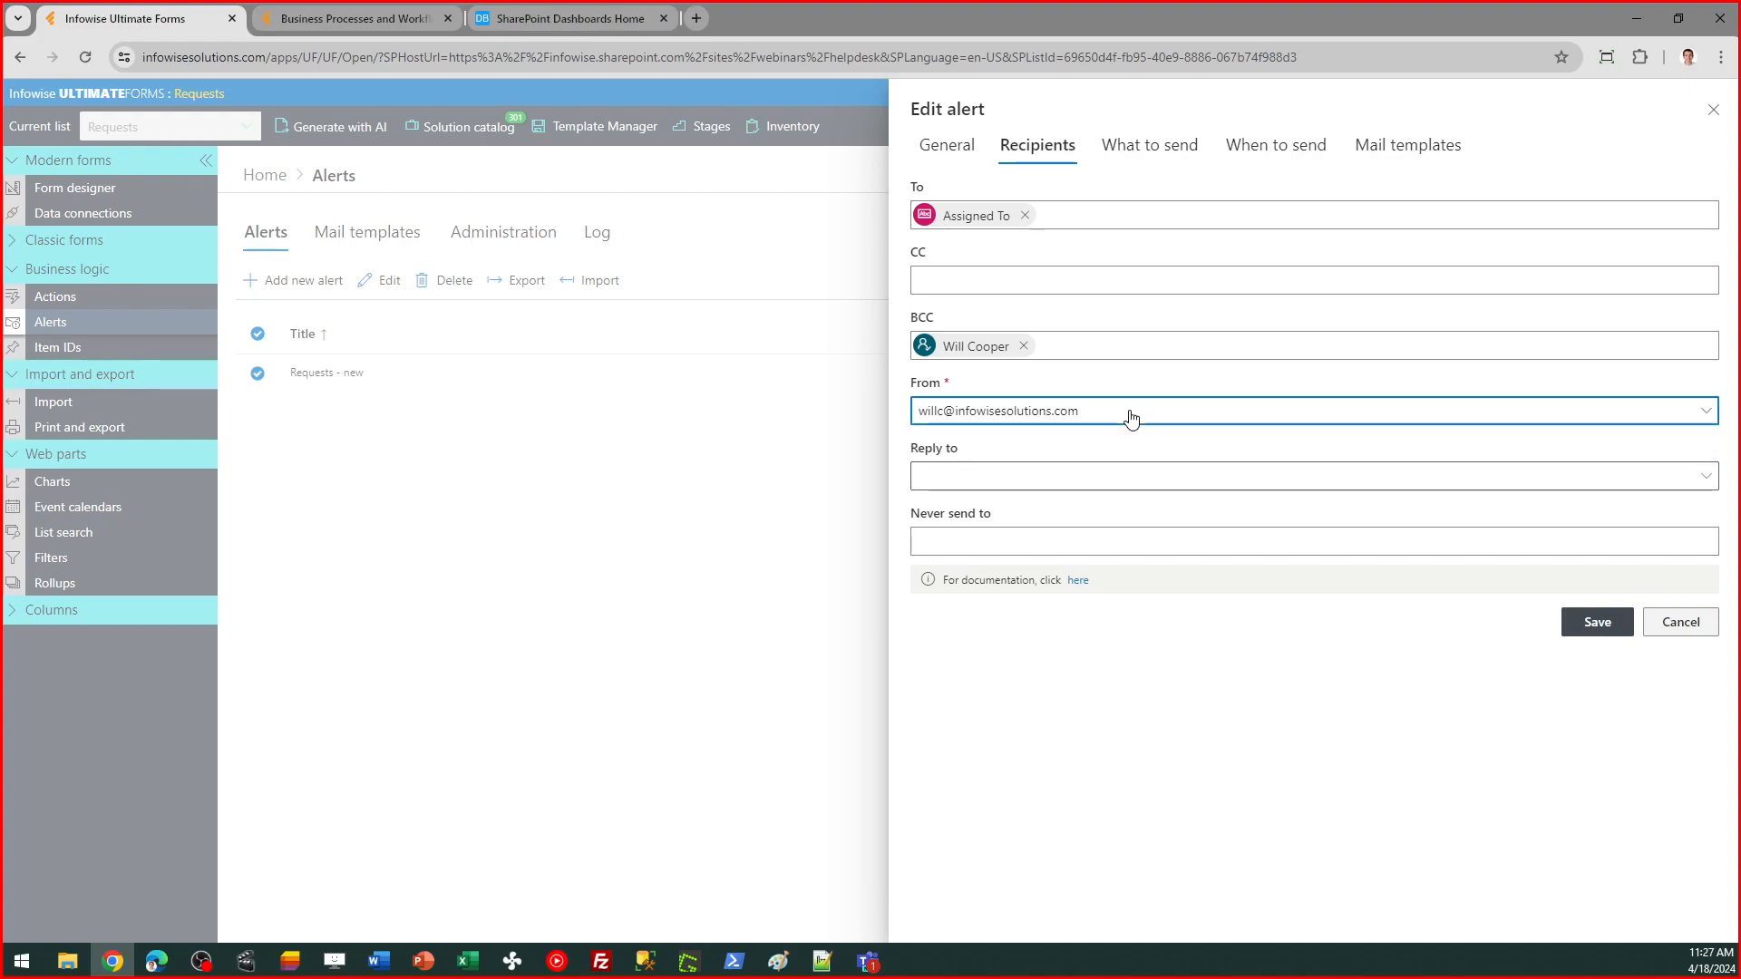
Step: Start a send condition on the Status column and trigger the alert on item modification instead of item addition
click(1131, 160)
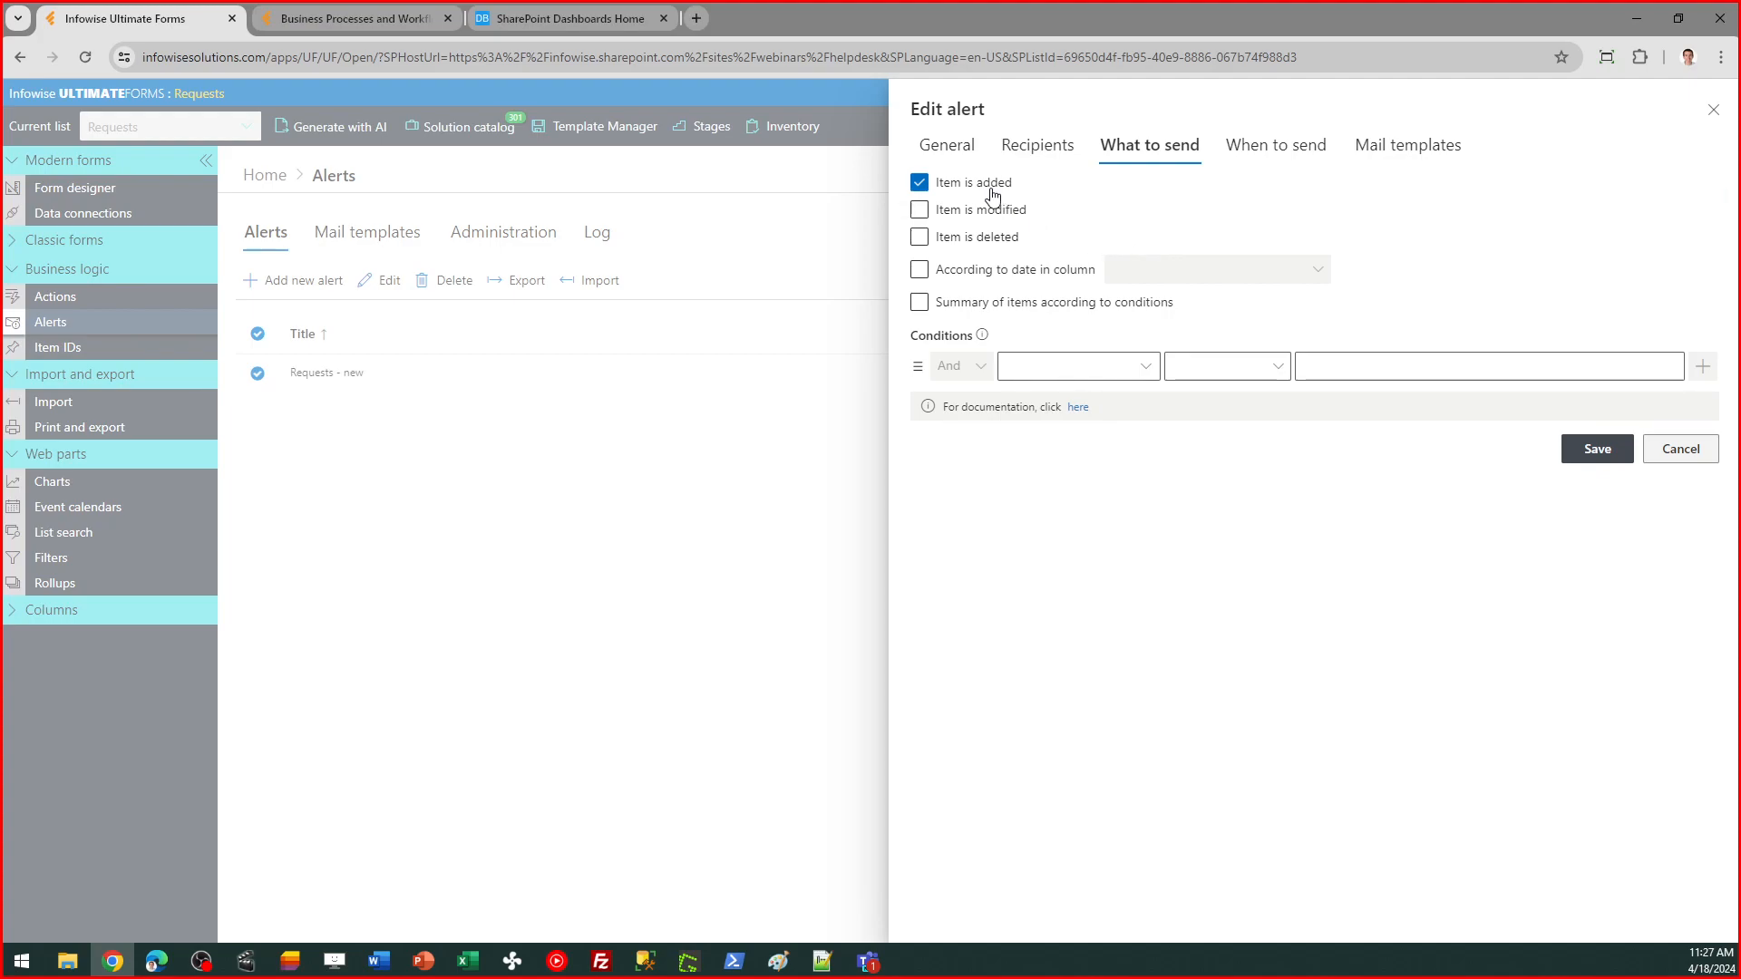
click(1147, 368)
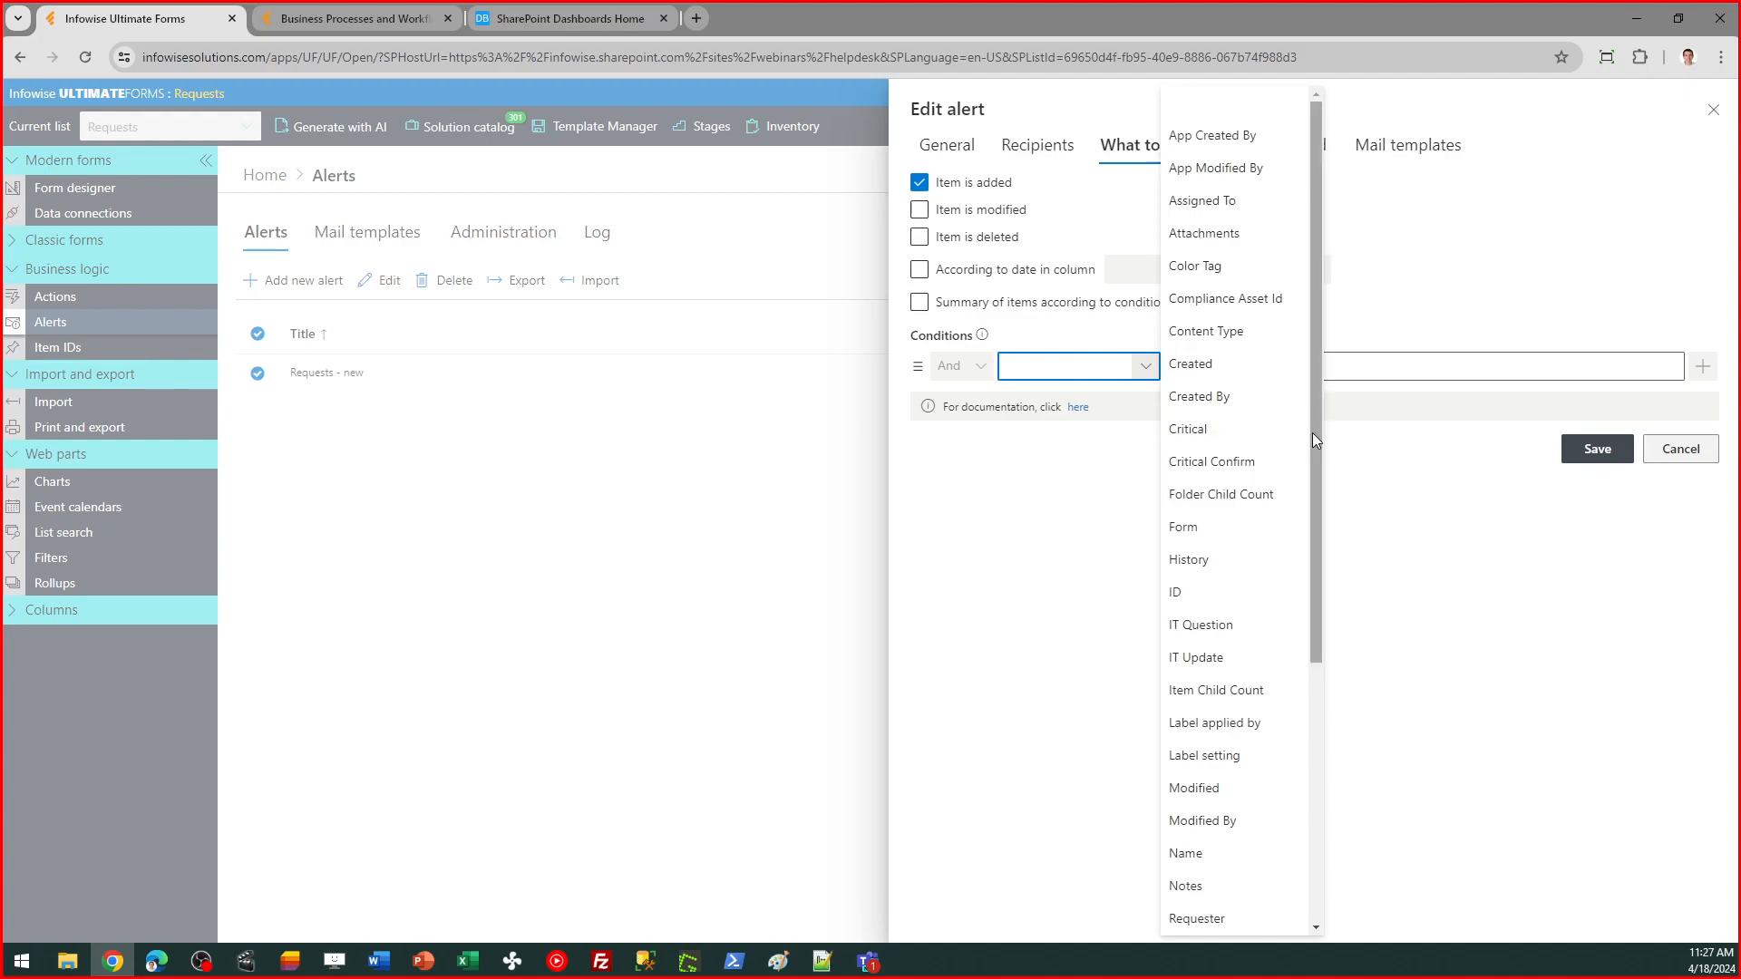
drag(1317, 515, 1330, 704)
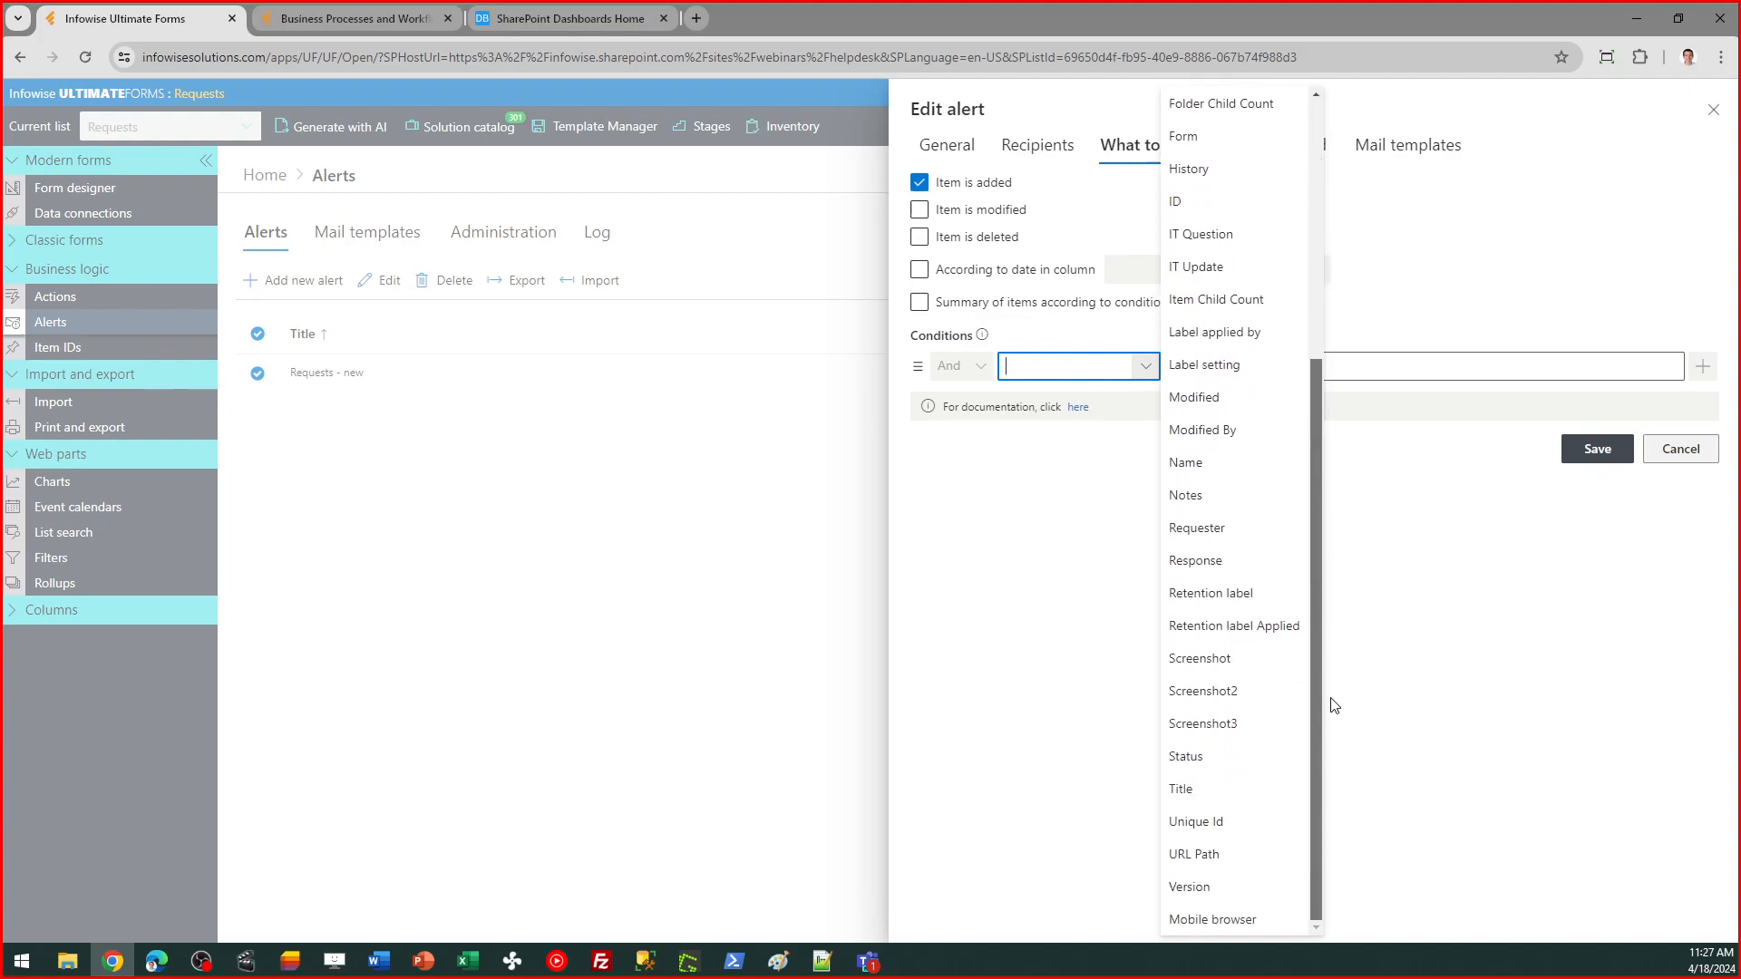
click(1241, 769)
click(1239, 368)
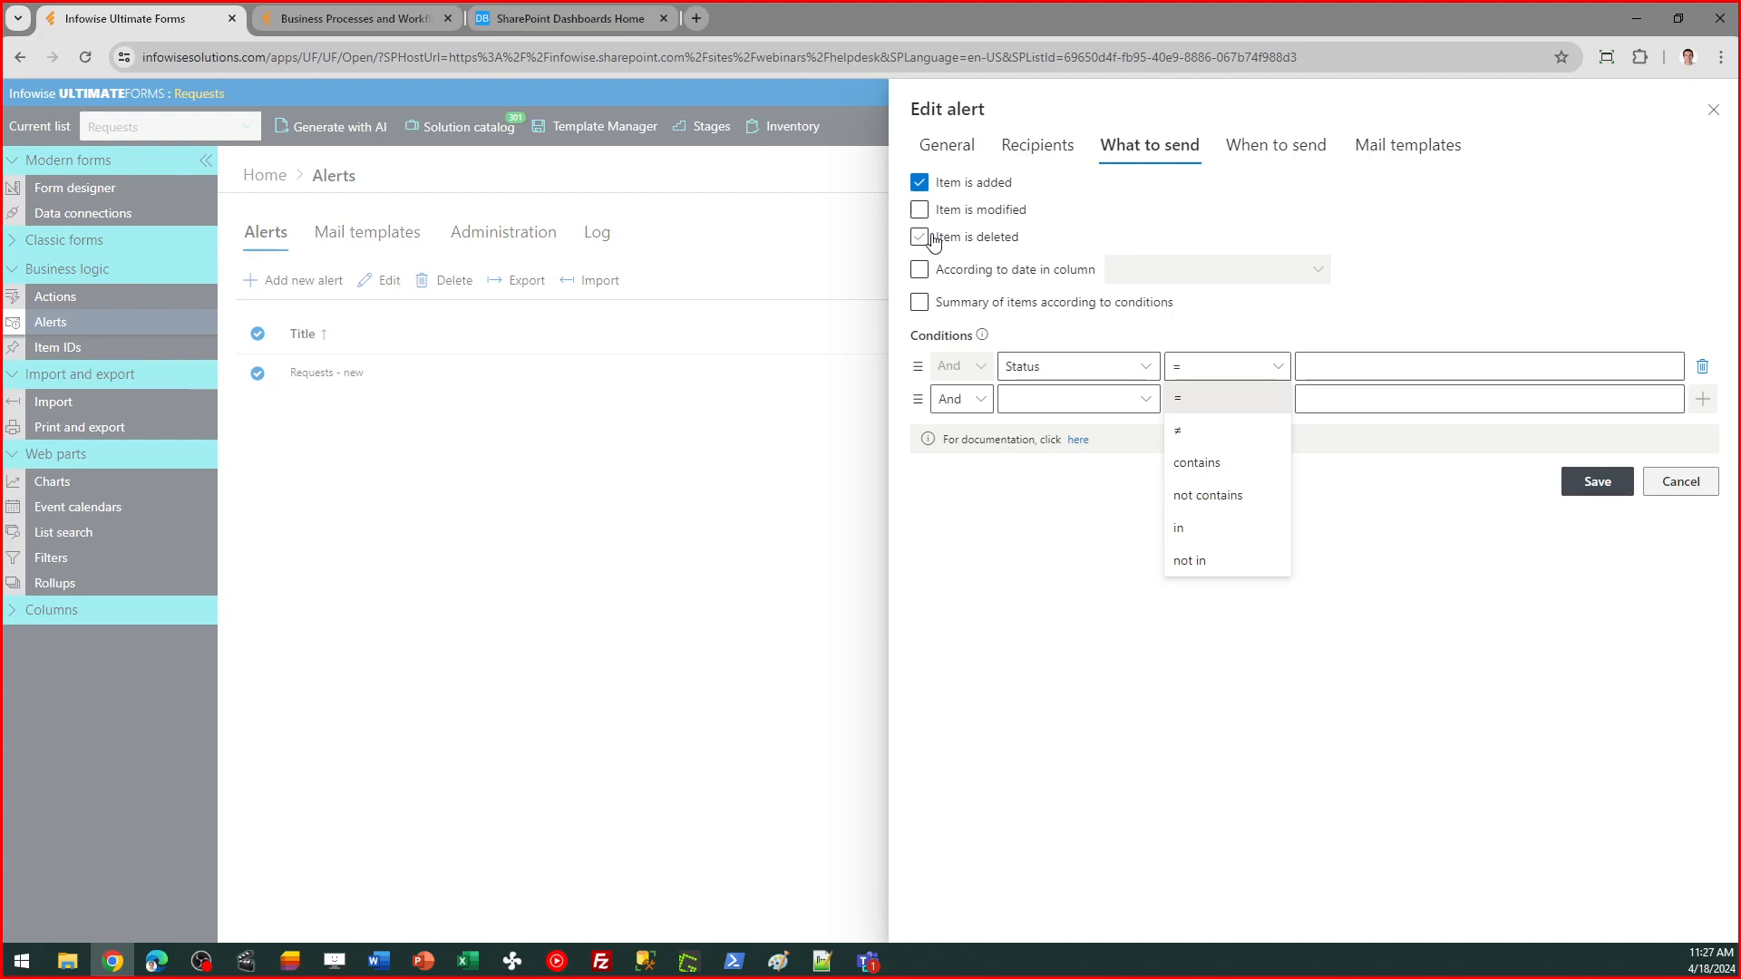
click(920, 209)
click(920, 182)
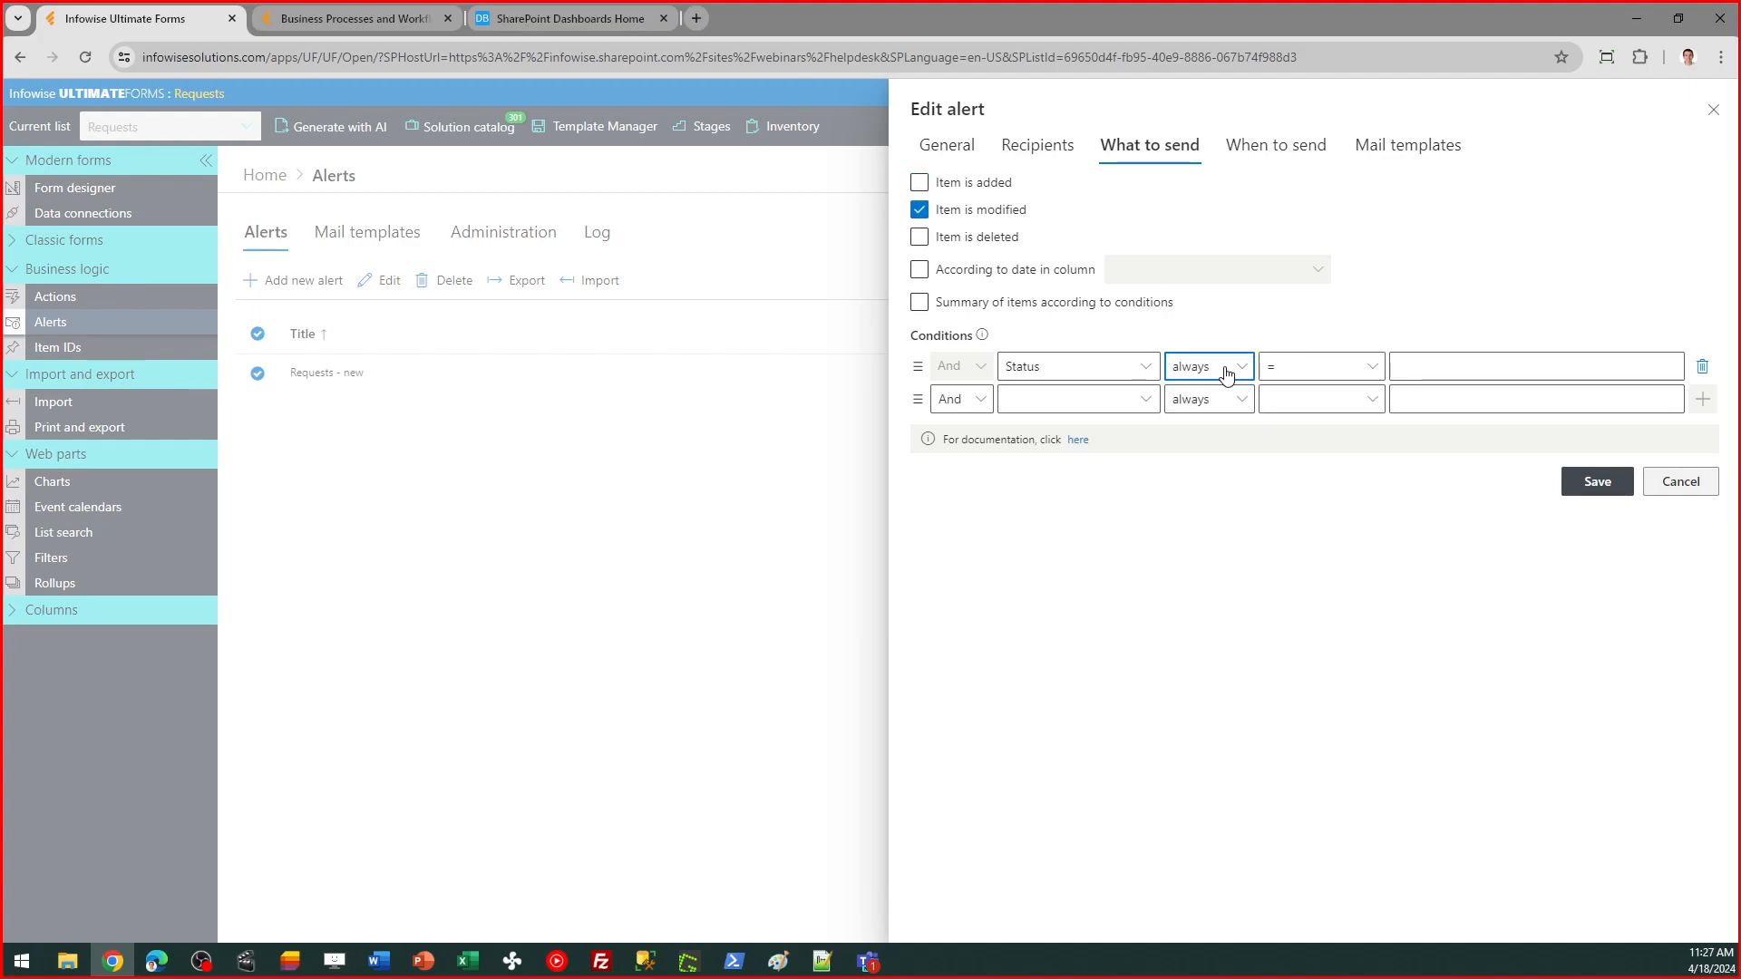
Step: Set the Status condition to apply after change and equal Complete
click(1238, 368)
click(1252, 434)
click(1421, 365)
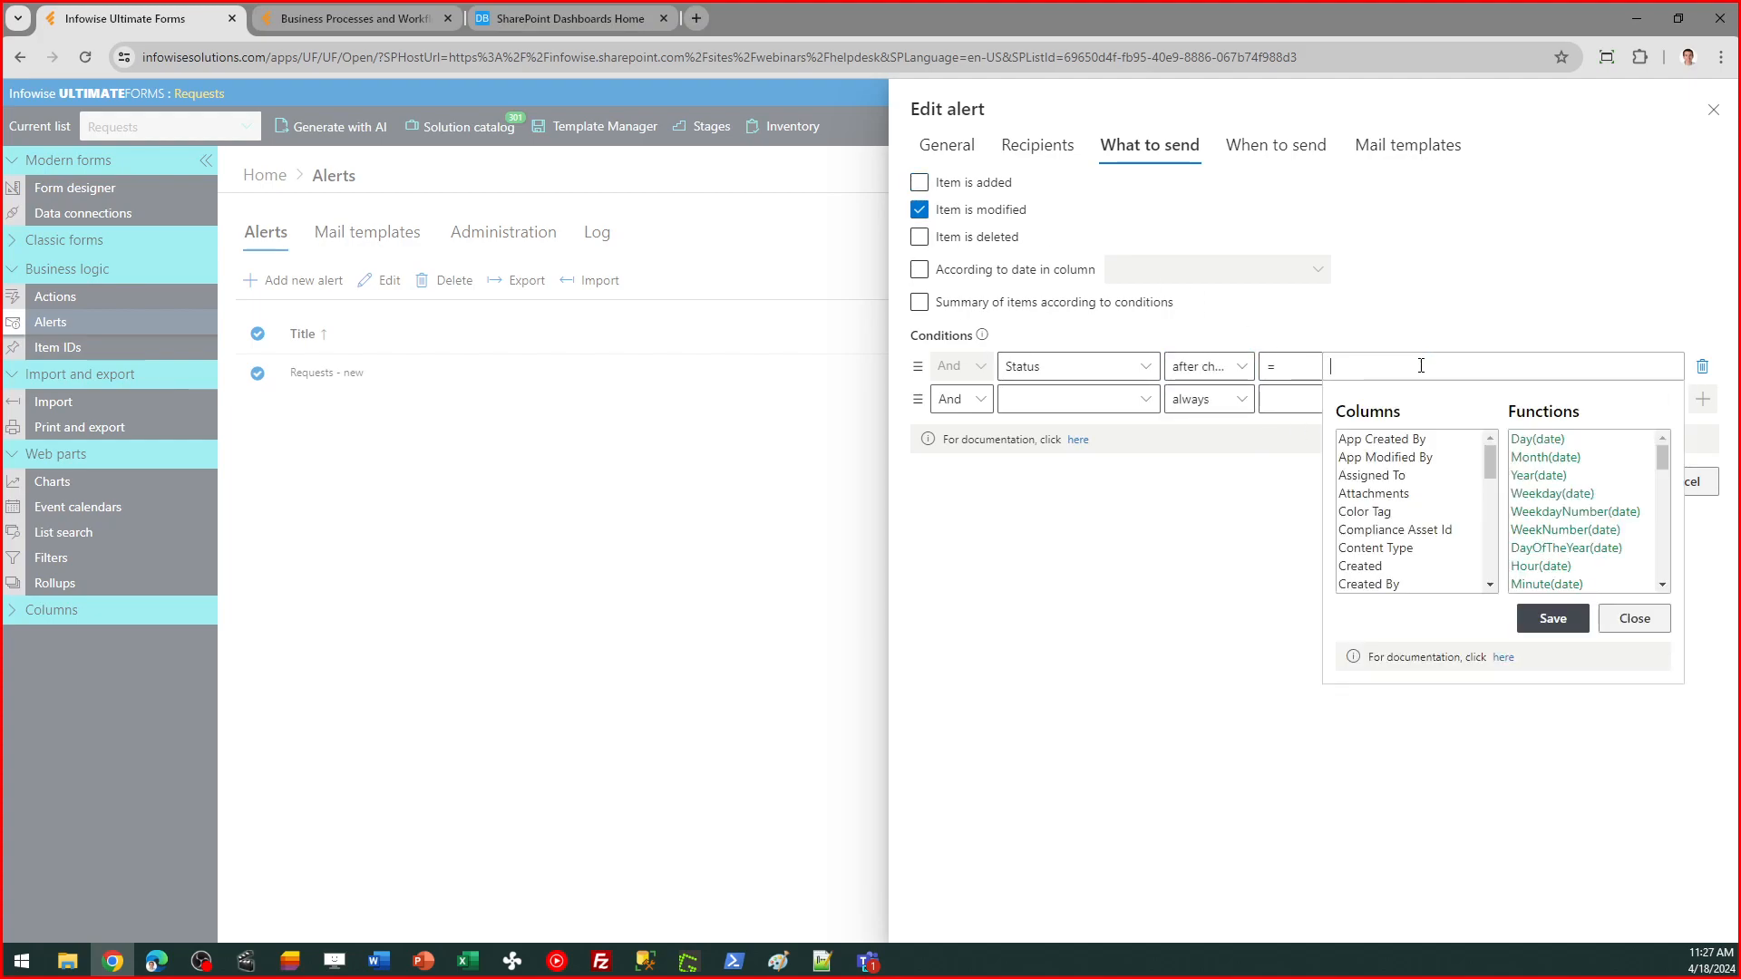
text(Complete)
click(1556, 626)
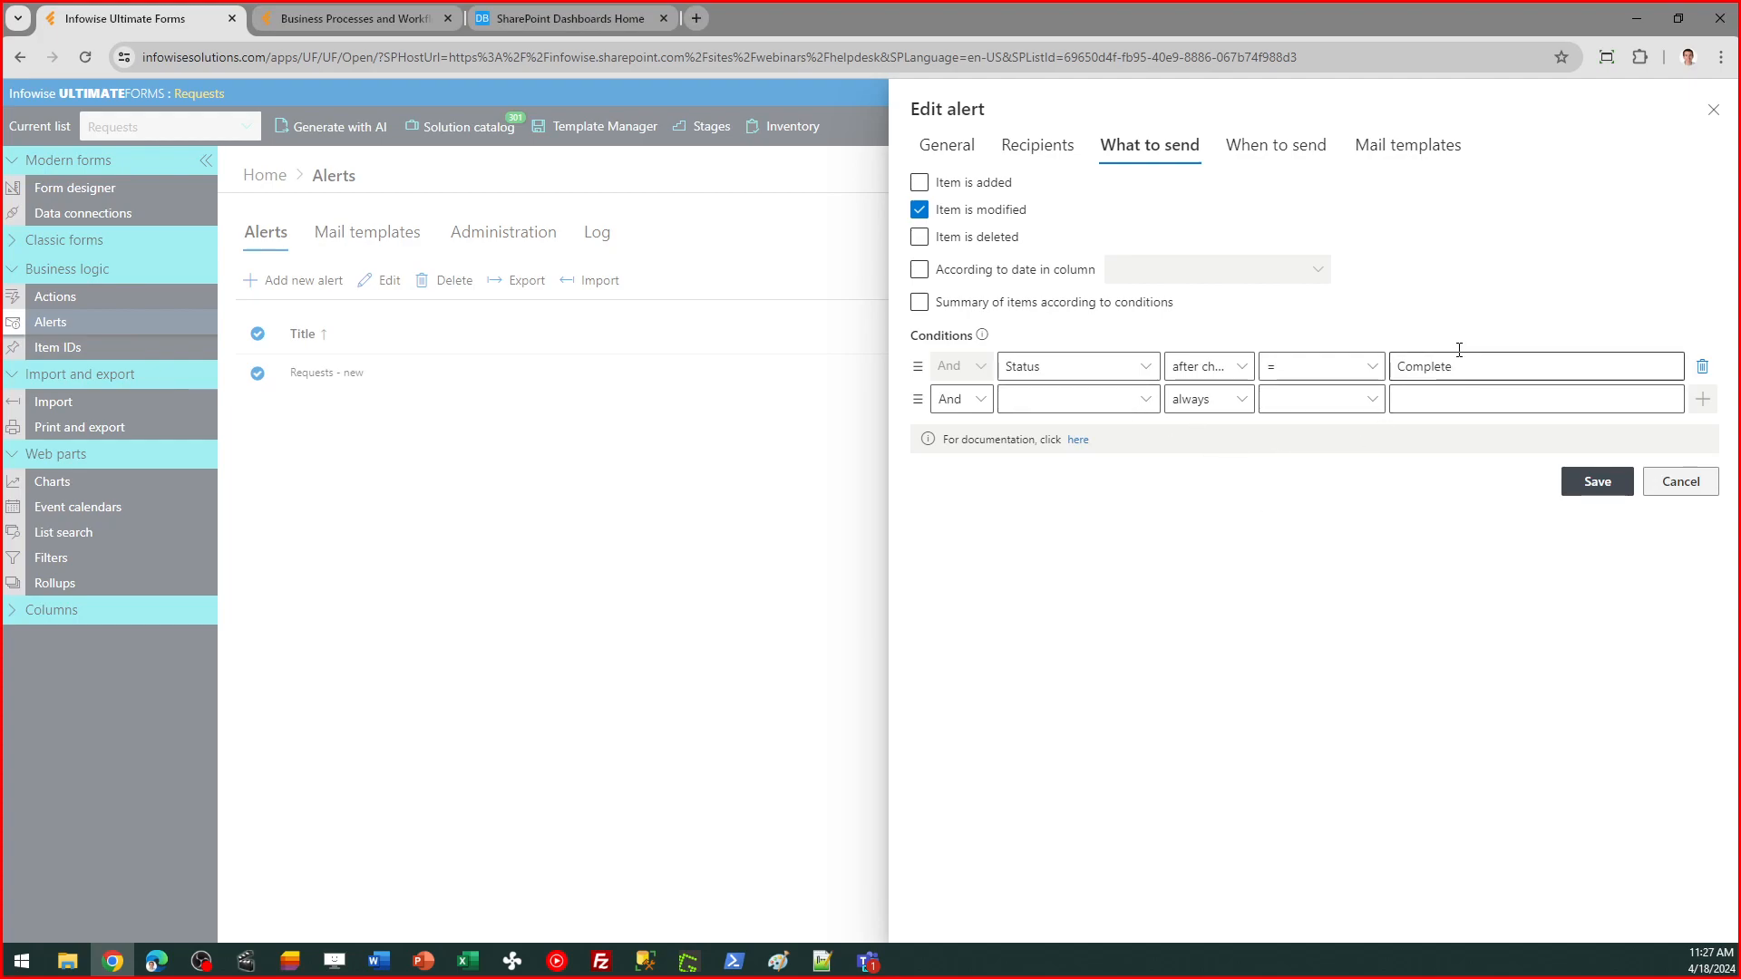
Step: Review the alert's mail template and insert the History column after [Requester]: in its body
click(1373, 156)
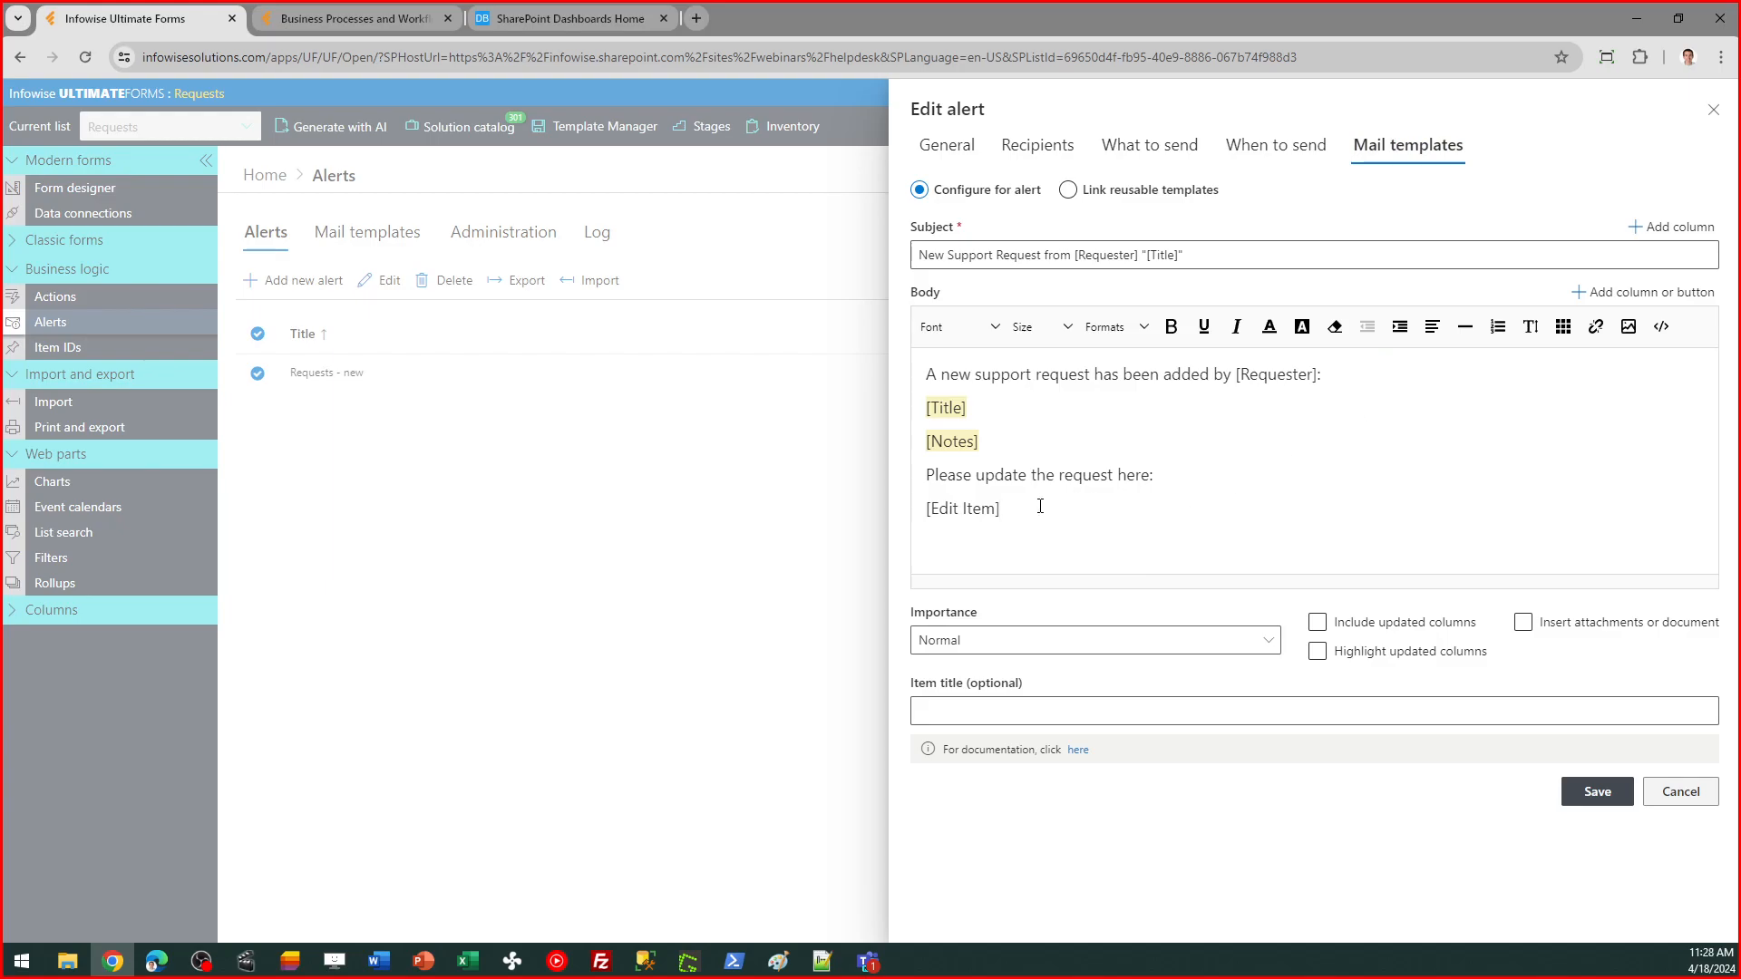
drag(1037, 505, 907, 367)
click(1131, 405)
click(1653, 292)
scroll(1428, 427, down, 4)
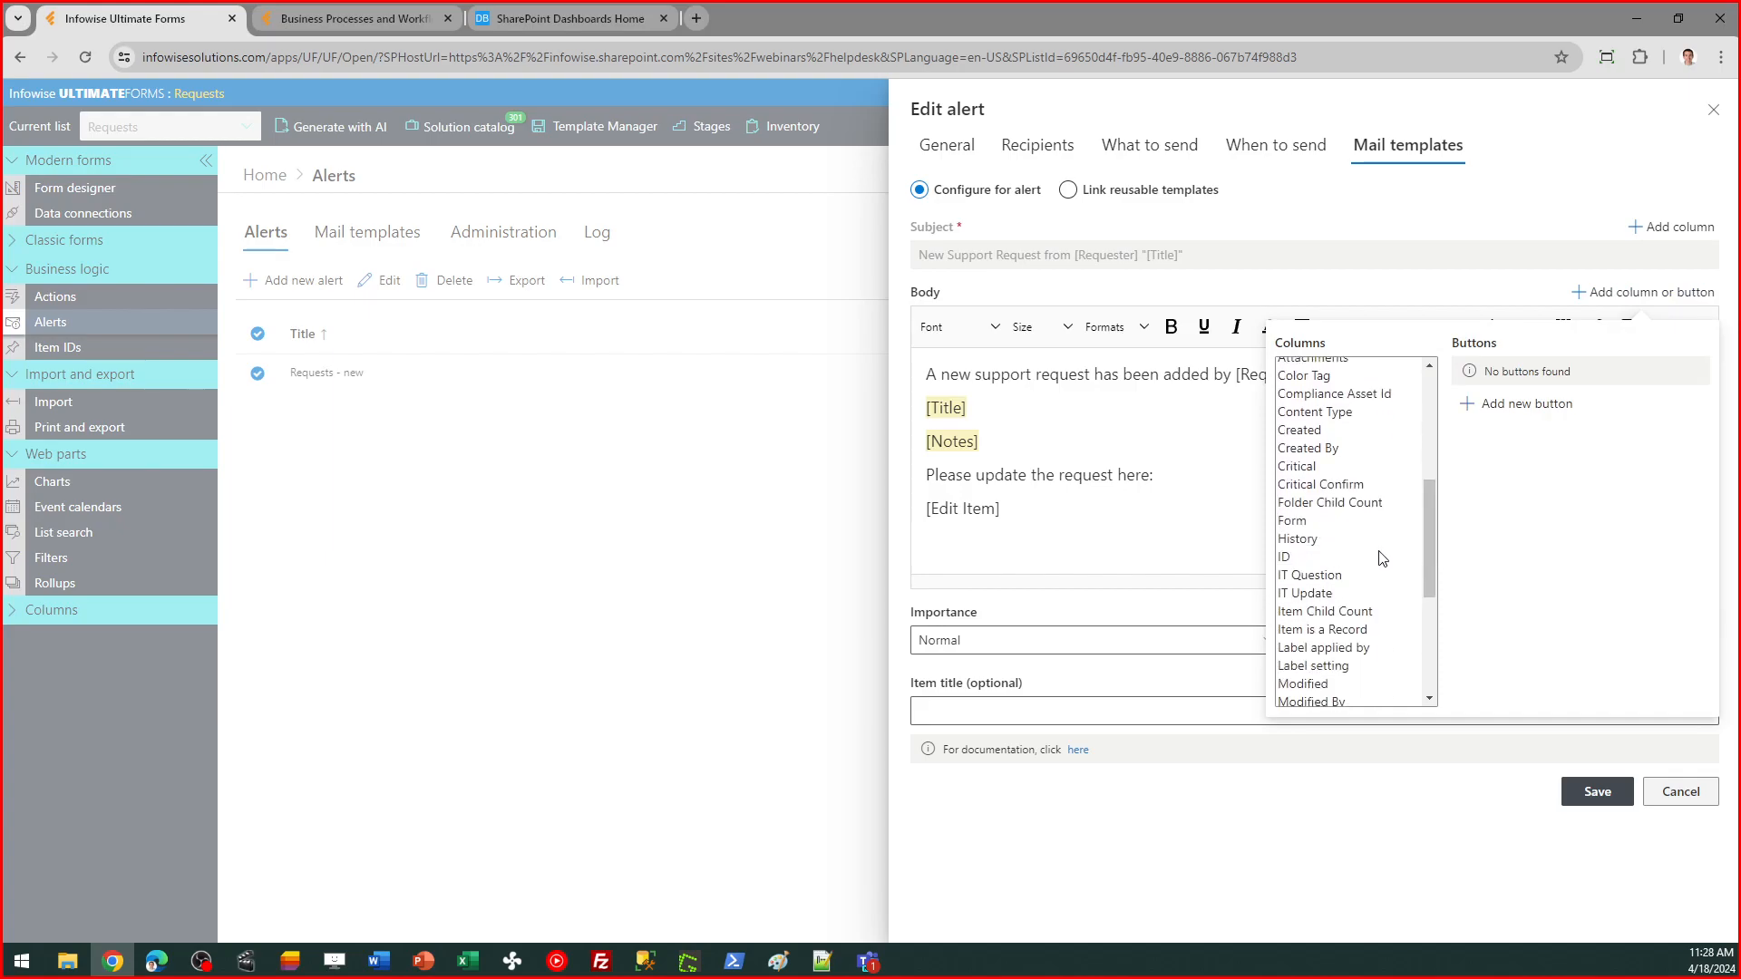
click(1329, 542)
click(1327, 541)
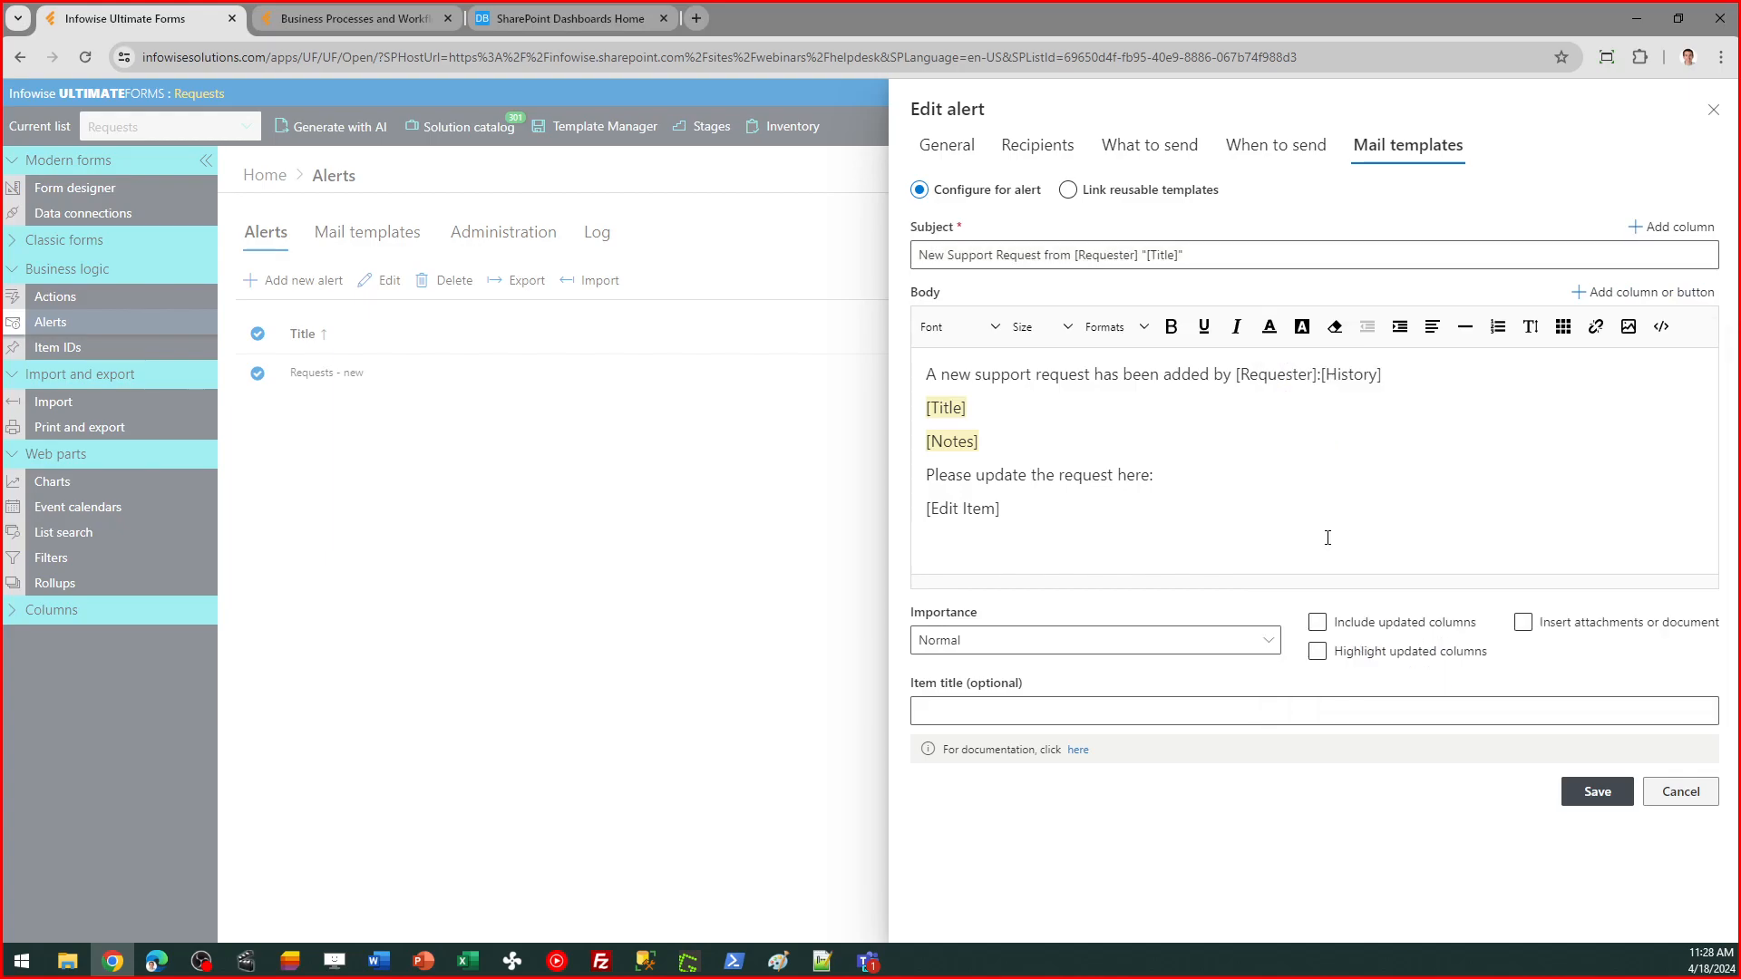
Step: Delete the inserted [History] placeholder from the mail template body
click(1413, 377)
key(BackSpace)
key(BackSpace)
key(BackSpace)
key(BackSpace)
key(BackSpace)
key(BackSpace)
key(BackSpace)
key(BackSpace)
Step: Highlight the [Edit Item] placeholder at the end of the mail template body
drag(1064, 510, 898, 510)
click(1026, 505)
drag(1027, 508, 906, 510)
click(1046, 512)
Step: Discard the alert edits and return from the Alerts page to the help desk's Requests list
click(1669, 805)
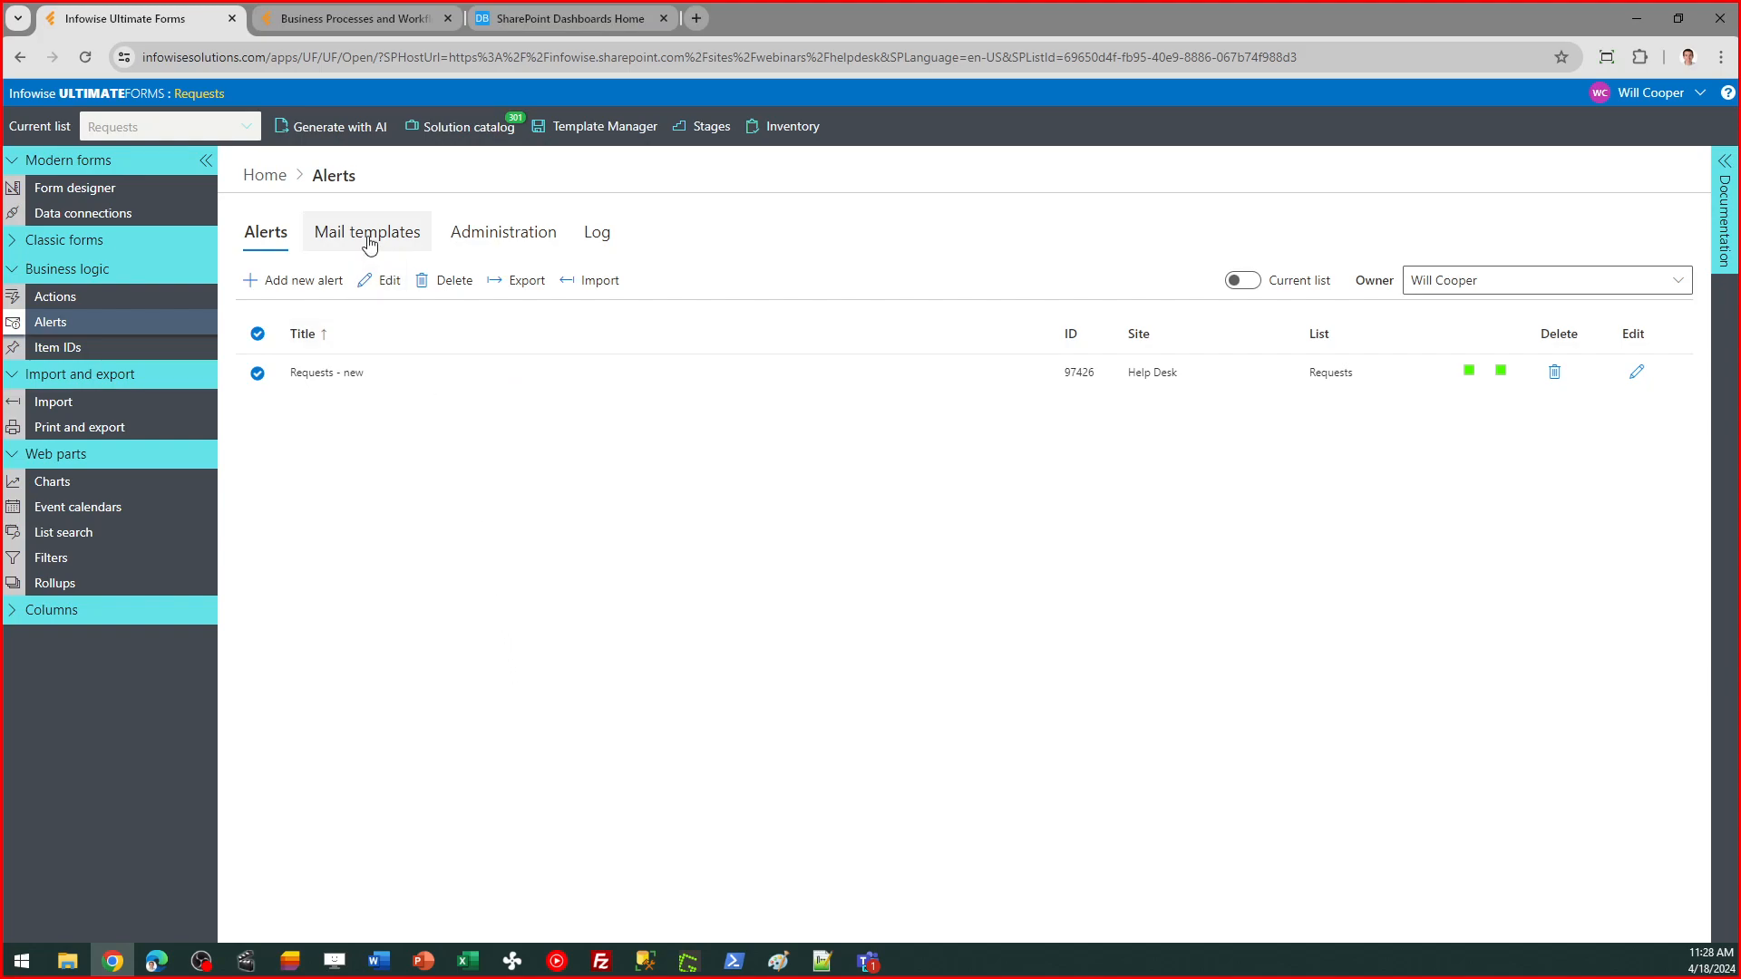
click(259, 176)
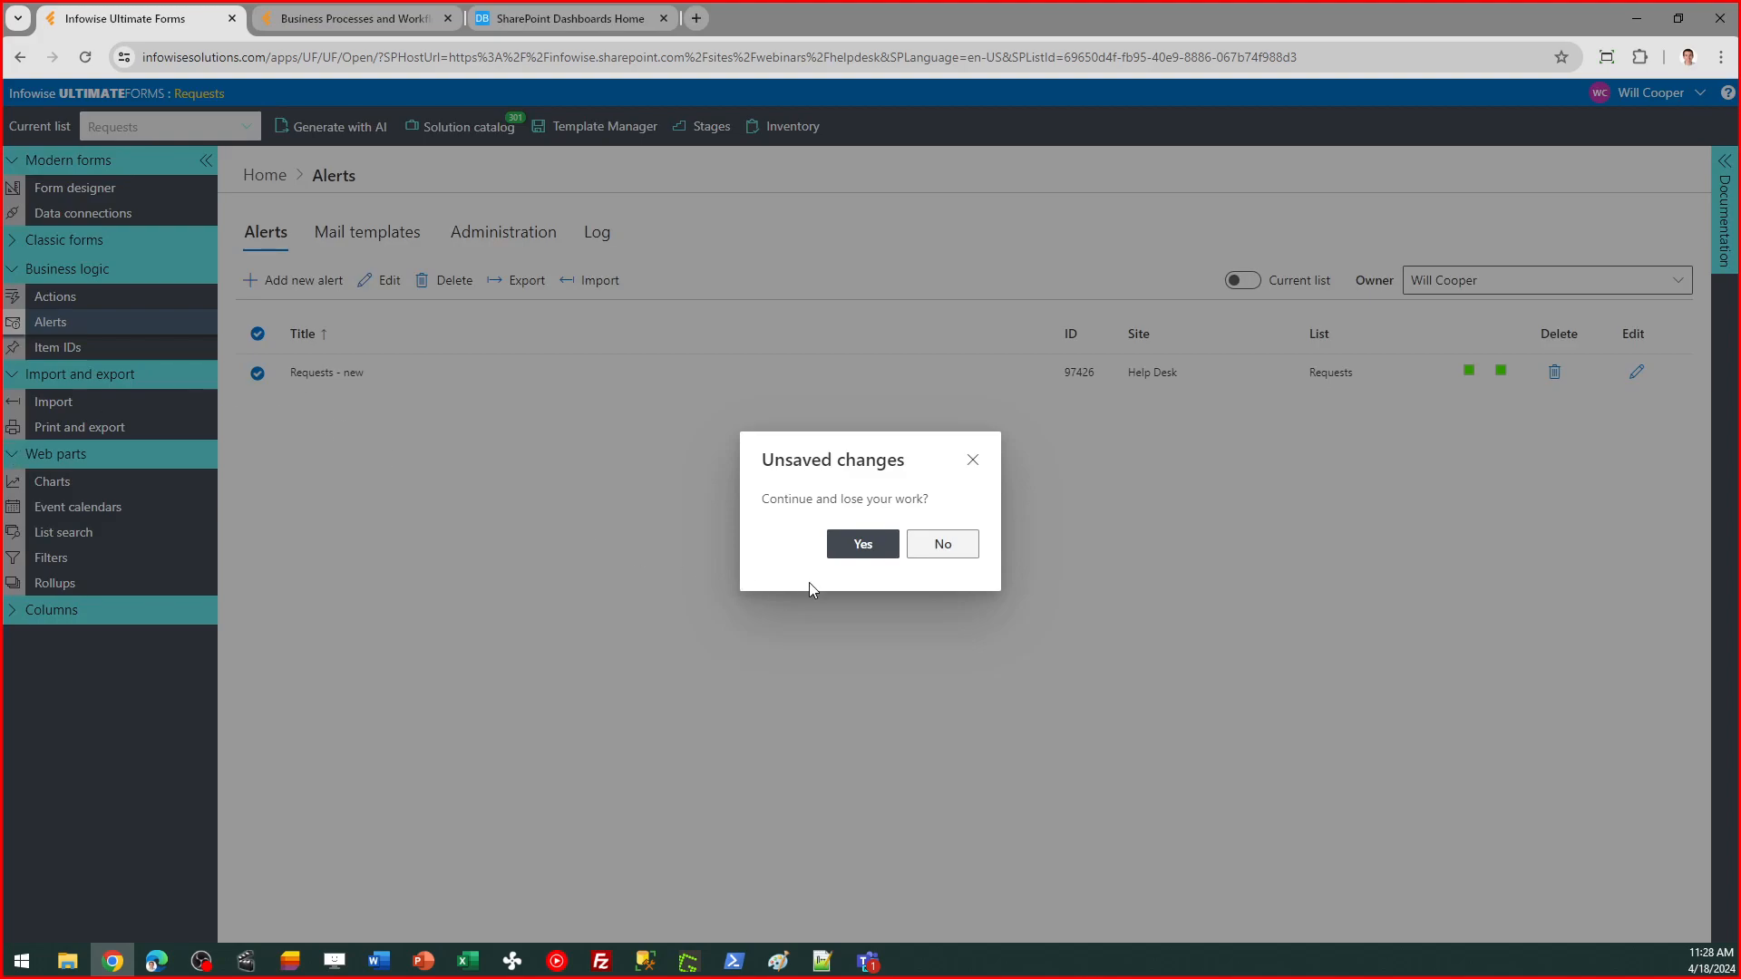
click(943, 544)
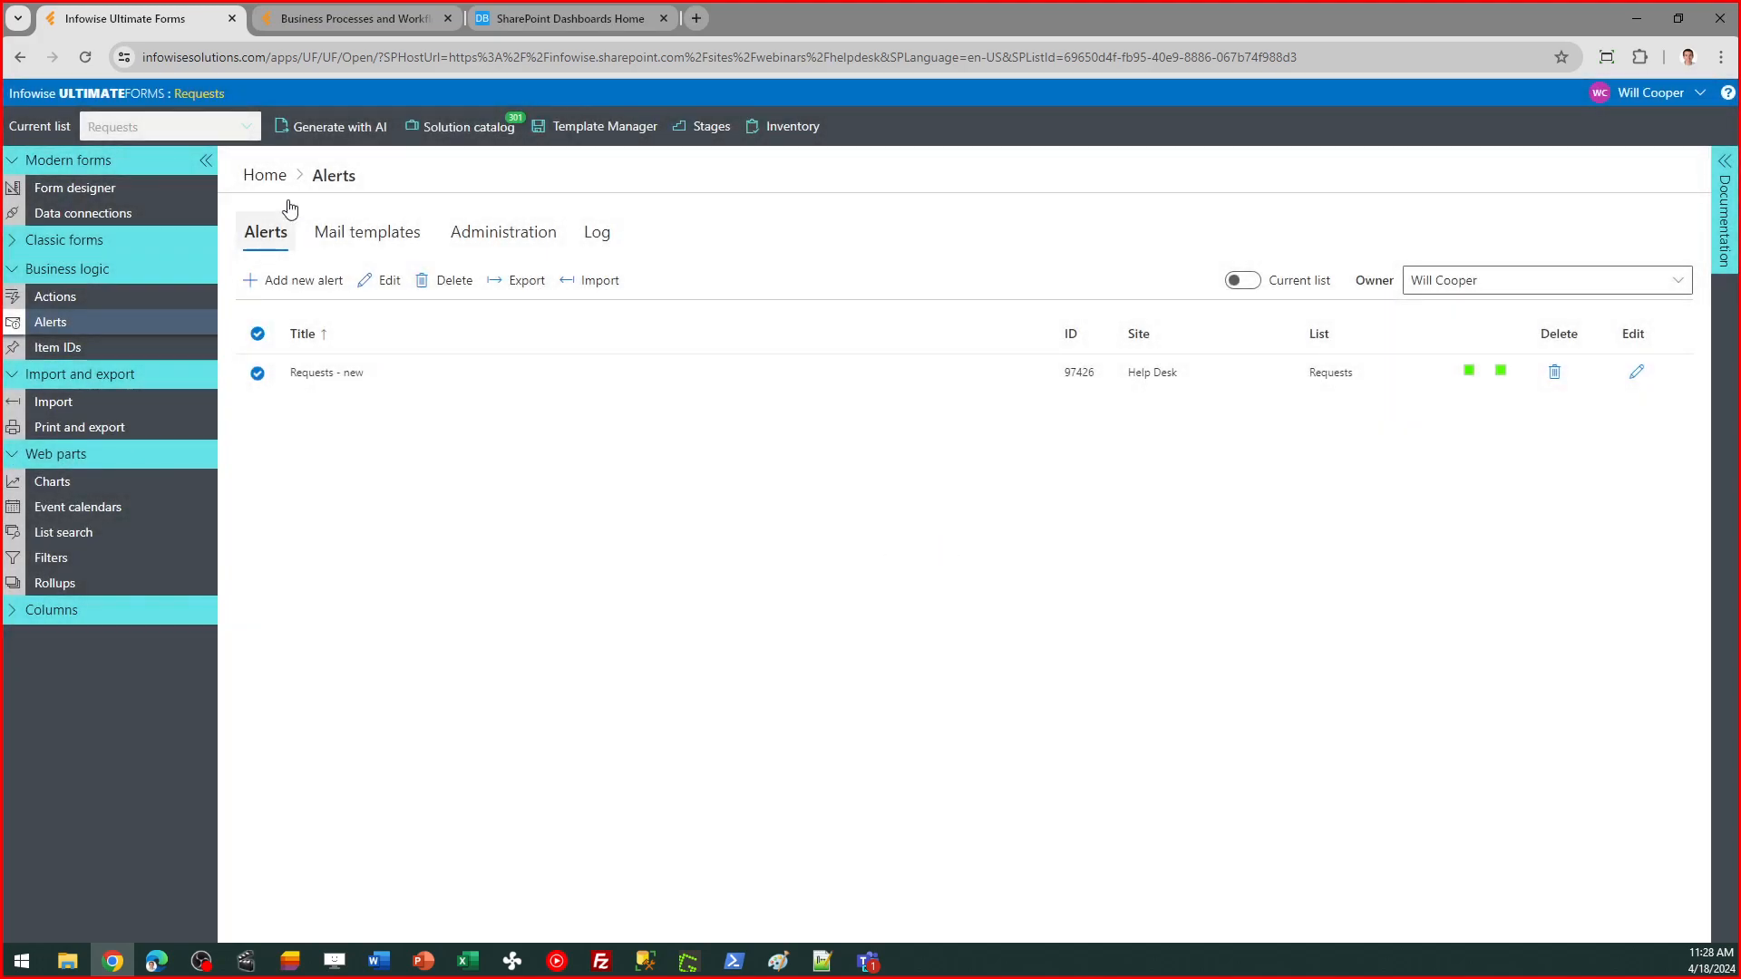
click(200, 94)
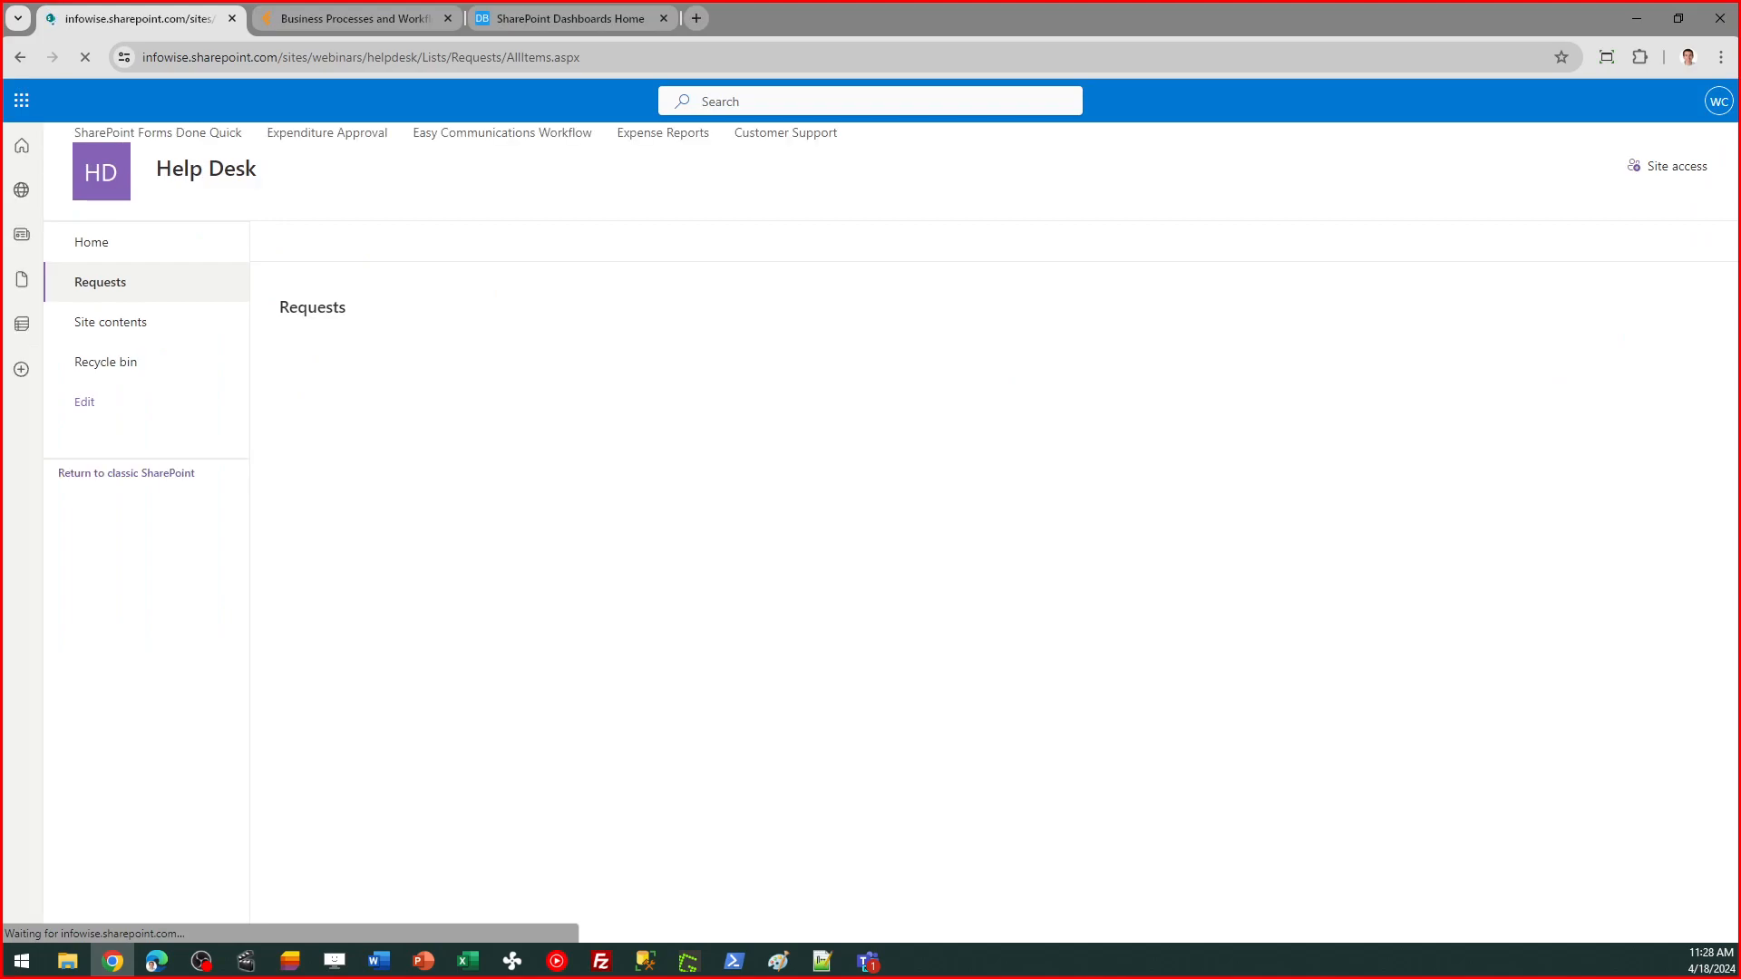
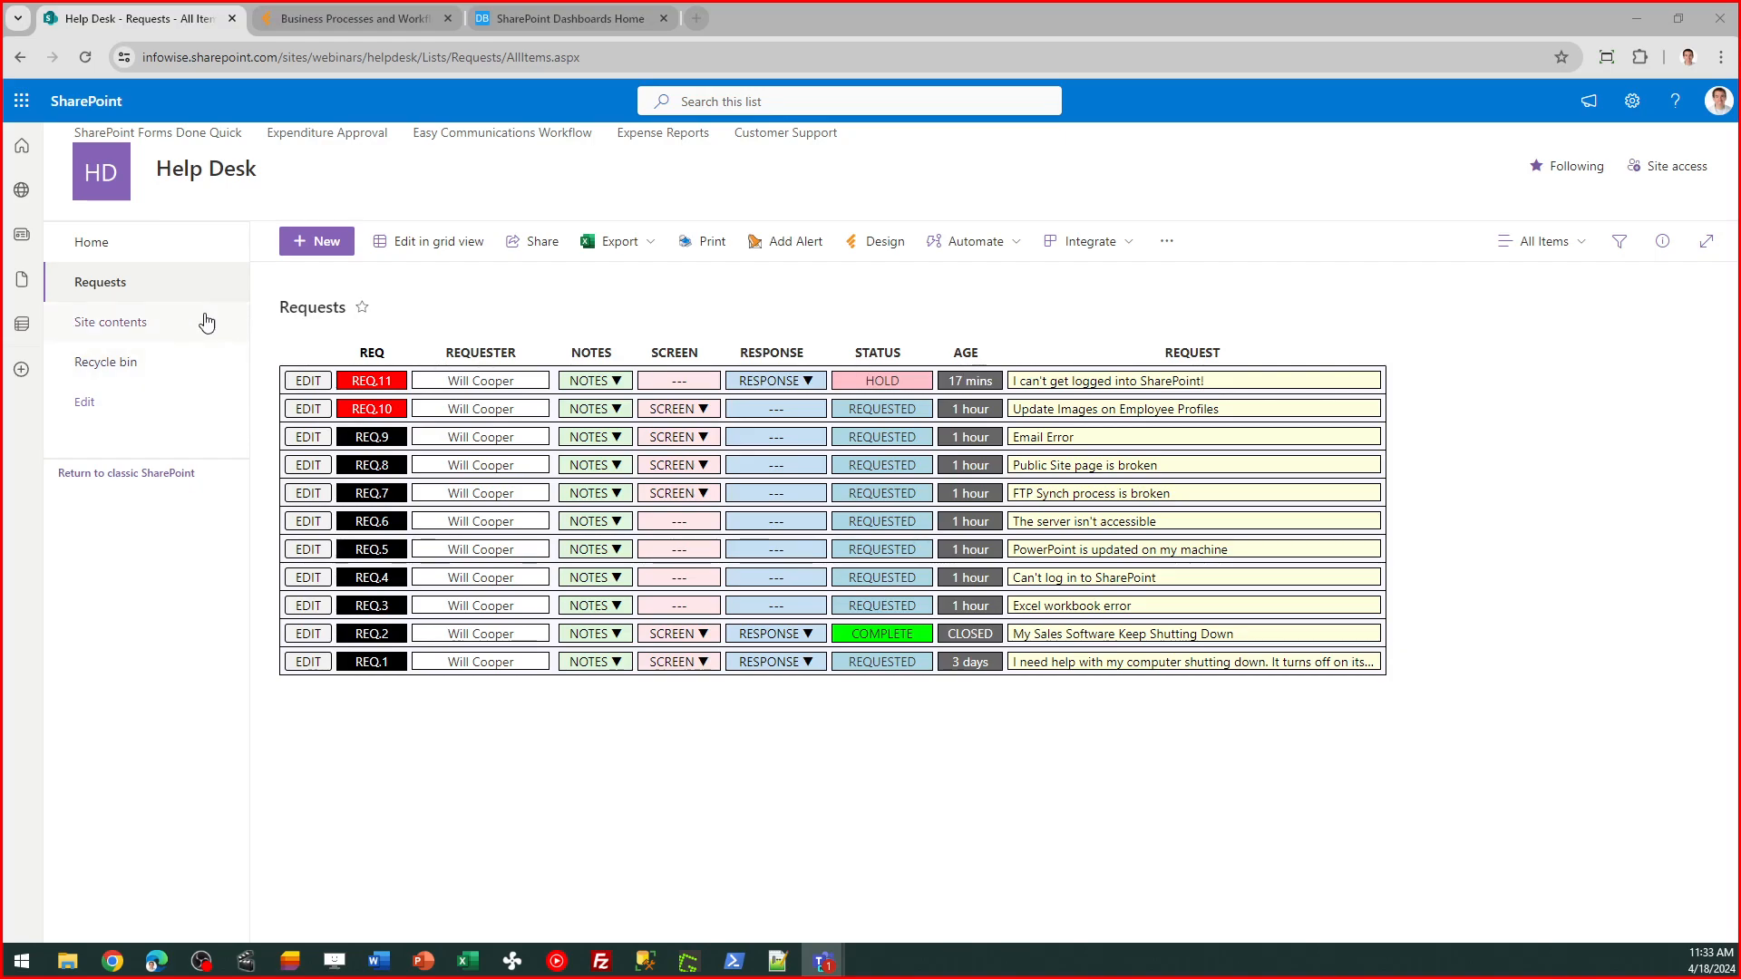
Step: Review the free trial choices and the SharePoint installation options on the UltimateForms website, and close them
click(333, 17)
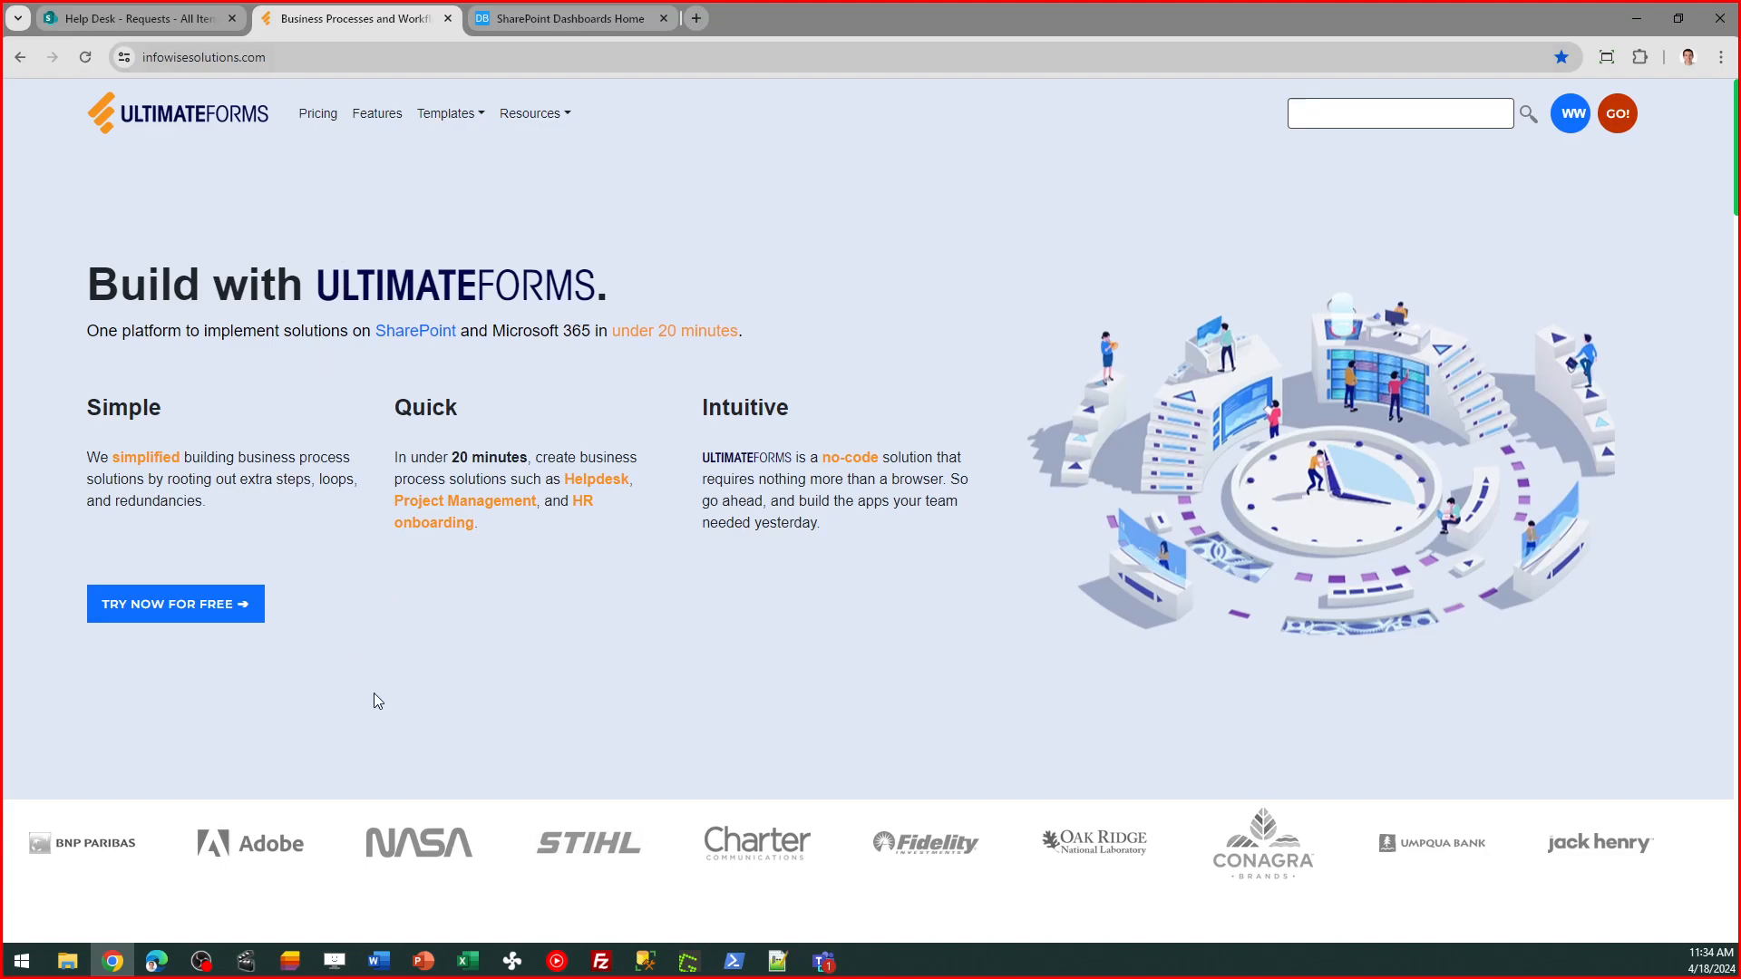
click(174, 606)
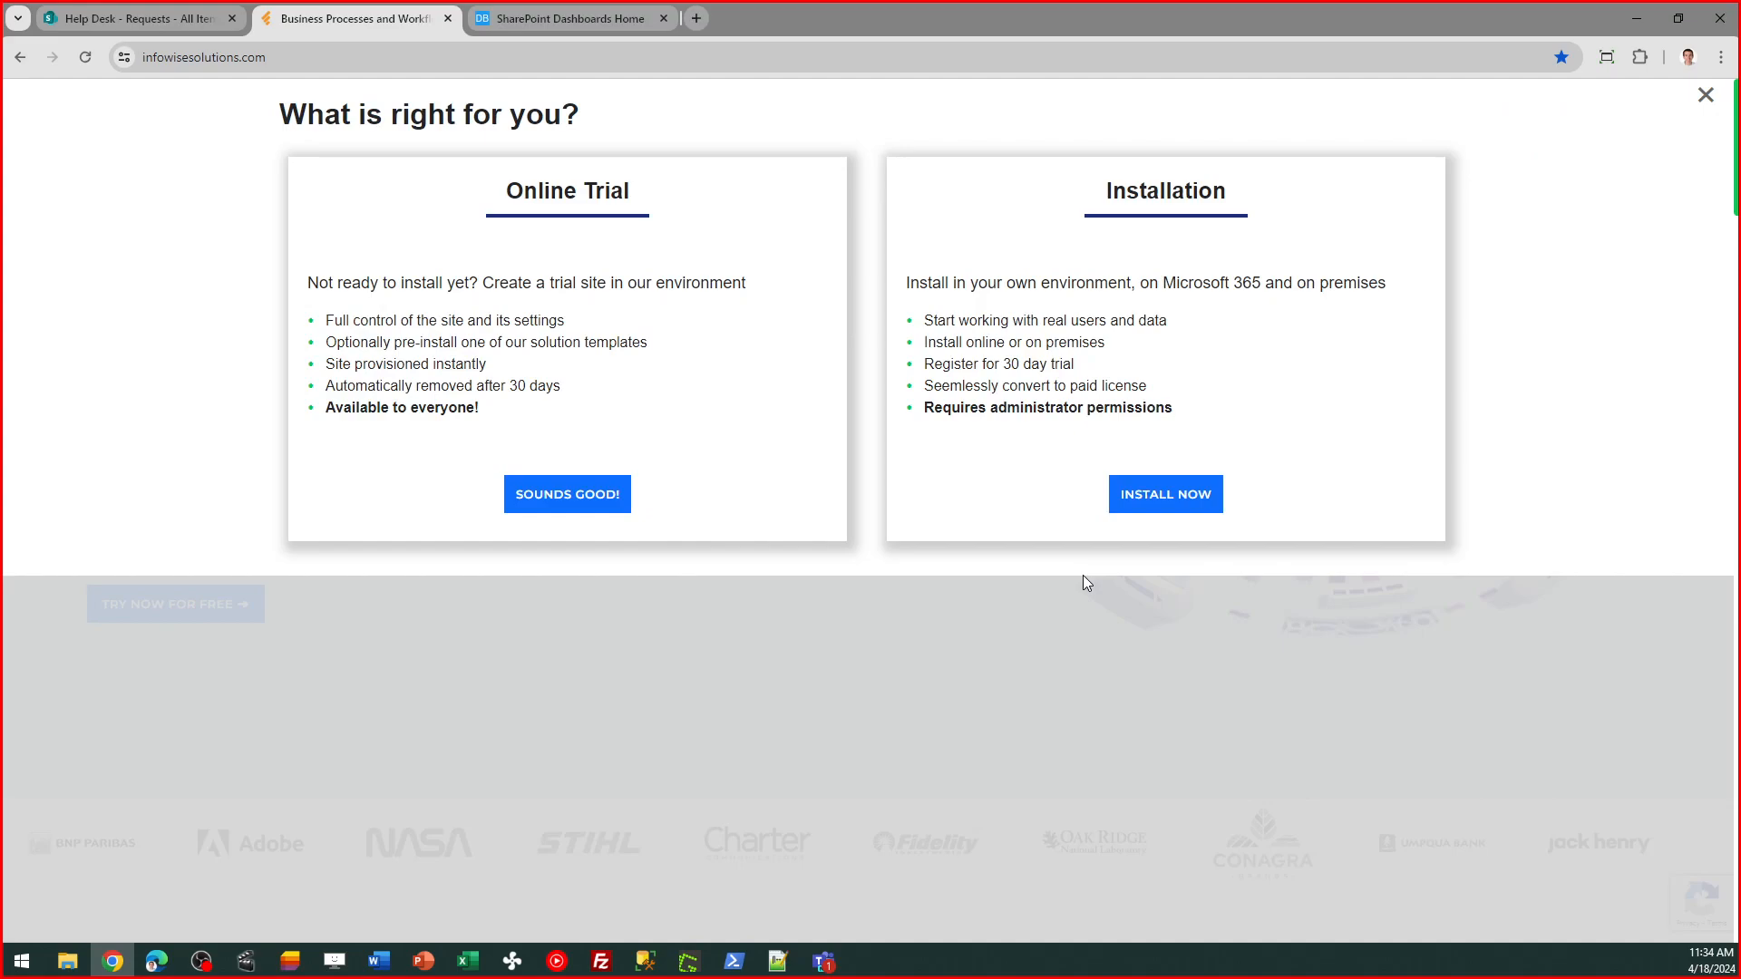
click(1170, 508)
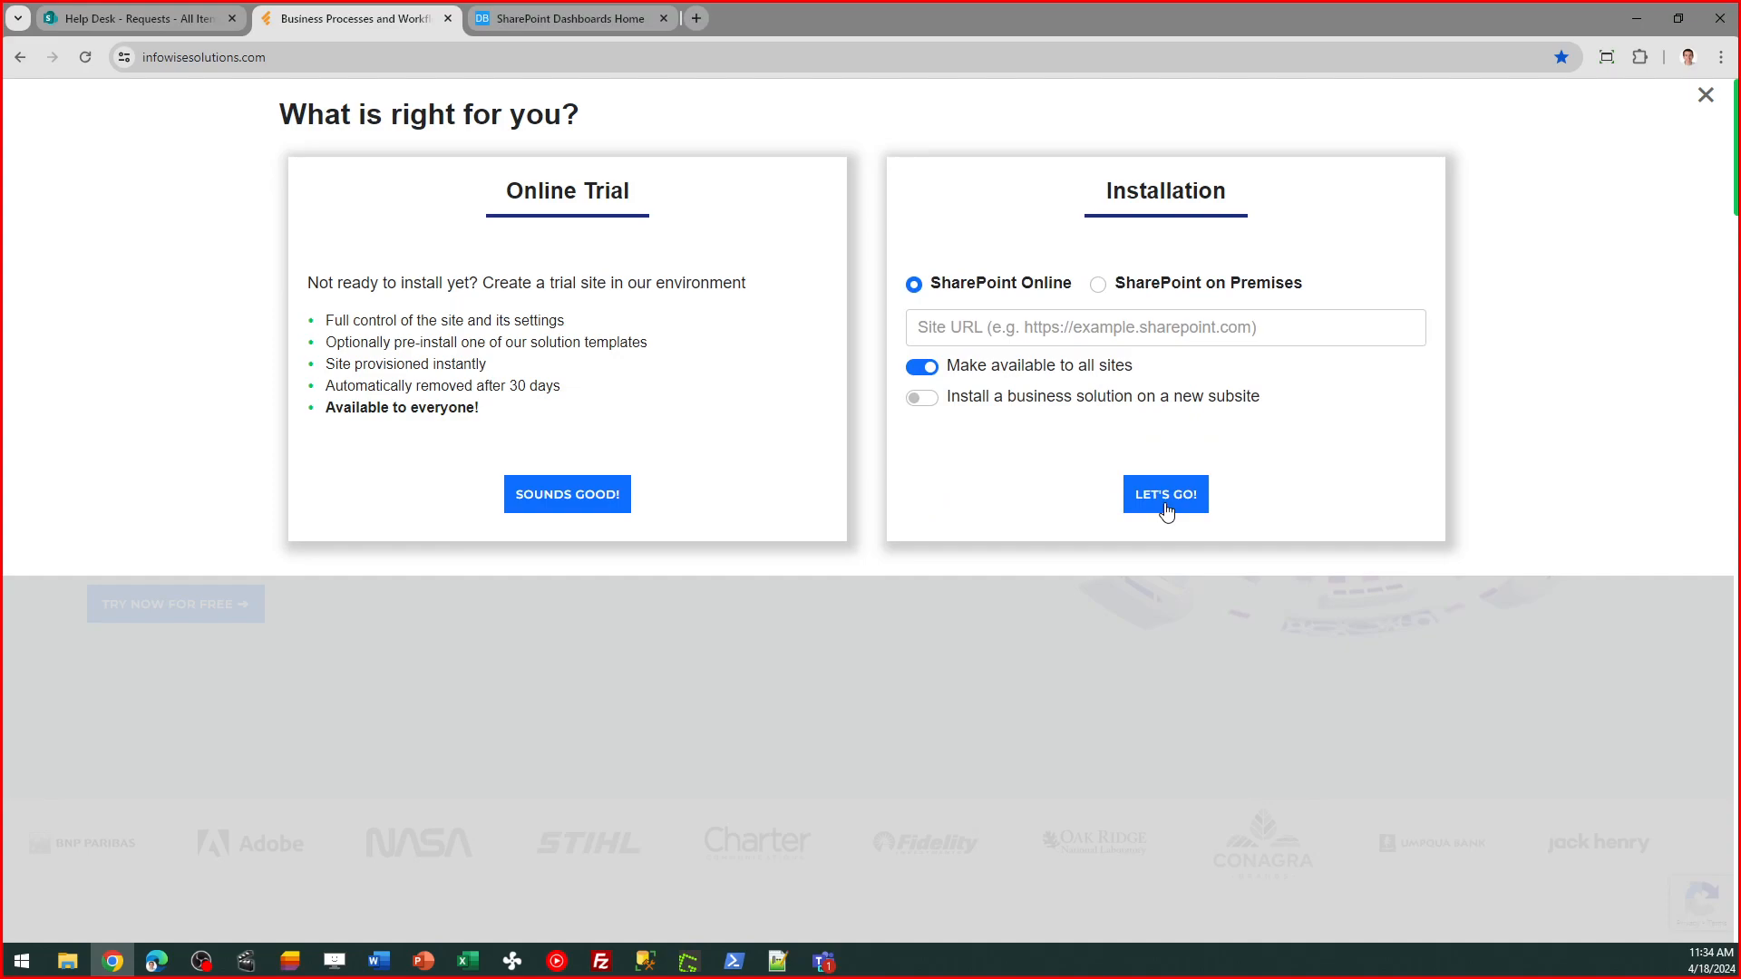
click(1705, 96)
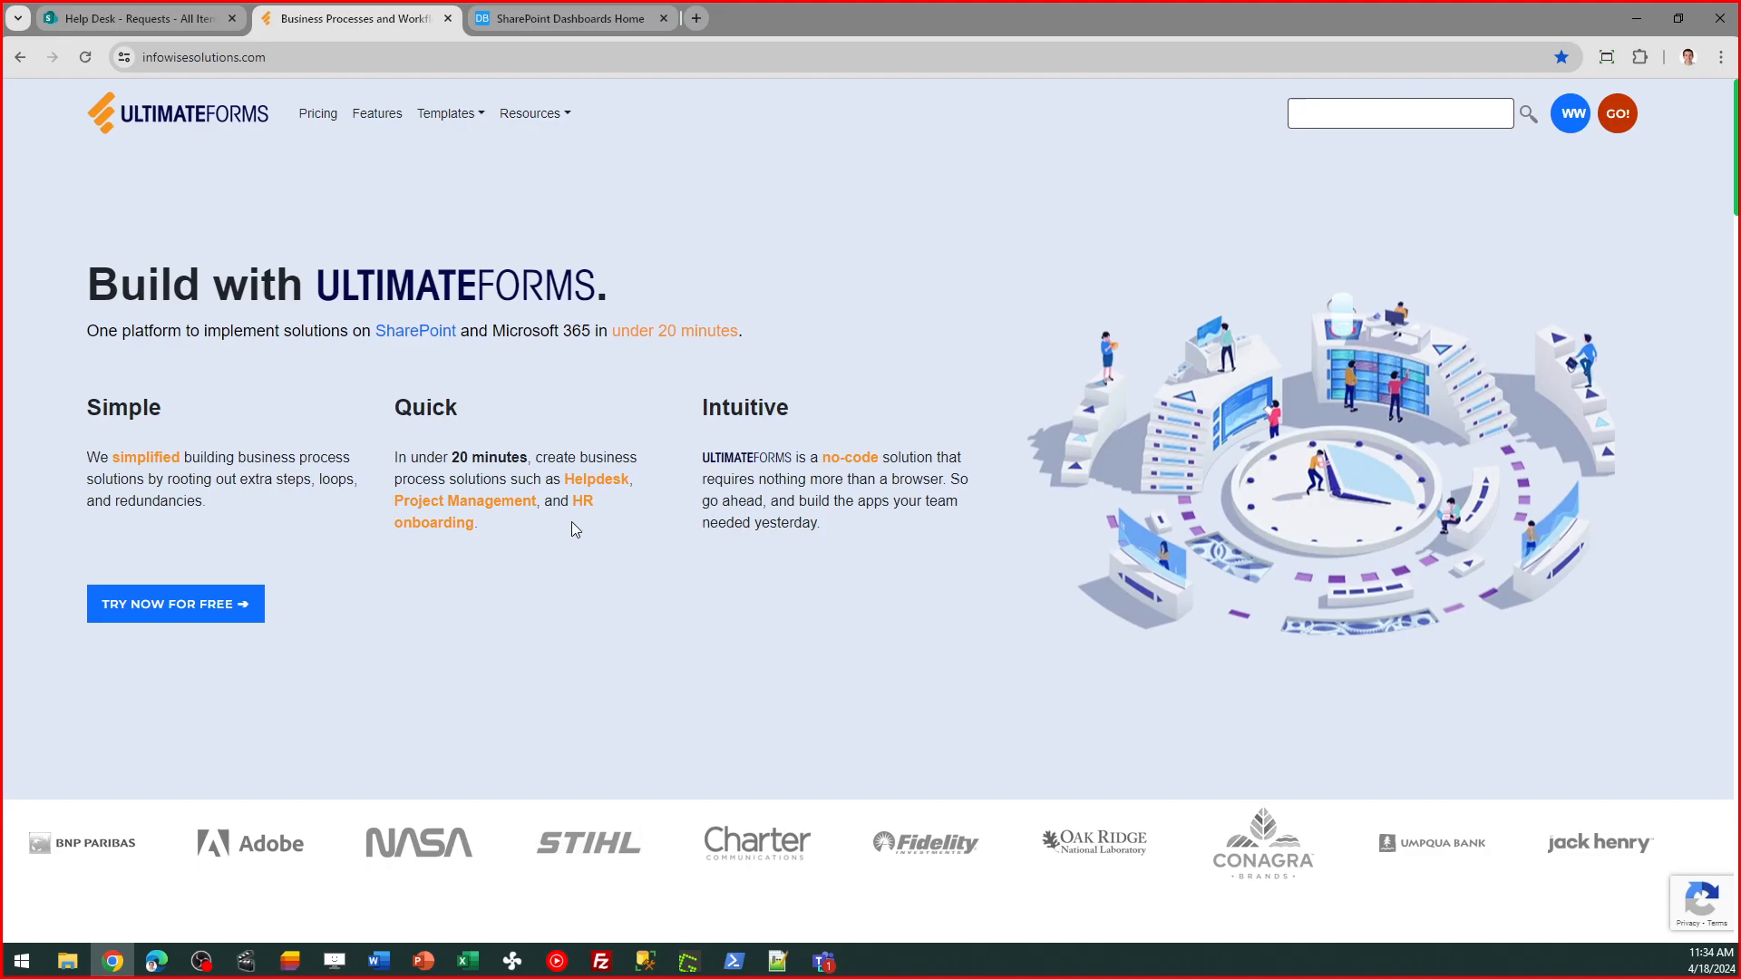
Step: From the Requests list's design page, view the solution catalog's Infowise Solutions and Infowise Webinars templates, and return to the list
click(165, 24)
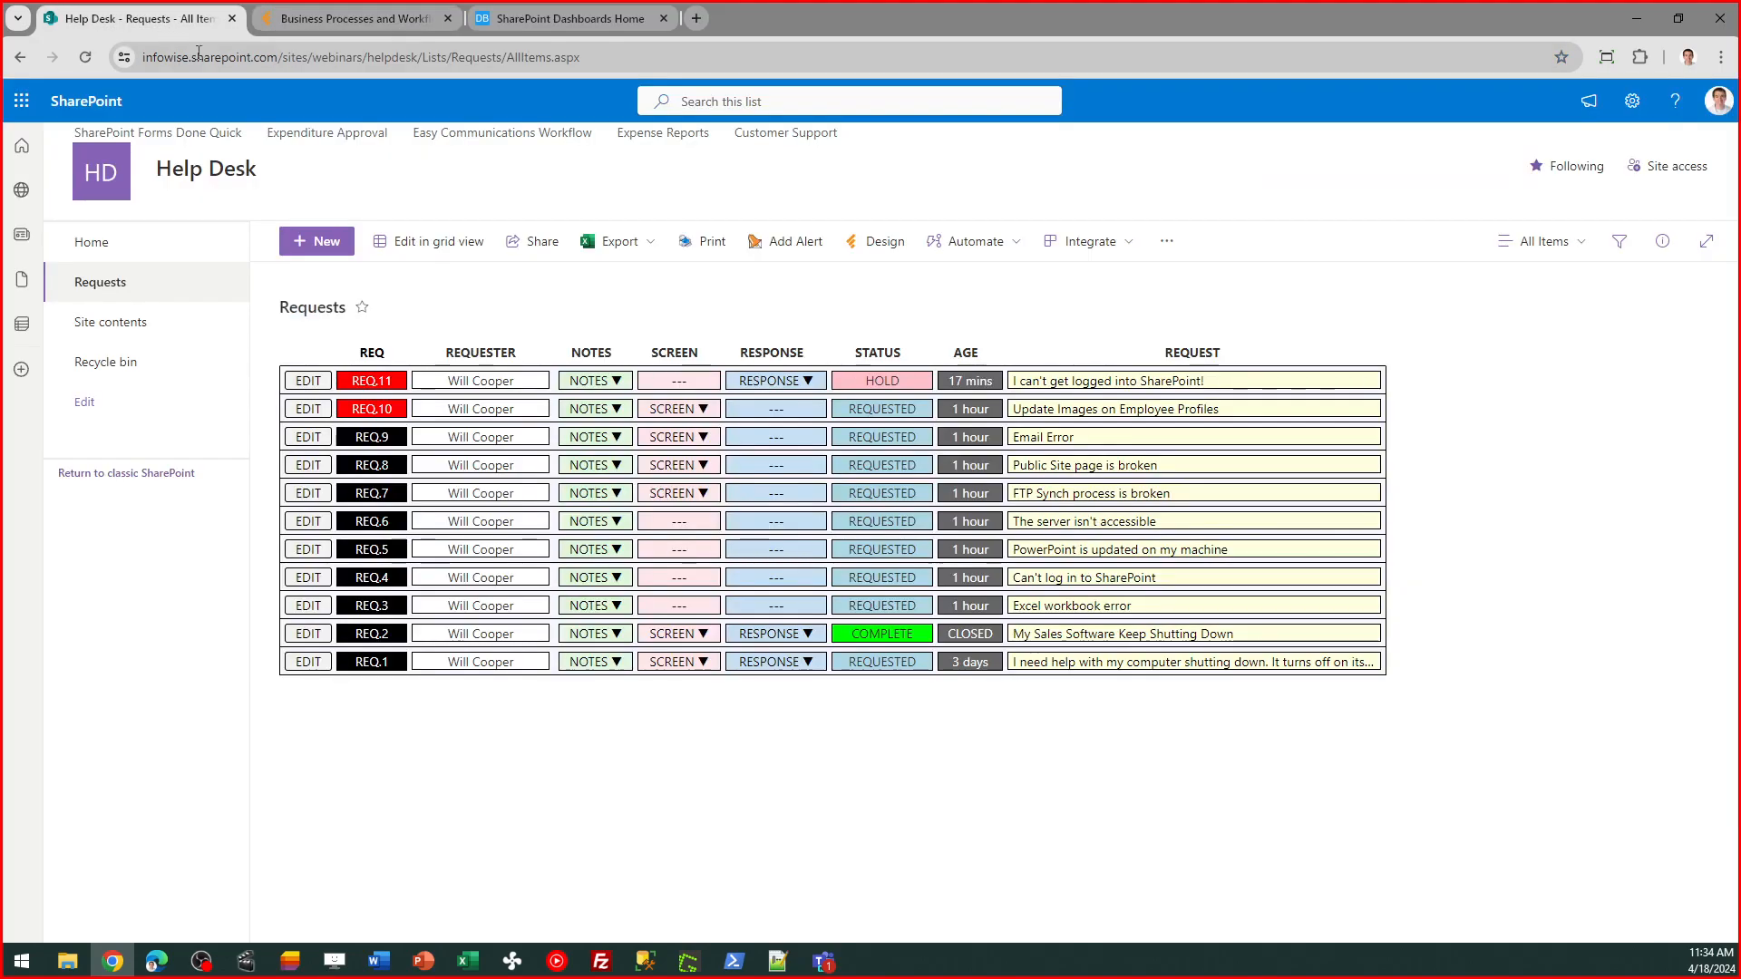
click(875, 247)
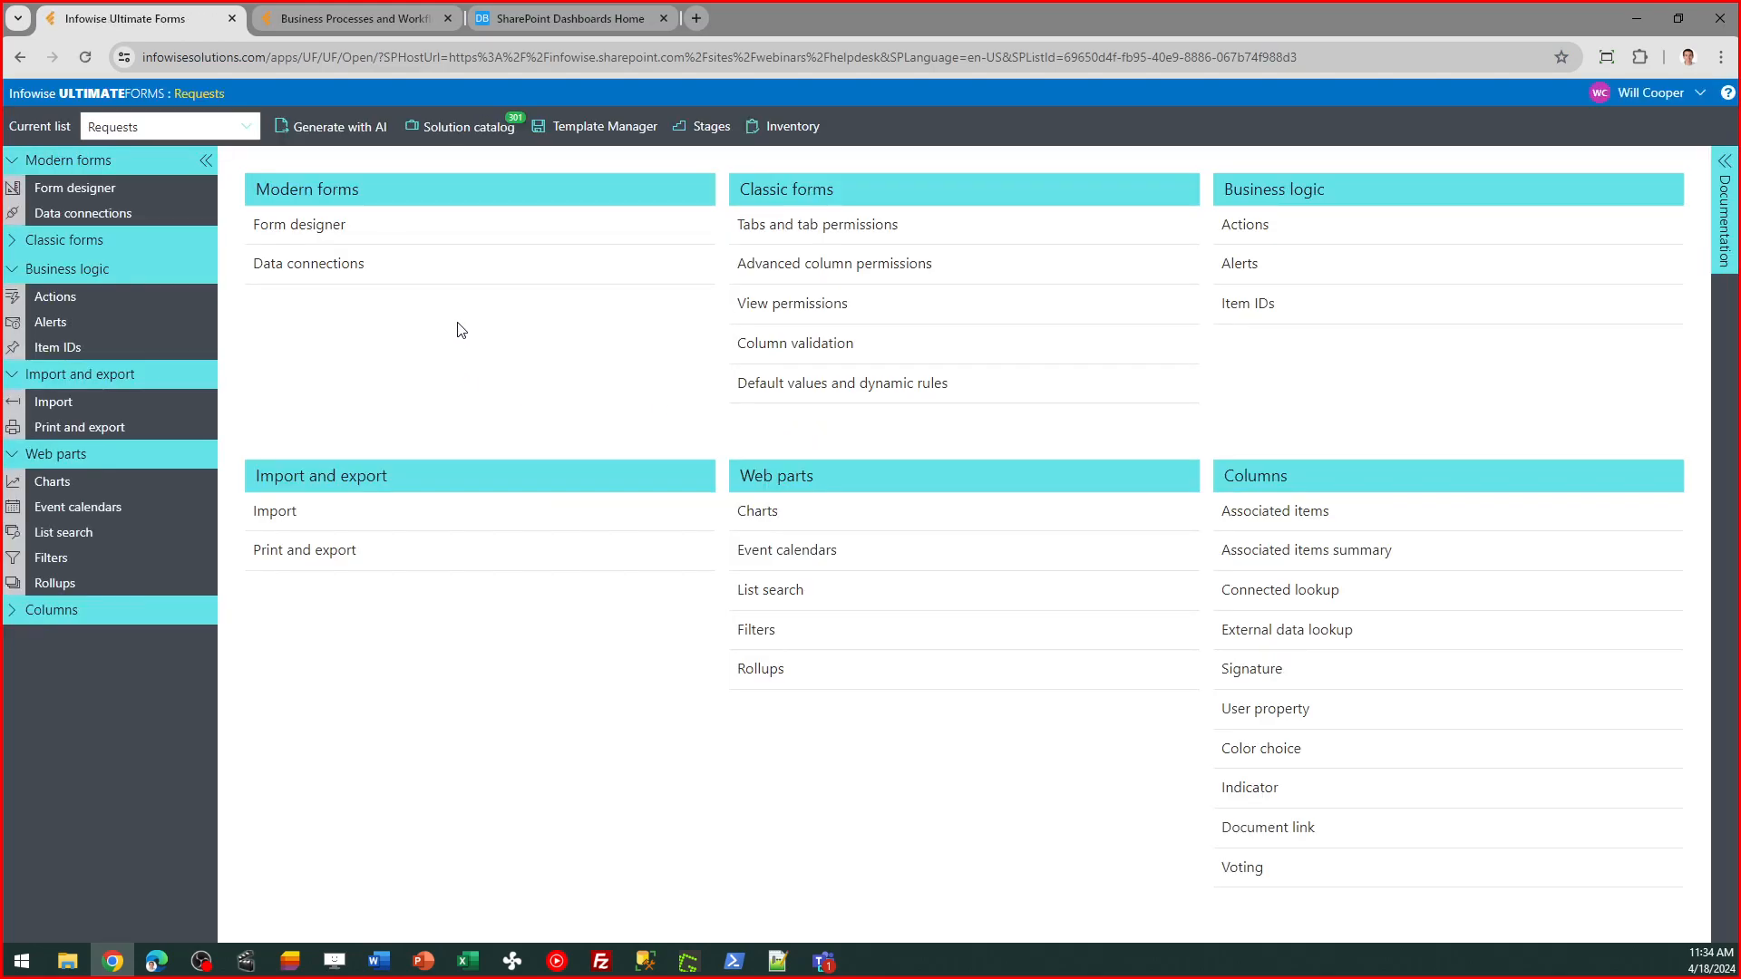
click(451, 140)
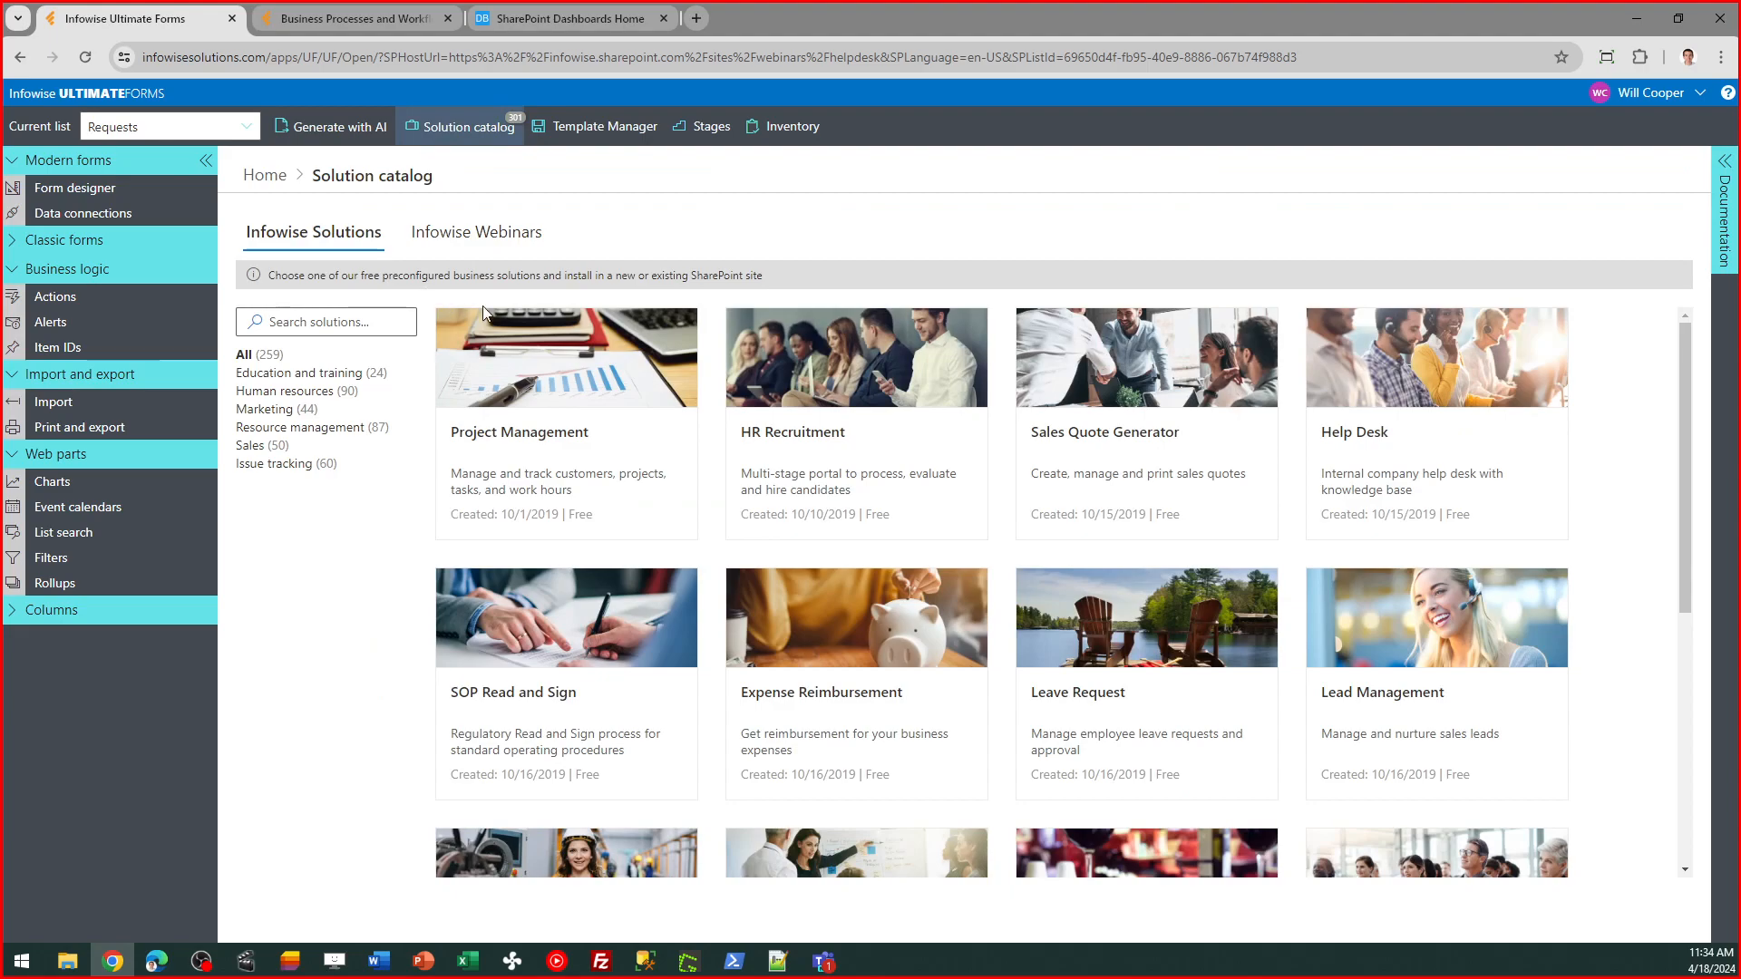
click(492, 251)
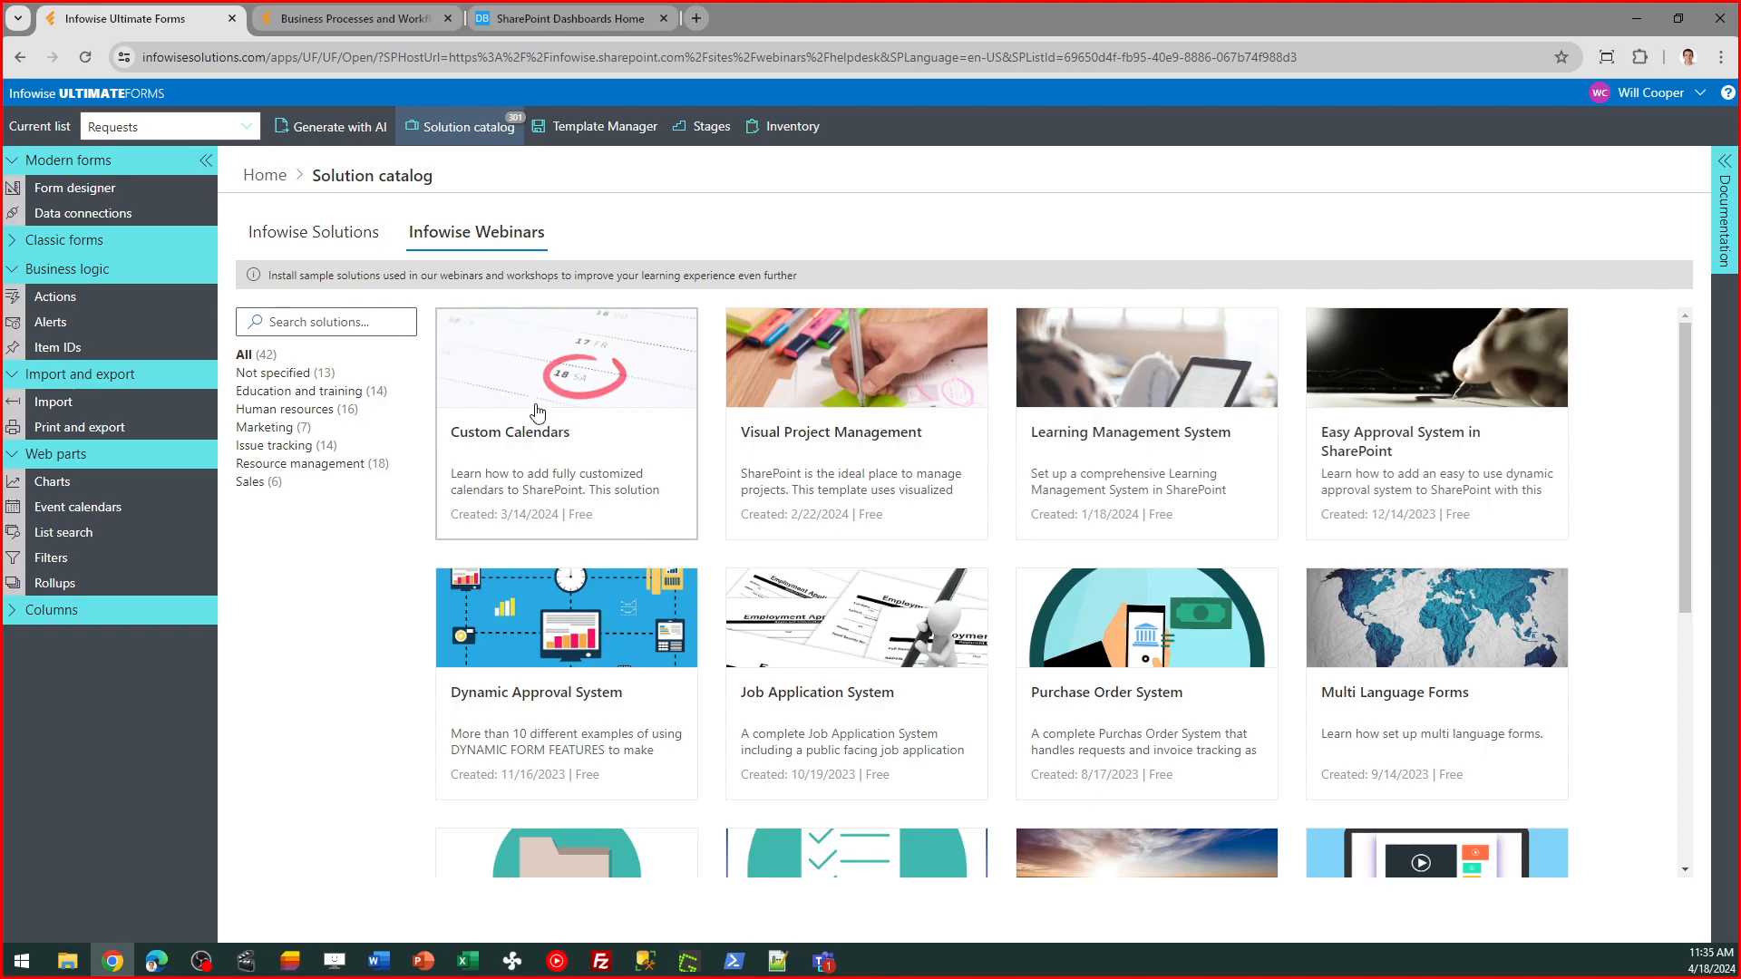
click(265, 176)
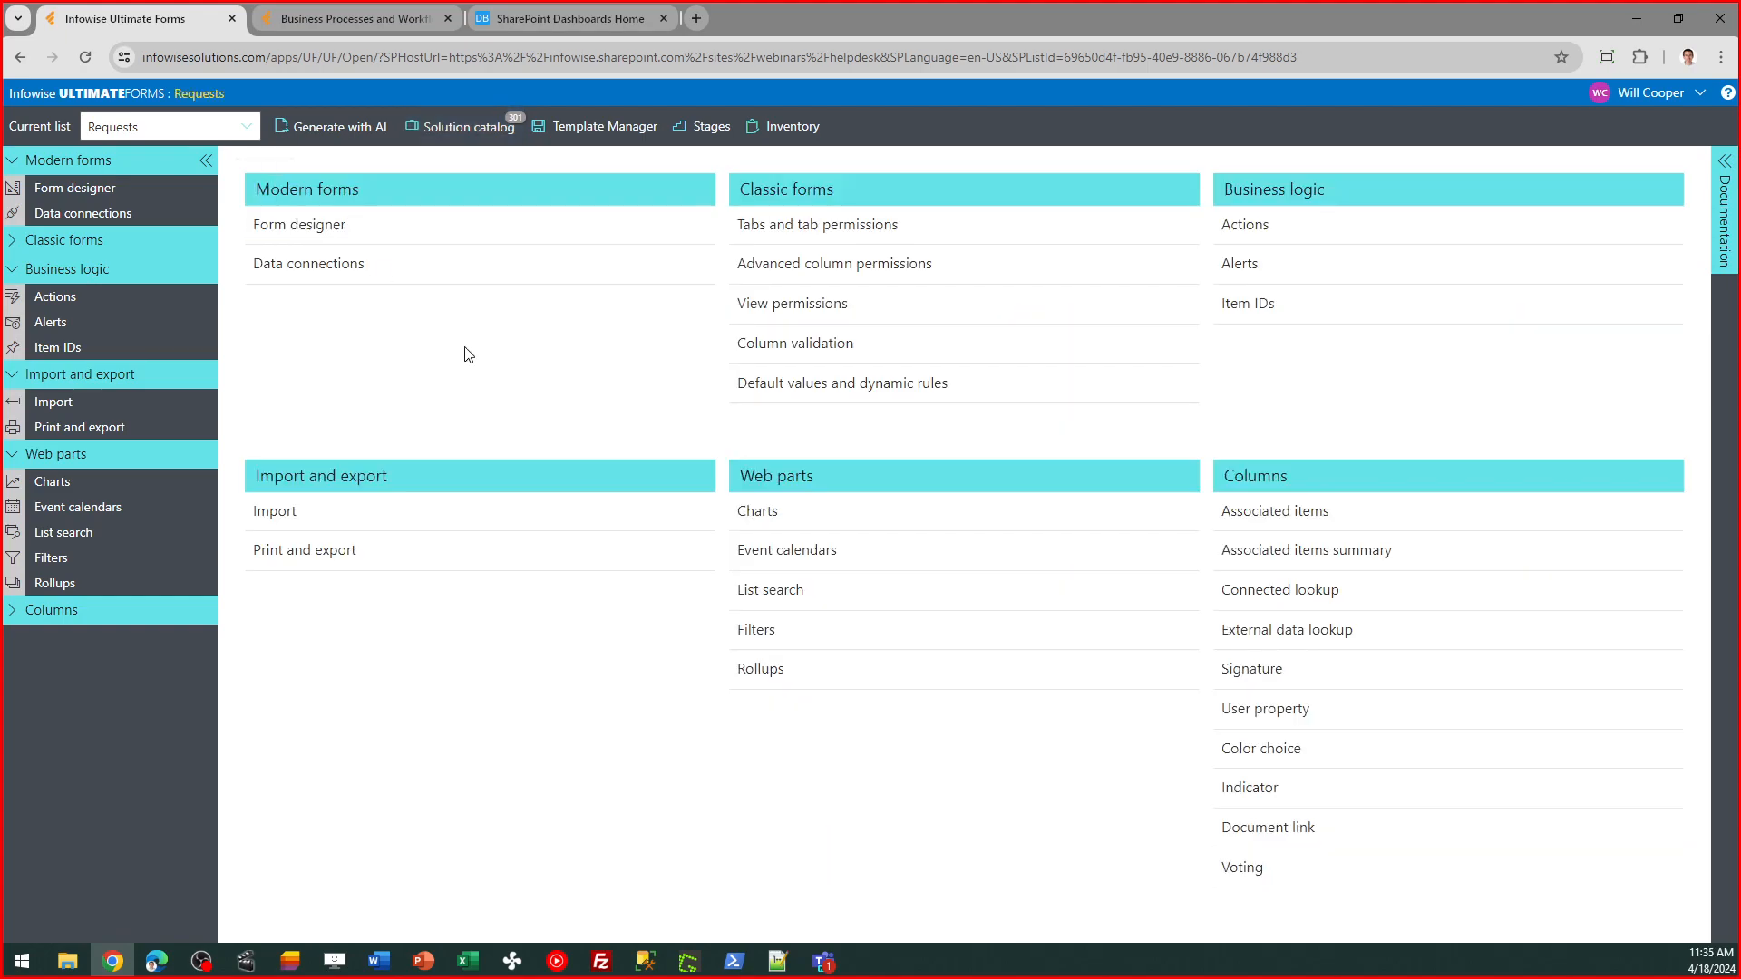
click(199, 95)
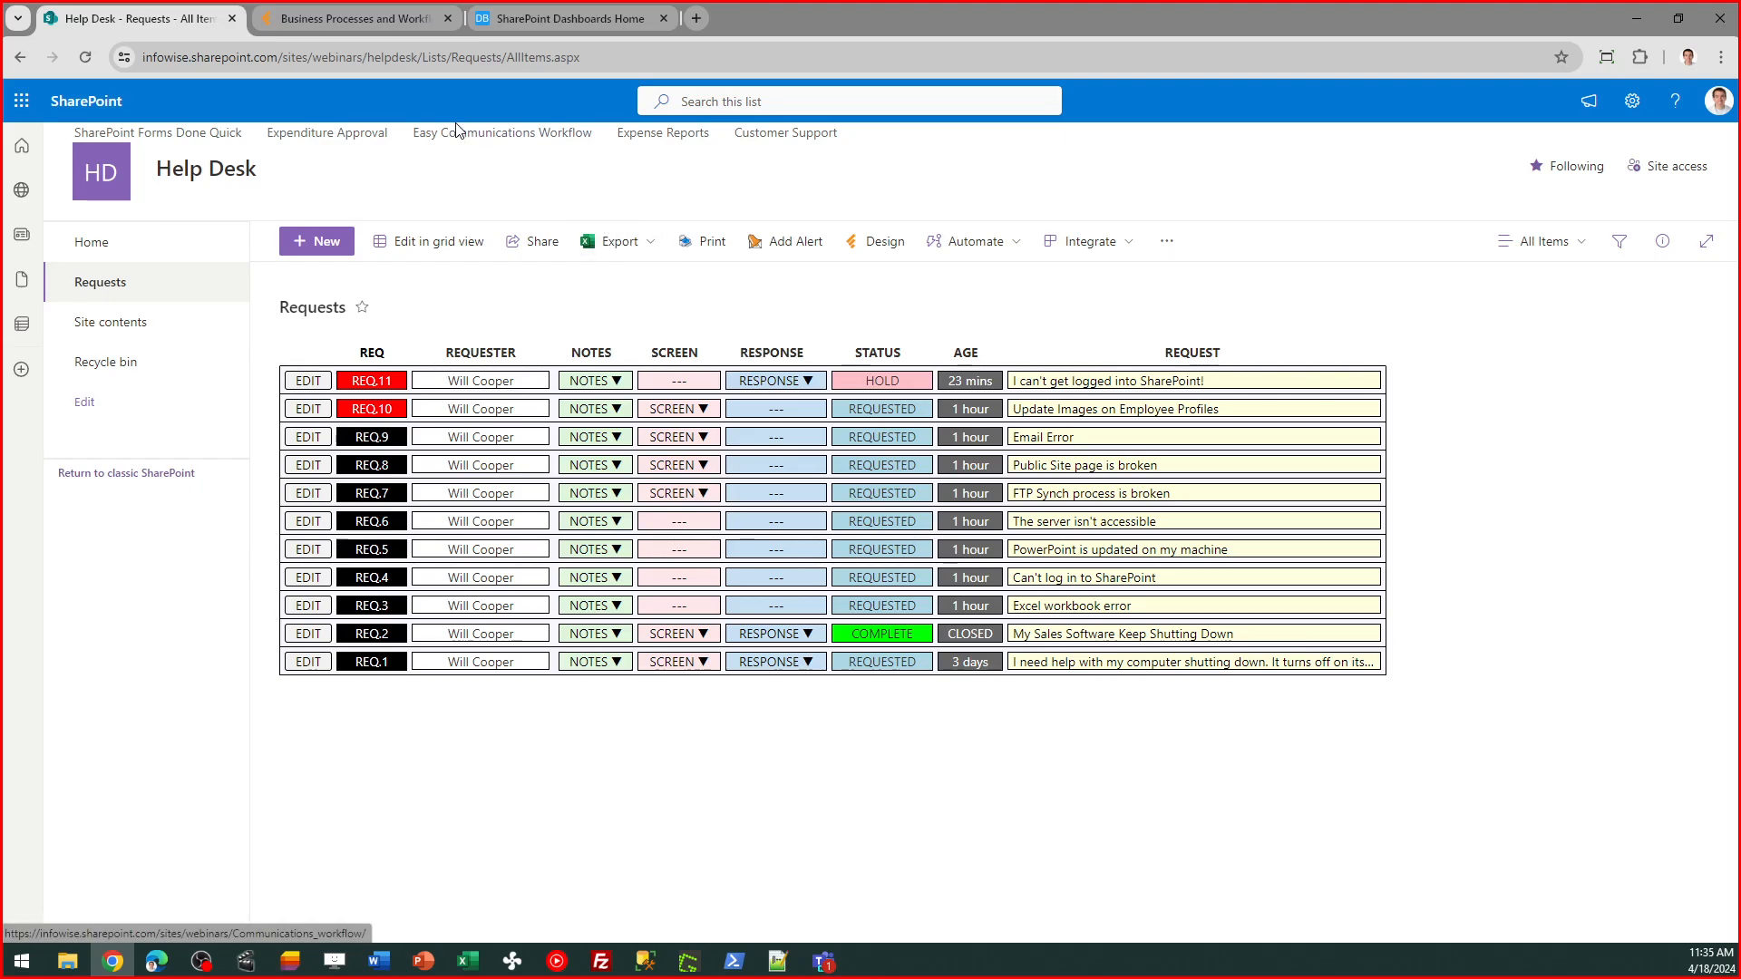
Step: Review the UltimateForms tutorials under Kickstart Training, view Form Building - Part 1, and return to the tutorial overview
click(366, 17)
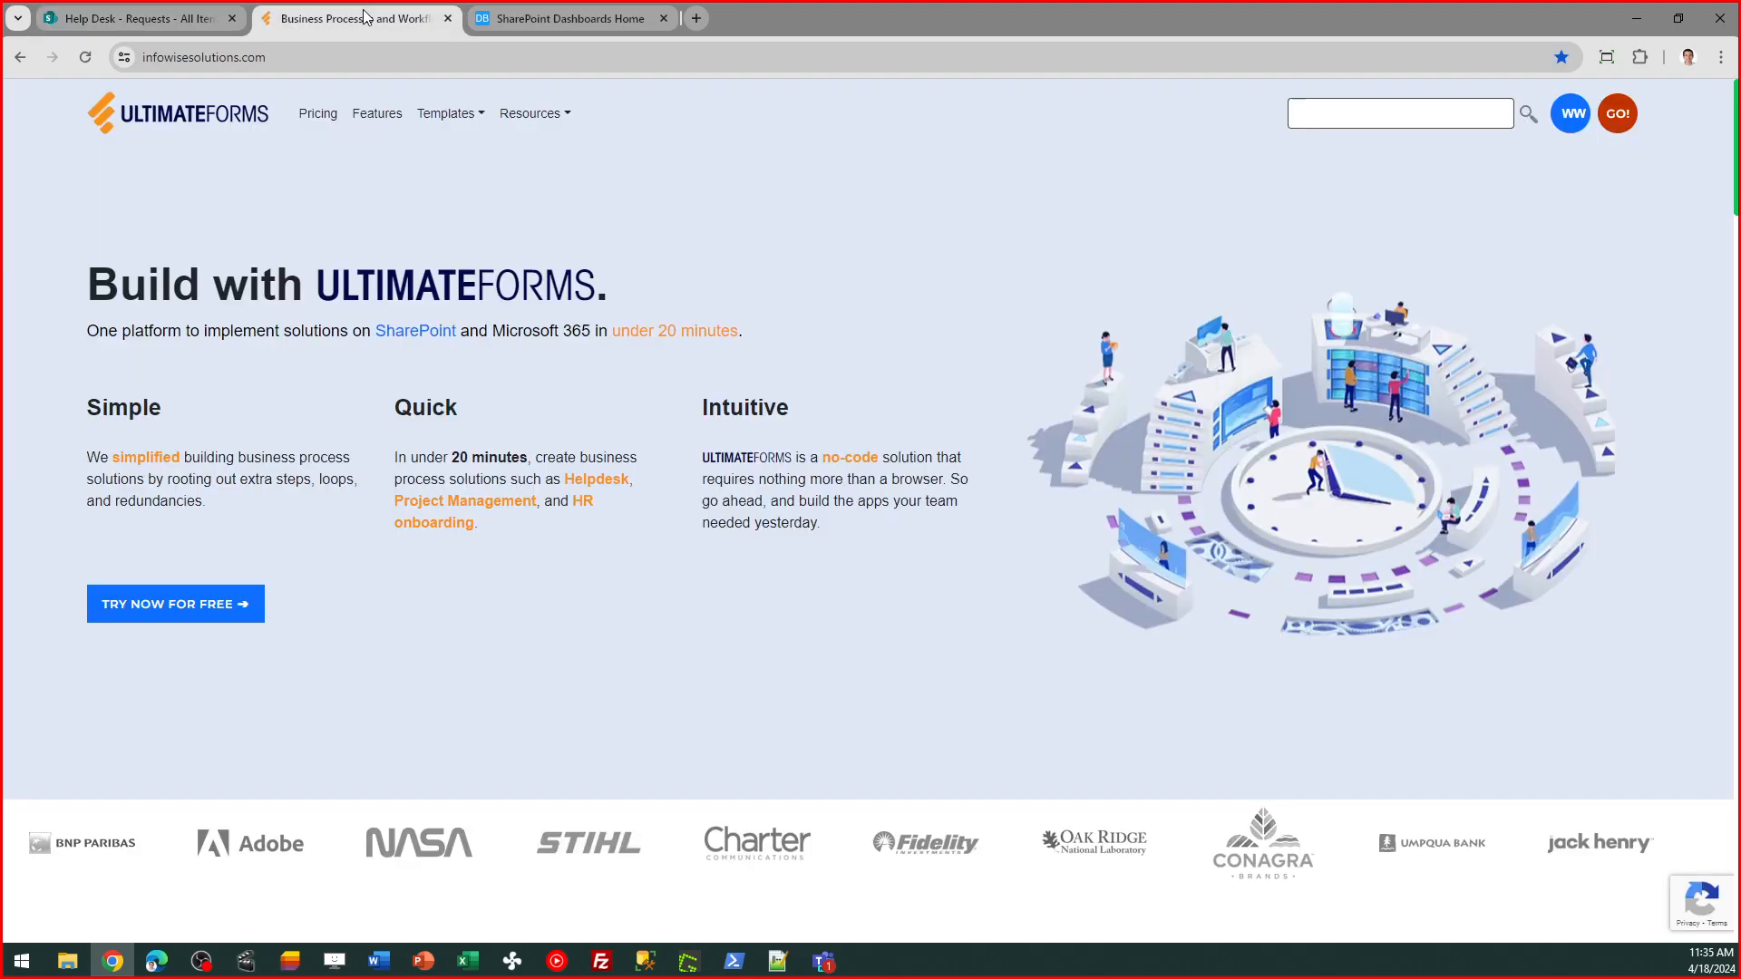
click(532, 116)
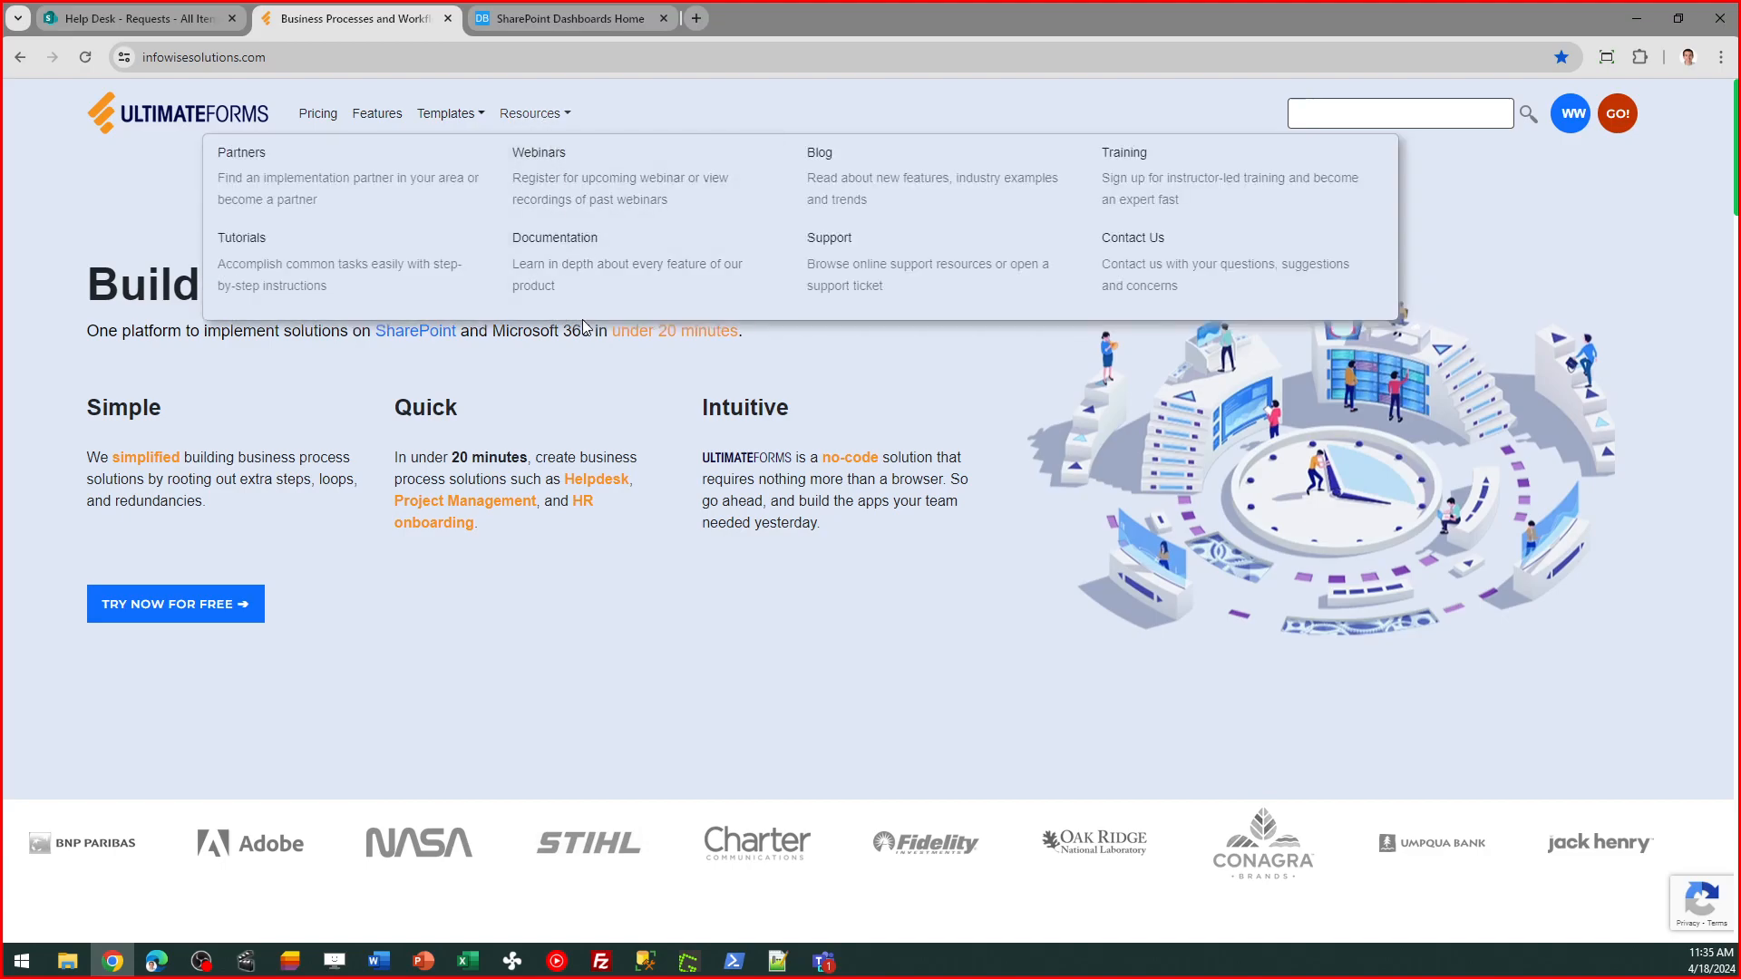
click(399, 265)
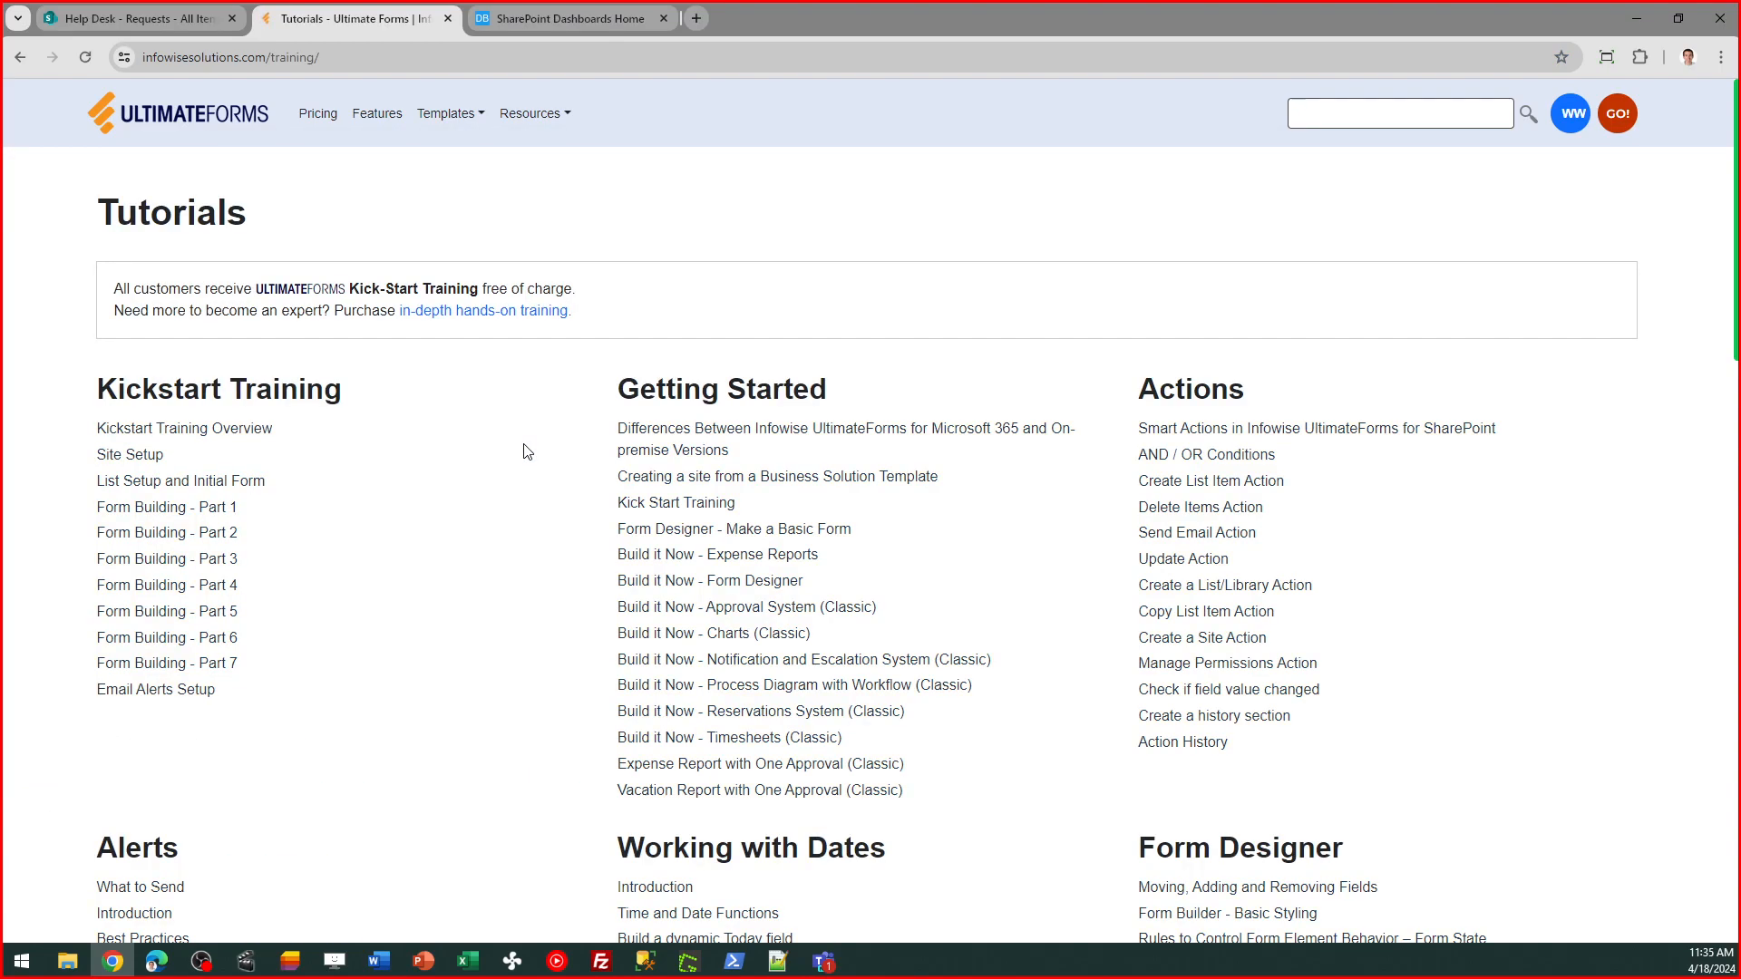
drag(370, 392, 66, 403)
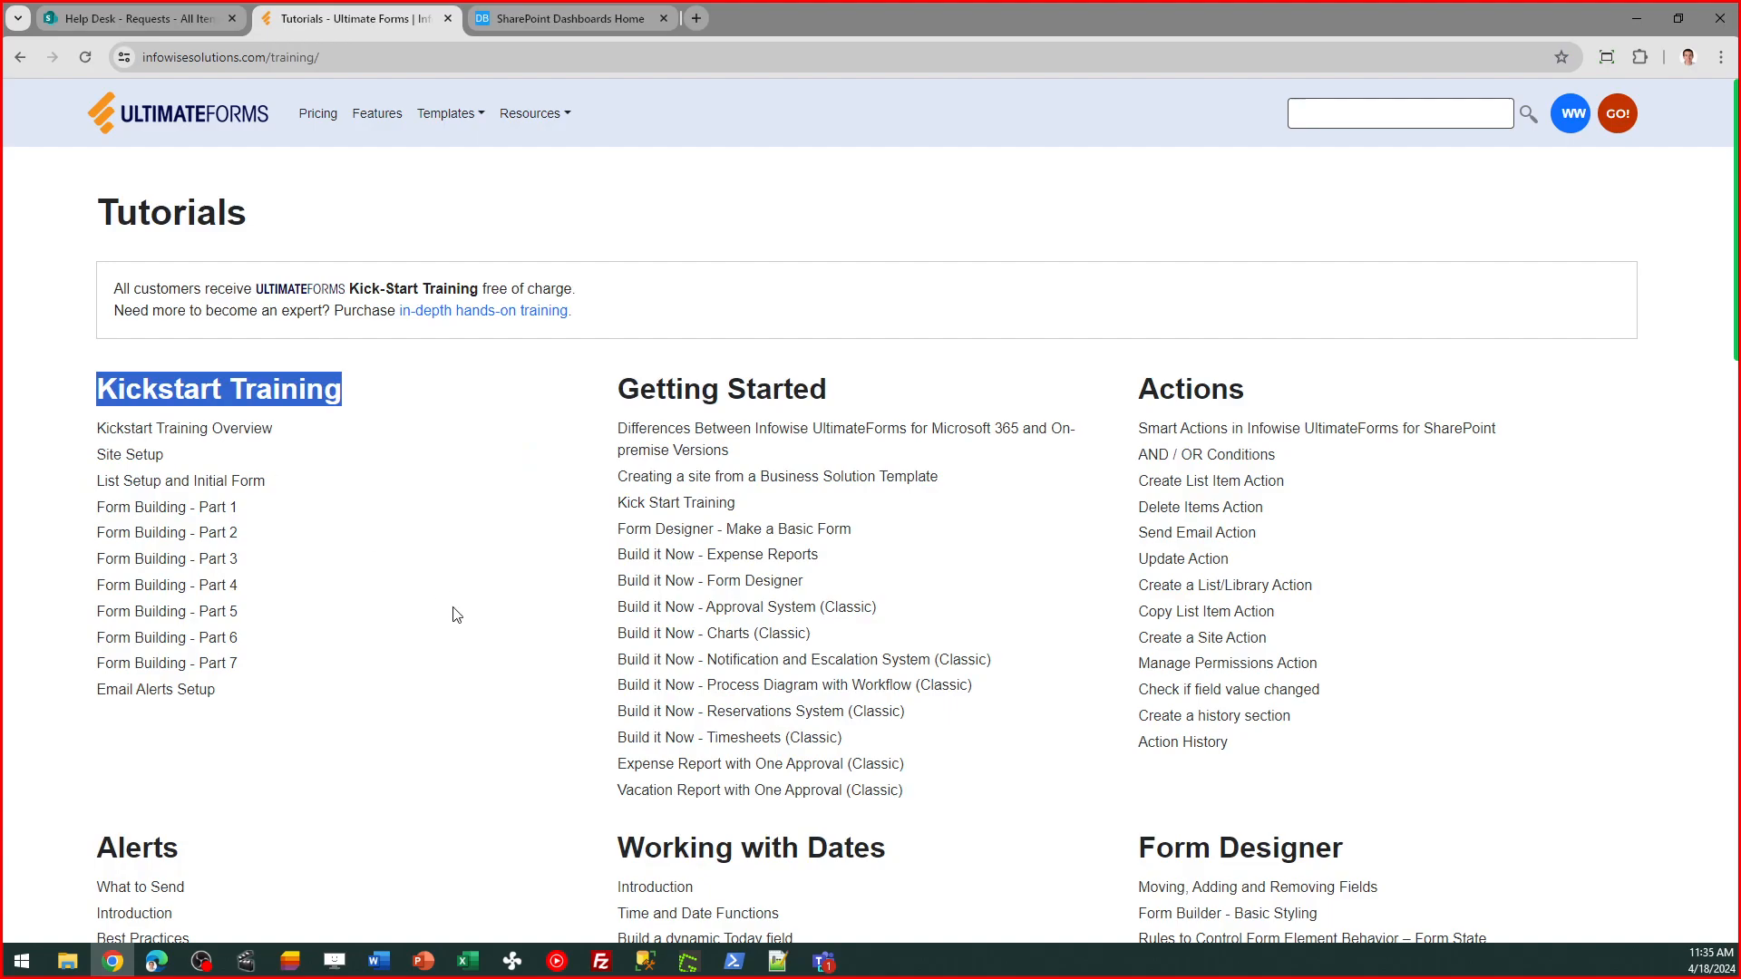
click(145, 517)
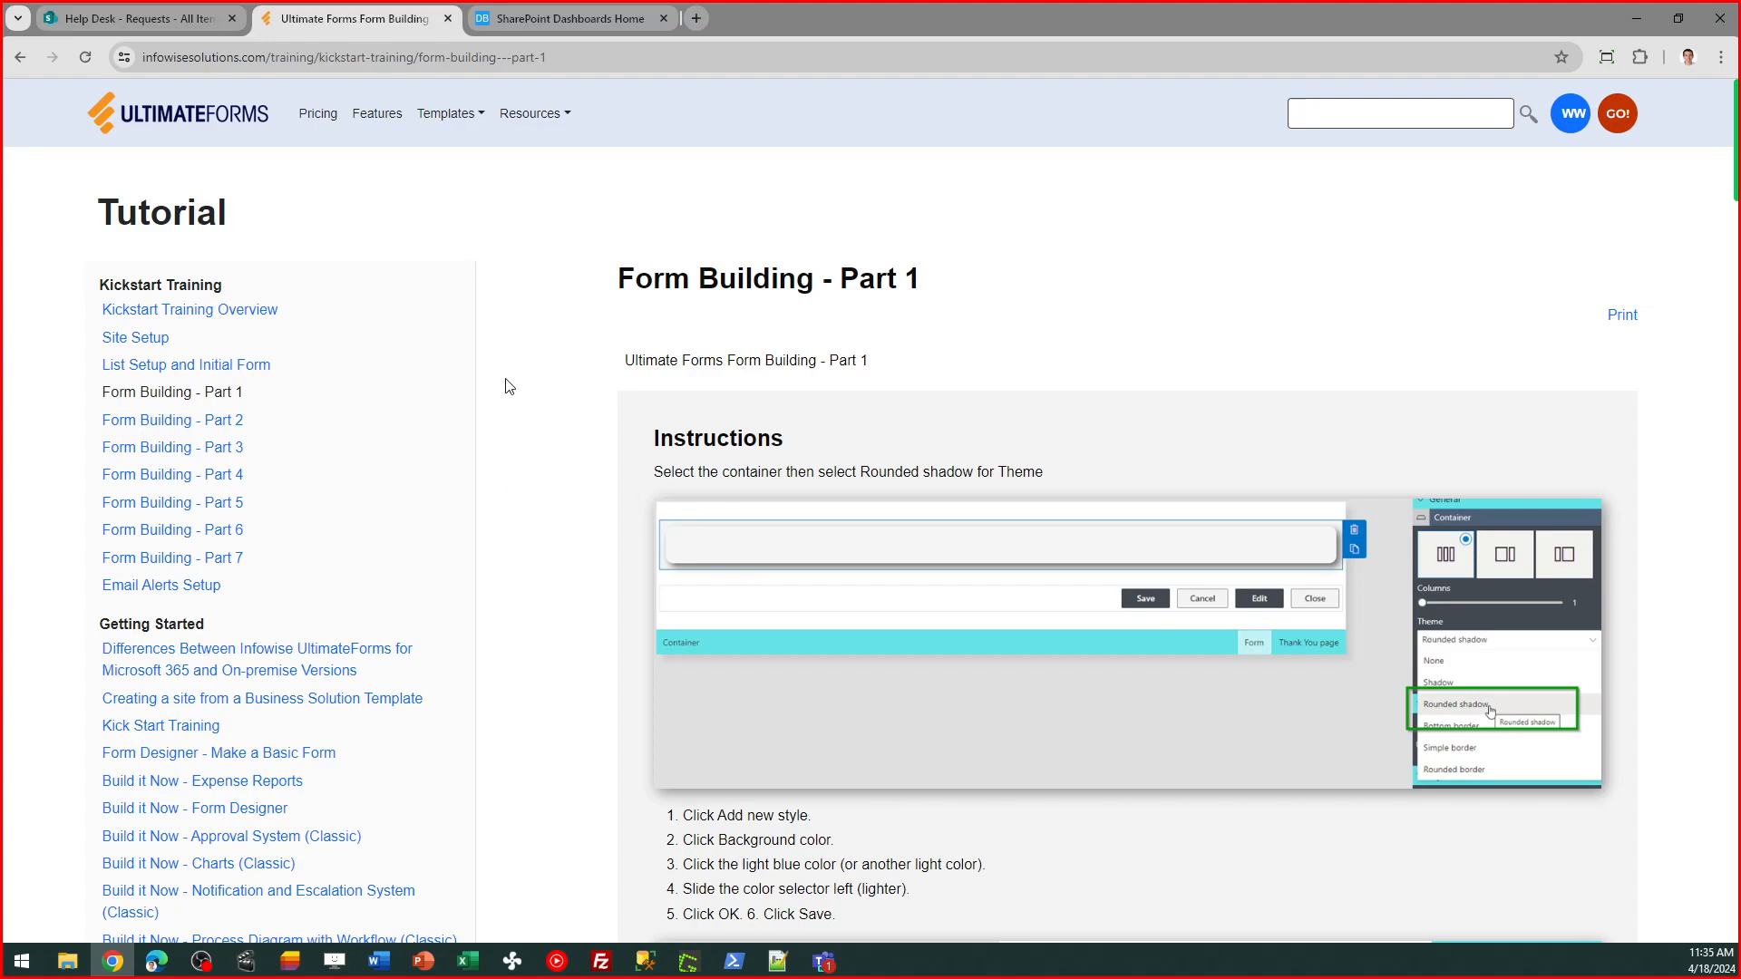
click(20, 58)
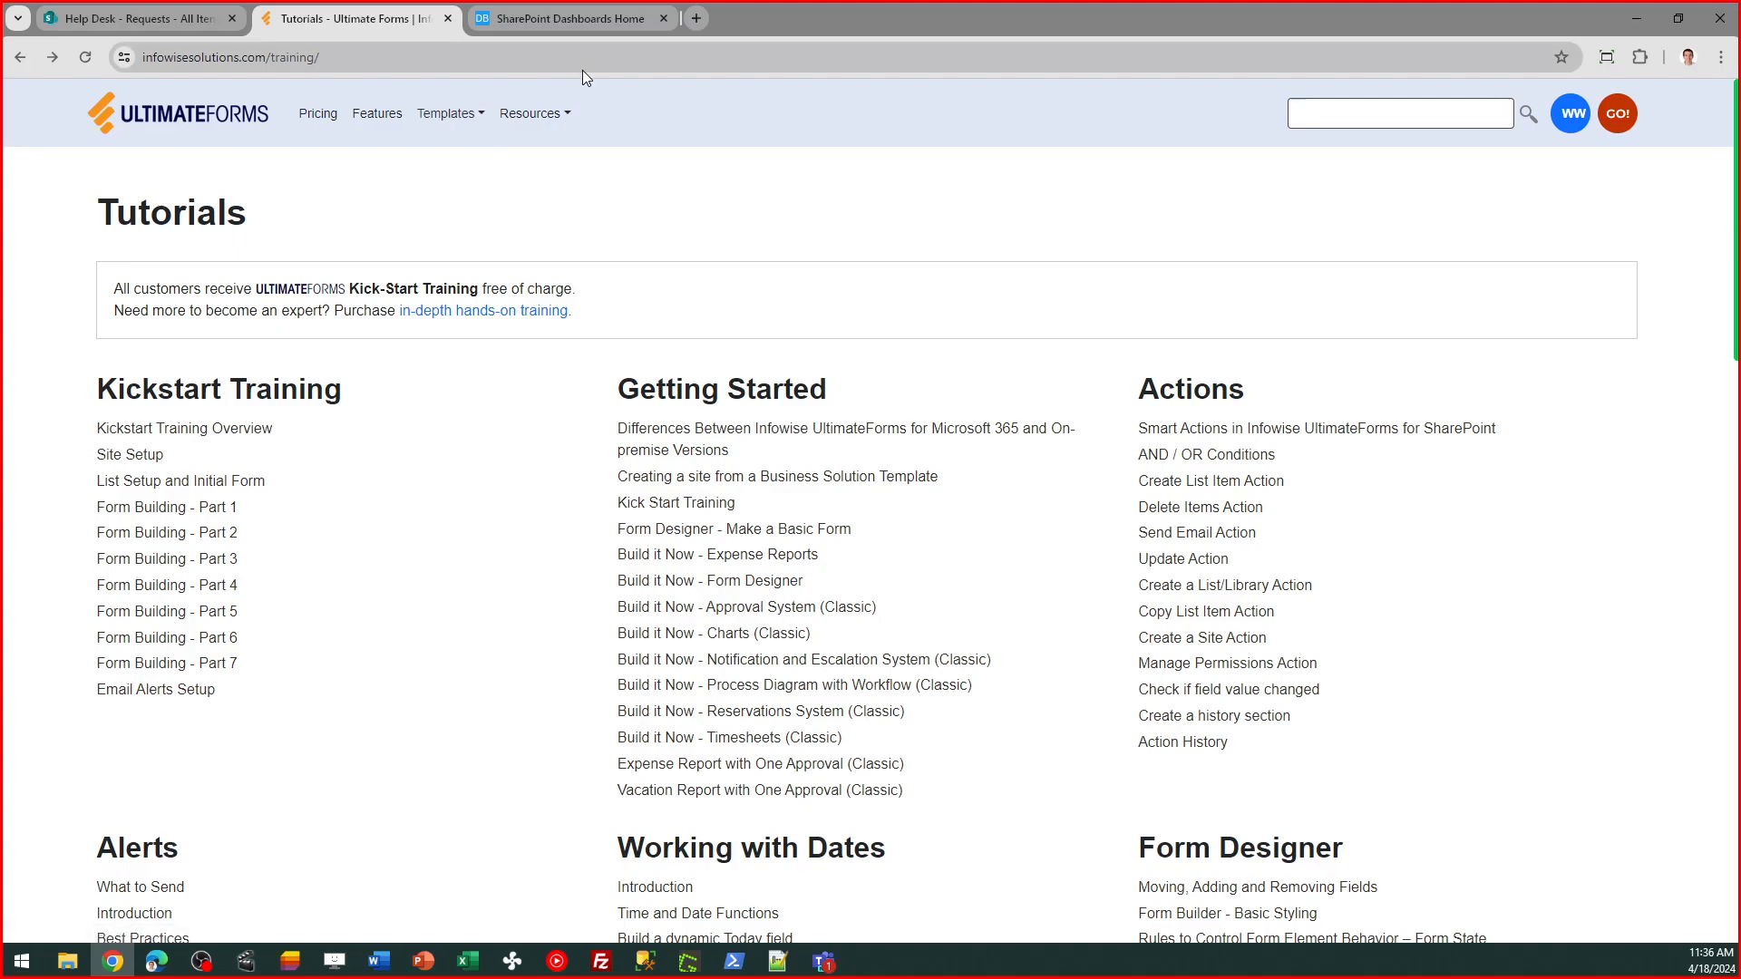
Step: Find the Help Desk template in the SharePoint Dashboards gallery and preview the notes of request REQ.11
click(559, 11)
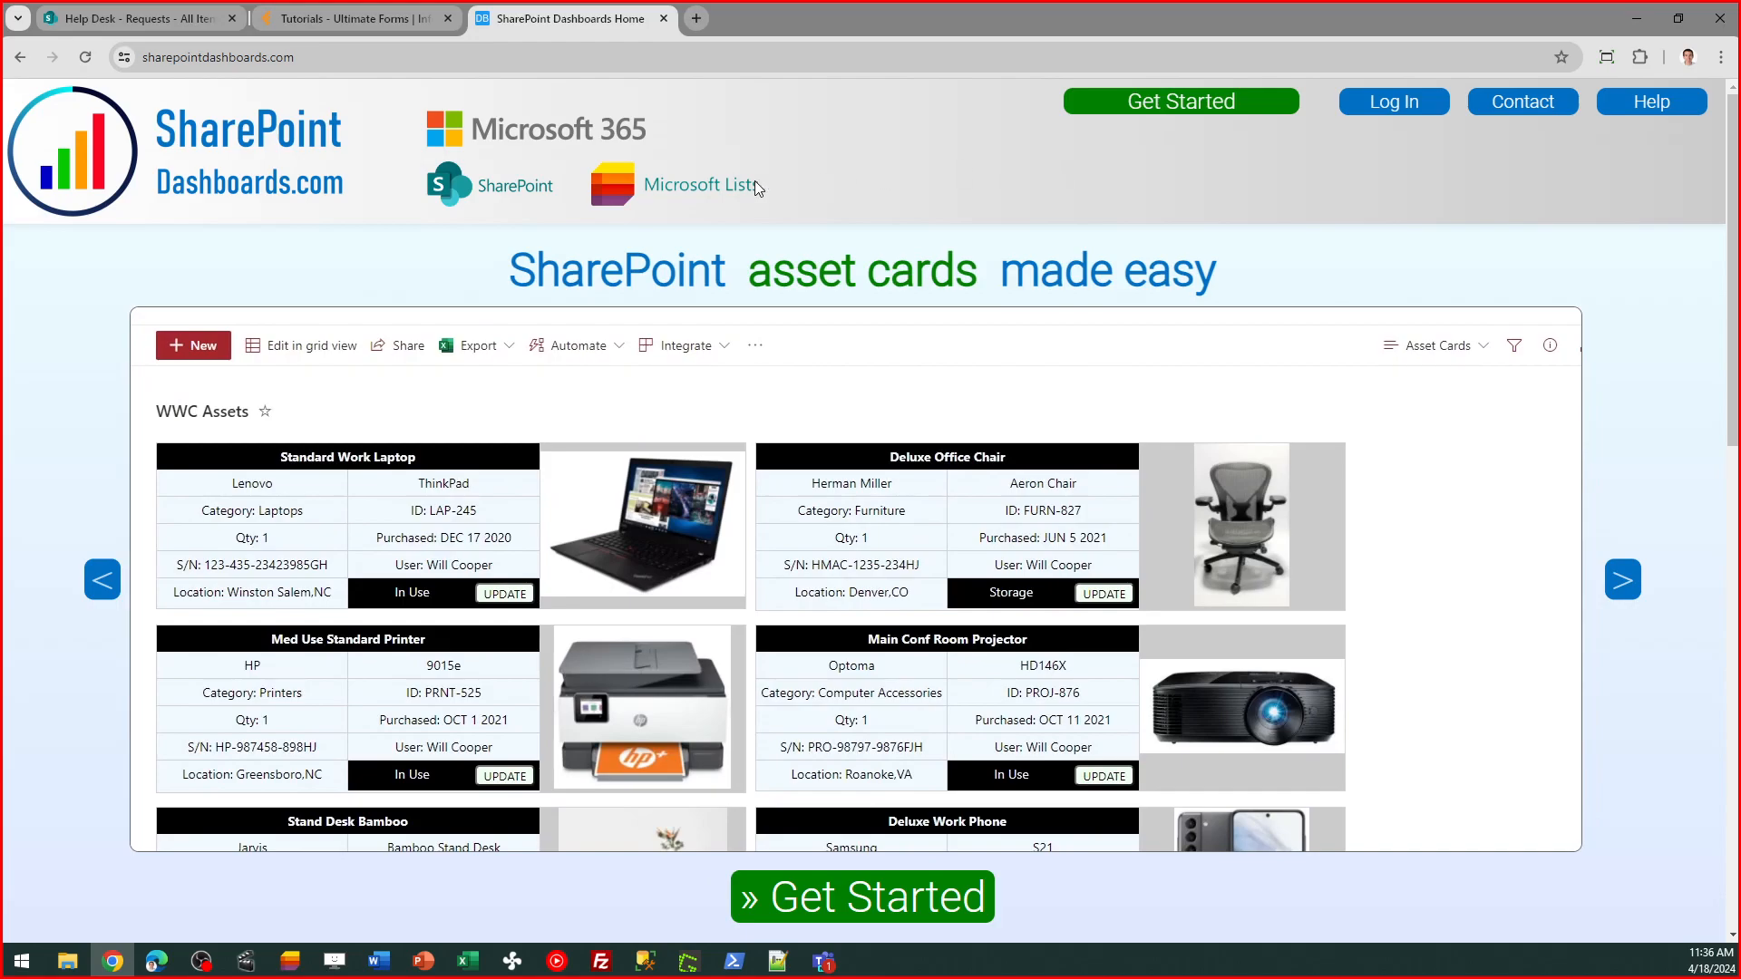
click(1174, 103)
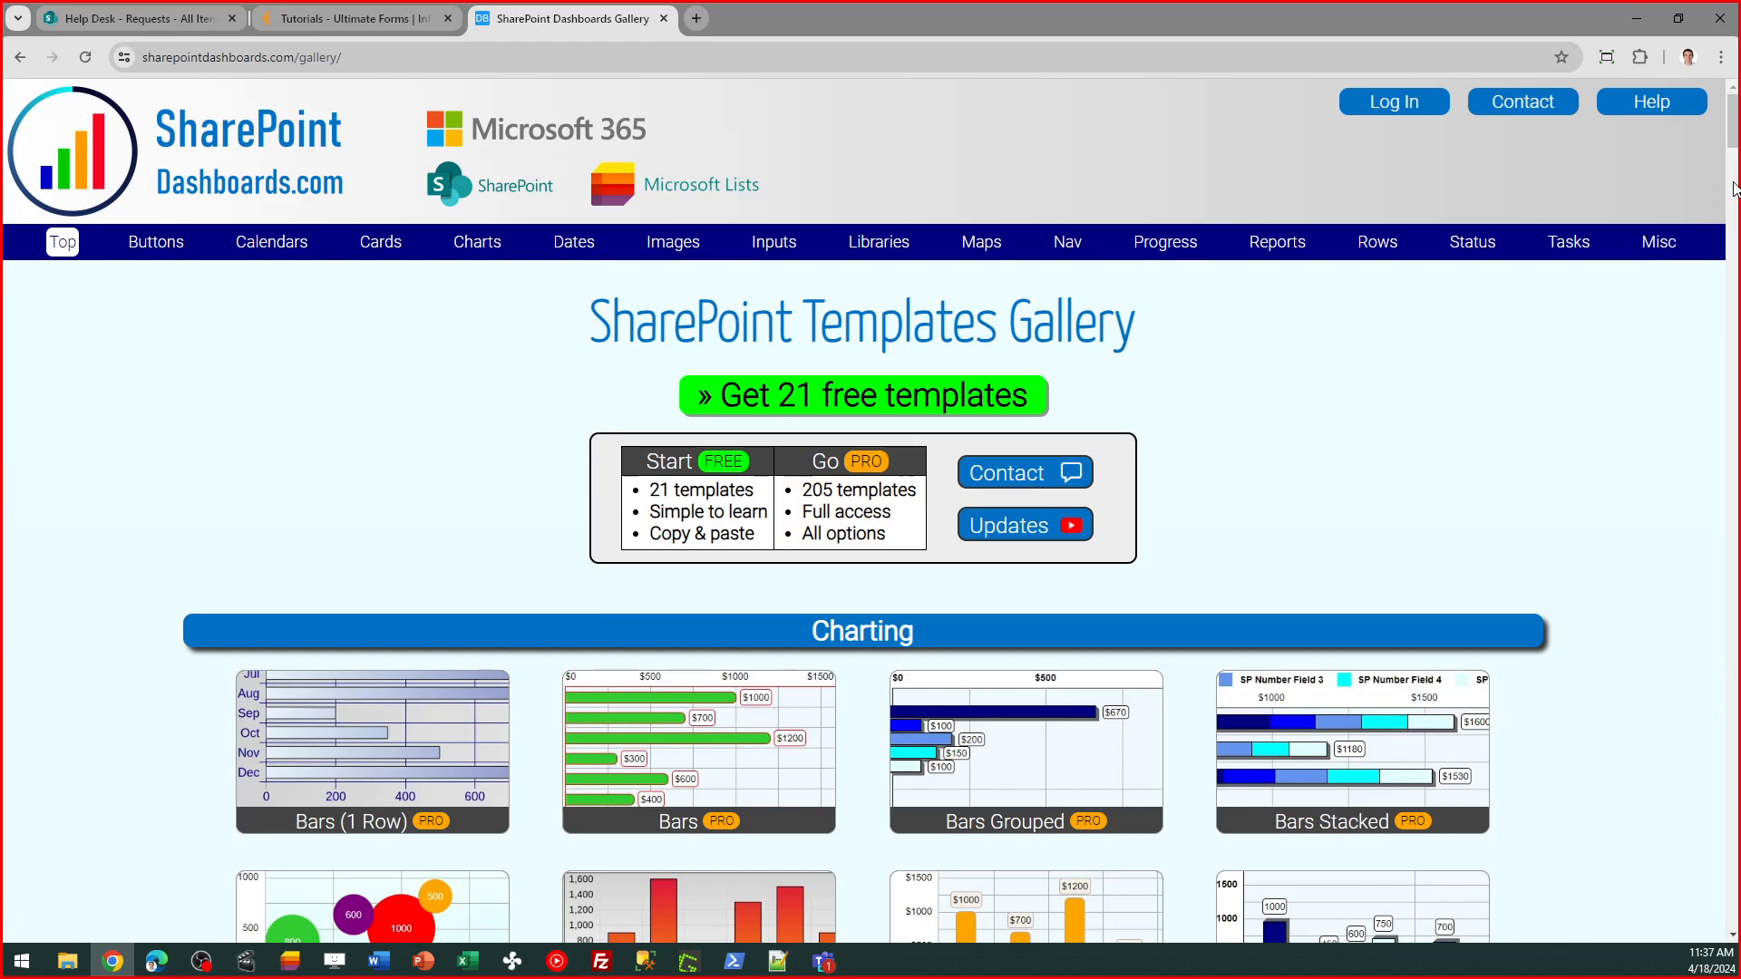
drag(1735, 132, 1739, 916)
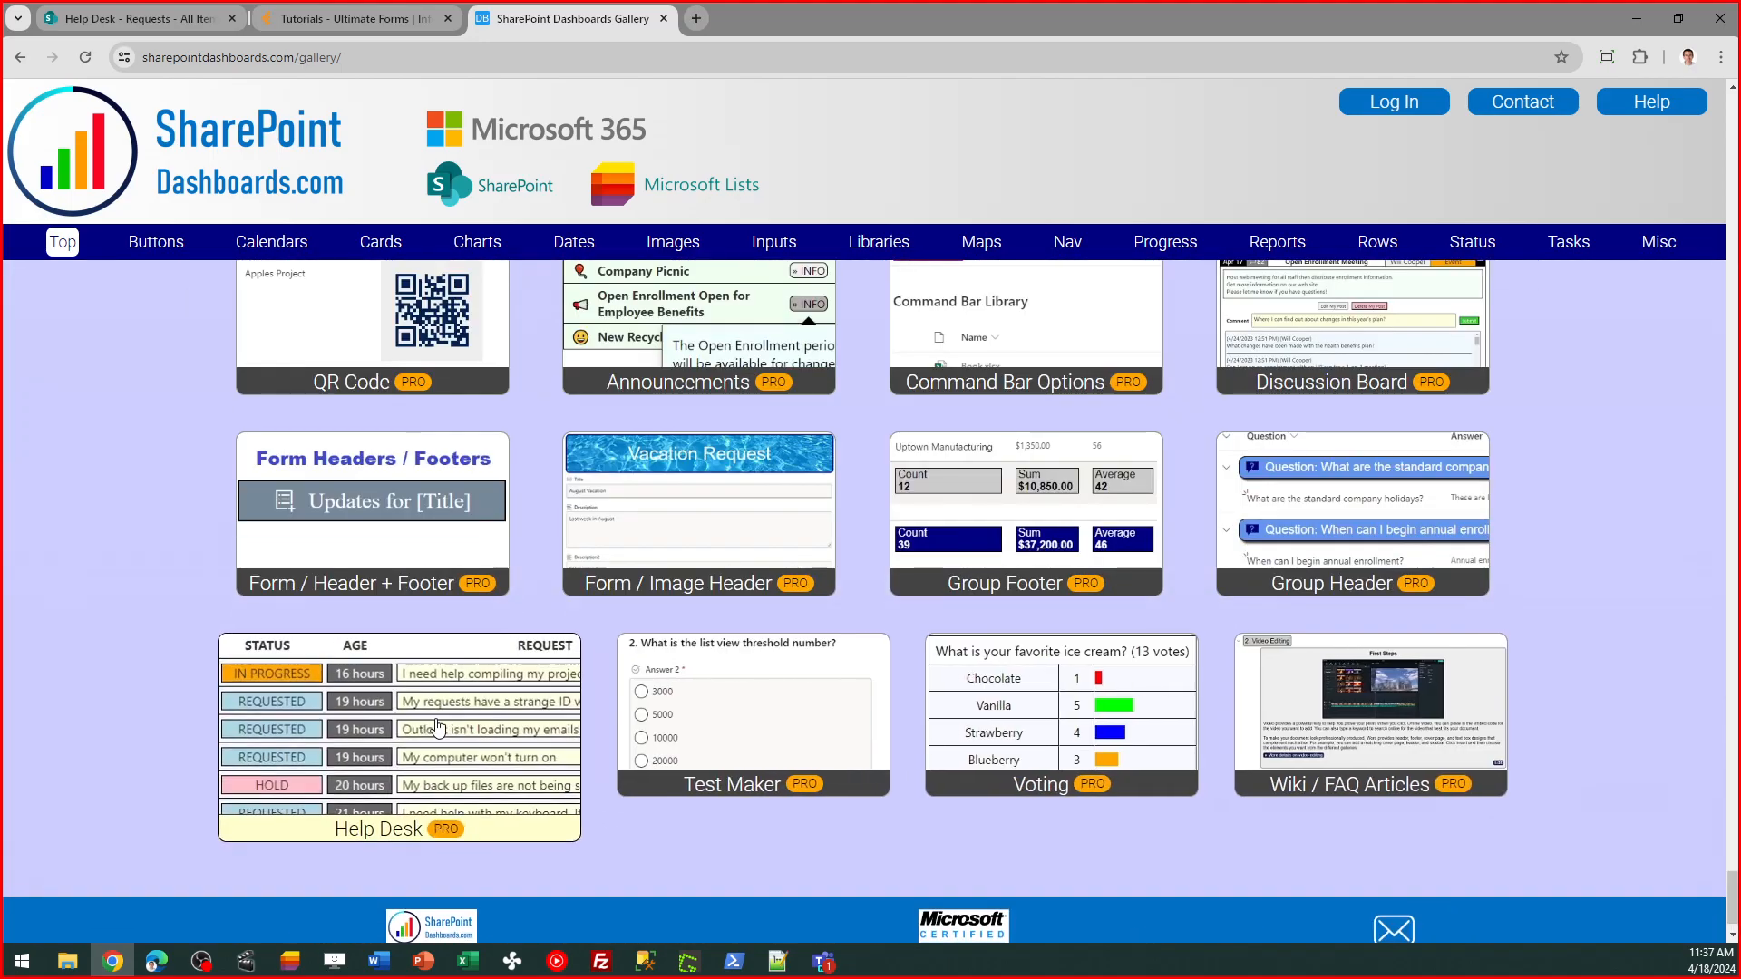
click(433, 730)
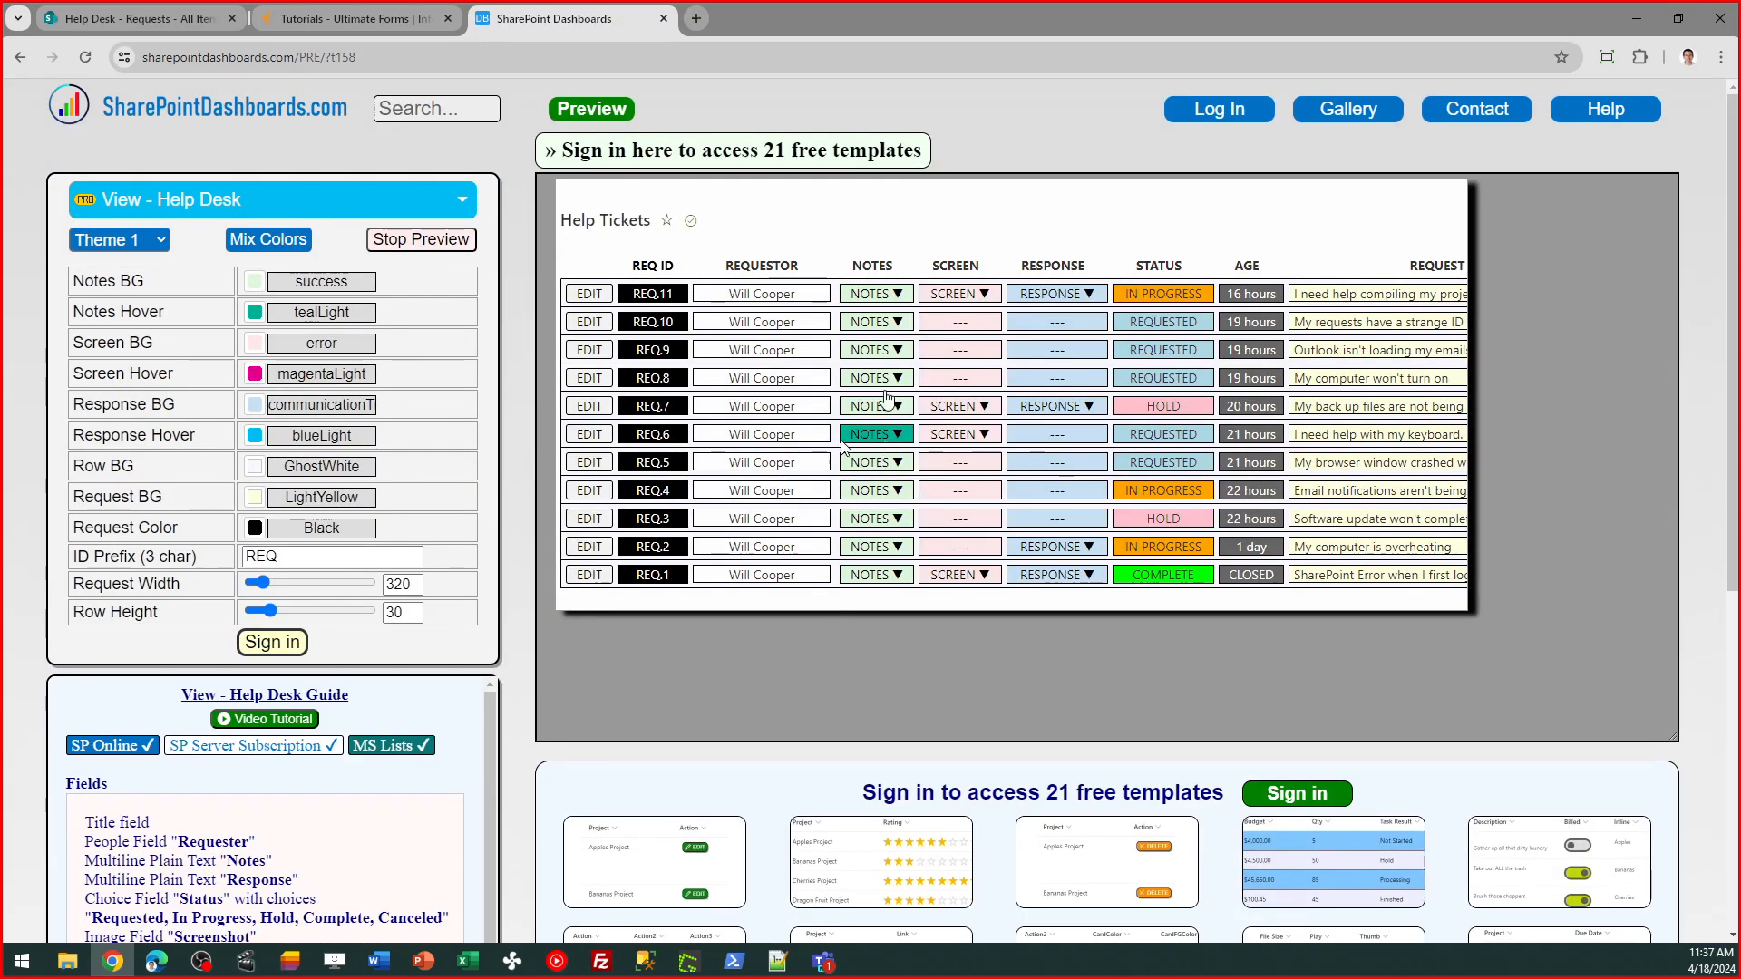
mouse_move(897, 303)
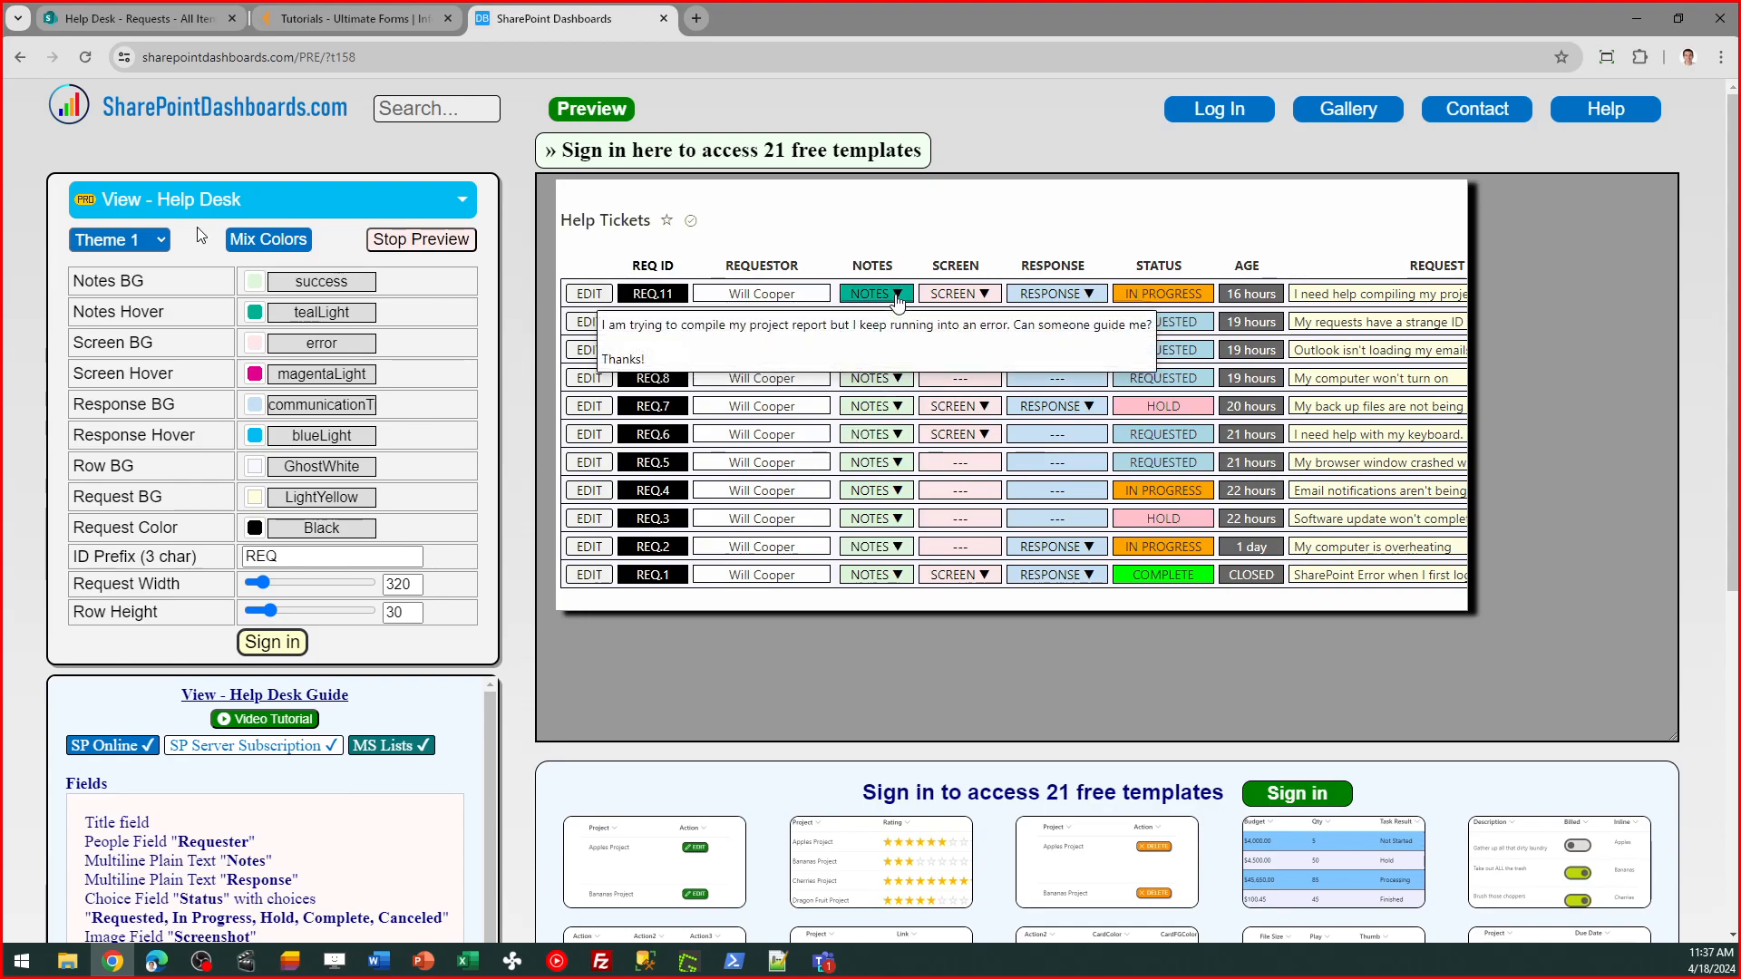
Step: Return to the template gallery and browse its categories up to the Buttons templates
click(19, 58)
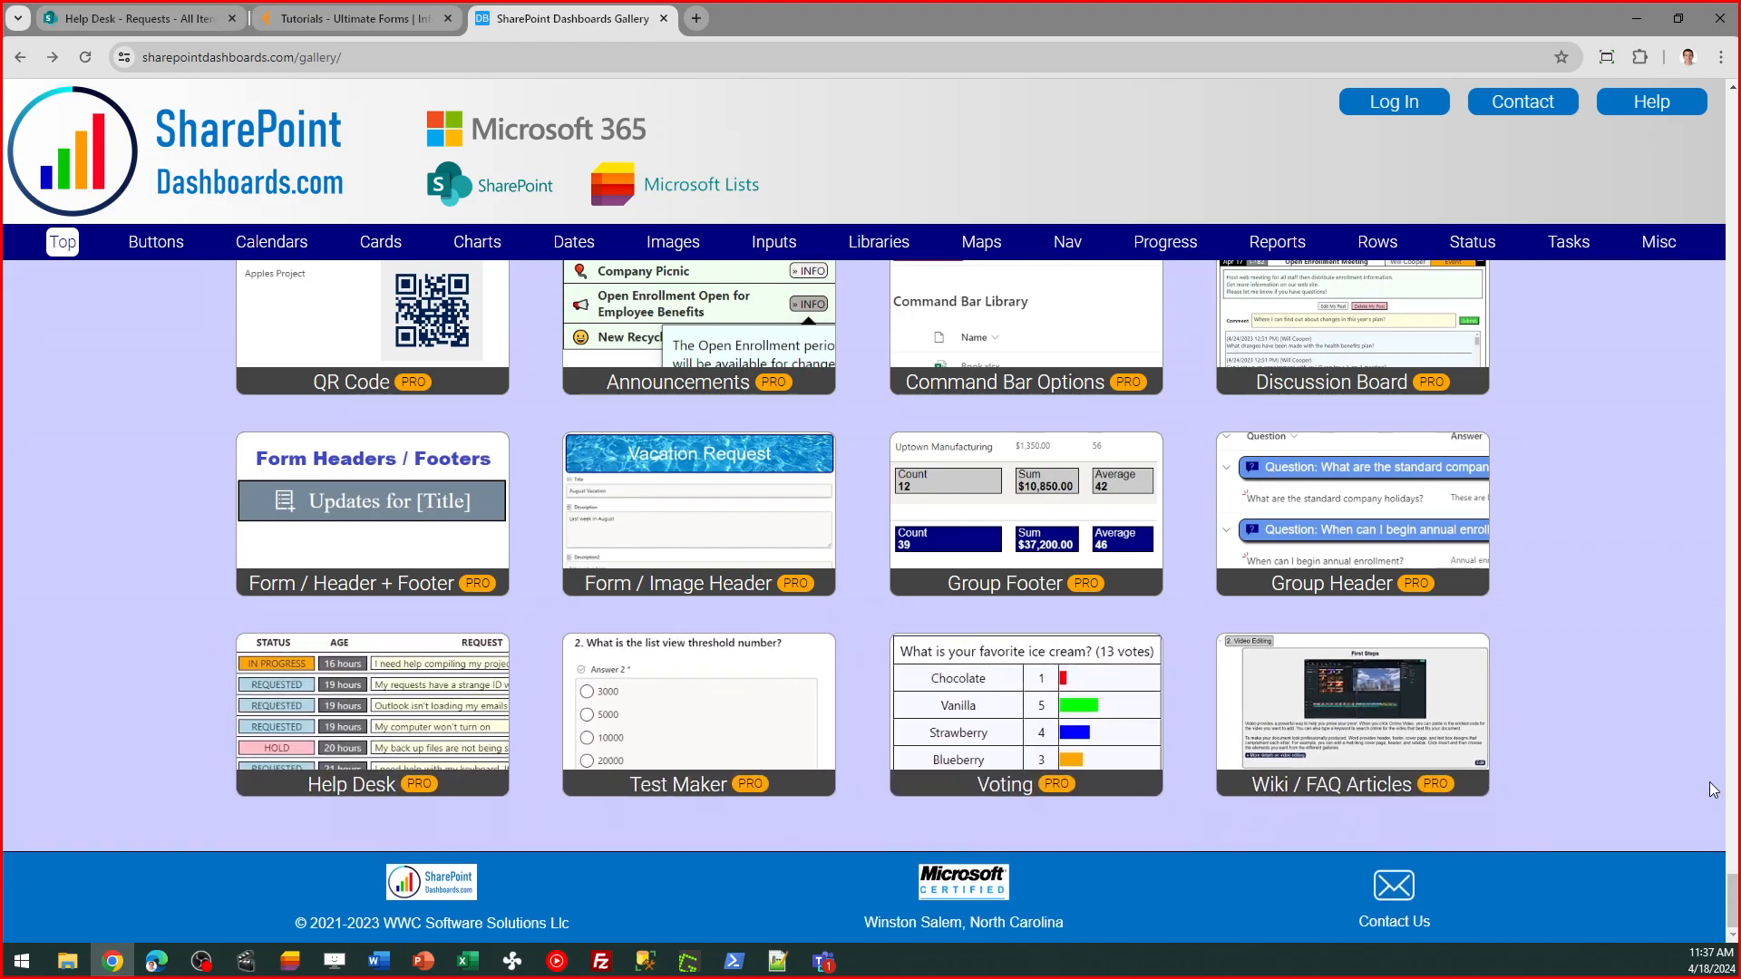
drag(1733, 907, 1734, 818)
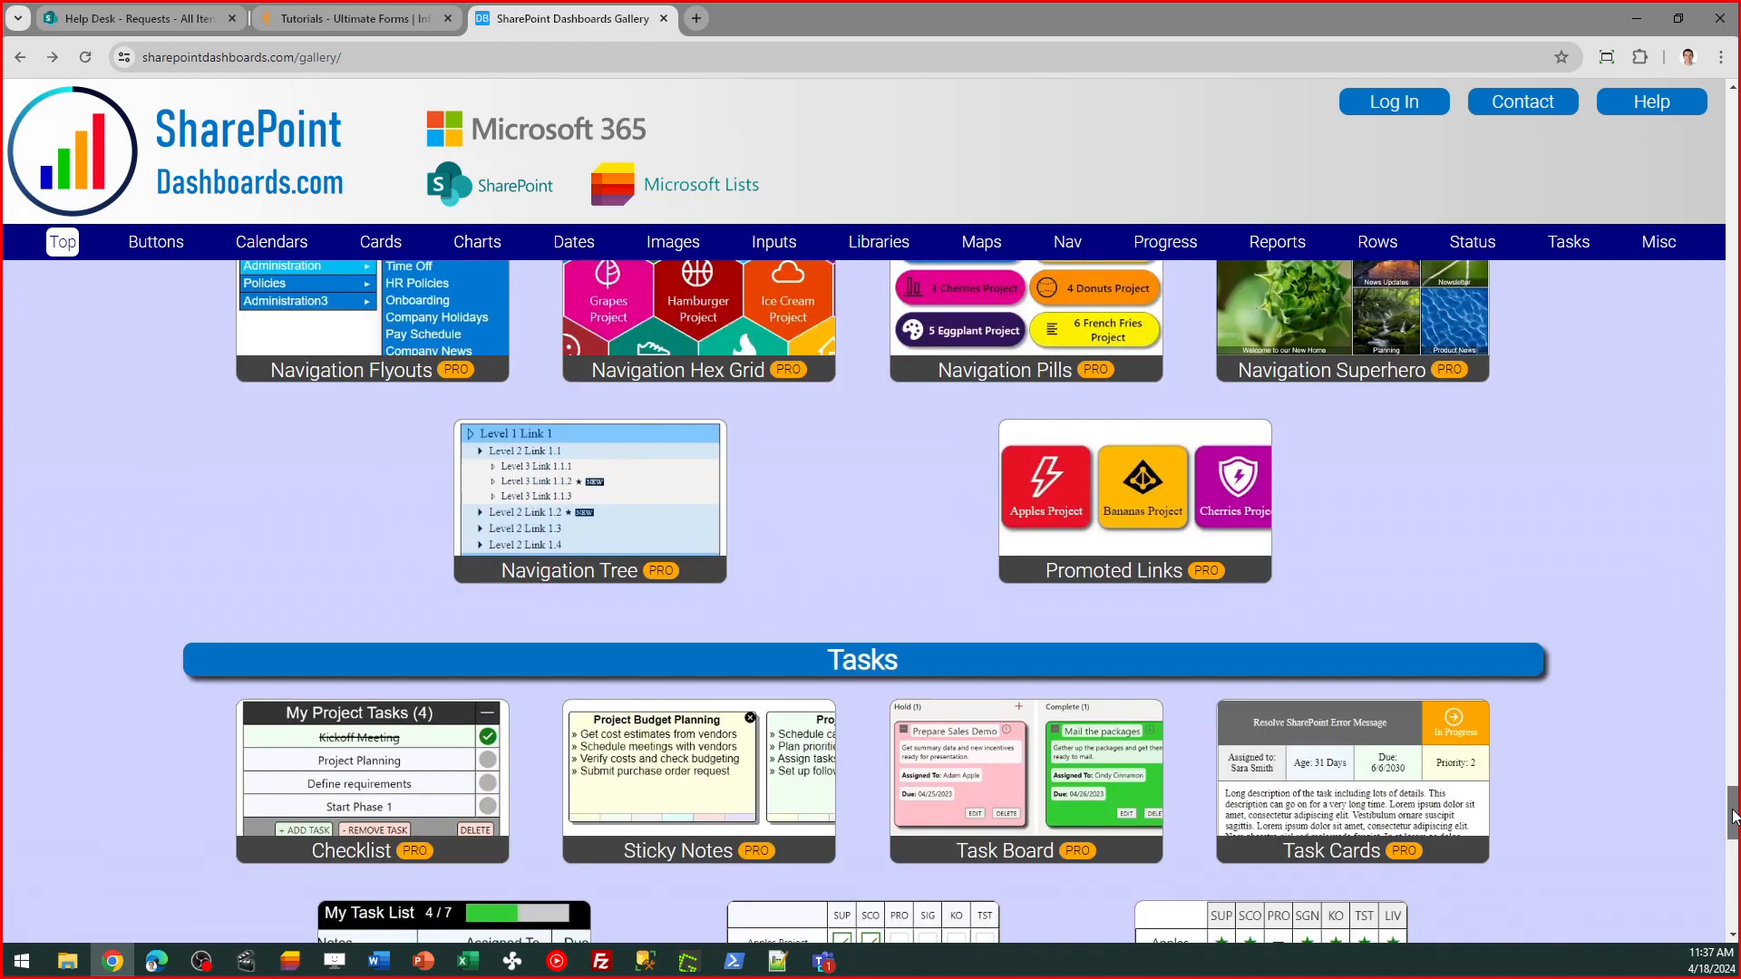
drag(1734, 816, 1689, 538)
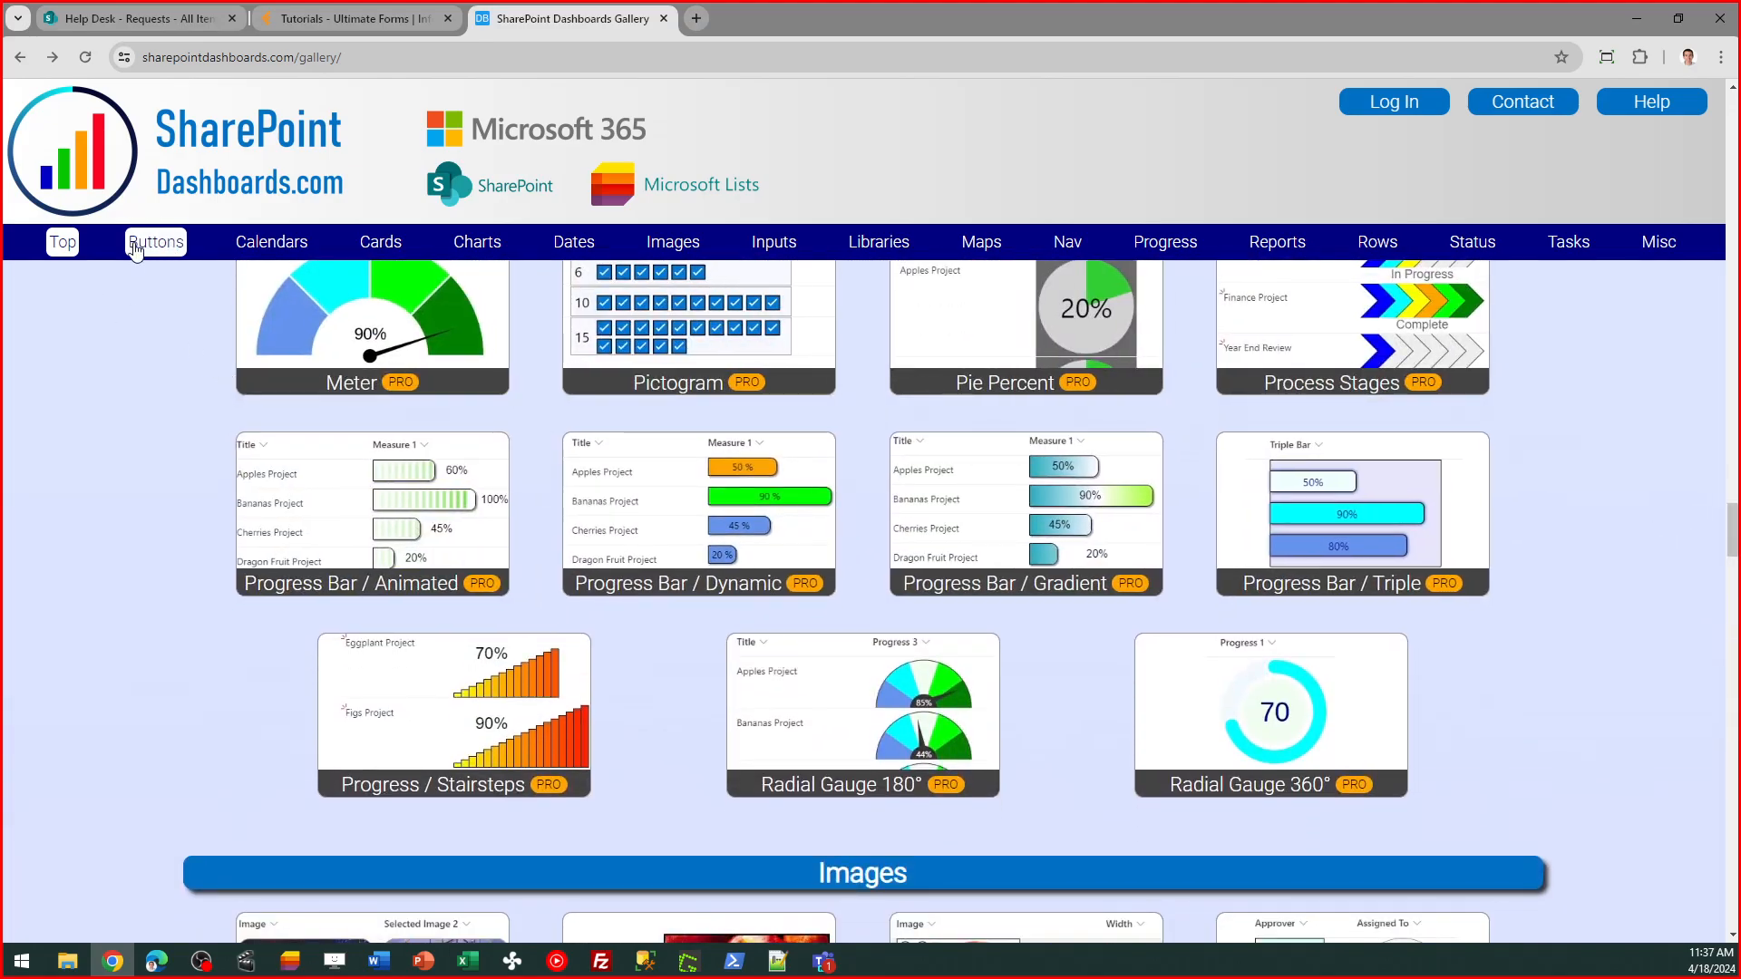
click(136, 243)
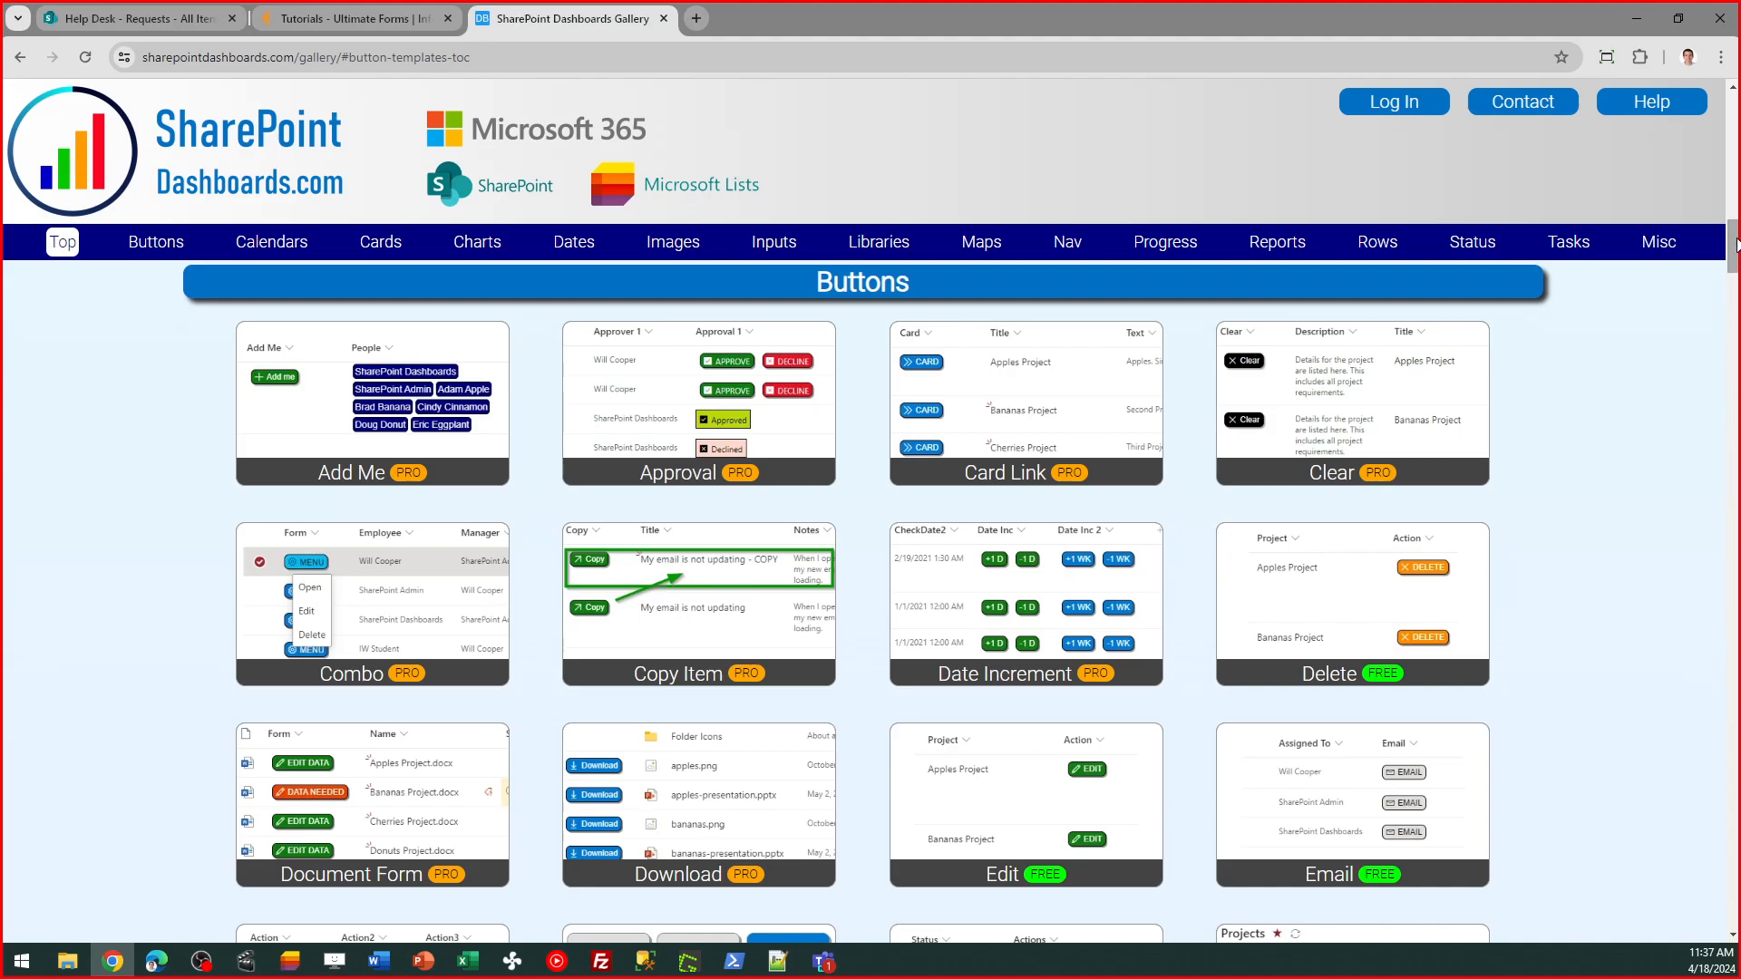
mouse_move(1737, 246)
mouse_down()
mouse_move(1727, 195)
mouse_move(1732, 257)
mouse_up()
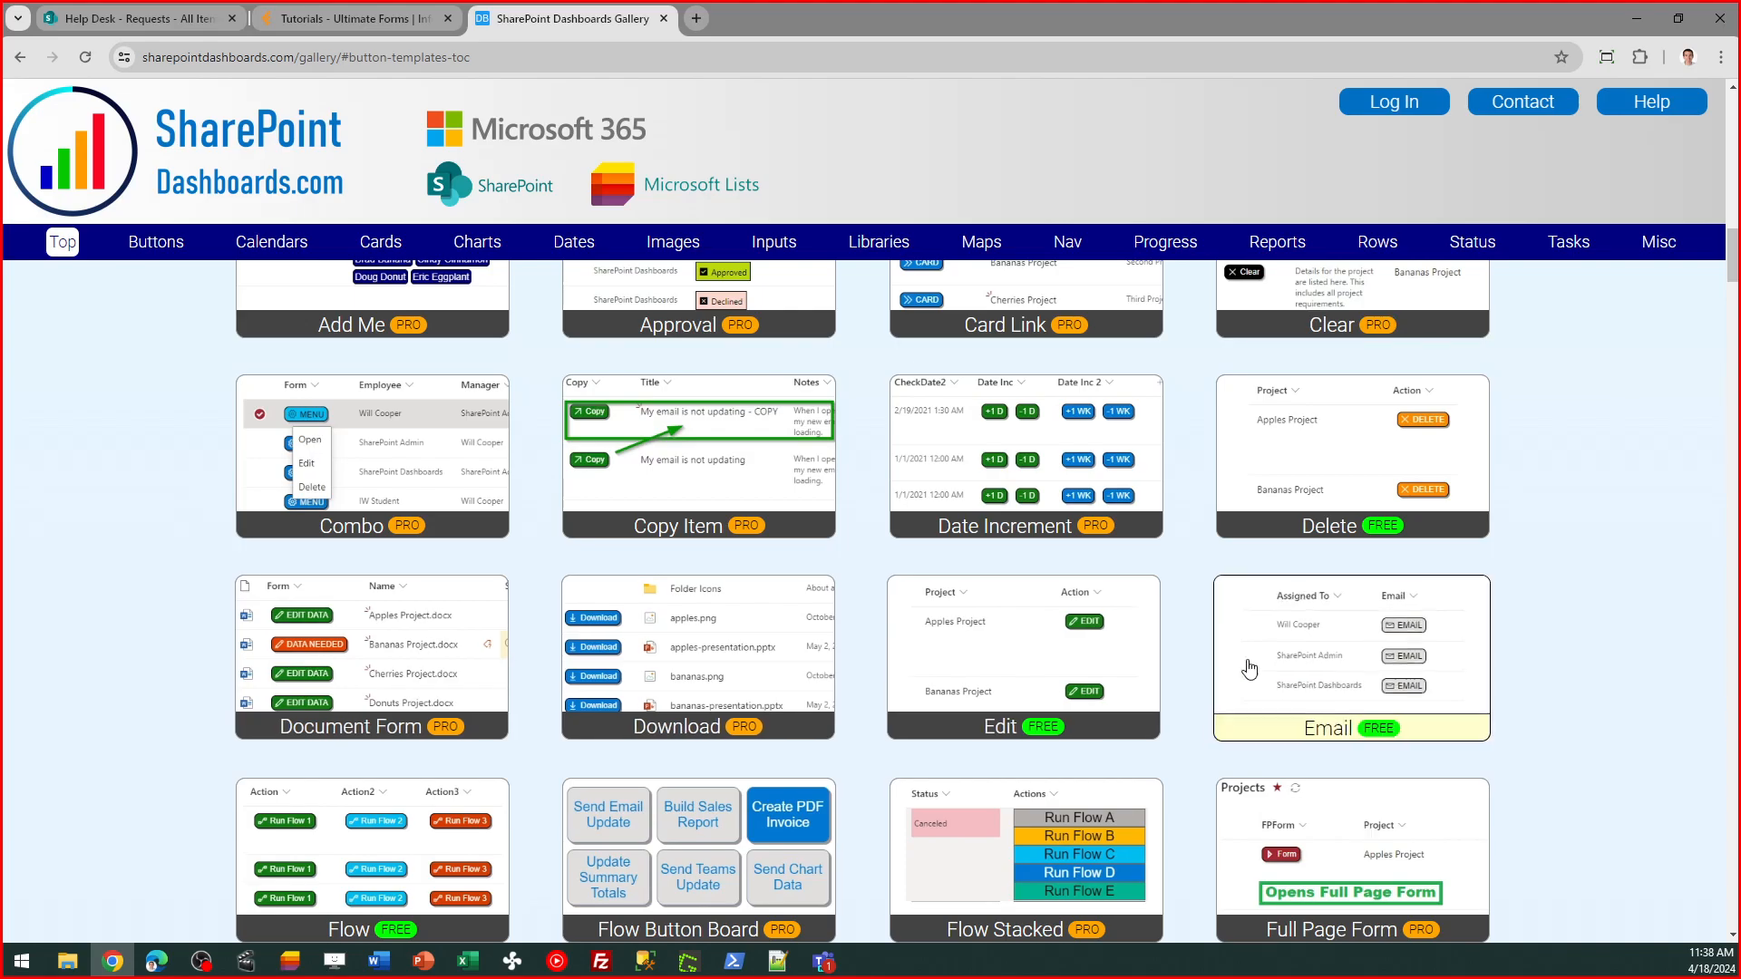
Step: Apply Theme 2 to the free Edit button template and go to the sign-in page
click(986, 704)
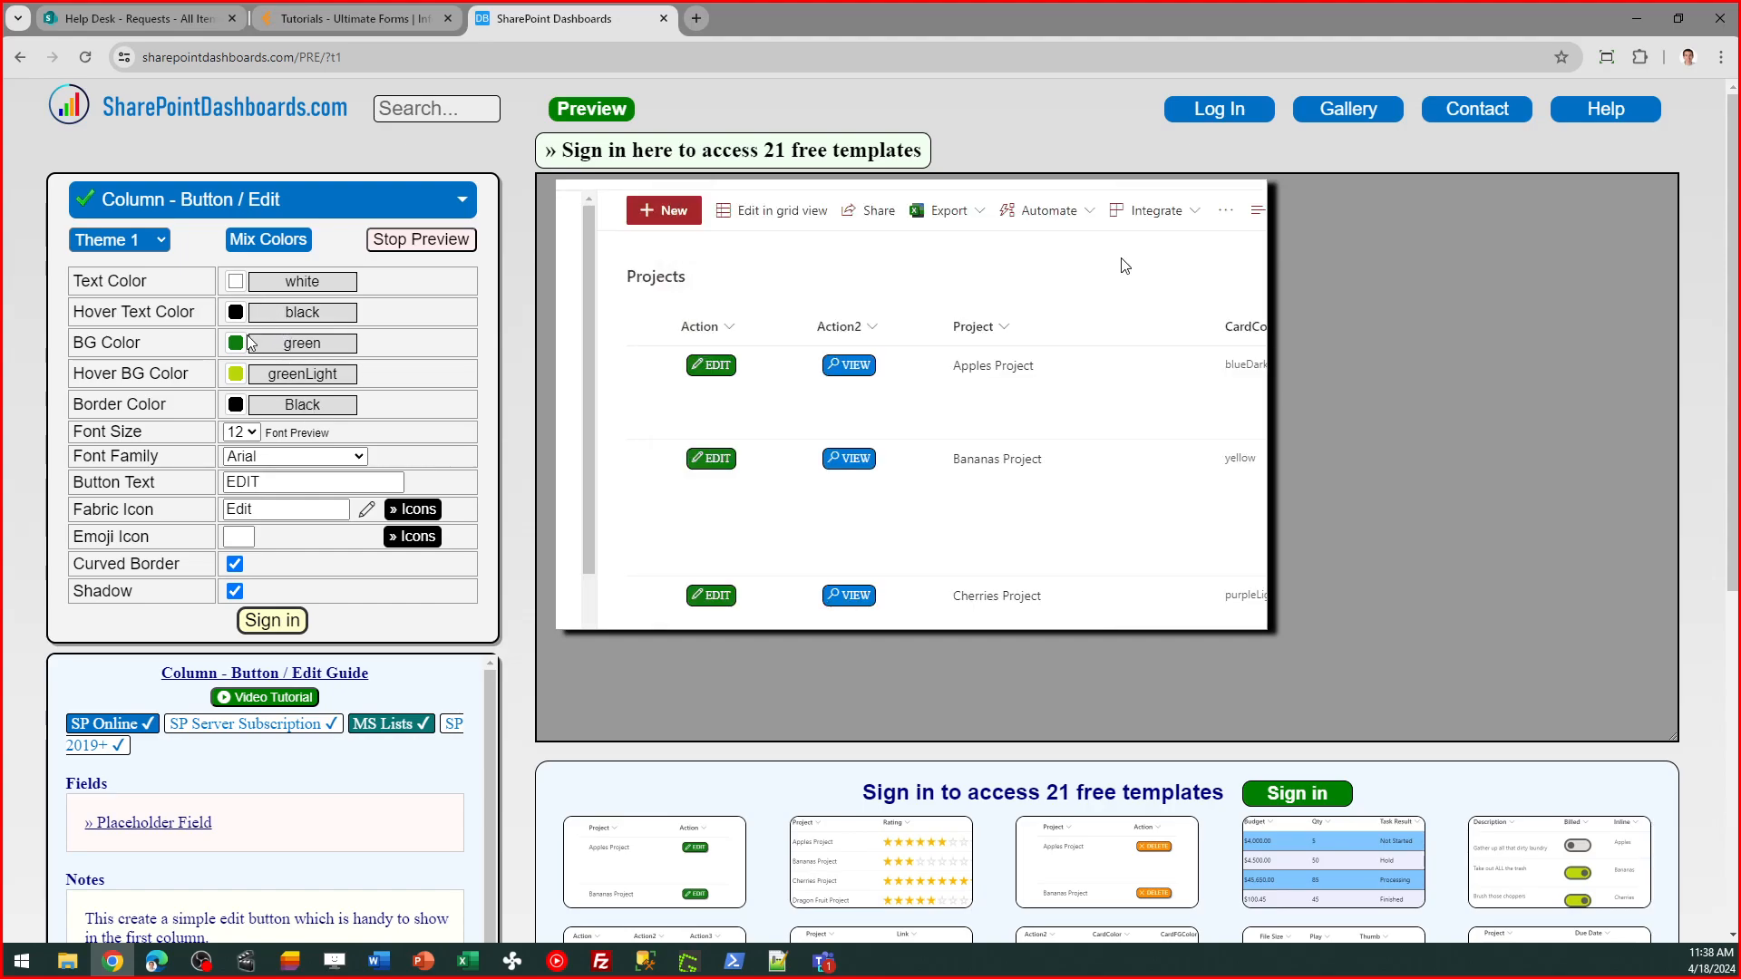
click(136, 240)
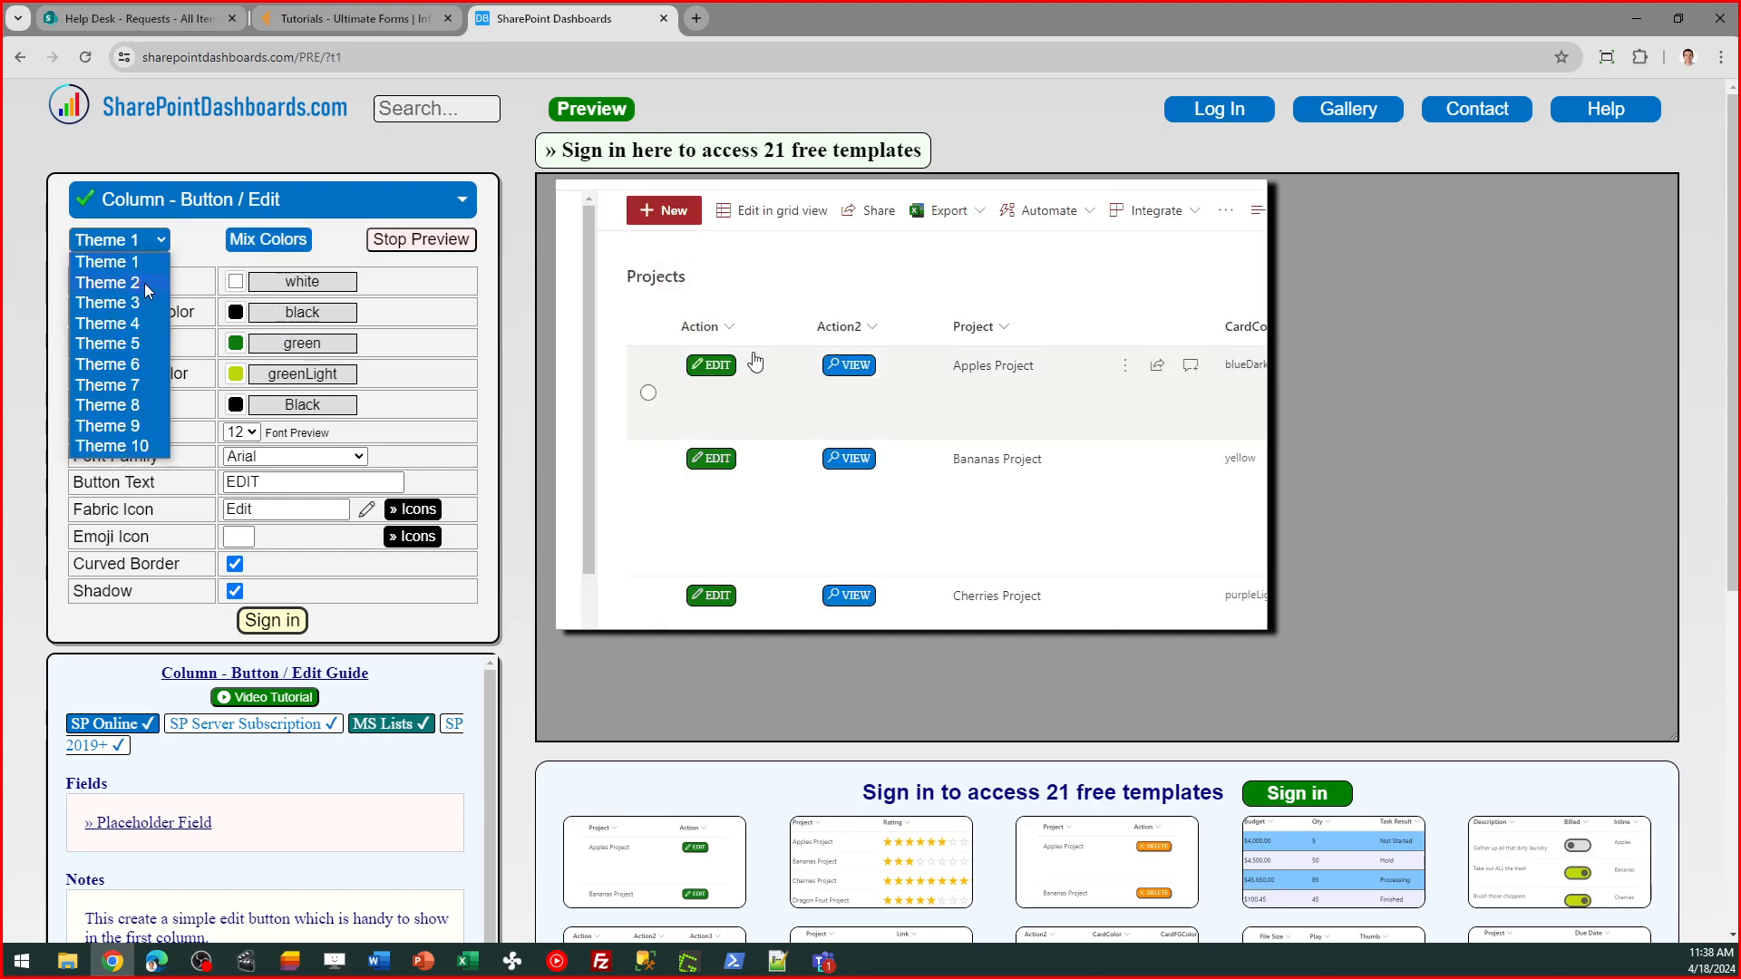
click(144, 283)
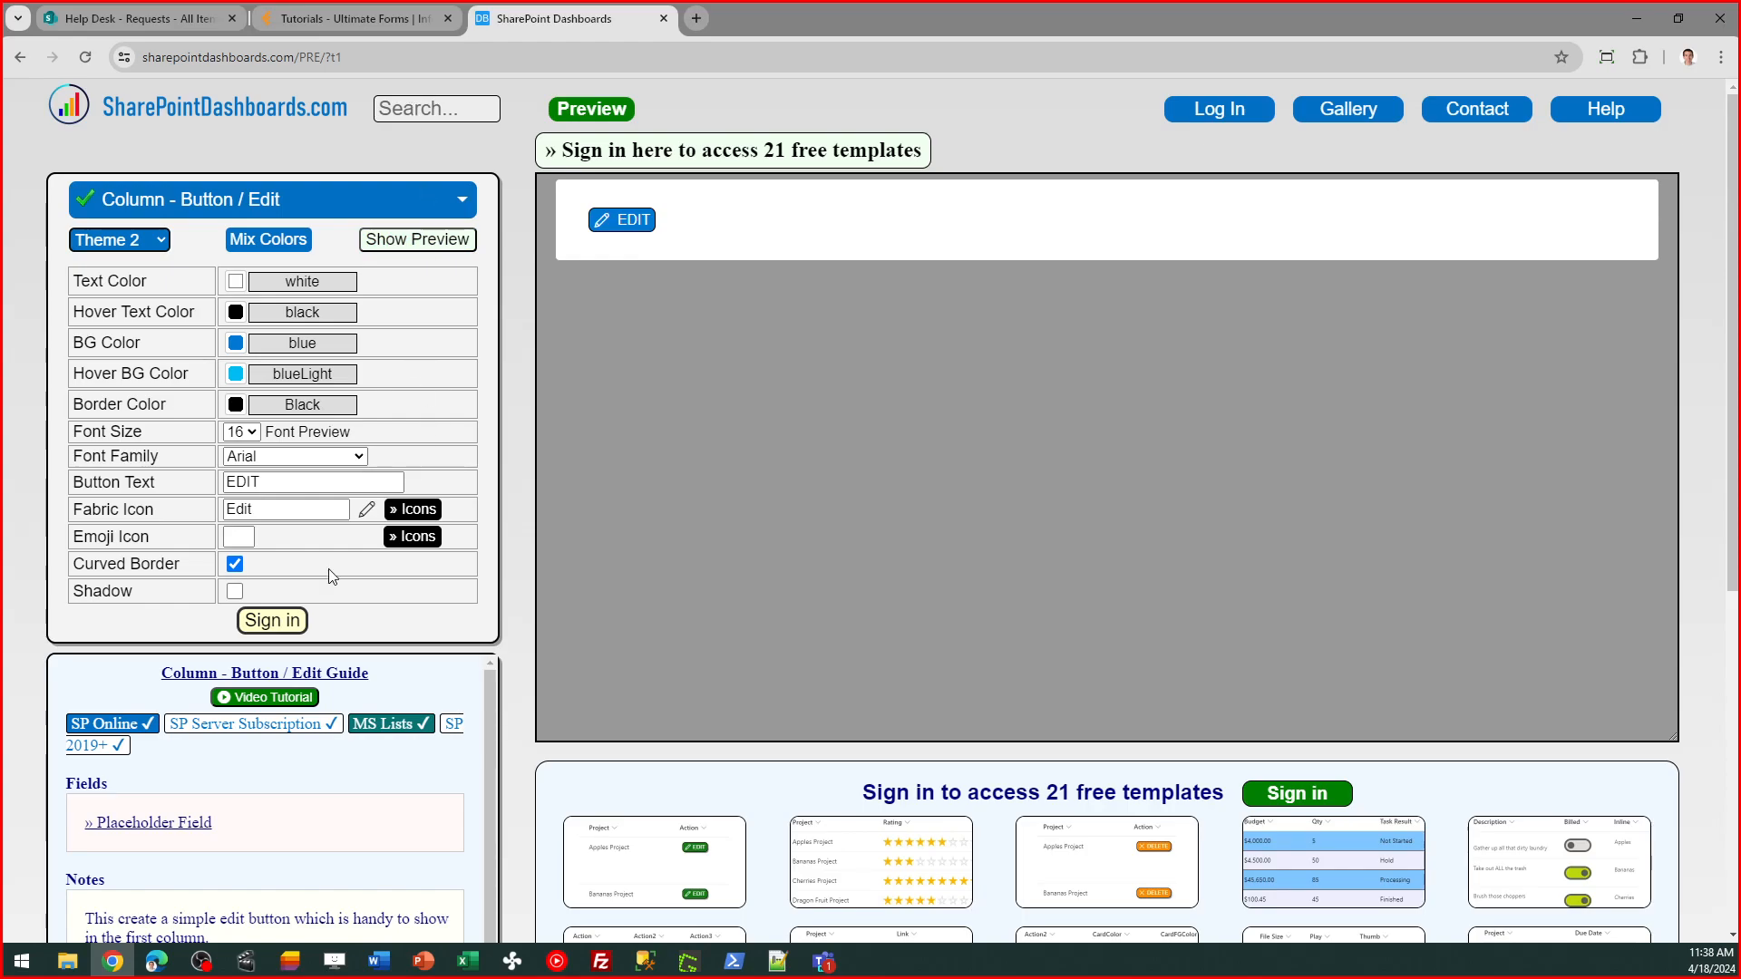
click(285, 624)
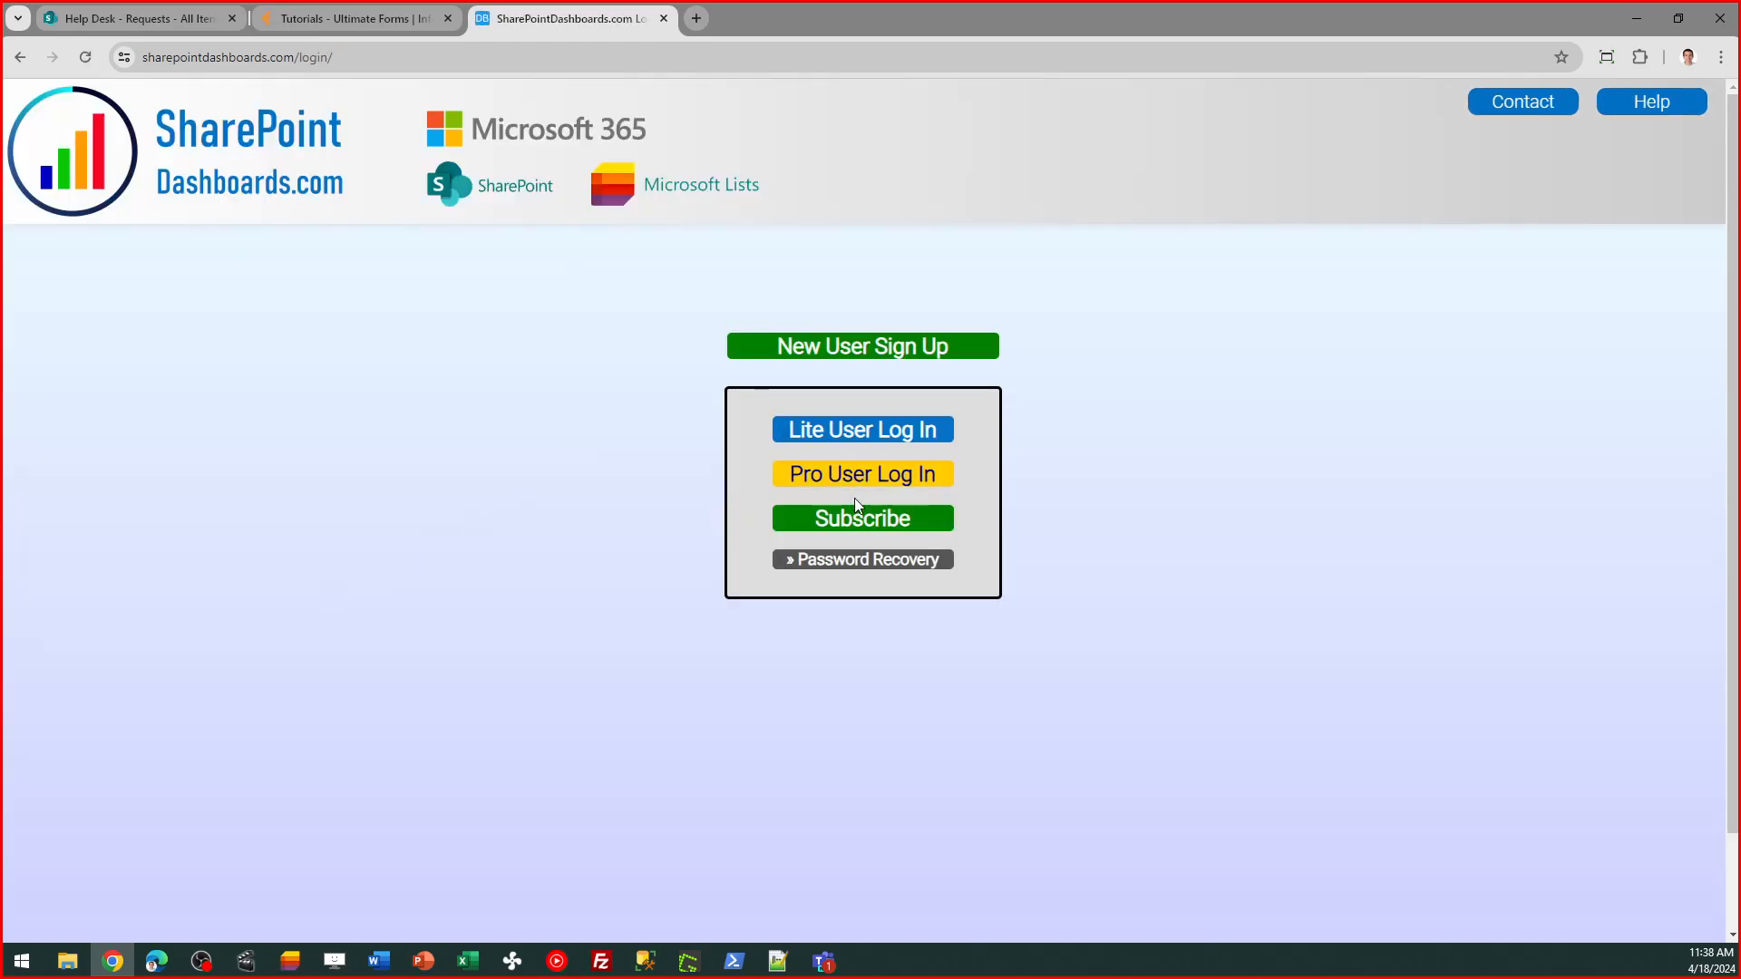
Step: Sign in as a Pro user with the saved credentials and find the Column - Button / Edit template by searching for "edit"
click(856, 487)
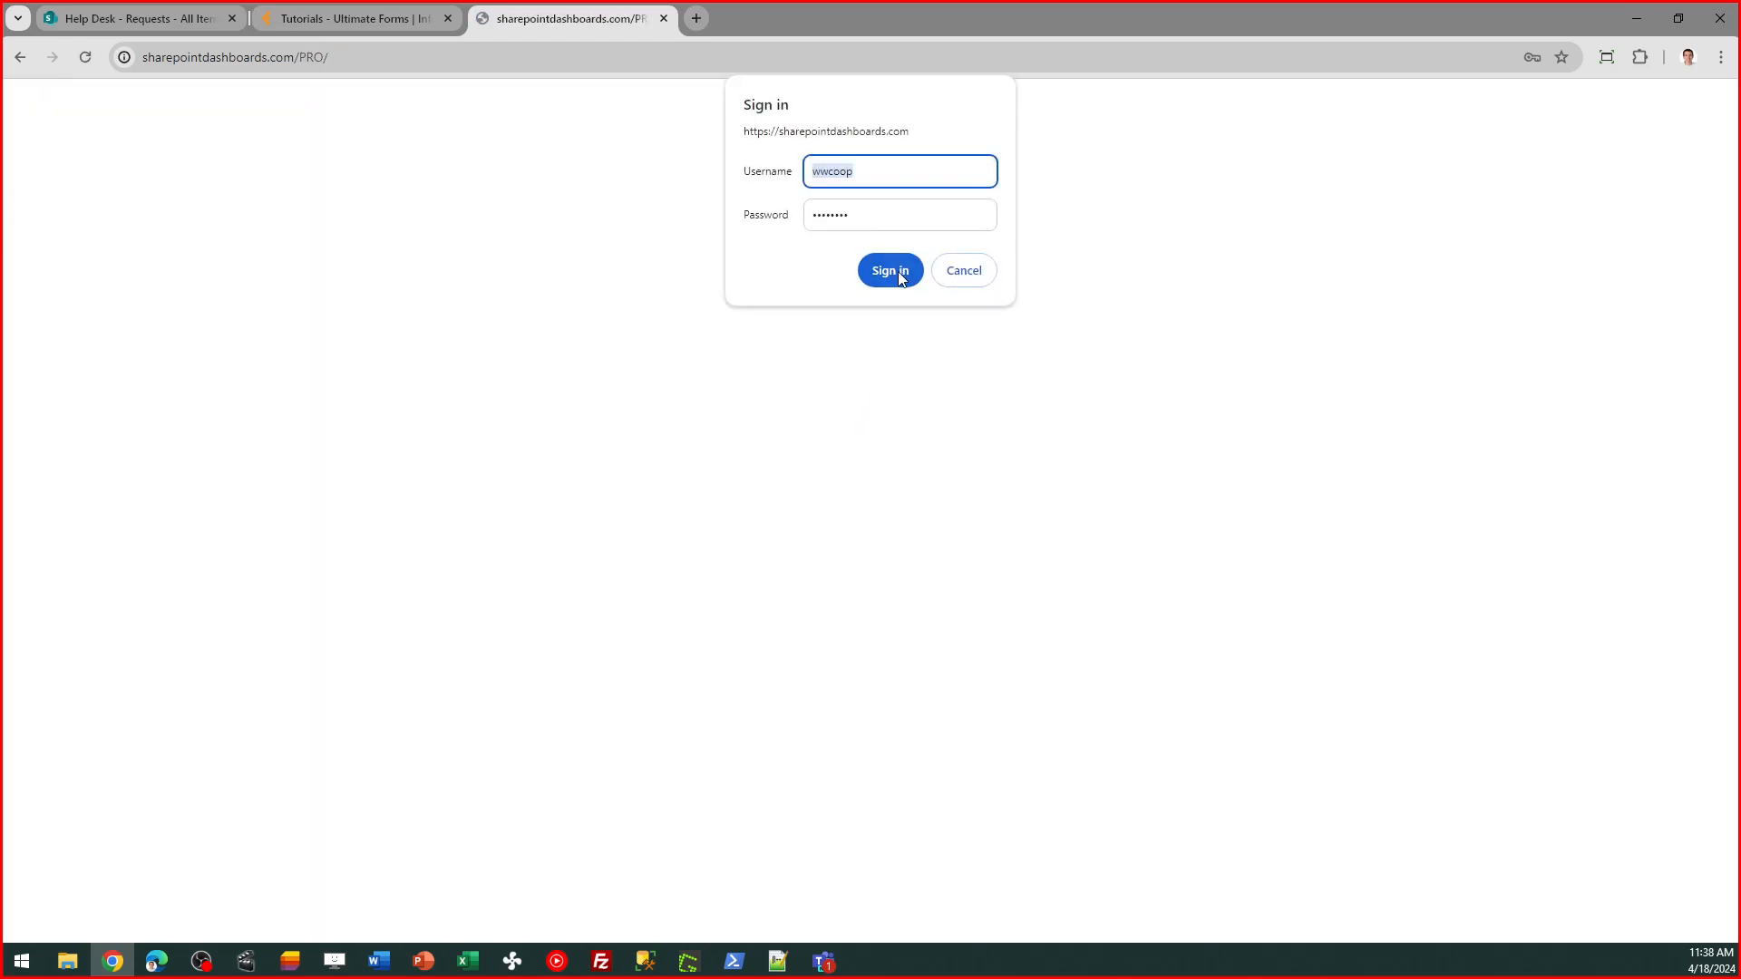
click(889, 270)
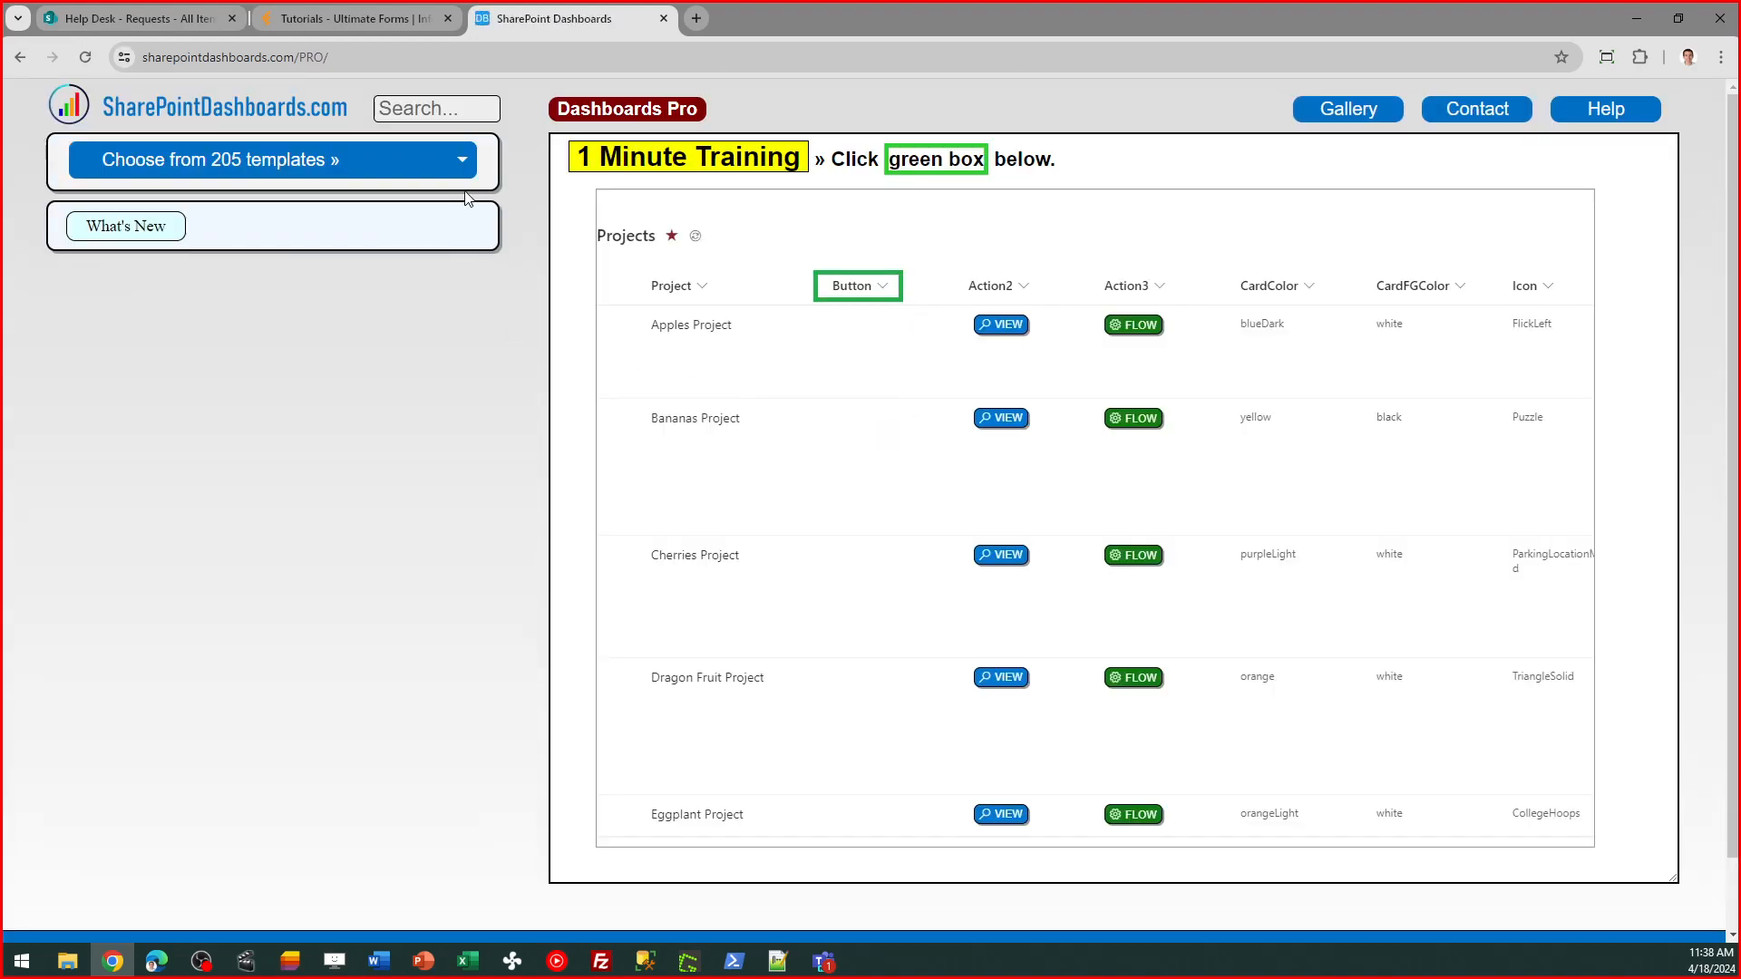
click(433, 110)
text(edit)
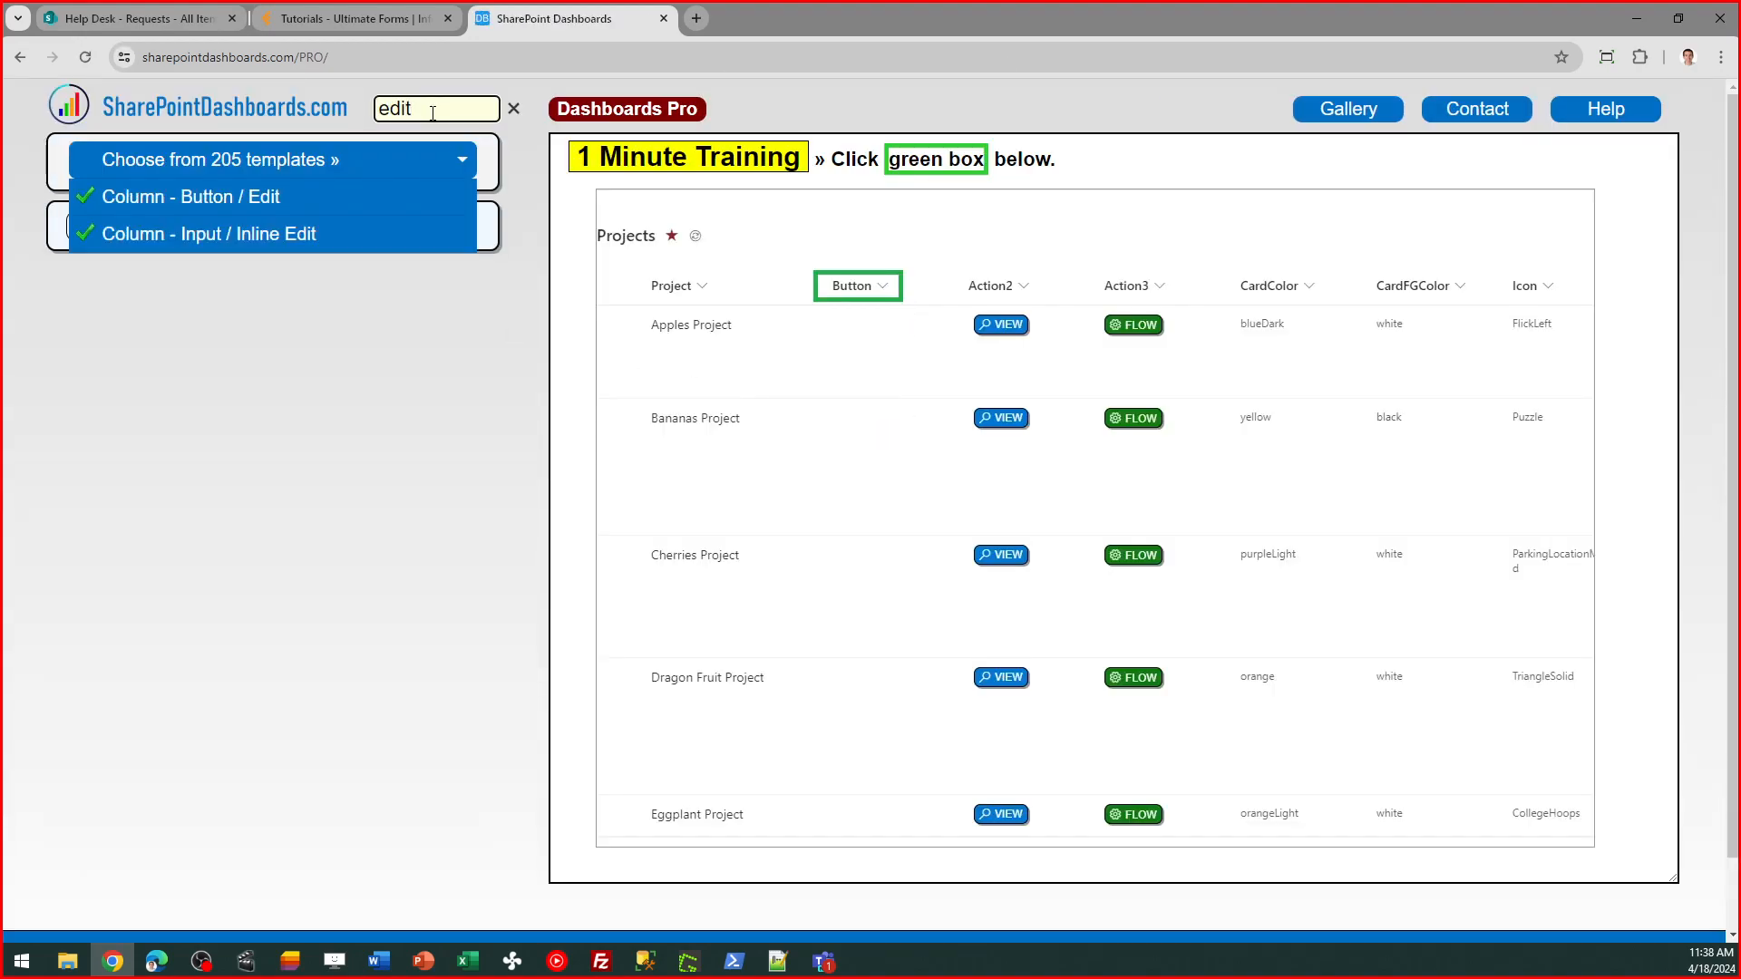
click(272, 196)
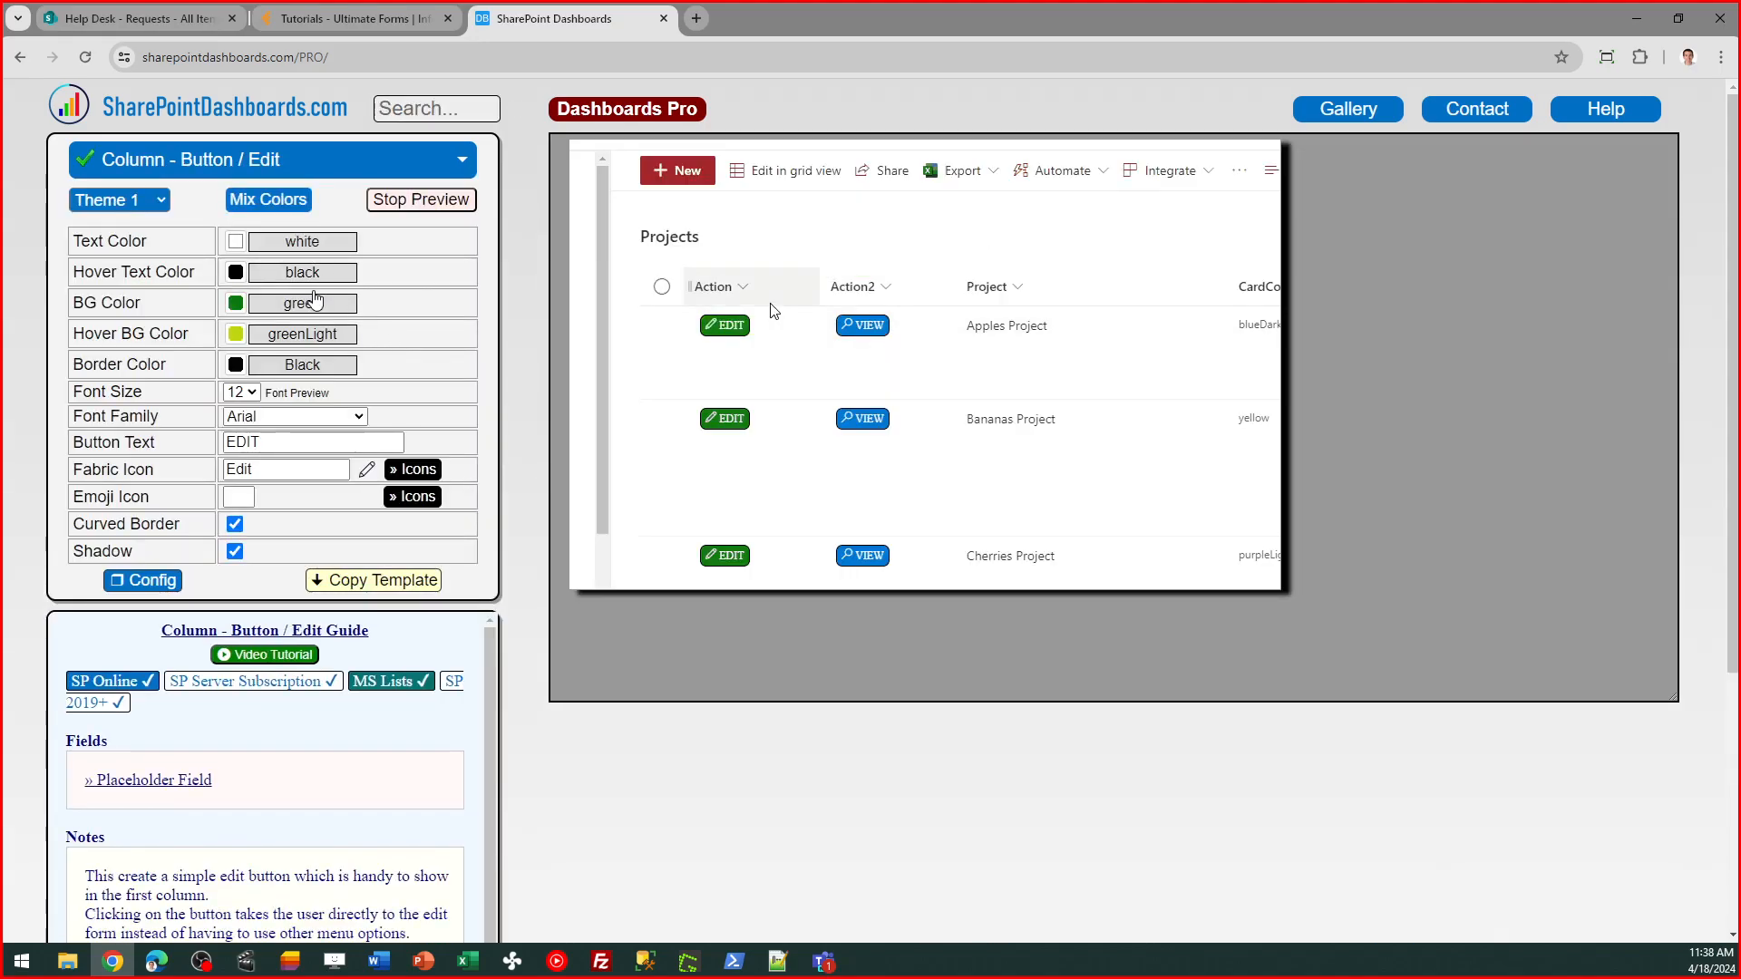
Step: Apply Theme 2 to the Edit button template and copy its code
click(160, 201)
click(137, 240)
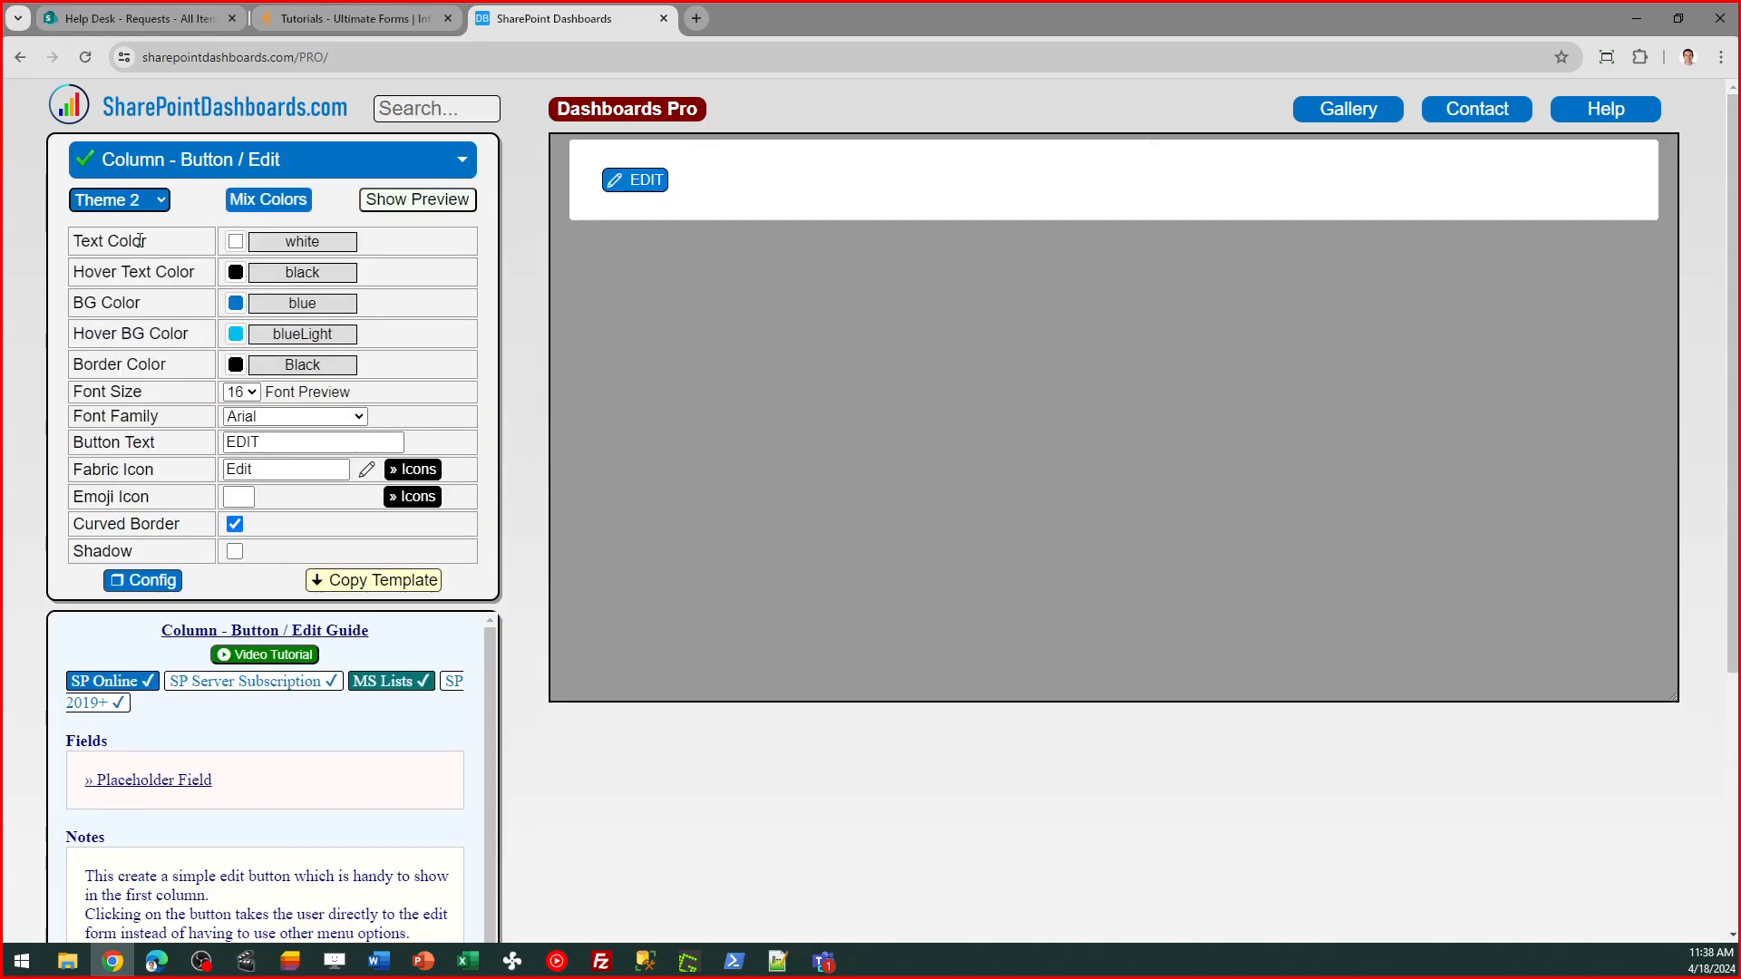
click(353, 584)
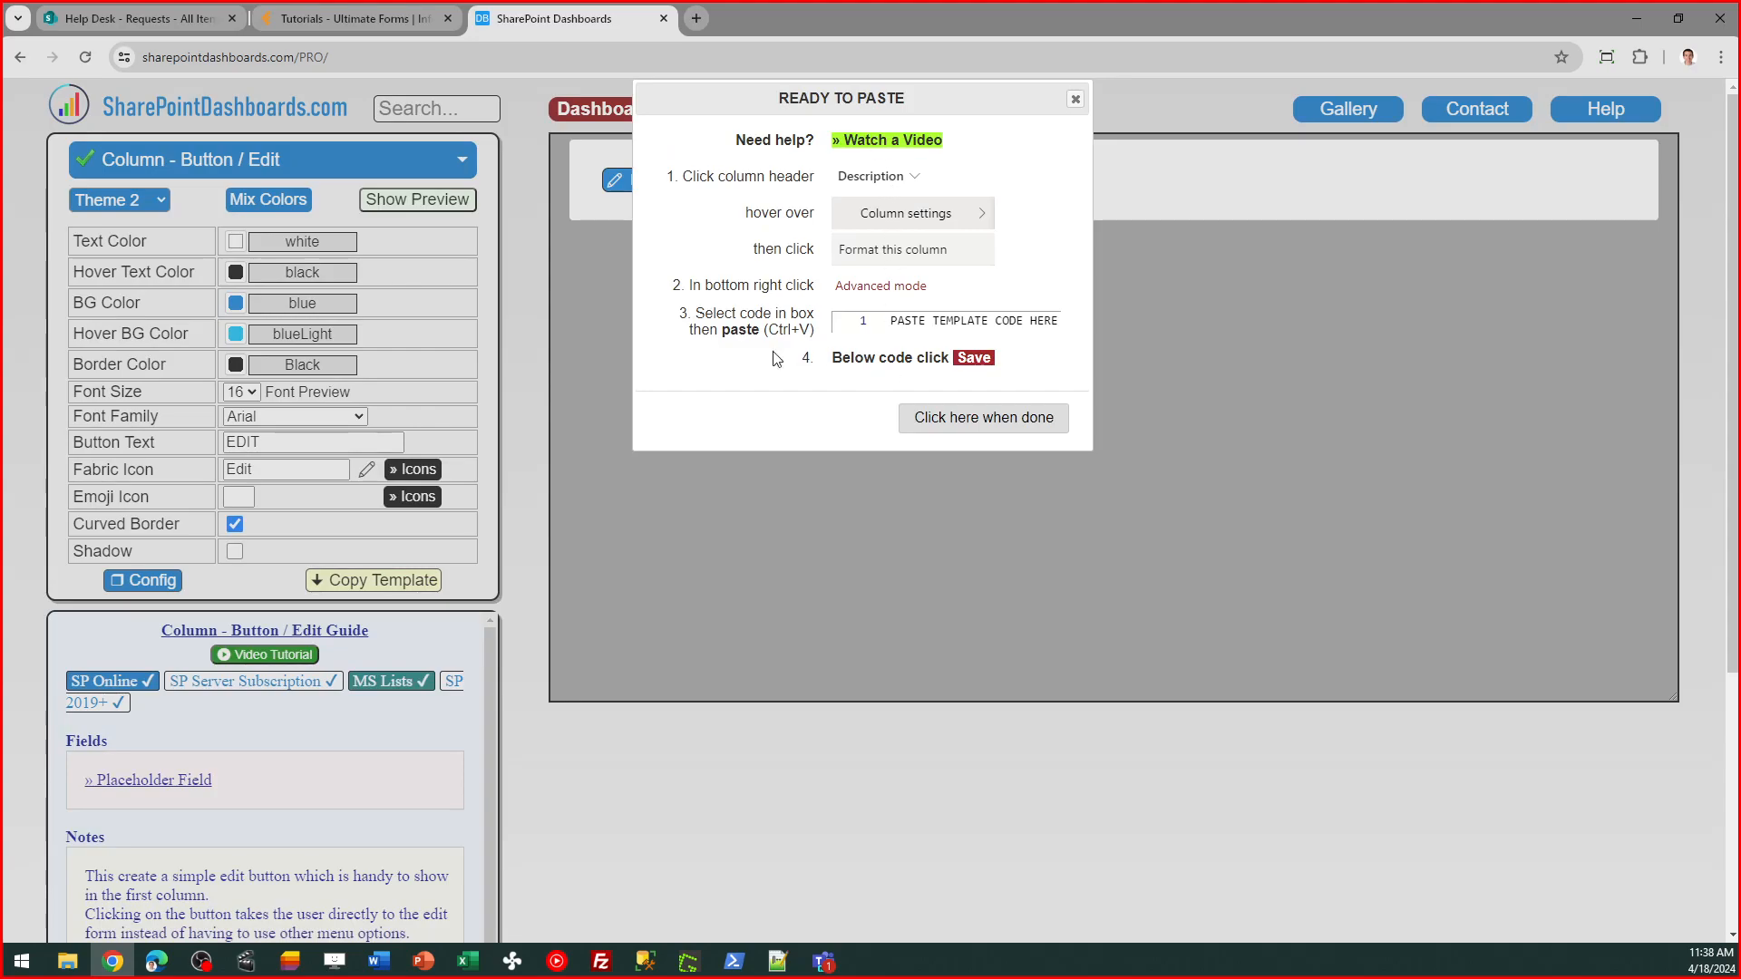
Step: Return to the Help Desk Requests list and show it in the IT Updates view
click(138, 20)
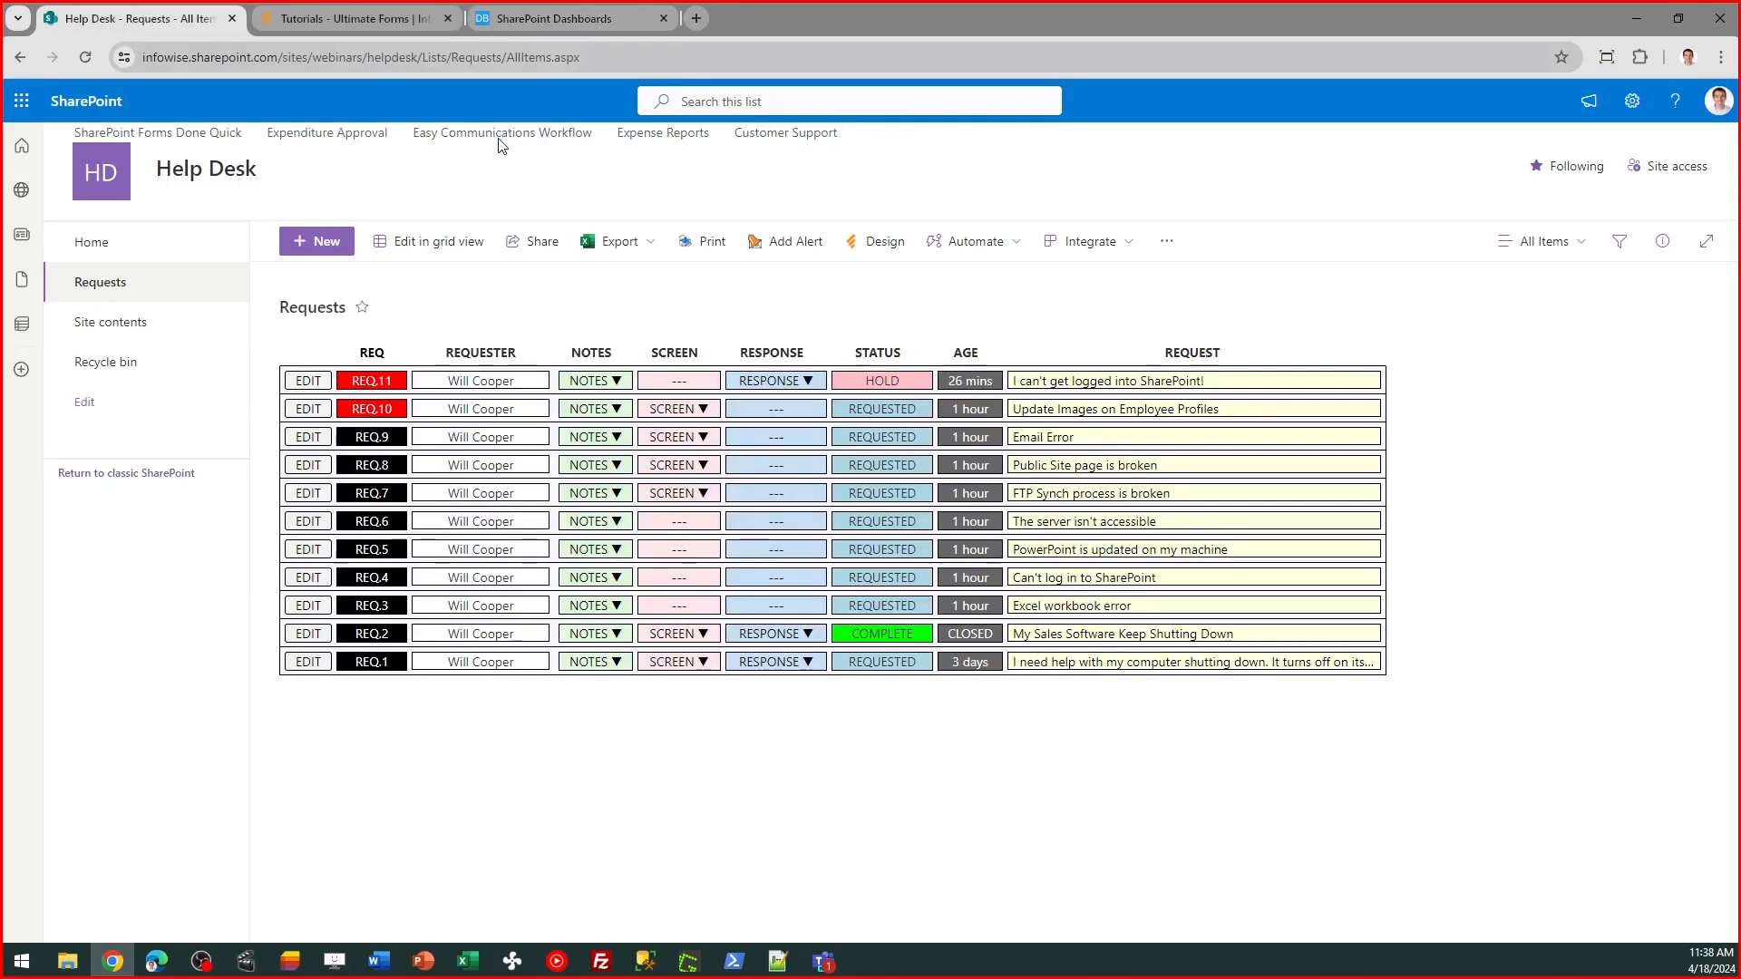
click(1544, 241)
click(1581, 585)
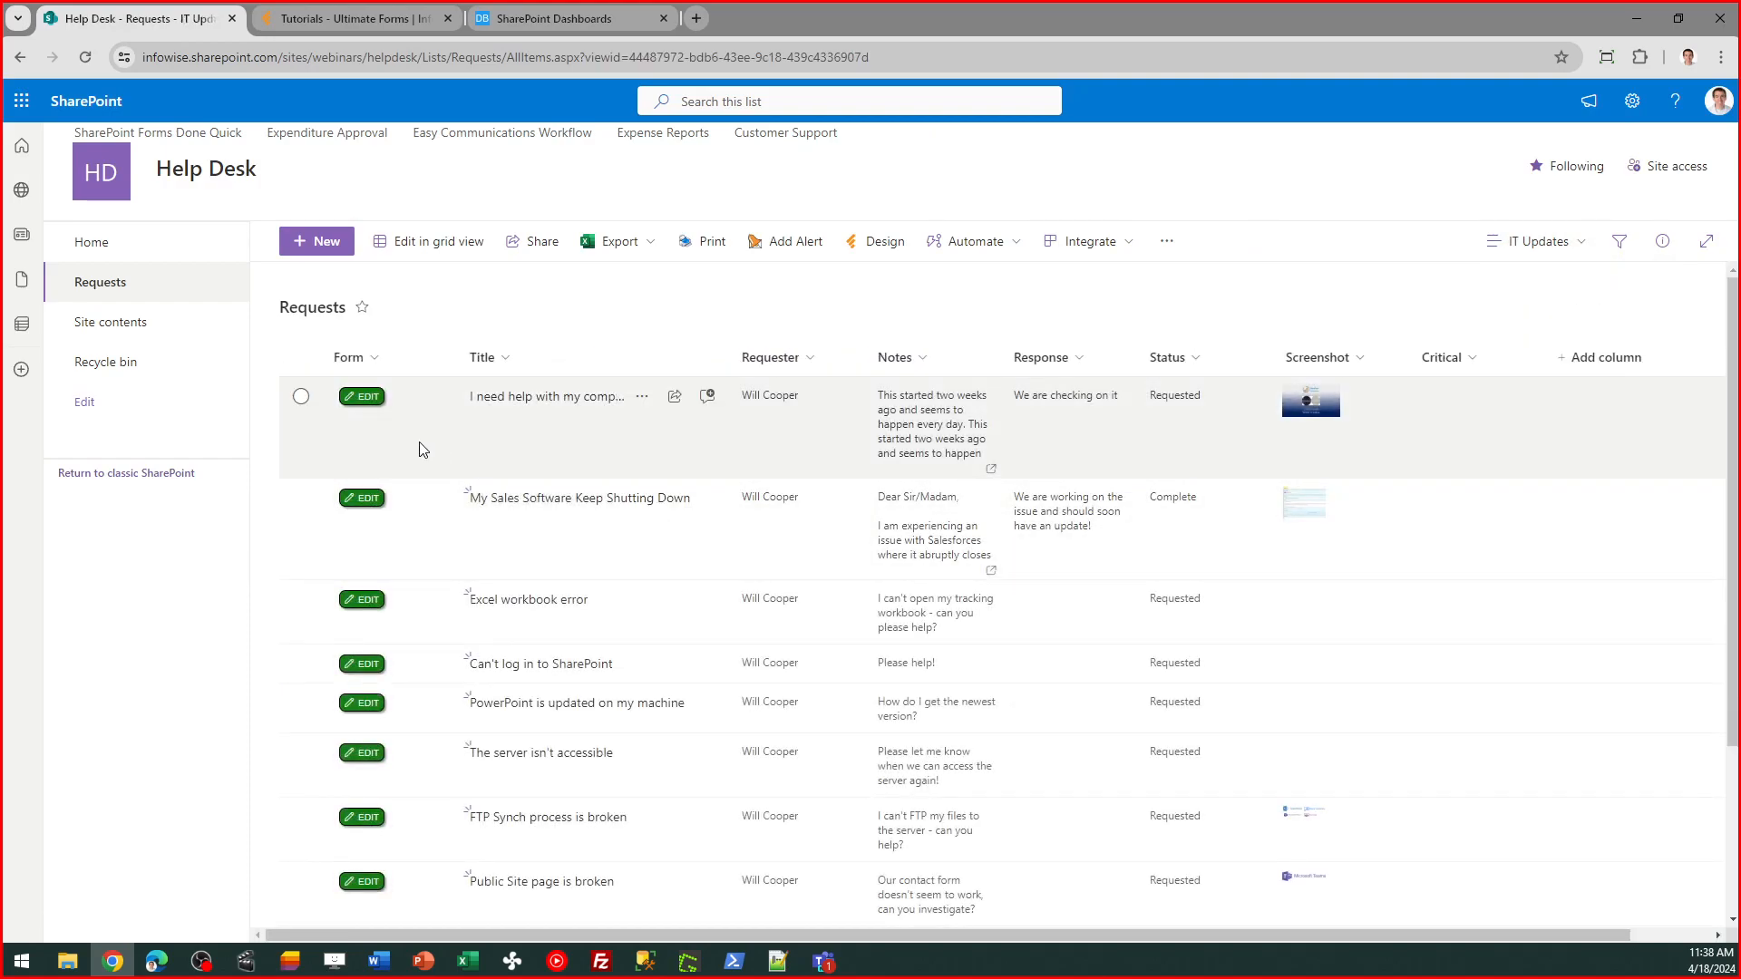
Step: View the Form column's formatting code without saving, and try the first request's Edit button before going back to the list
click(372, 353)
mouse_move(381, 526)
click(548, 528)
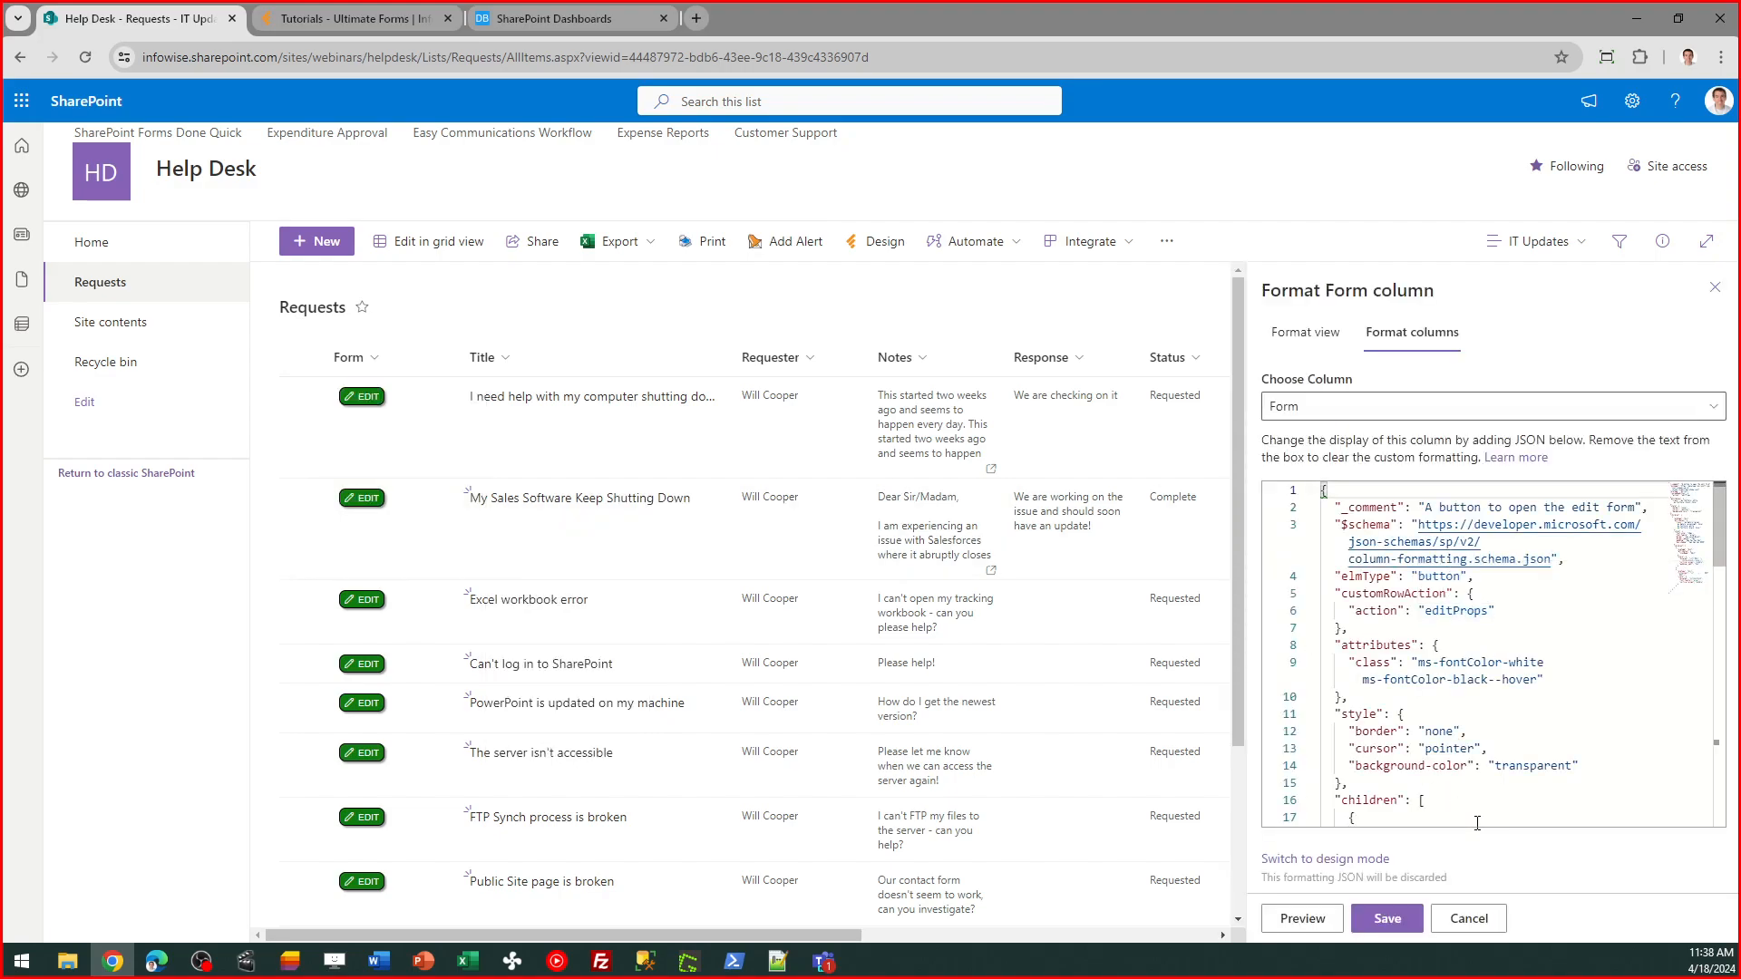
click(1469, 919)
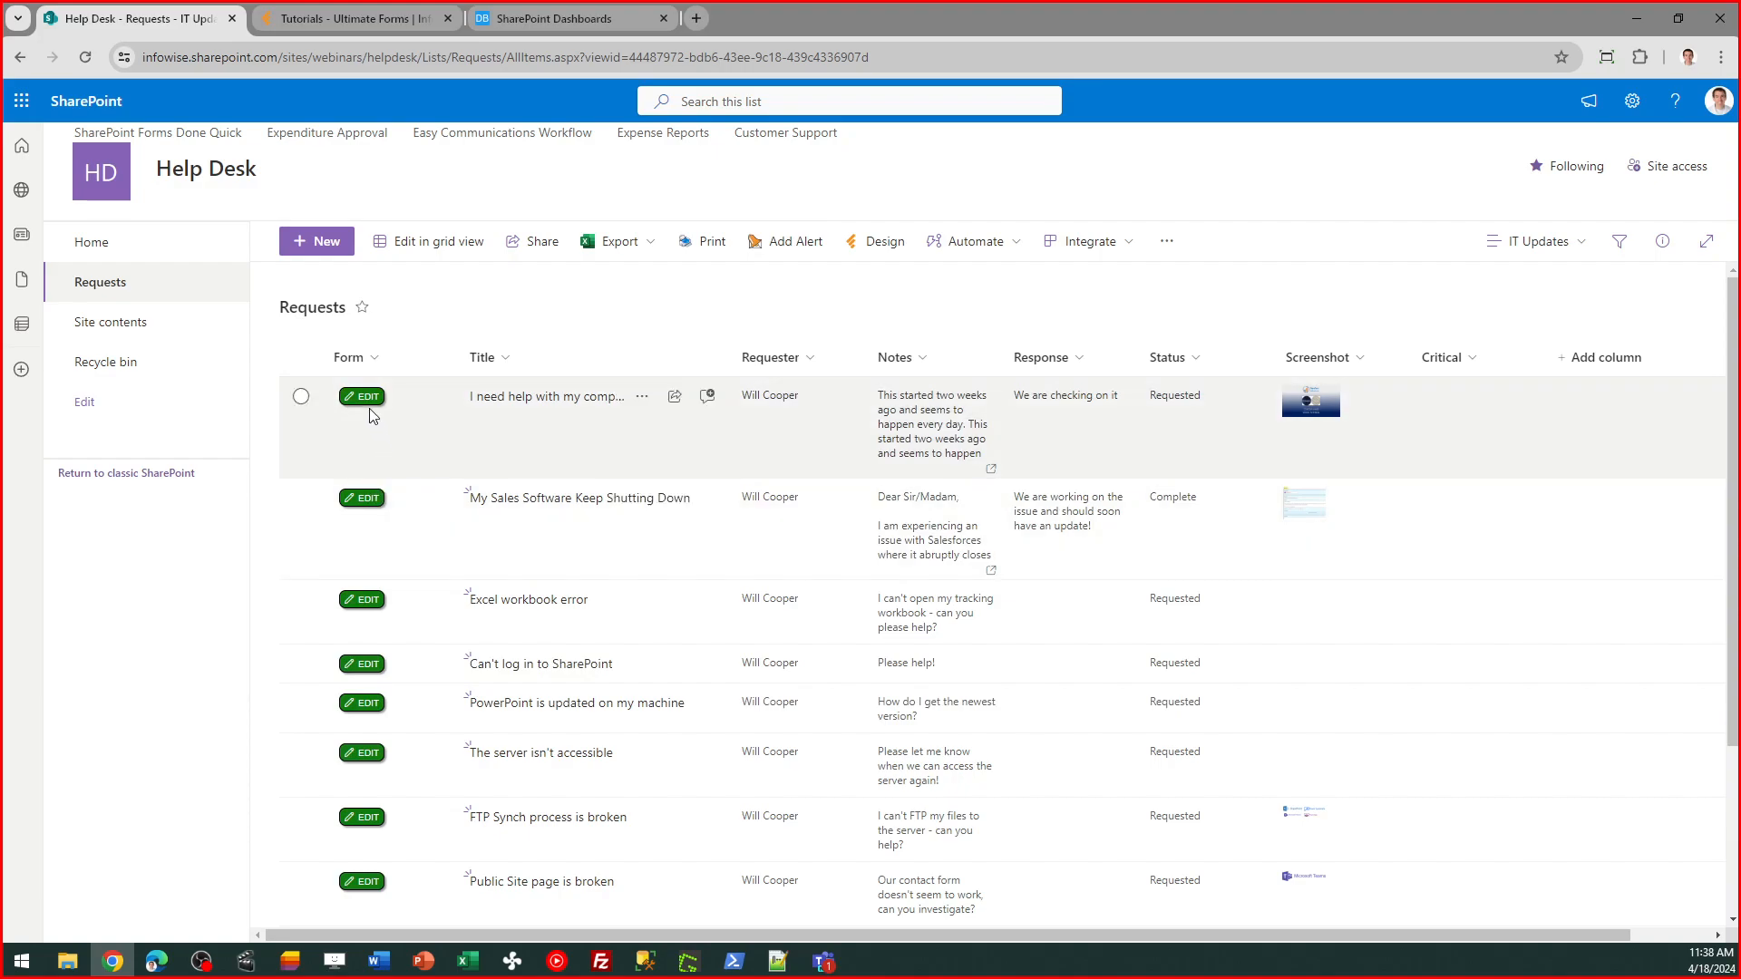
click(367, 402)
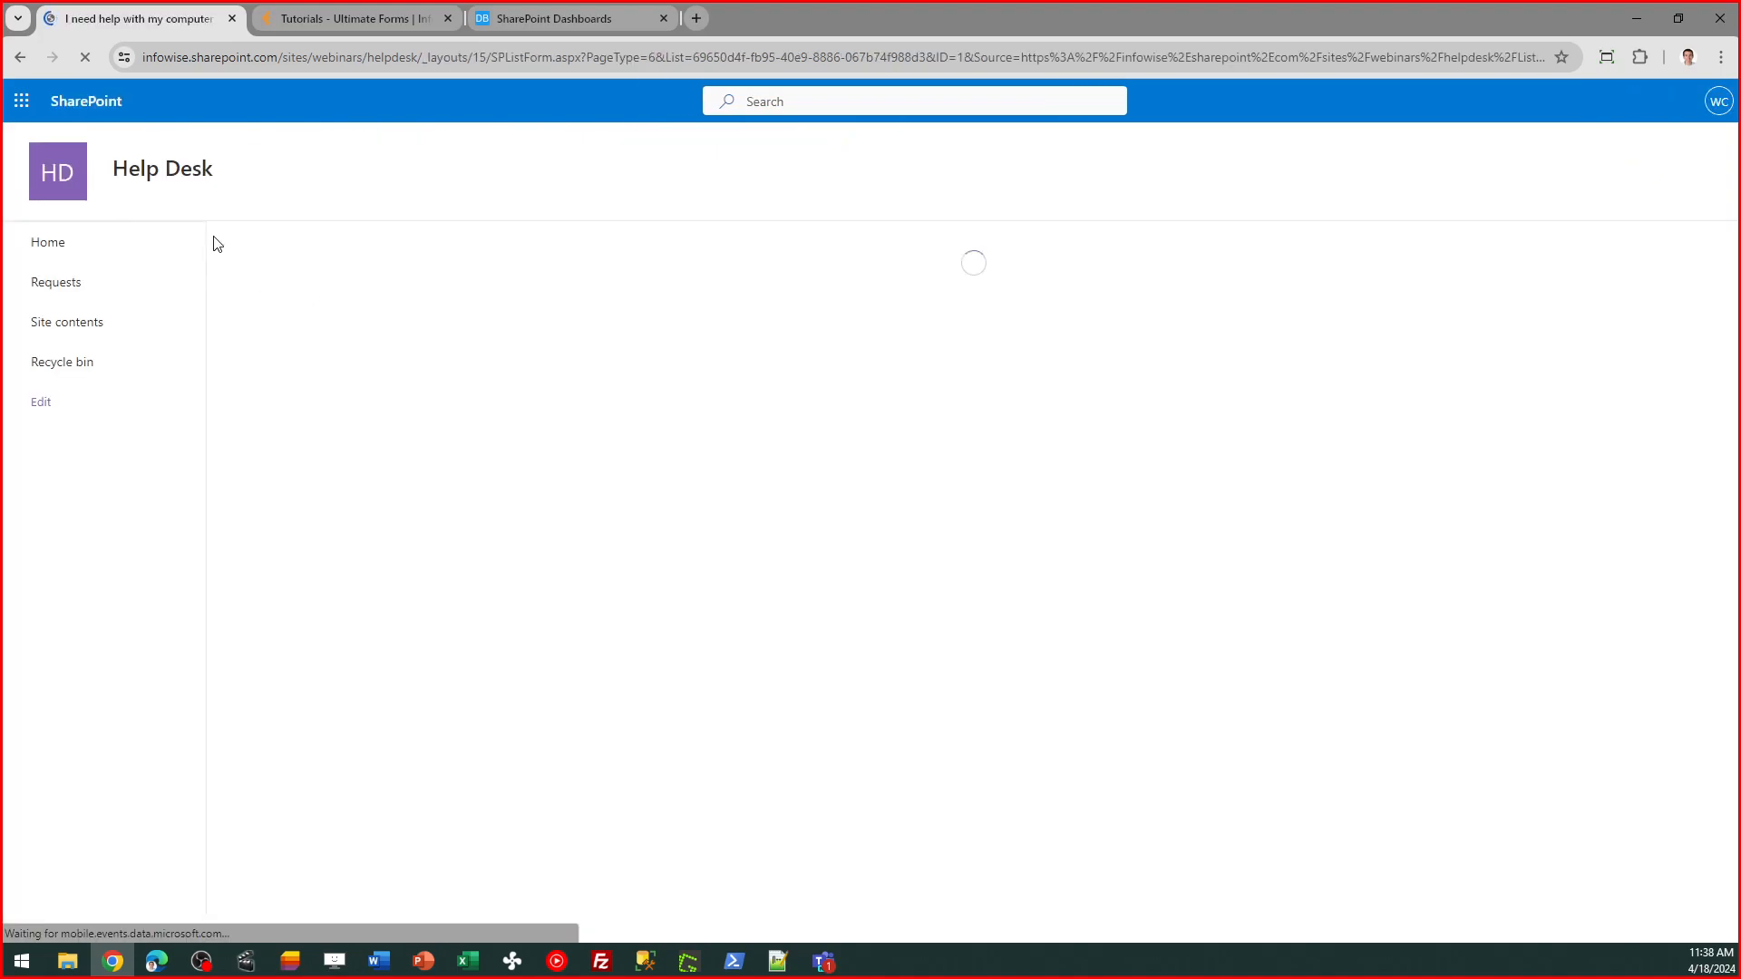
click(20, 57)
Step: Close the paste instructions on the SharePoint Dashboards site and go through the gallery to the sign-up page for the 21 free templates
click(548, 18)
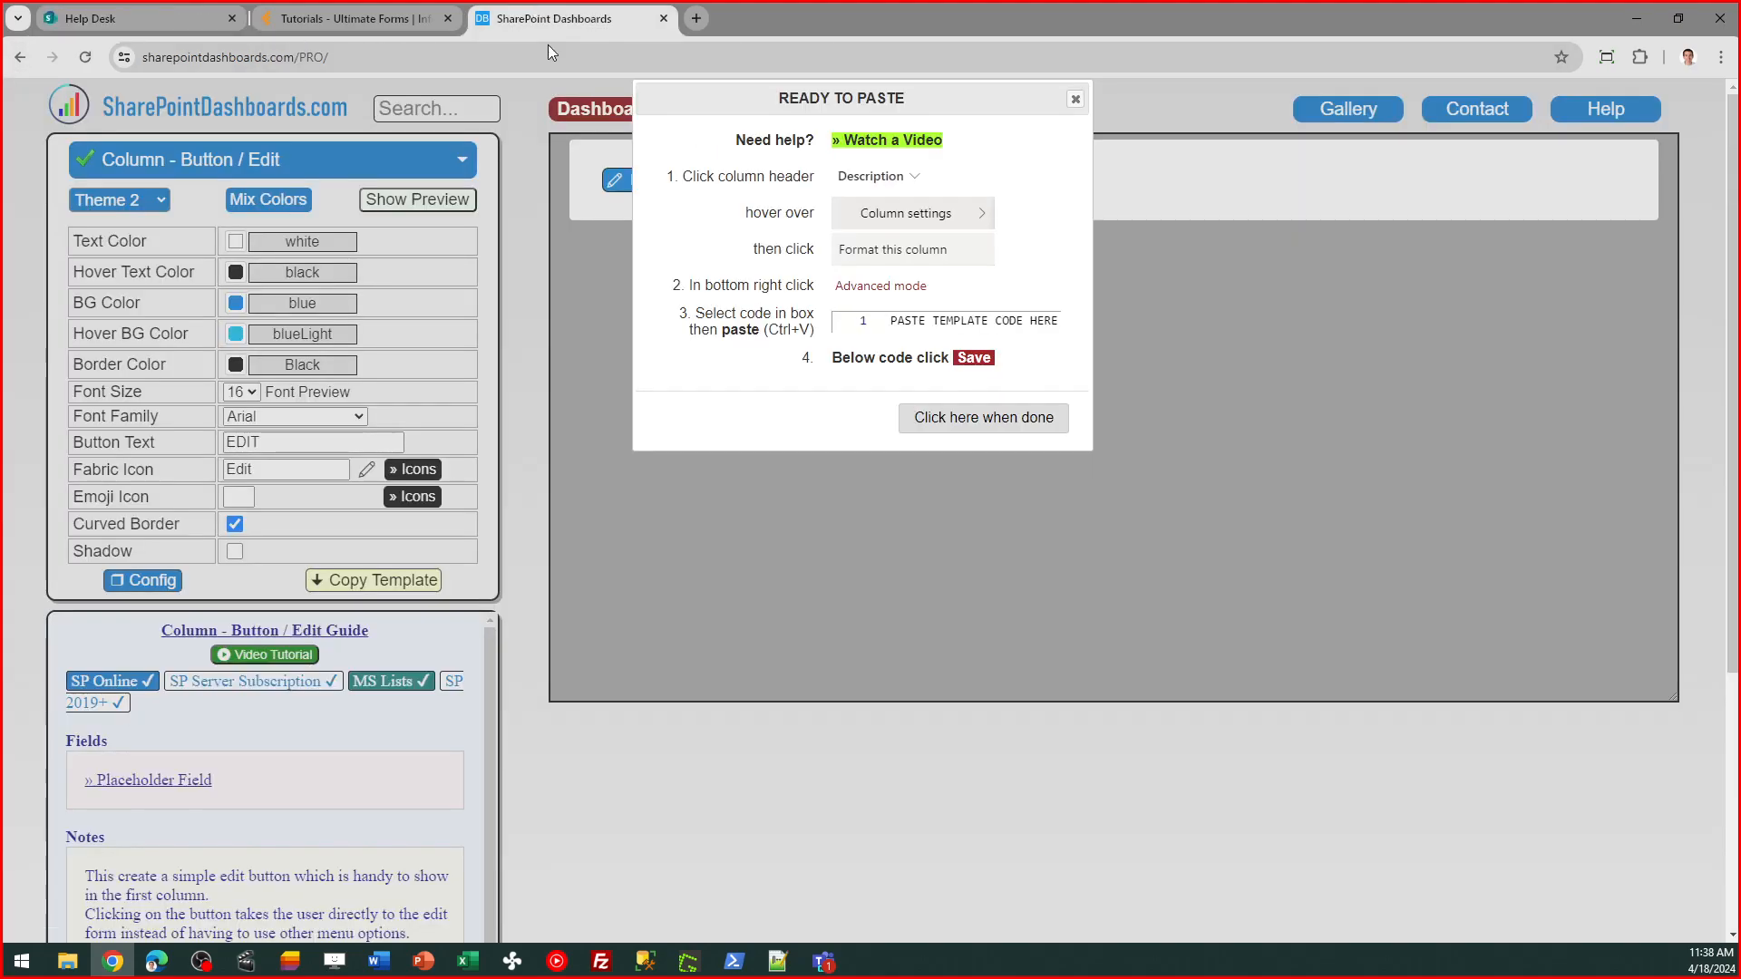
click(1075, 99)
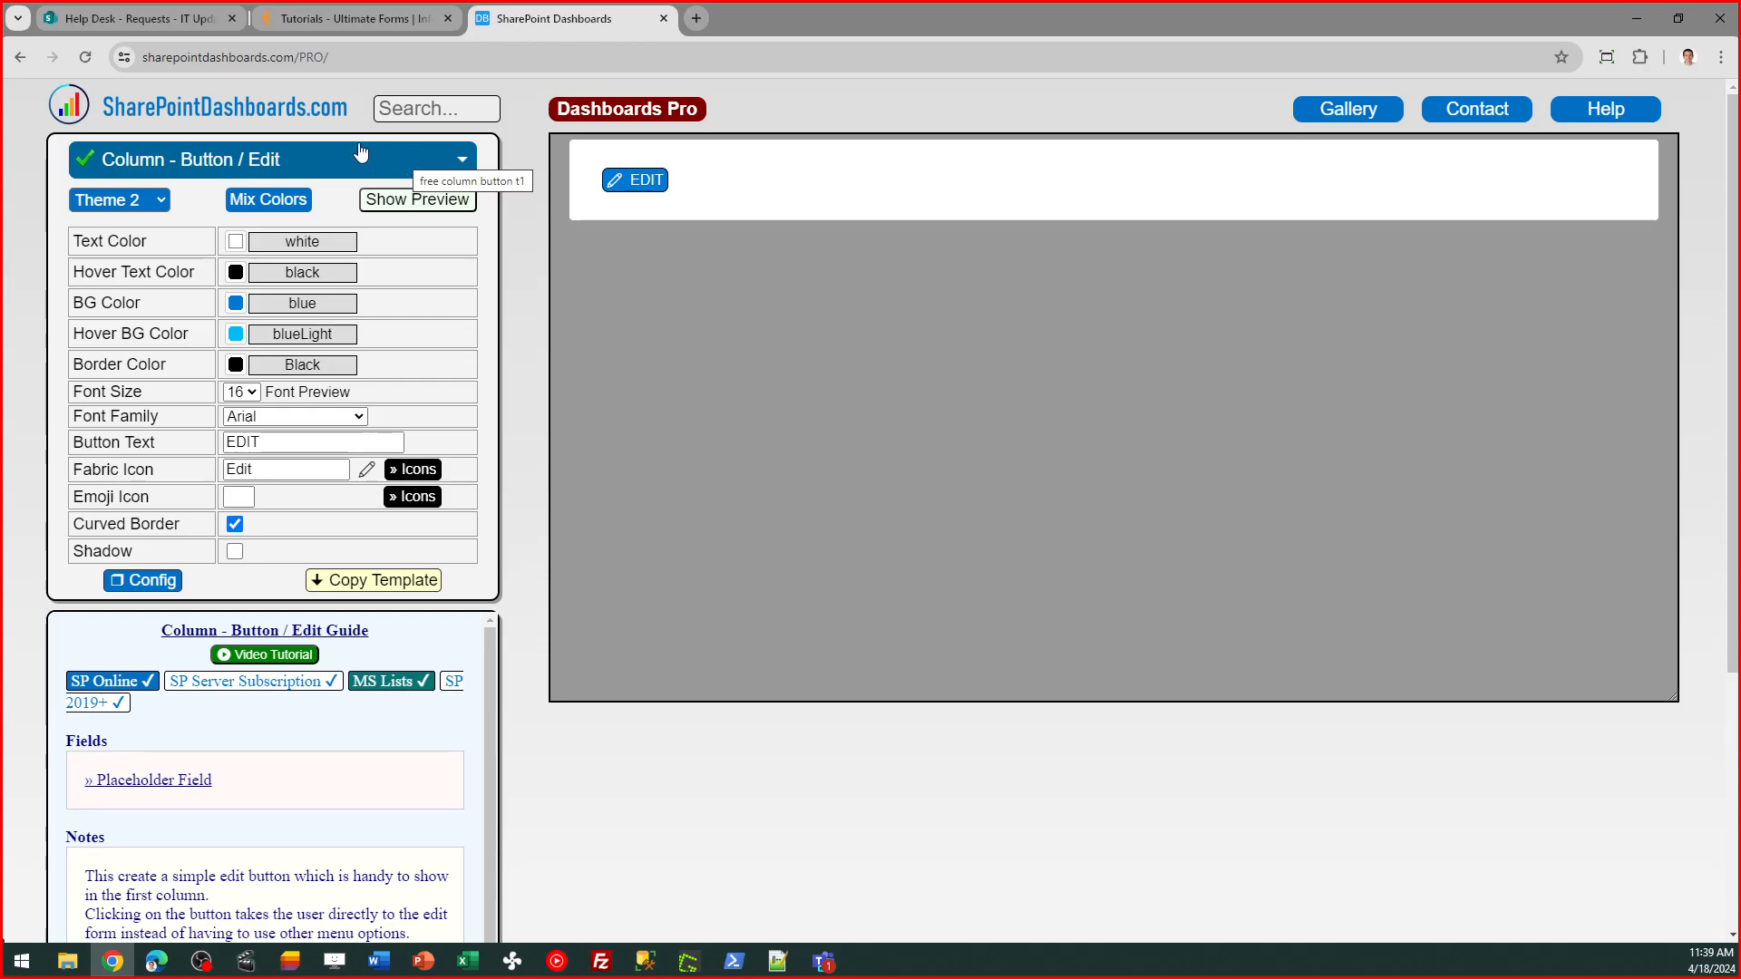
click(259, 118)
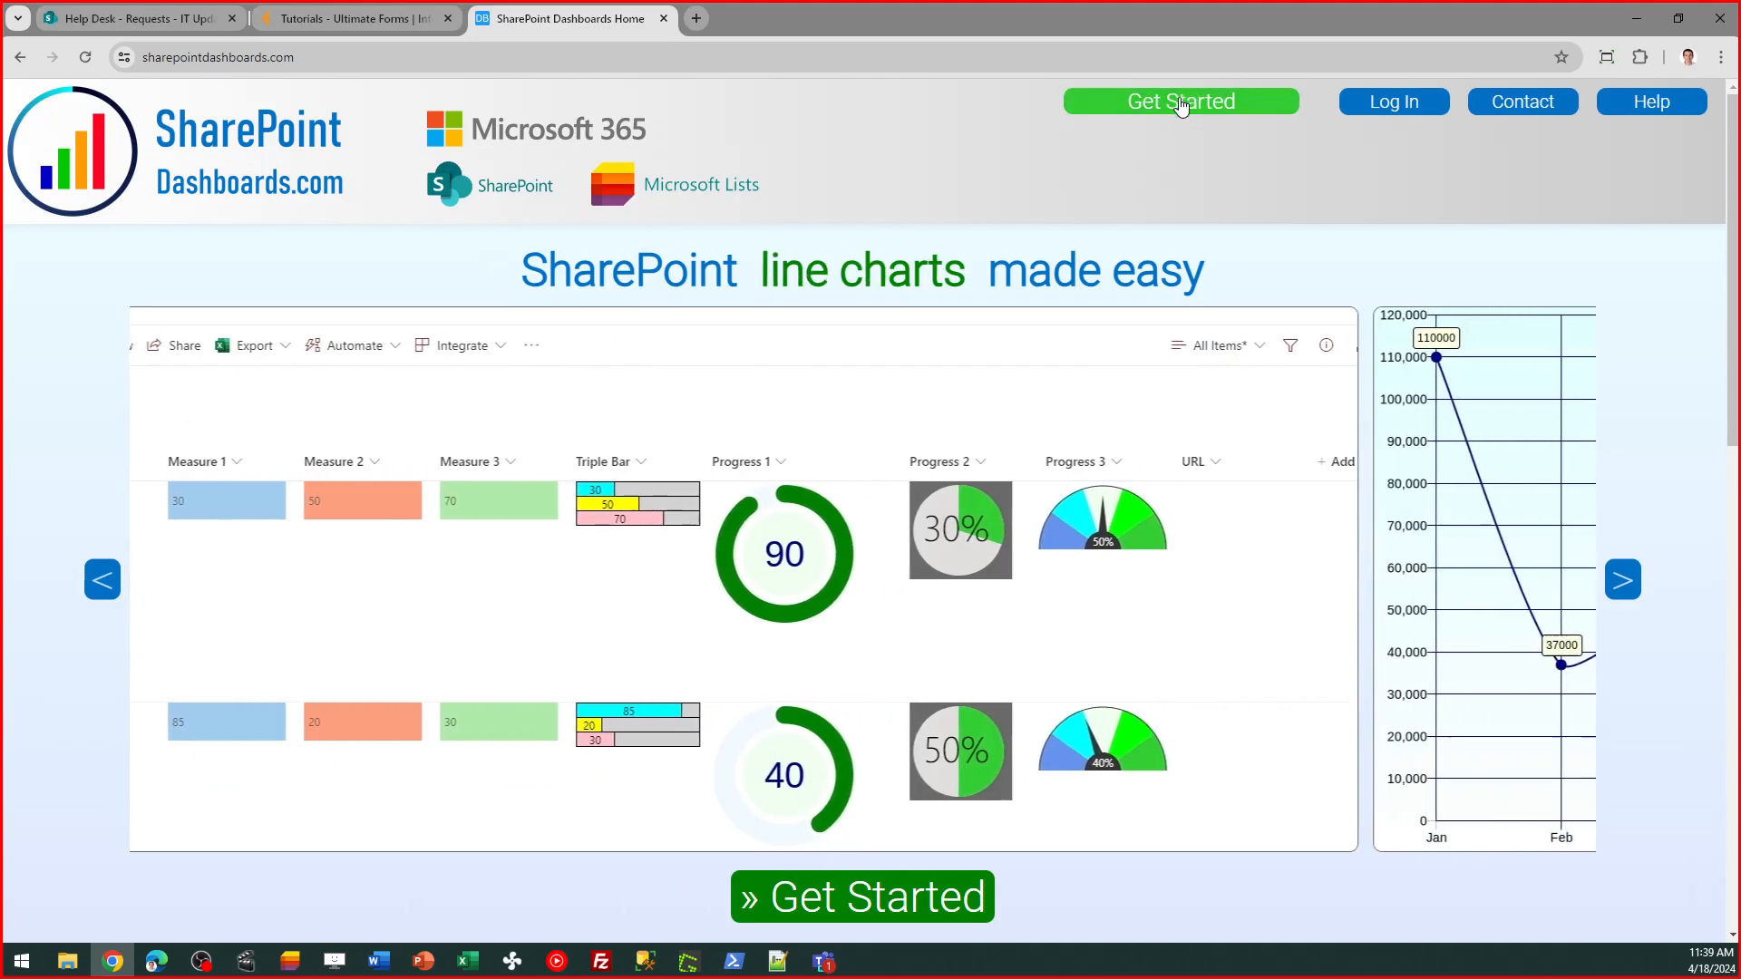
click(1181, 103)
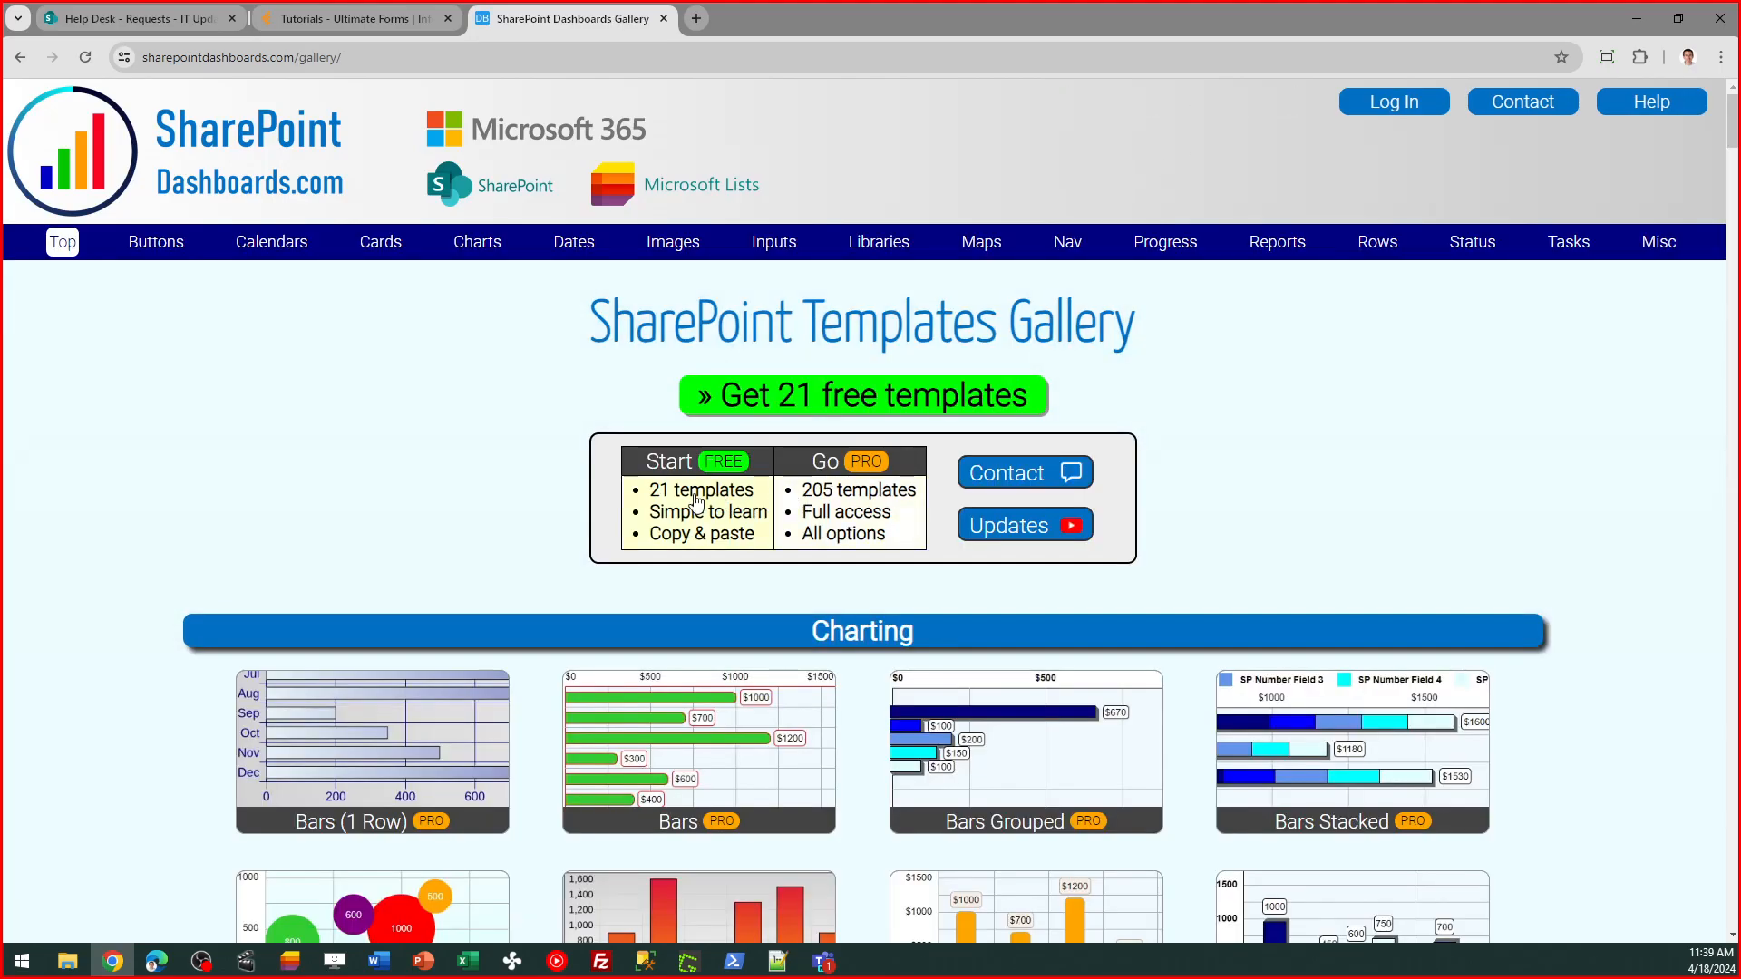
click(695, 503)
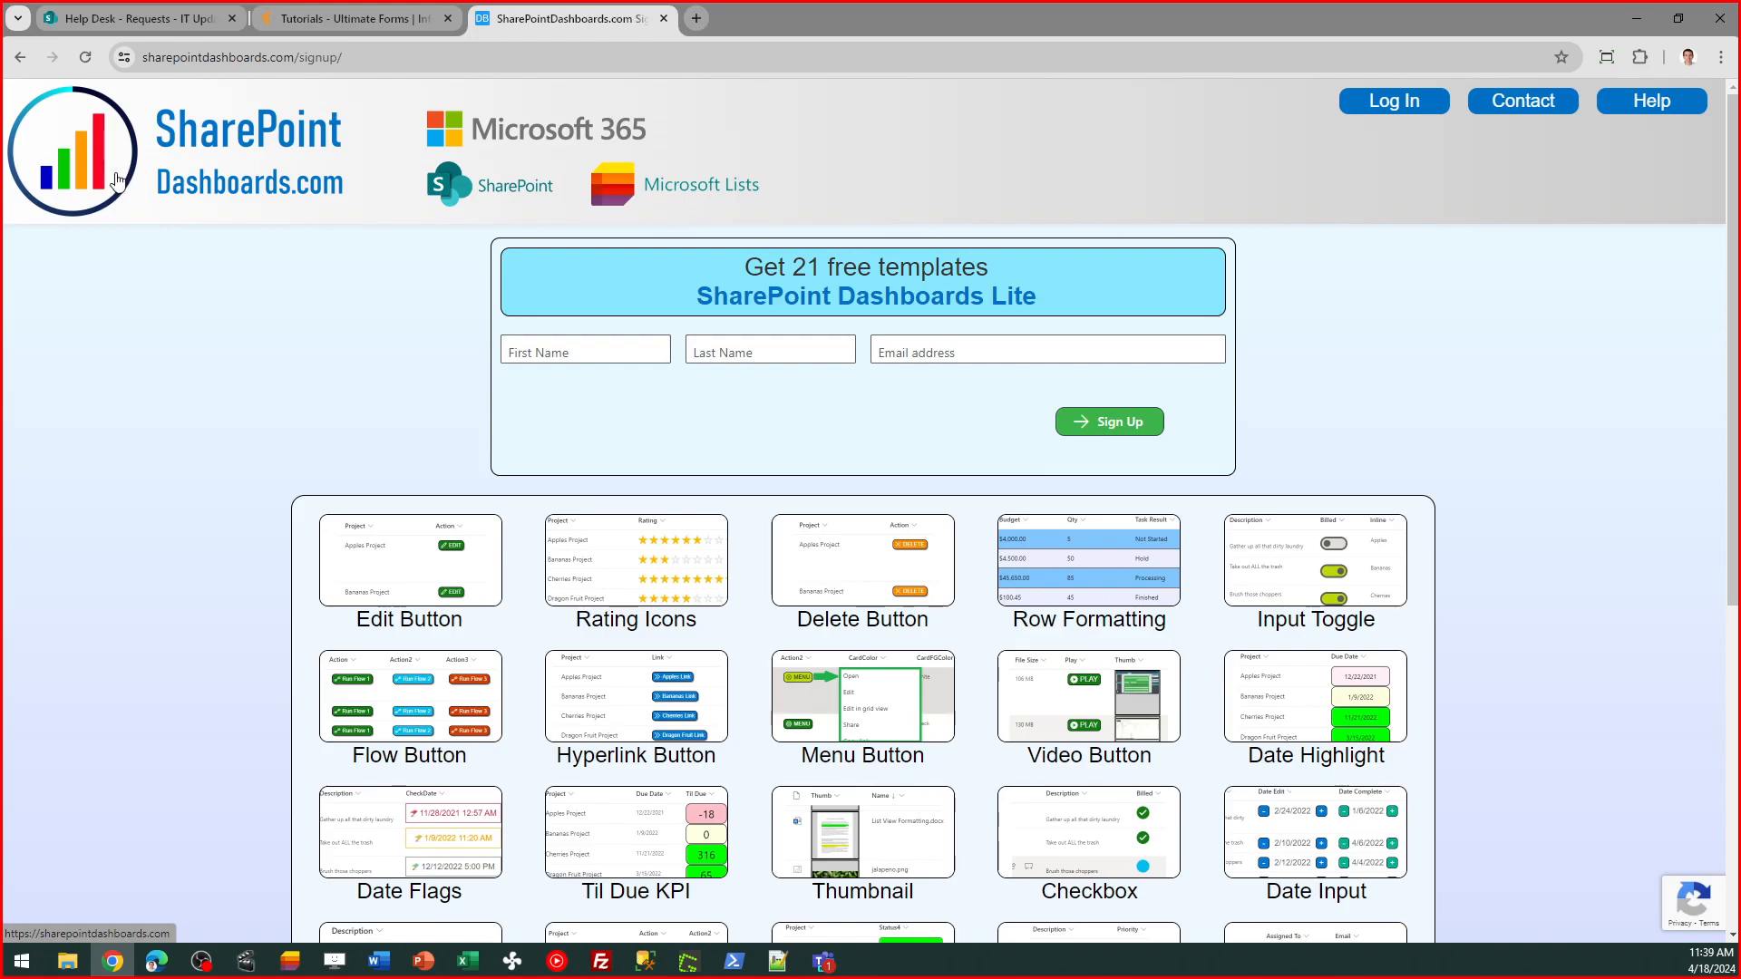
Step: Return to the gallery and examine the Bars Grouped chart template's settings, preview and the free templates listed with it
click(20, 57)
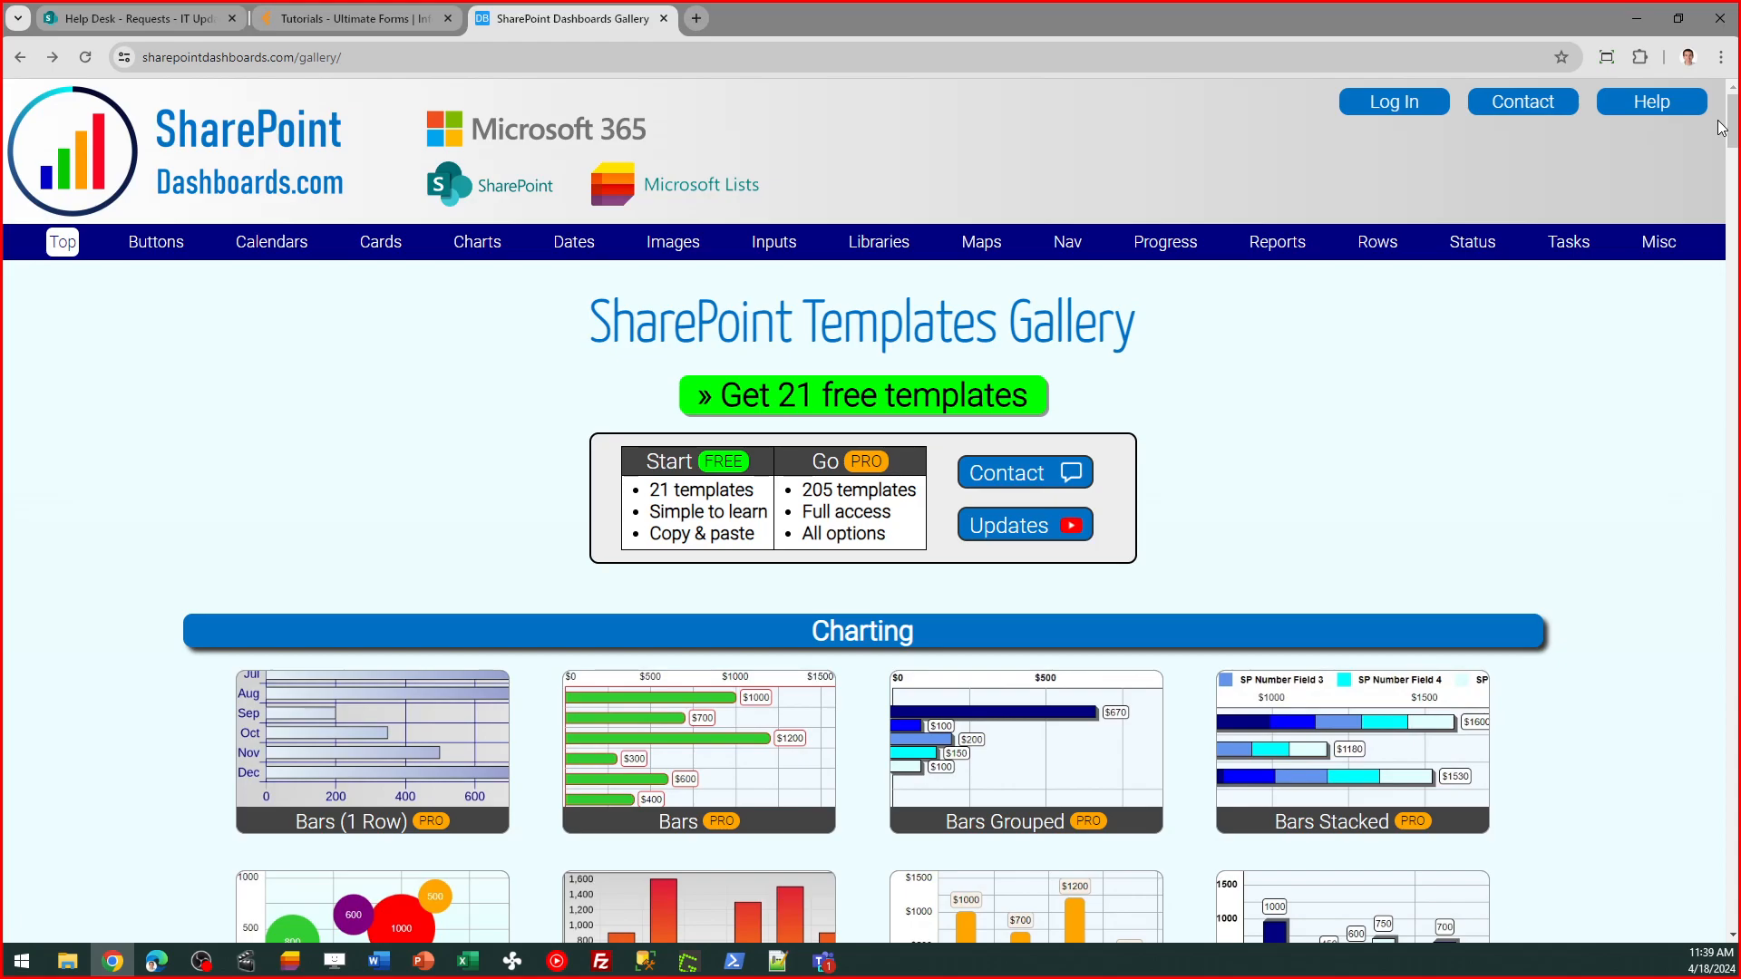
mouse_move(1735, 122)
mouse_down()
mouse_move(1738, 172)
mouse_move(1734, 117)
mouse_up()
click(970, 725)
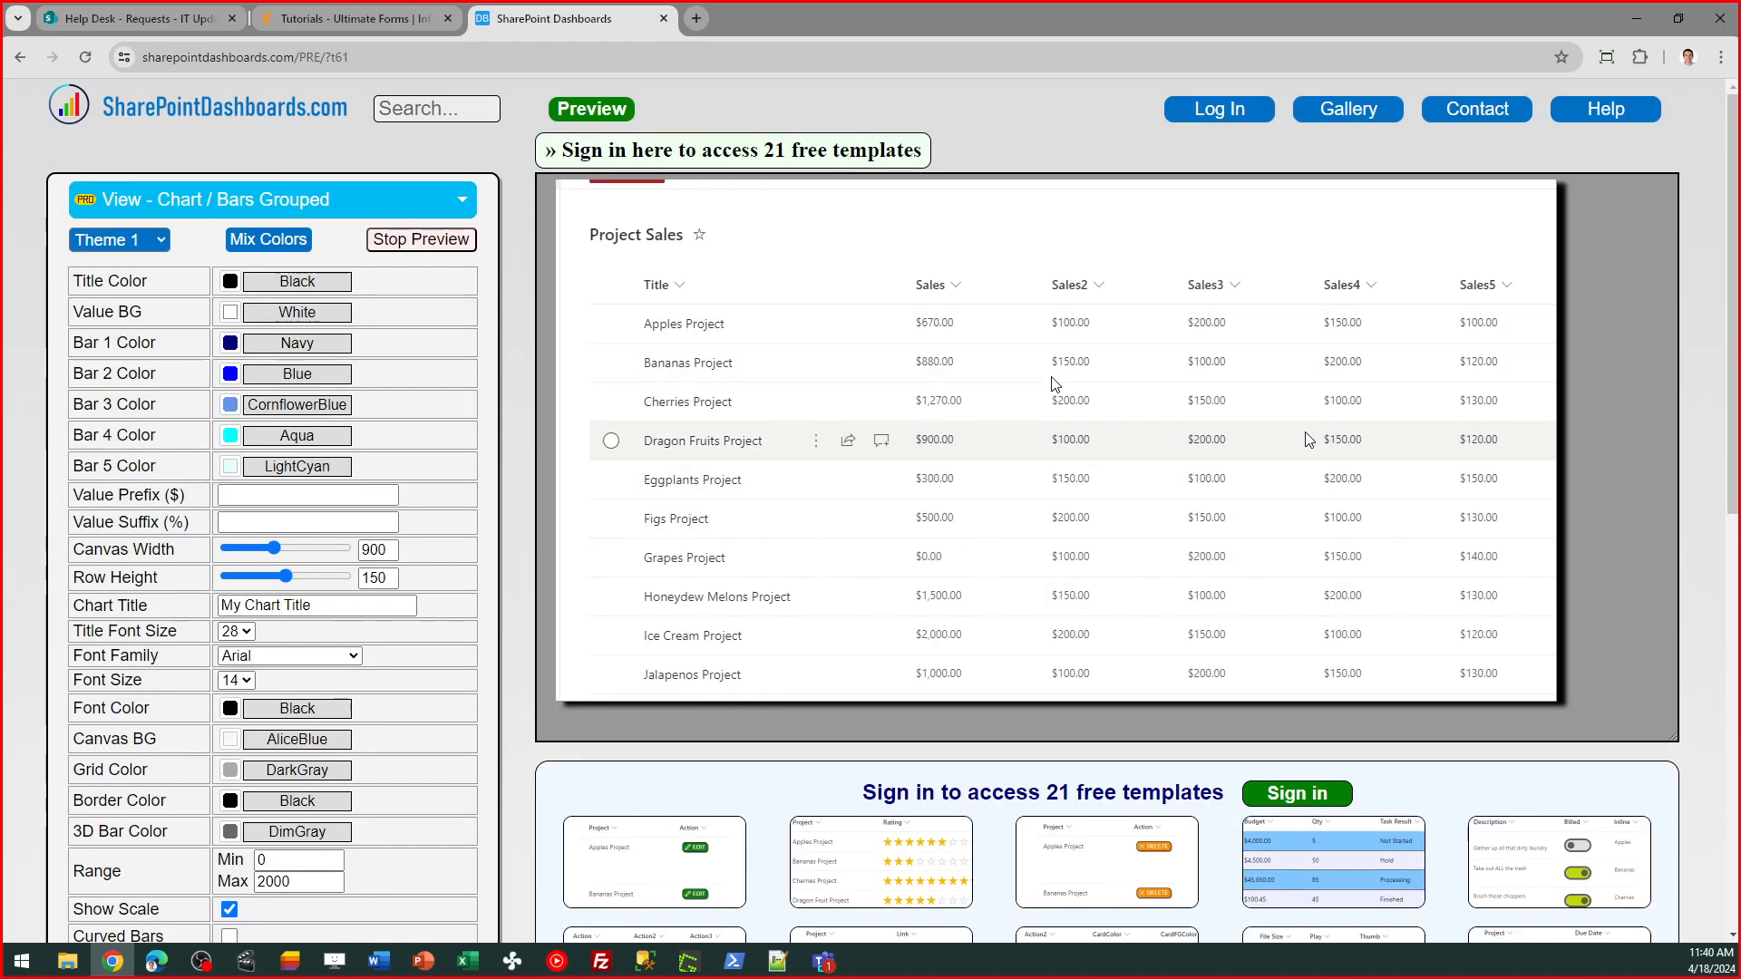
scroll(1728, 220, down, 7)
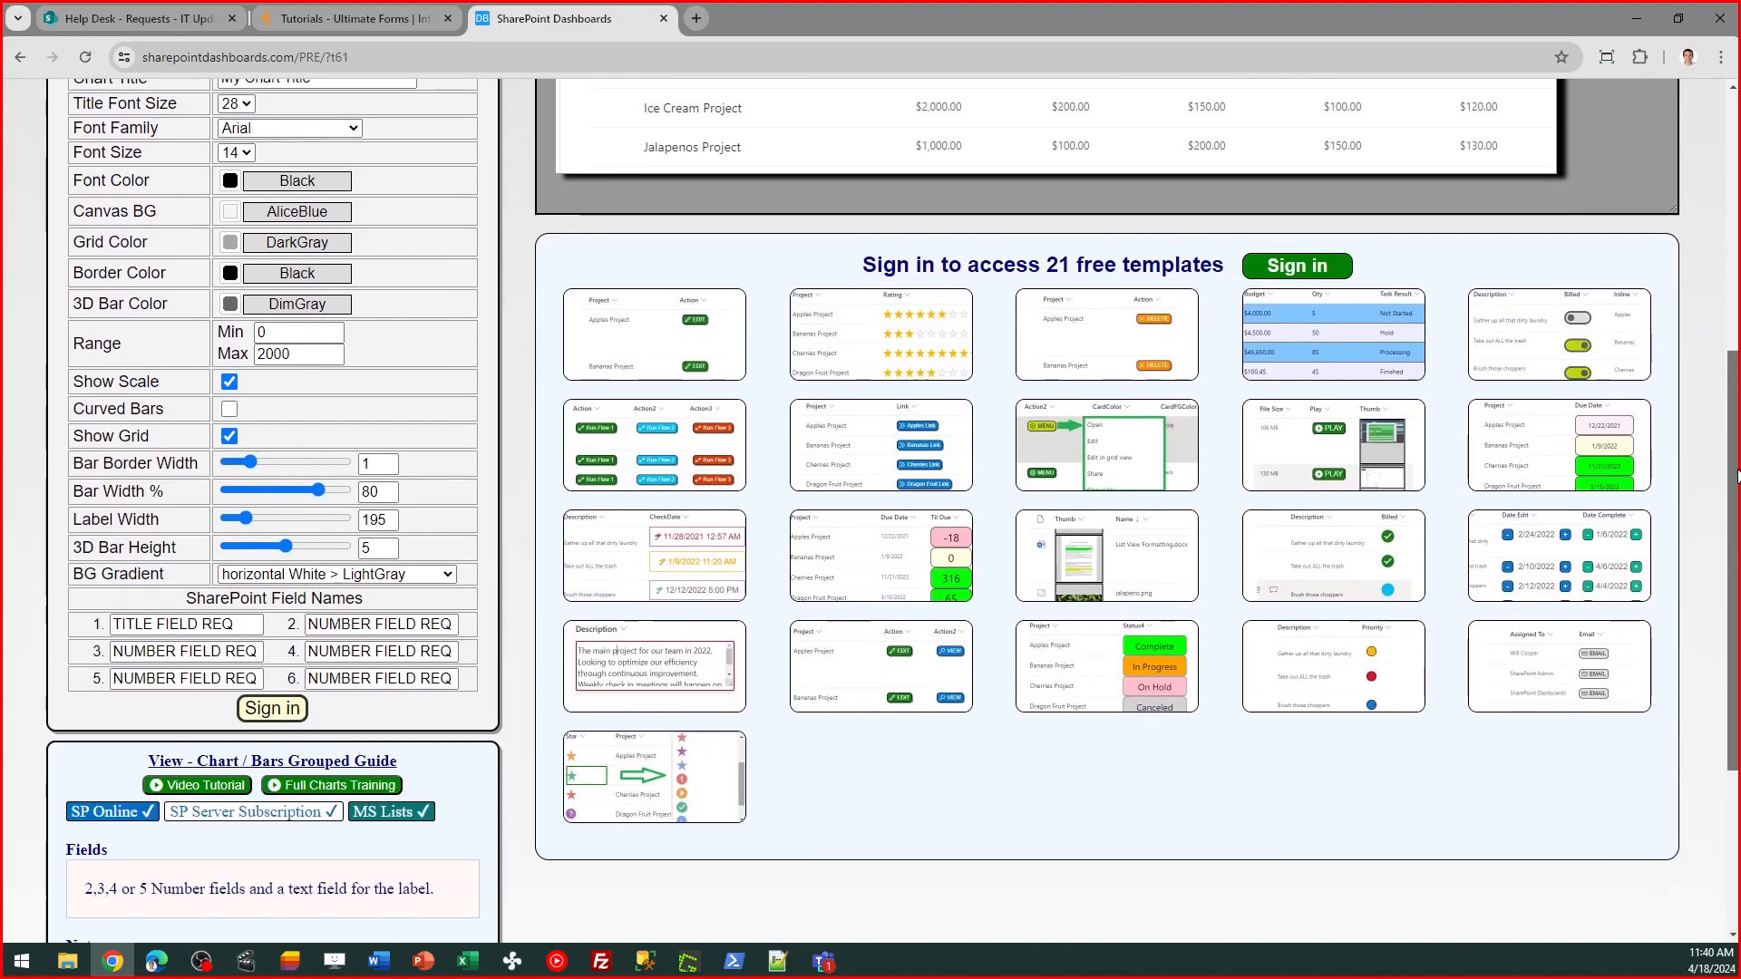
scroll(890, 512, up, 1)
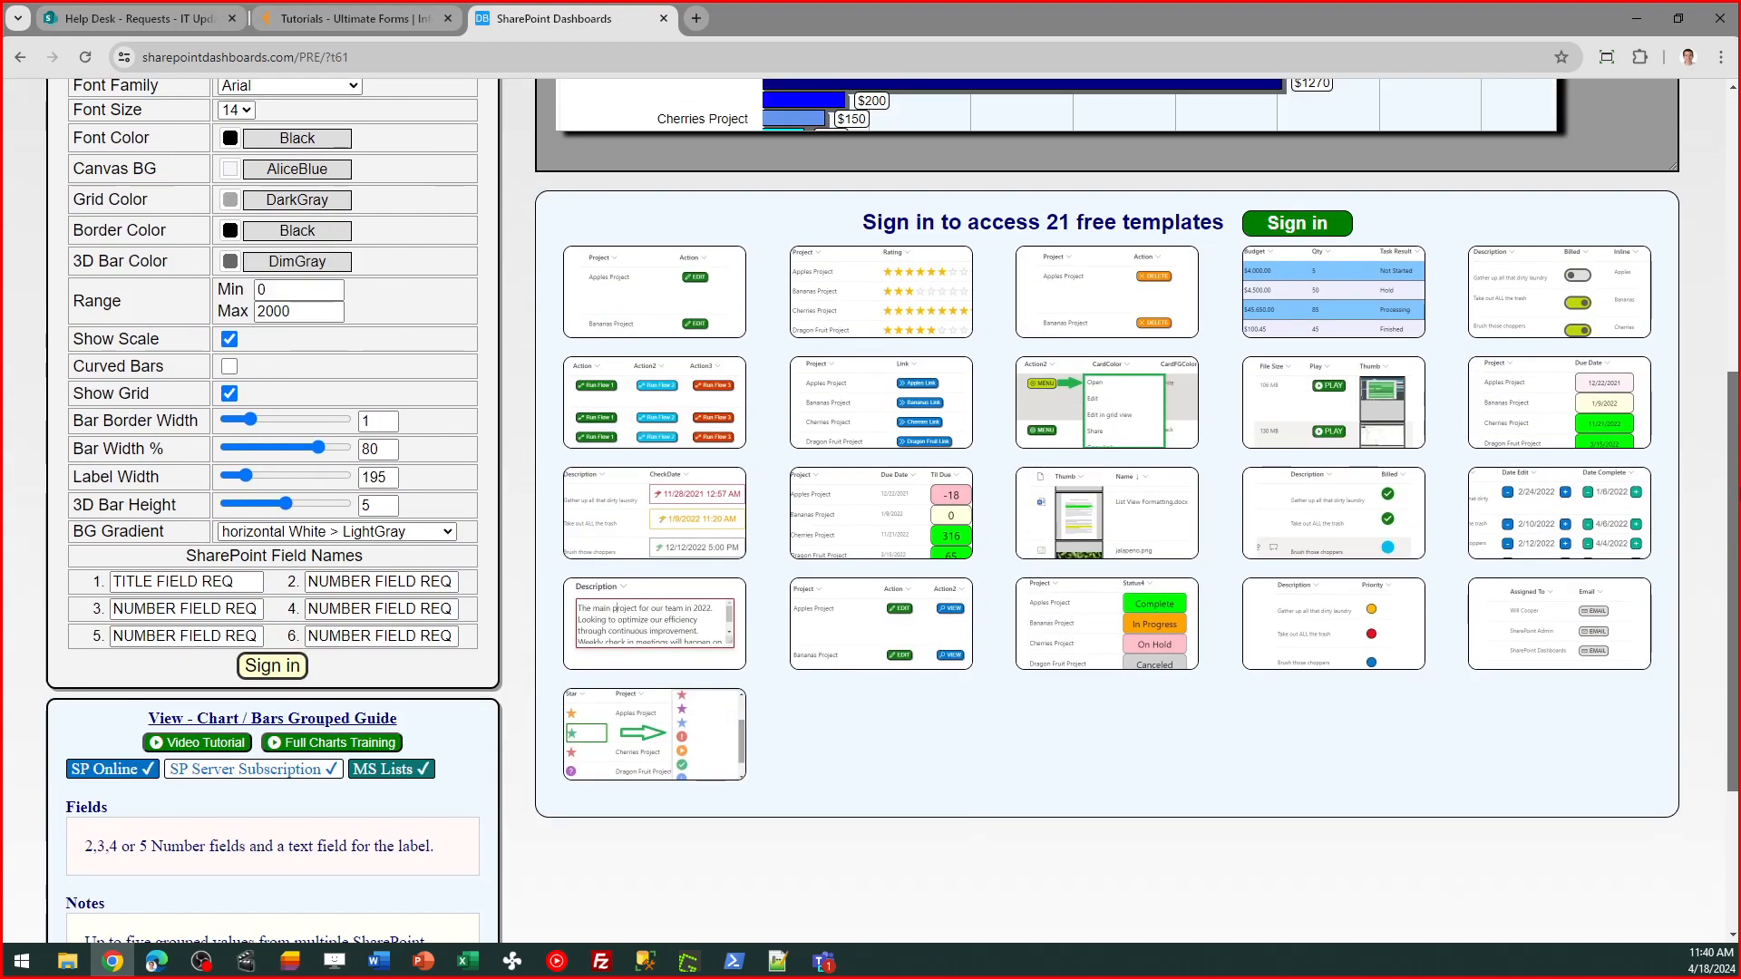
scroll(890, 511, down, 3)
scroll(1728, 229, up, 9)
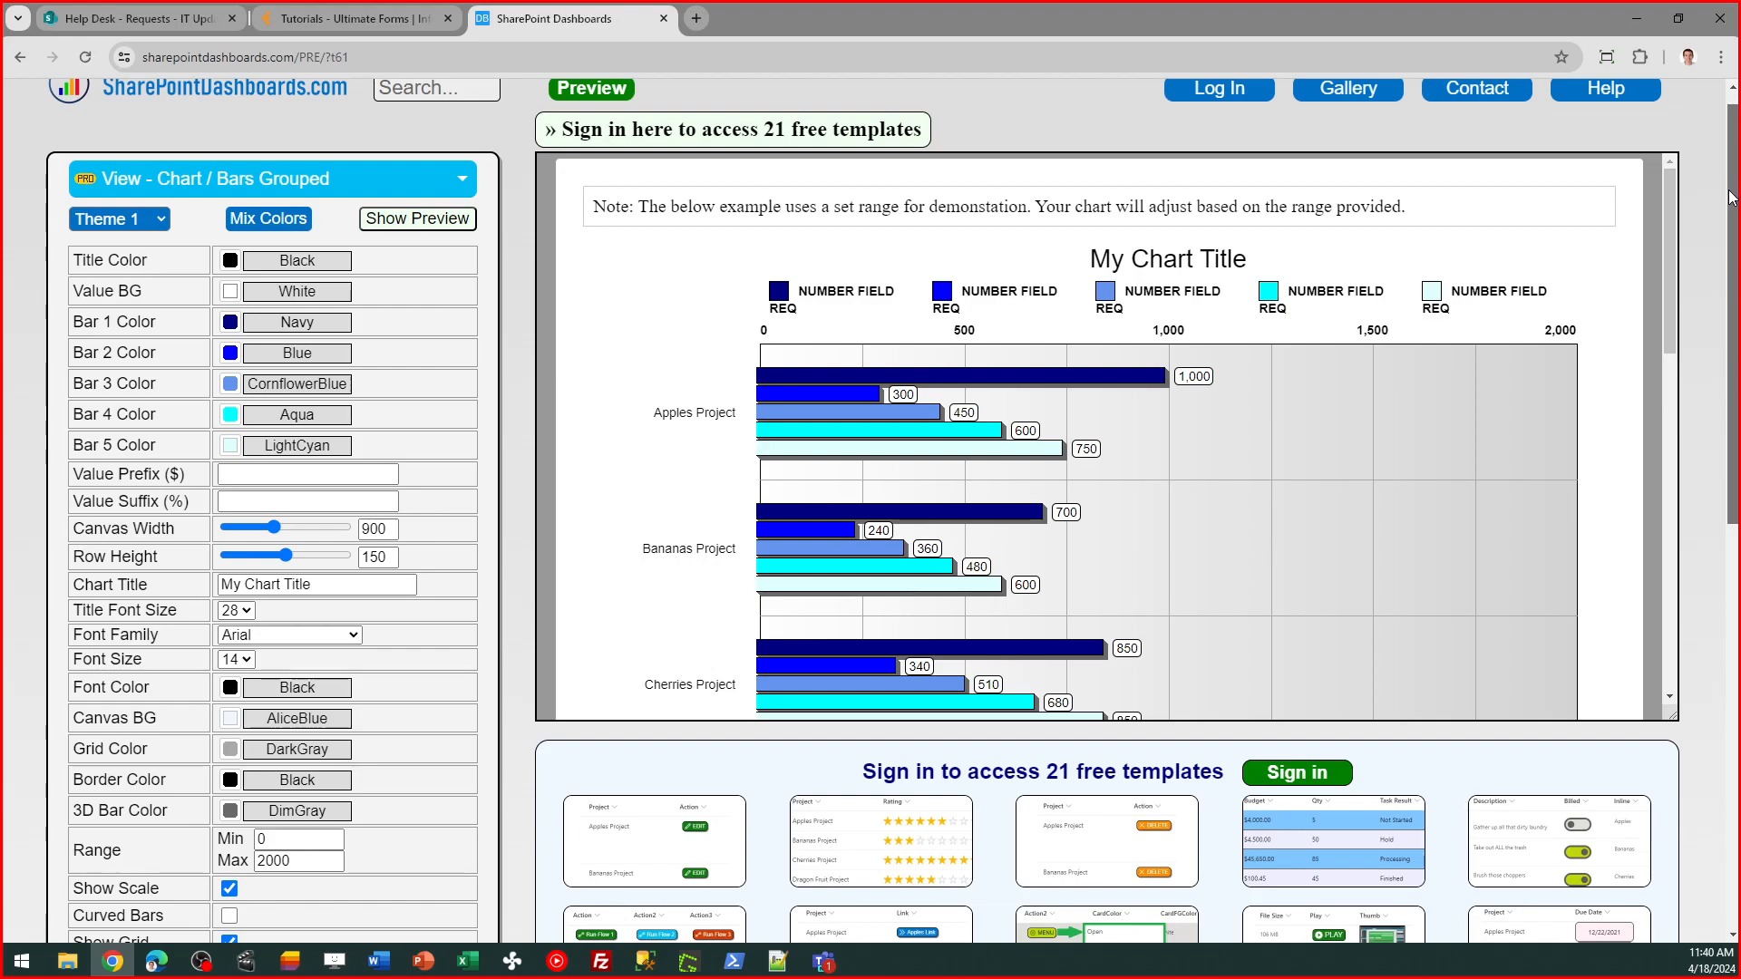
scroll(1730, 154, up, 1)
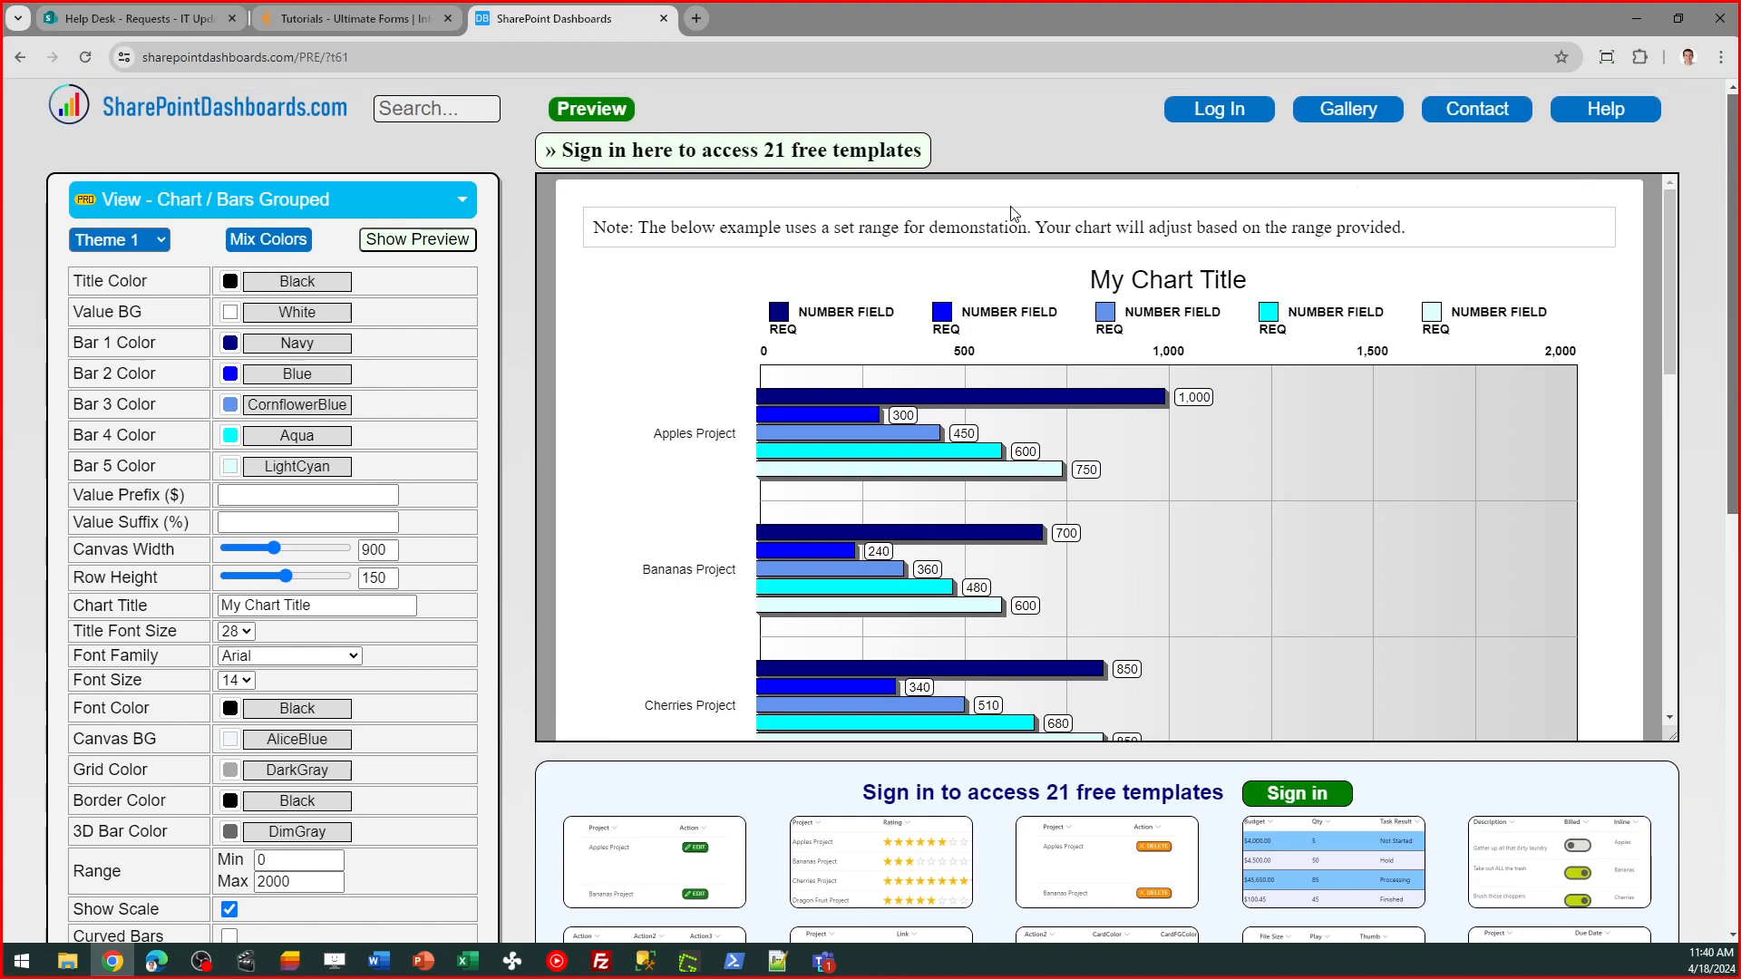
click(262, 115)
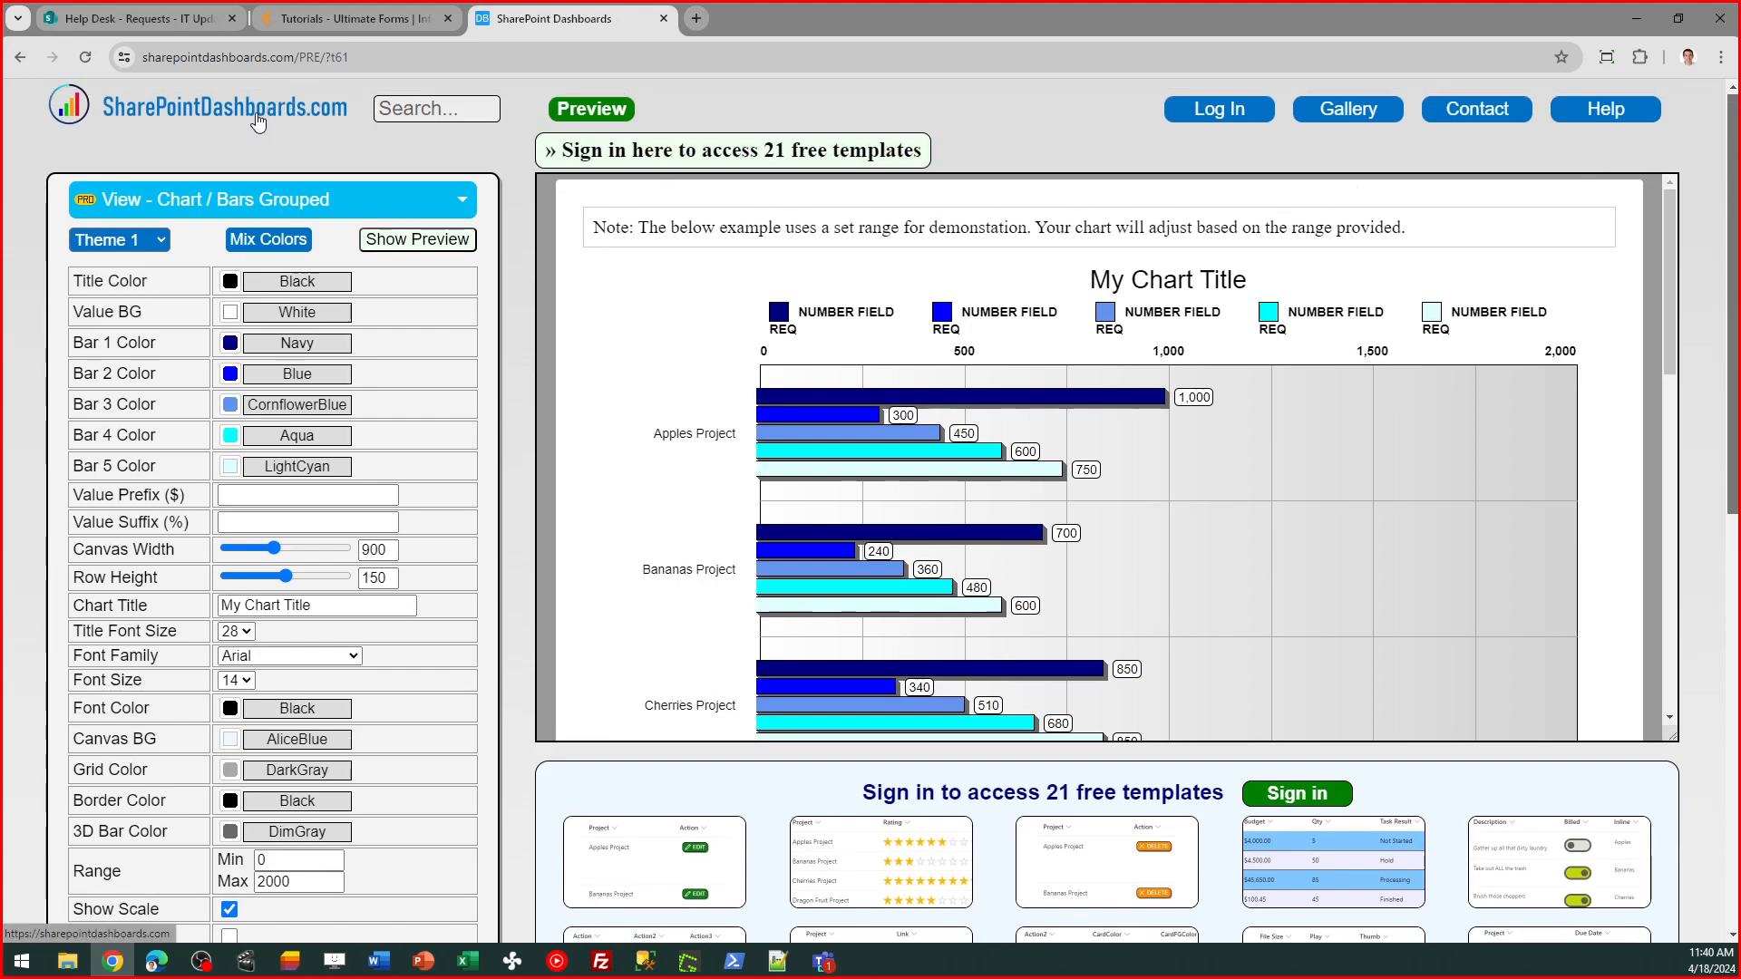